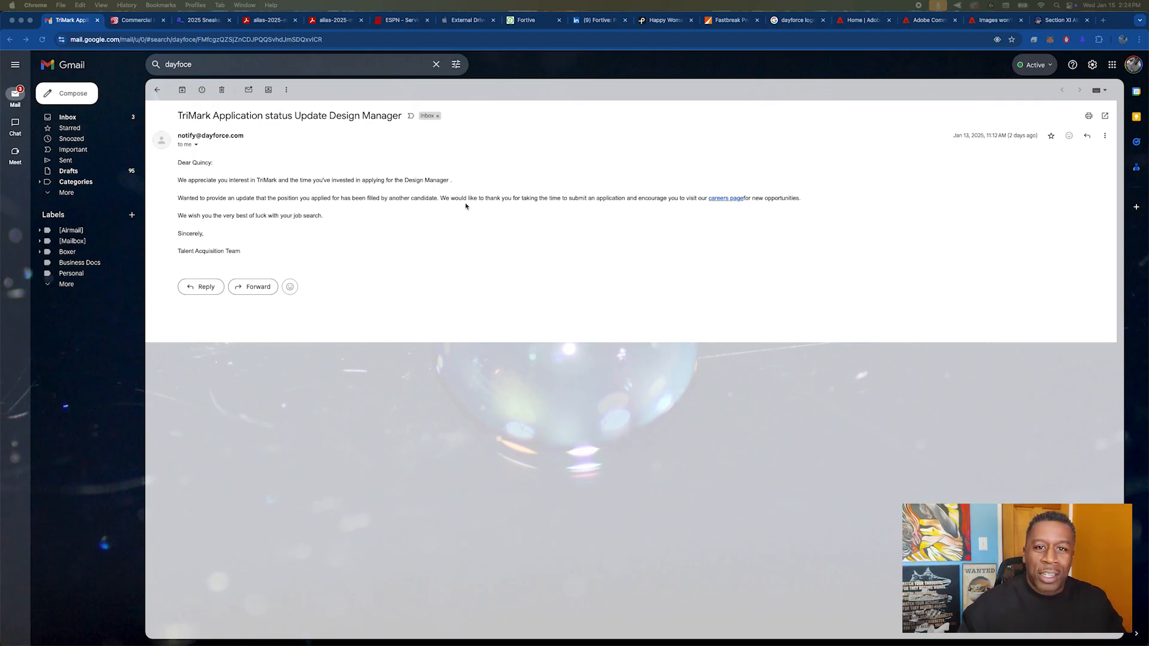
Step: Switch to the TriMark homepage and read its hero banner and "TriMark Empowers You Every Step of the Way" section
left_click(113, 25)
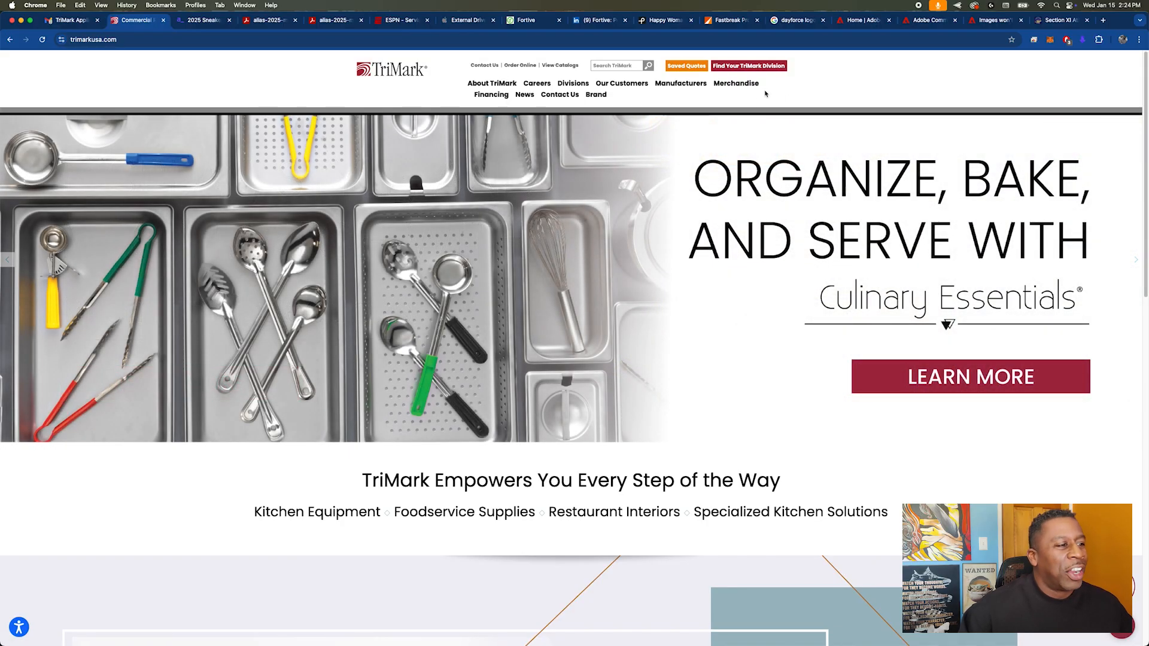
scroll(599, 297, "down", 3)
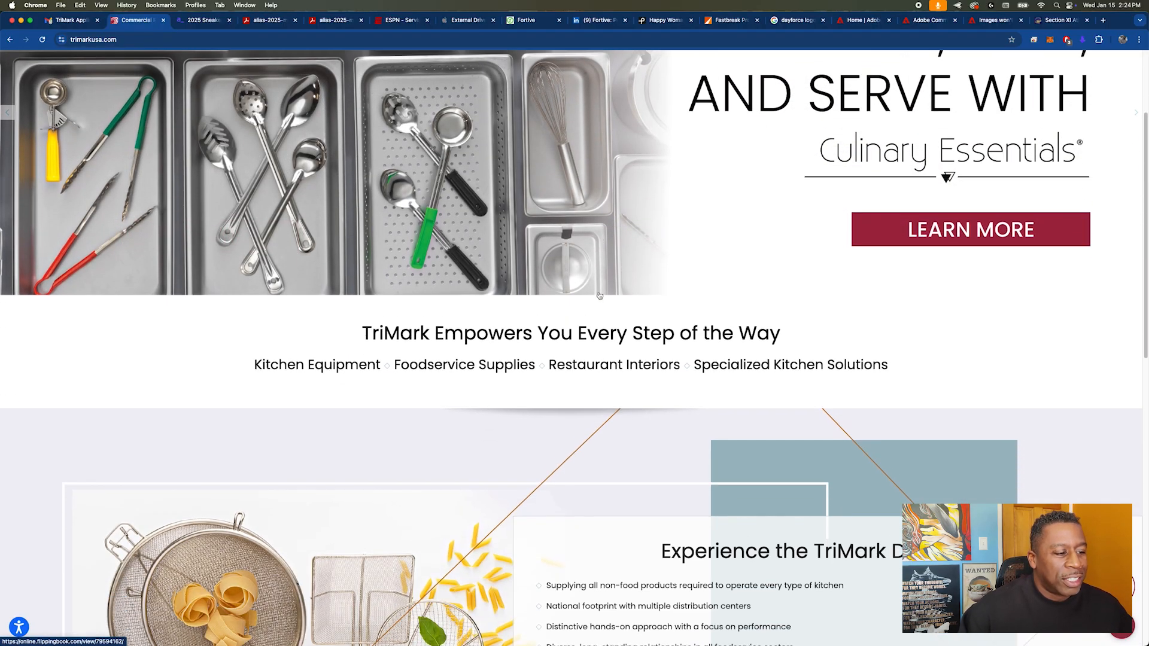
left_click_drag(342, 334, 916, 359)
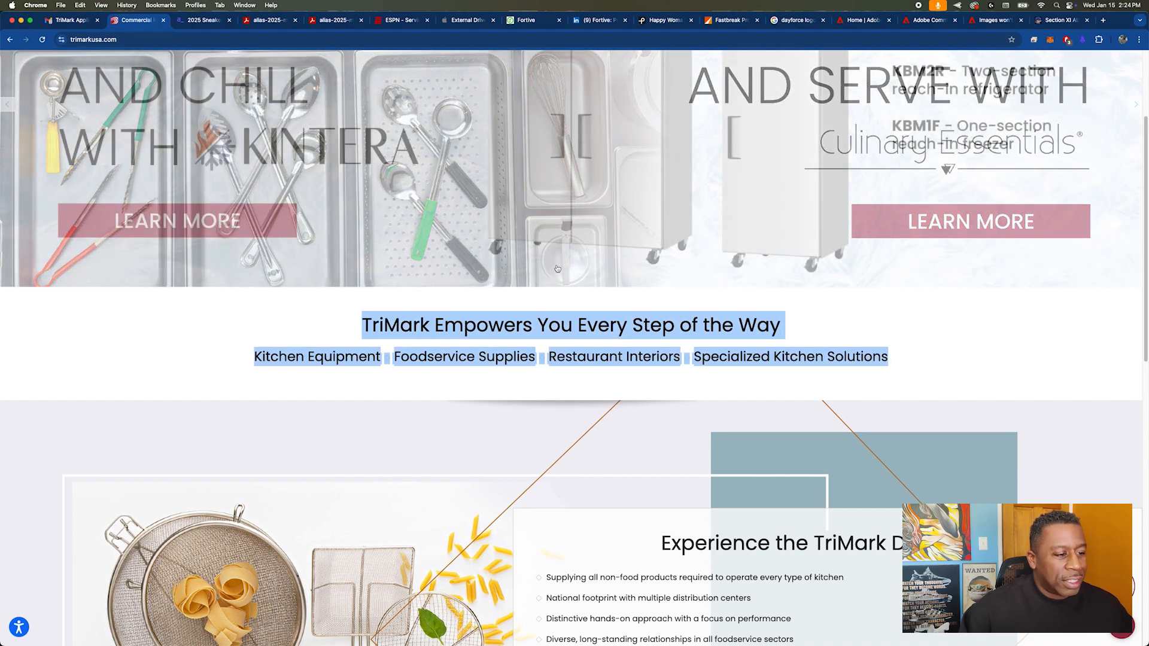
scroll(557, 271, "down", 5)
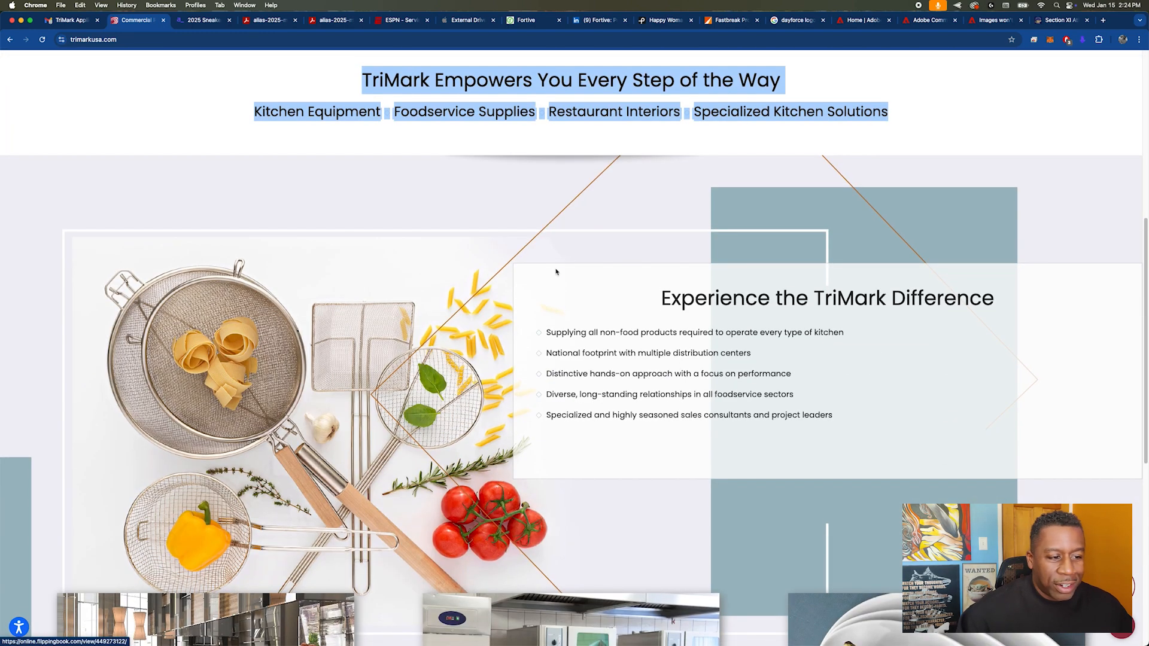
scroll(556, 271, "down", 1)
left_click(462, 200)
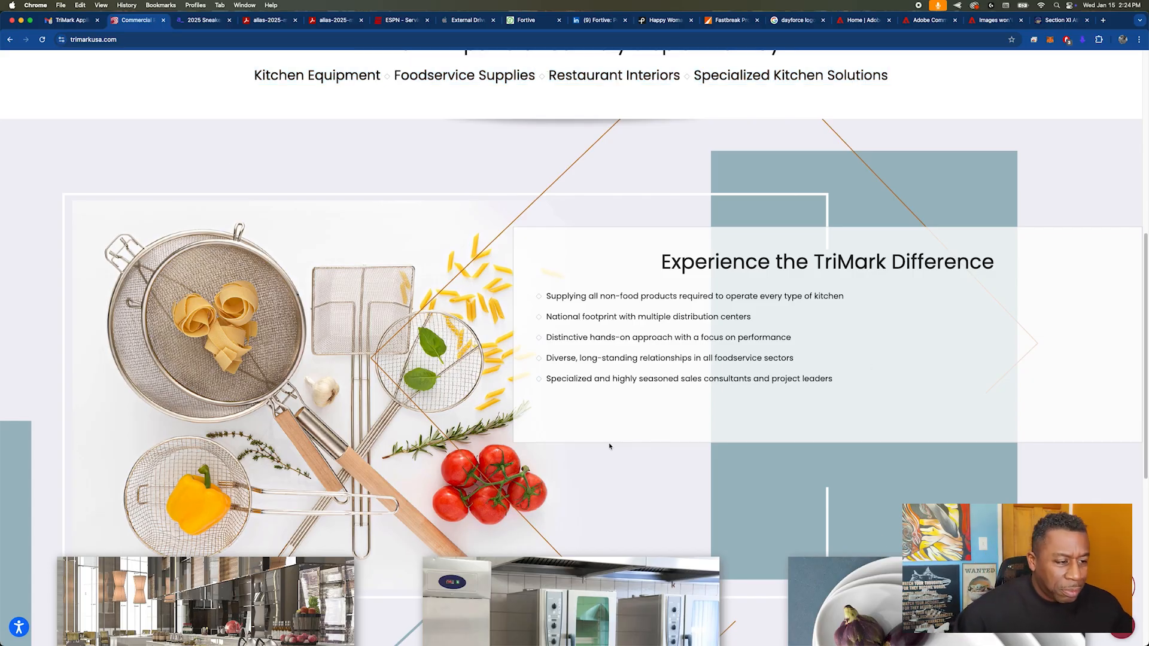
Step: Examine the TriMark Difference bullet list, the three category cards, the closing statement and the footer of the homepage
scroll(611, 450, "down", 2)
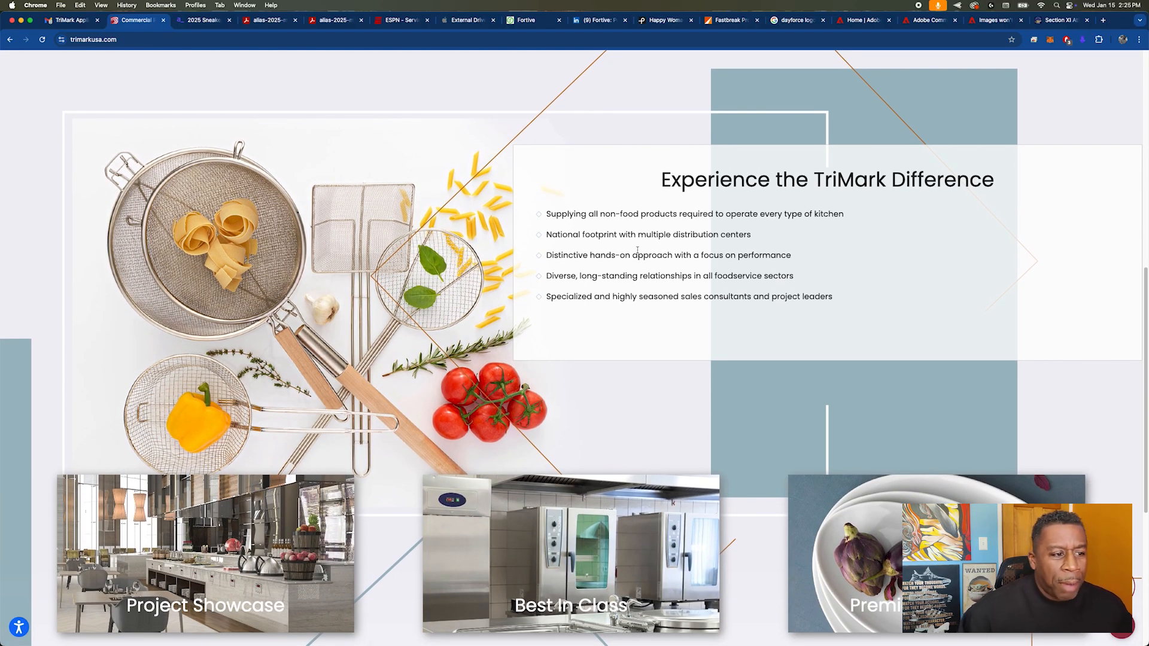
left_click_drag(546, 213, 852, 301)
left_click(852, 300)
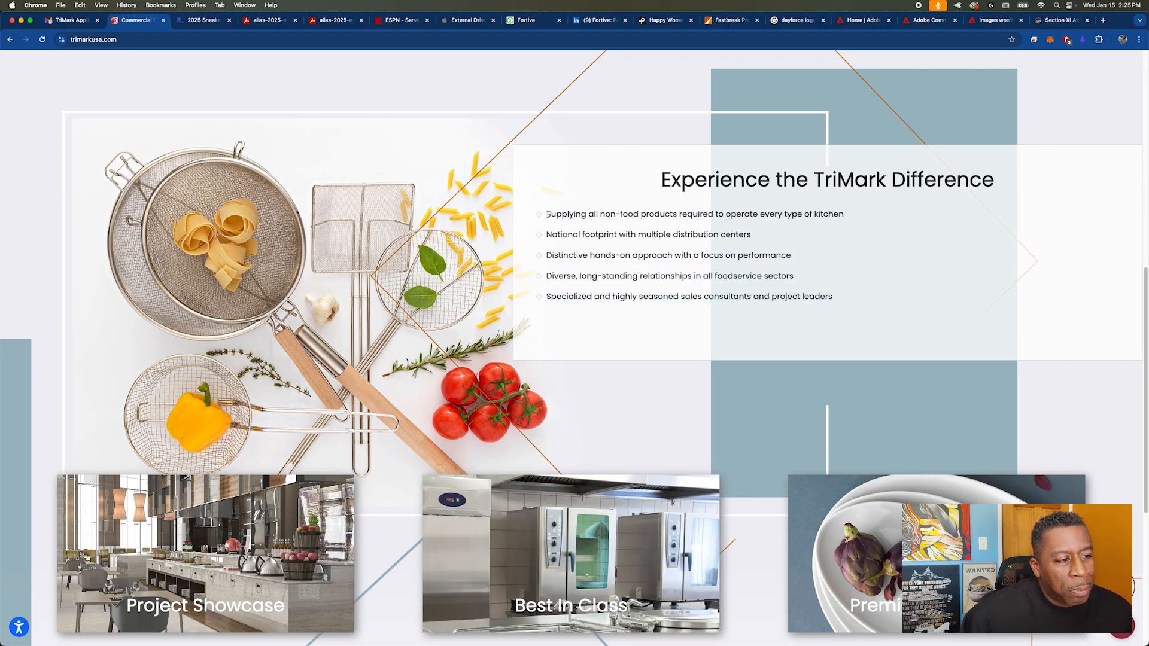
scroll(542, 261, "down", 3)
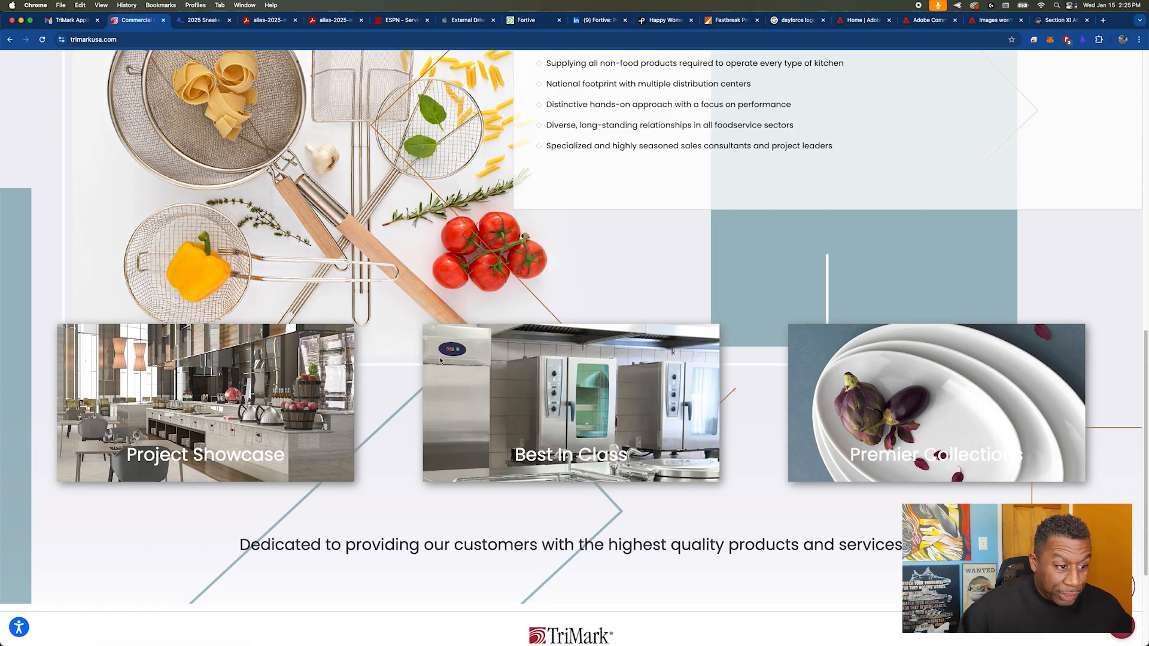
scroll(683, 344, "up", 8)
scroll(682, 345, "down", 4)
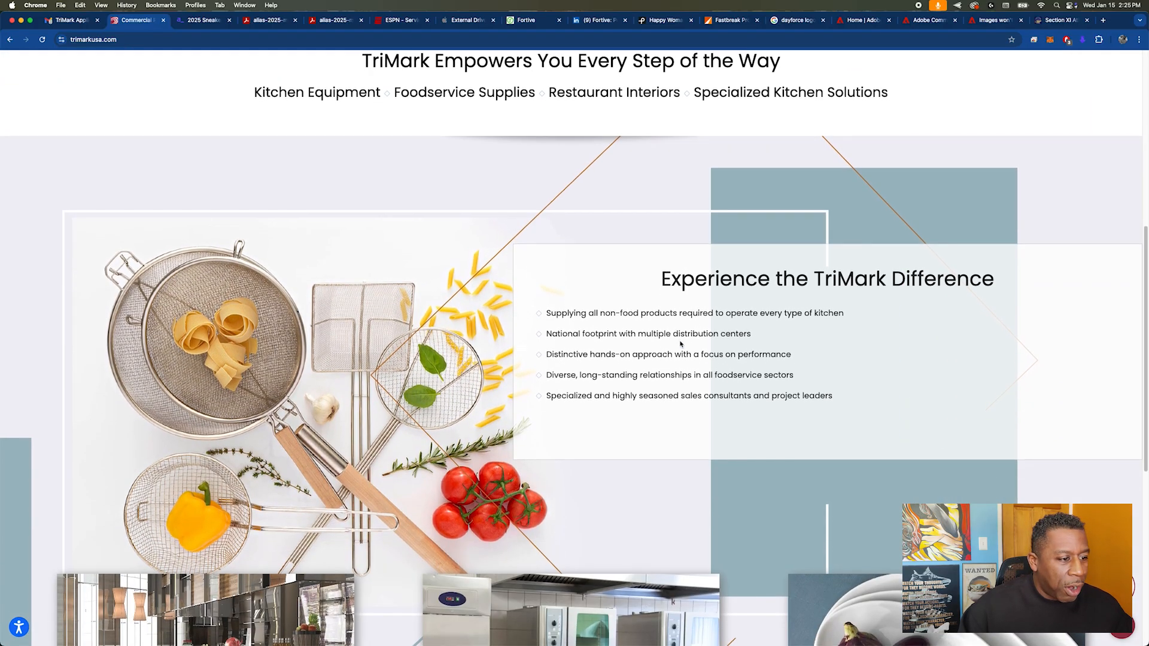
scroll(680, 344, "down", 3)
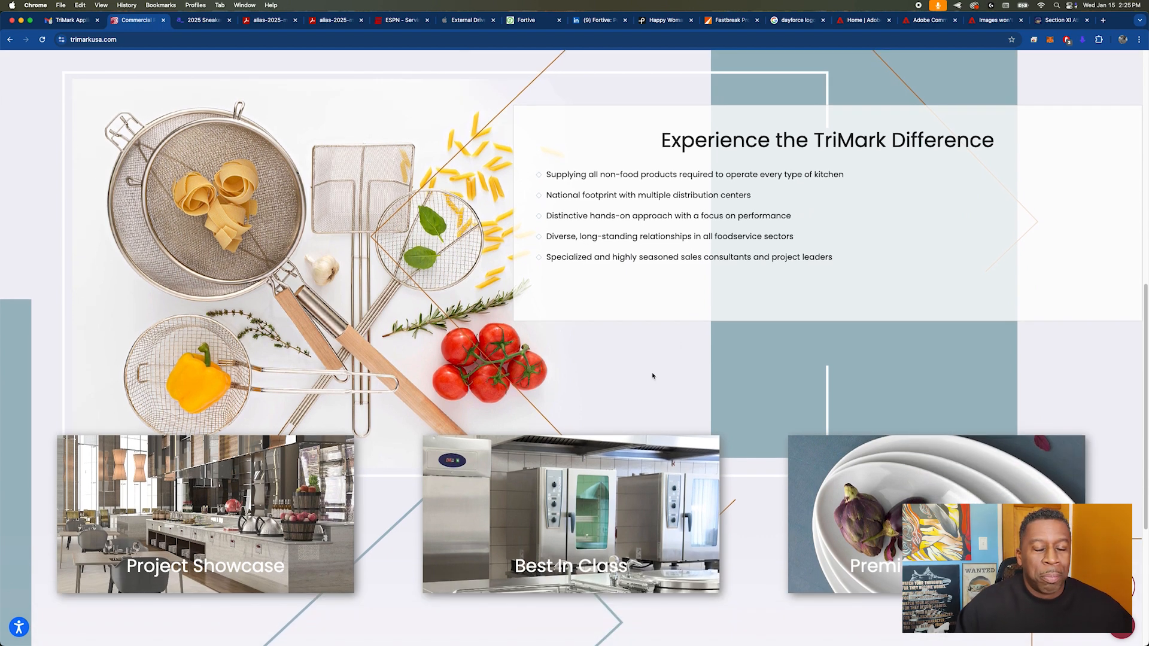
scroll(652, 376, "down", 6)
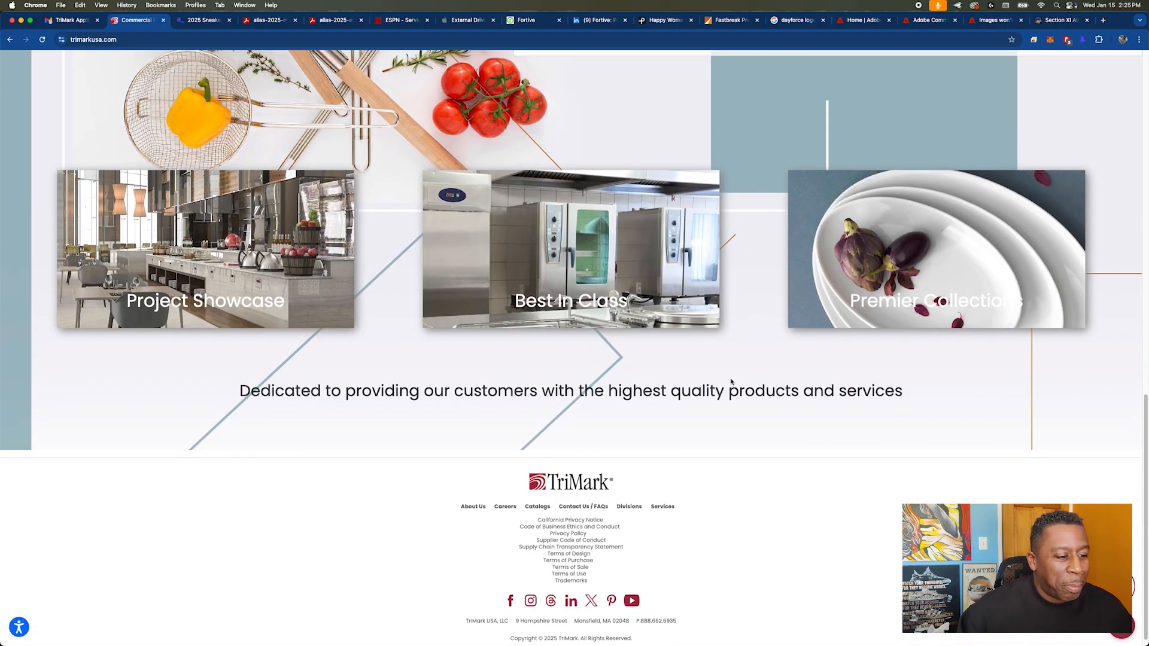
left_click_drag(239, 379, 906, 390)
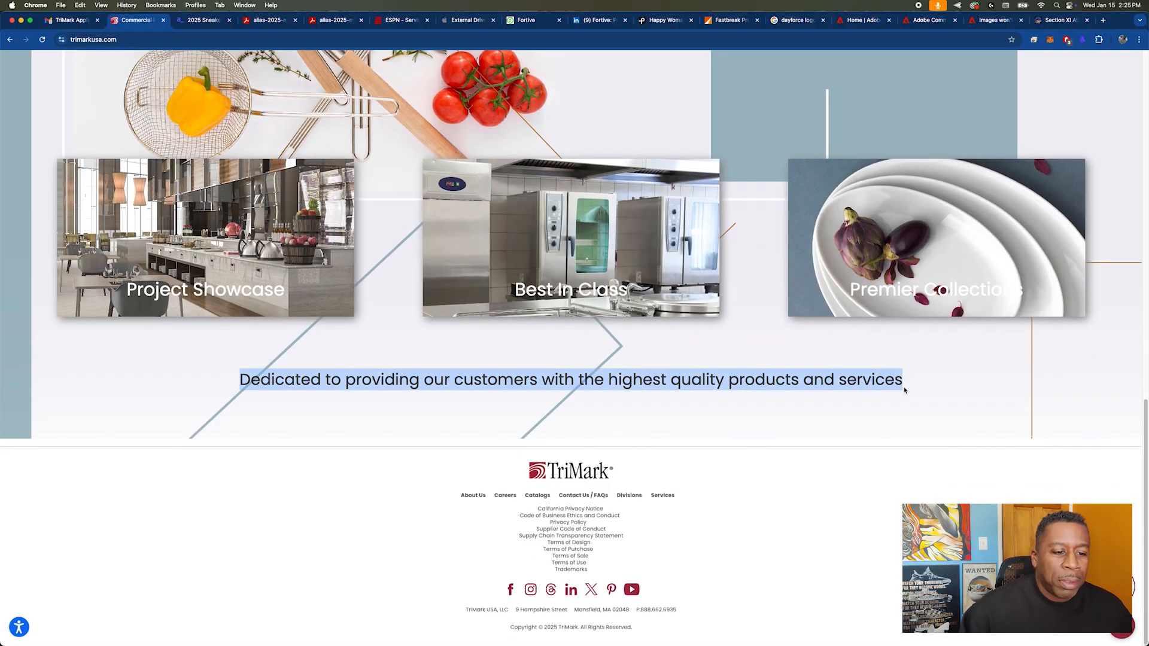
left_click(512, 424)
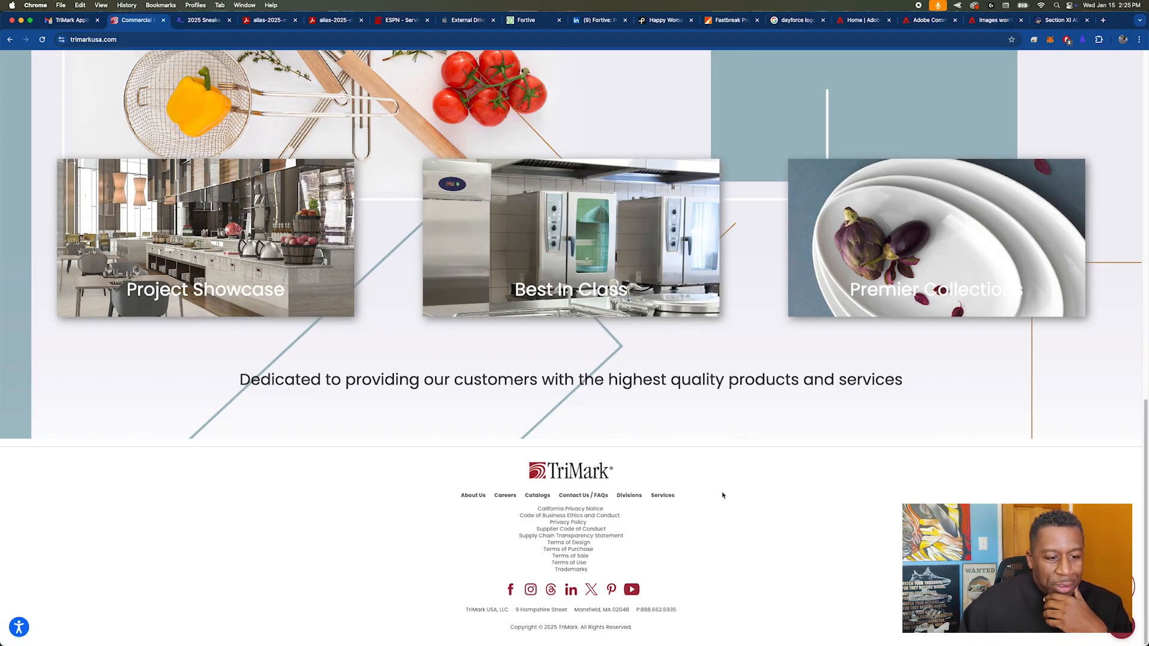
scroll(723, 496, "up", 20)
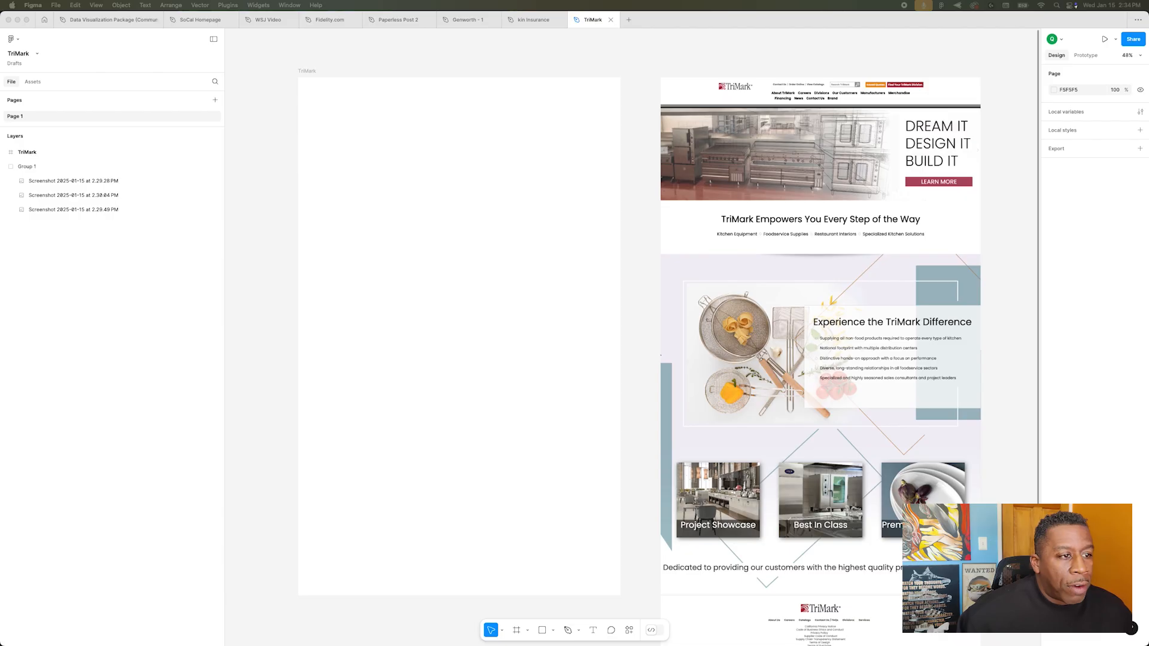
Step: Review the homepage screenshots in the Figma TriMark file from header to footer as the redesign reference
scroll(943, 163, "up", 5)
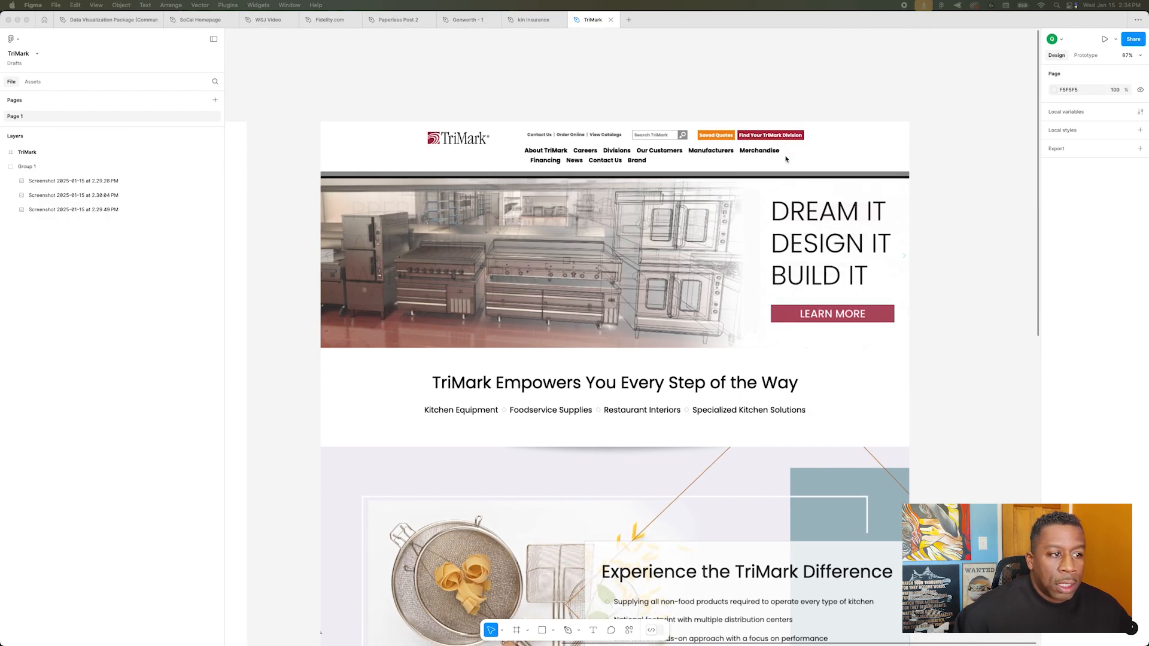
scroll(786, 158, "down", 6)
scroll(785, 159, "down", 4)
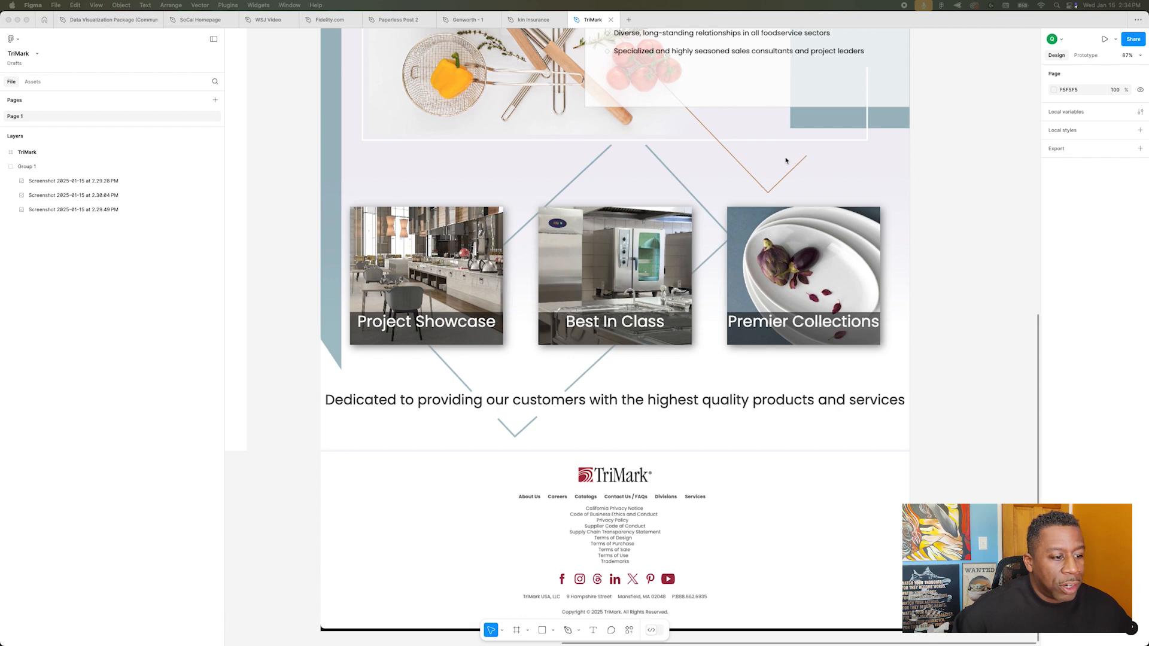
scroll(785, 158, "up", 10)
scroll(786, 159, "up", 2)
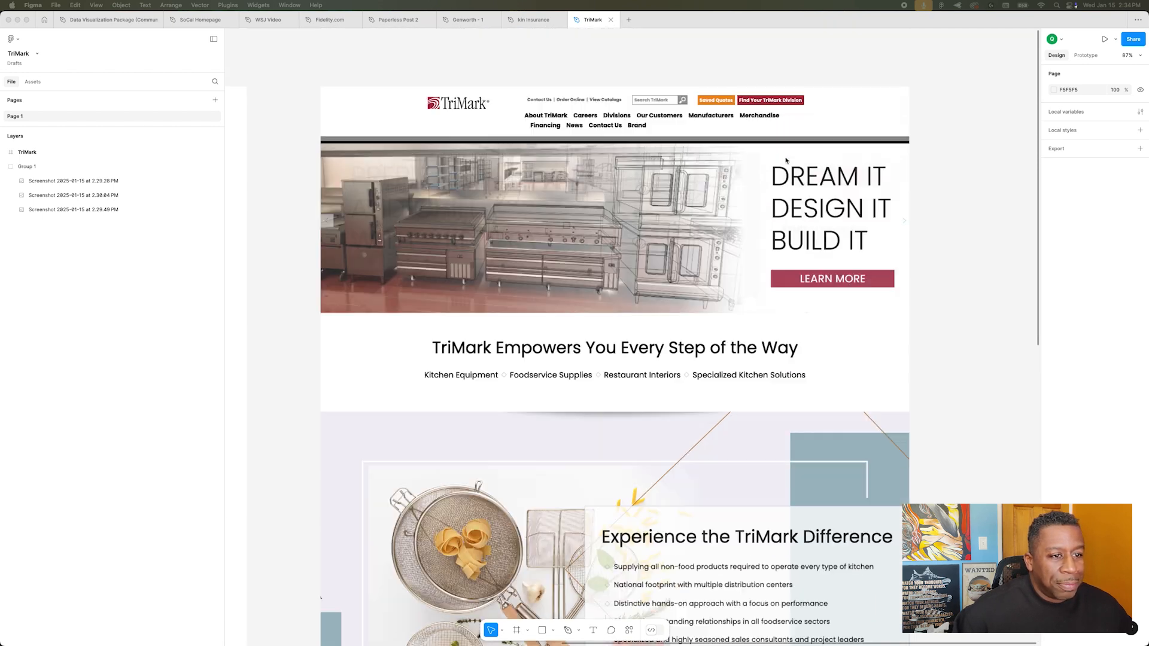
Step: Add a layout grid to the blank TriMark frame and configure it as 12 columns
scroll(781, 159, "left", 10)
scroll(777, 161, "left", 2)
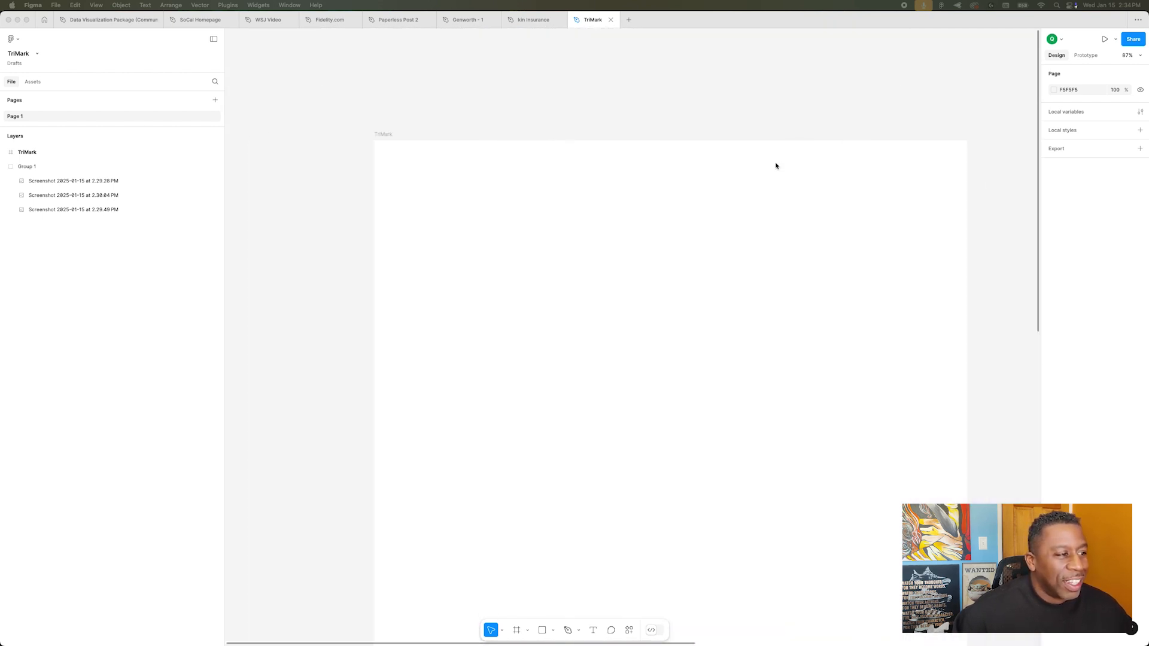
left_click(410, 148)
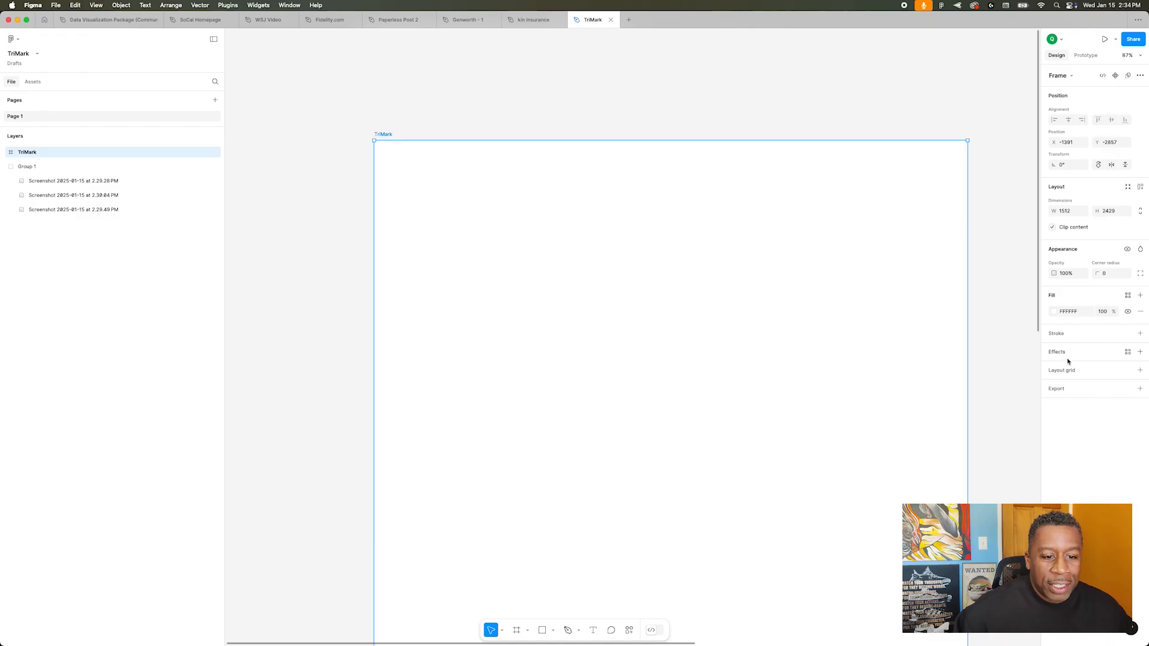
left_click(1140, 371)
left_click(1054, 387)
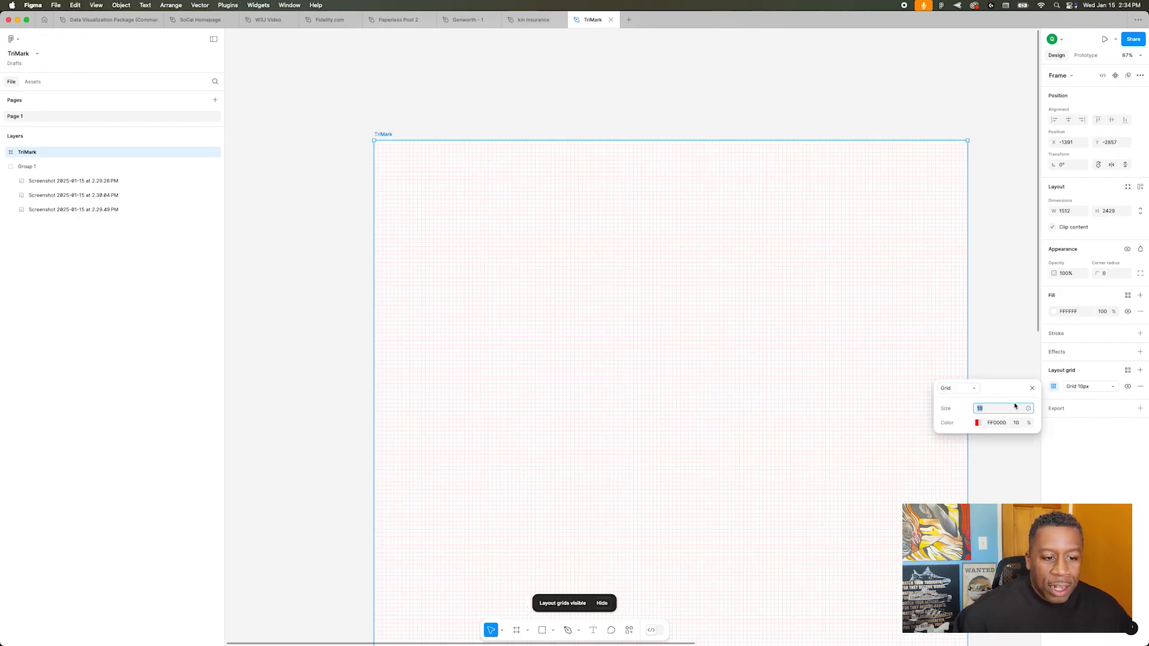
left_click(963, 395)
left_click(962, 400)
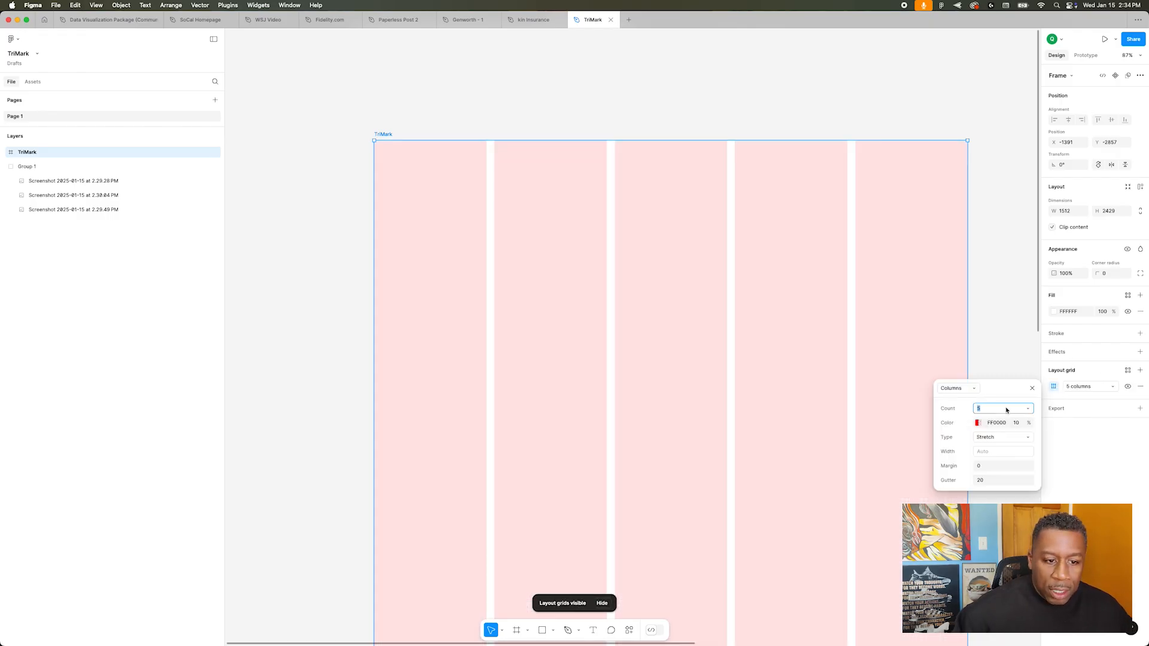
type("12")
key("Tab")
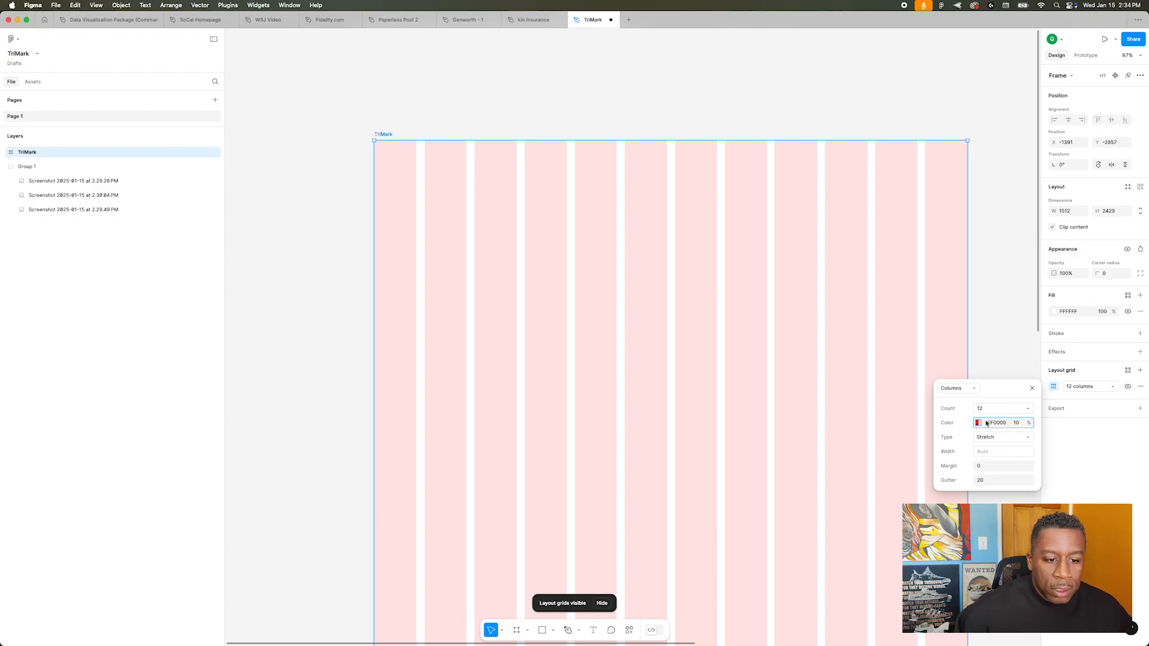
Step: Change the column grid's color to 00AAFF and set its margin to 30
left_click(978, 423)
left_click_drag(853, 540, 893, 542)
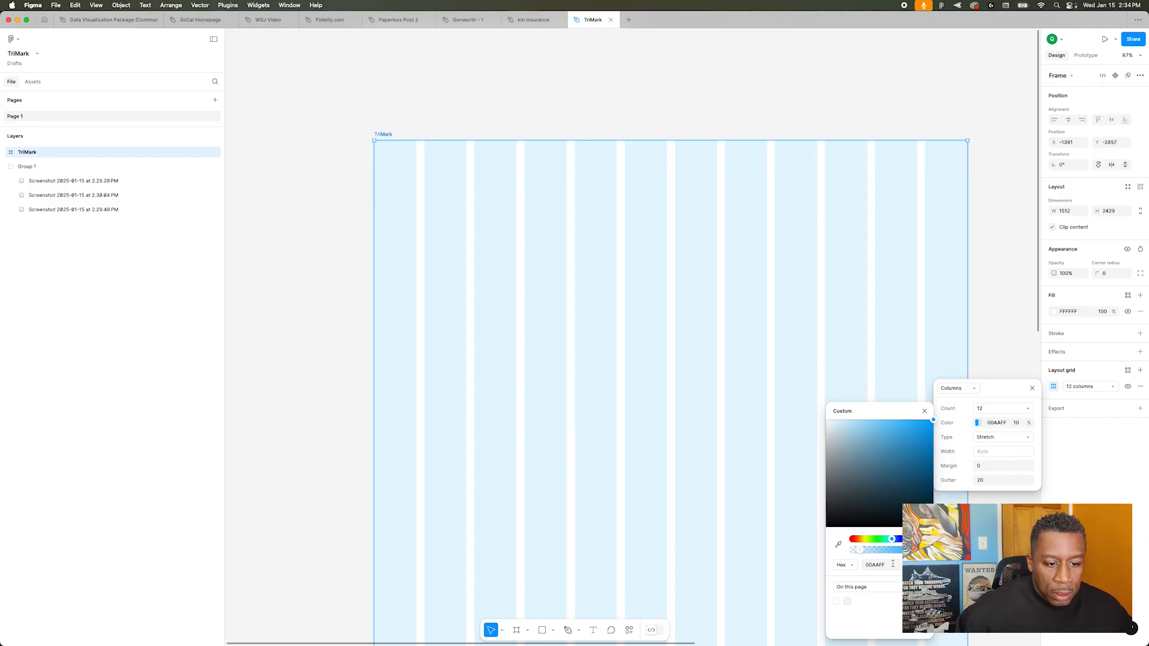
left_click(988, 468)
type("30")
left_click(987, 468)
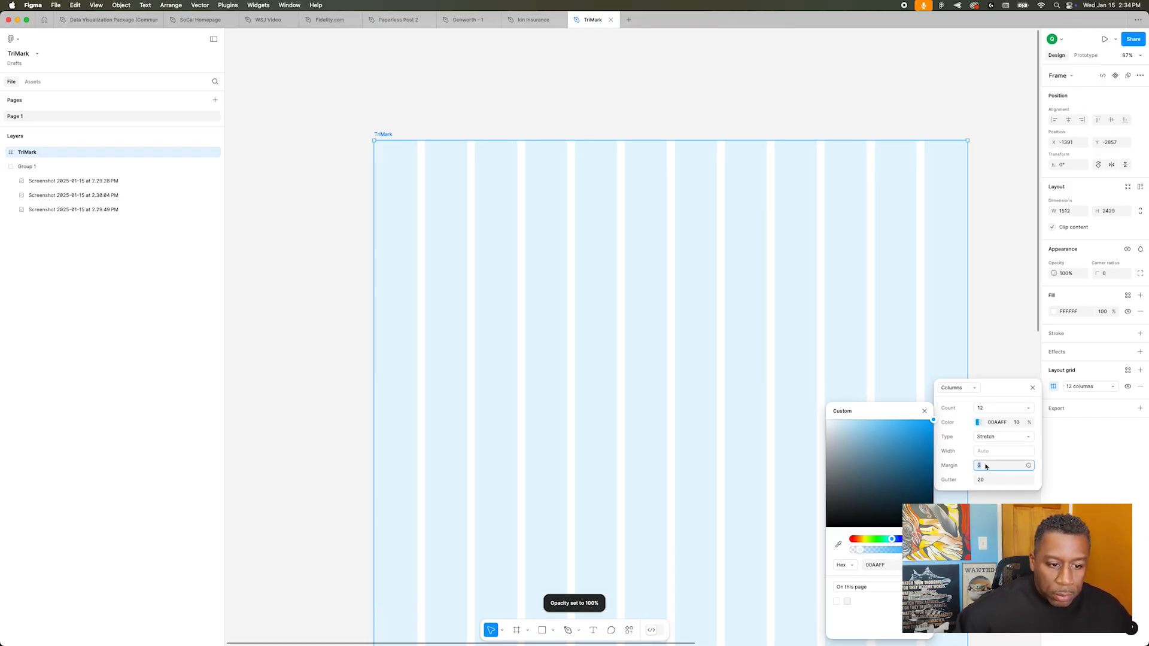
type("30")
key("Return")
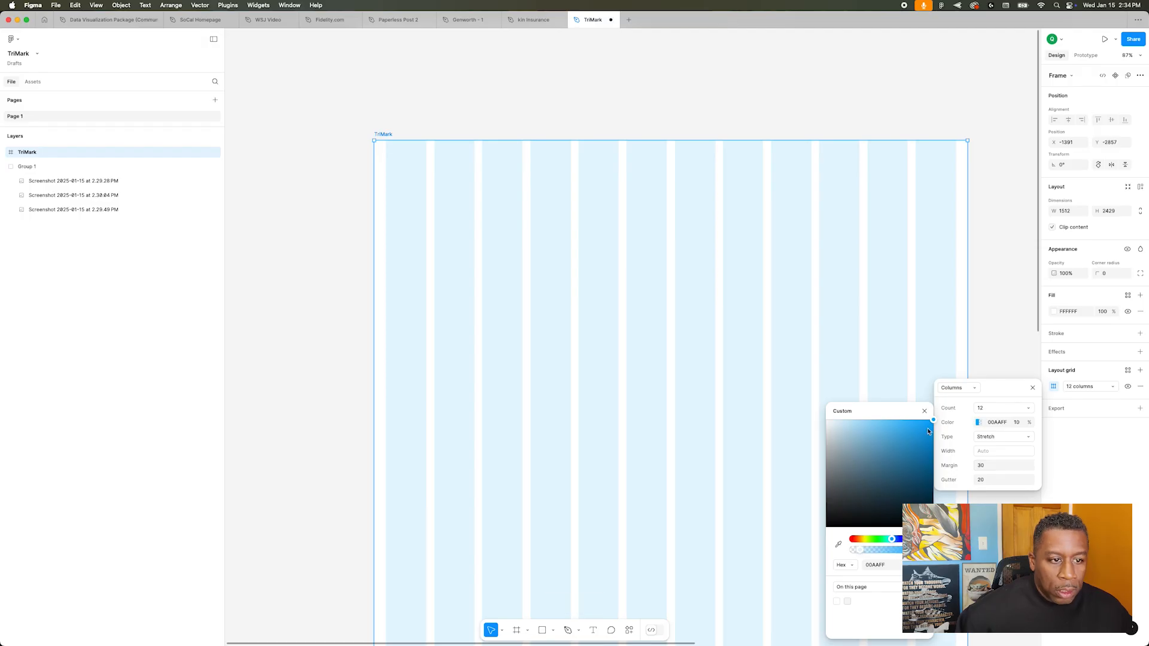
left_click(925, 411)
left_click(1029, 257)
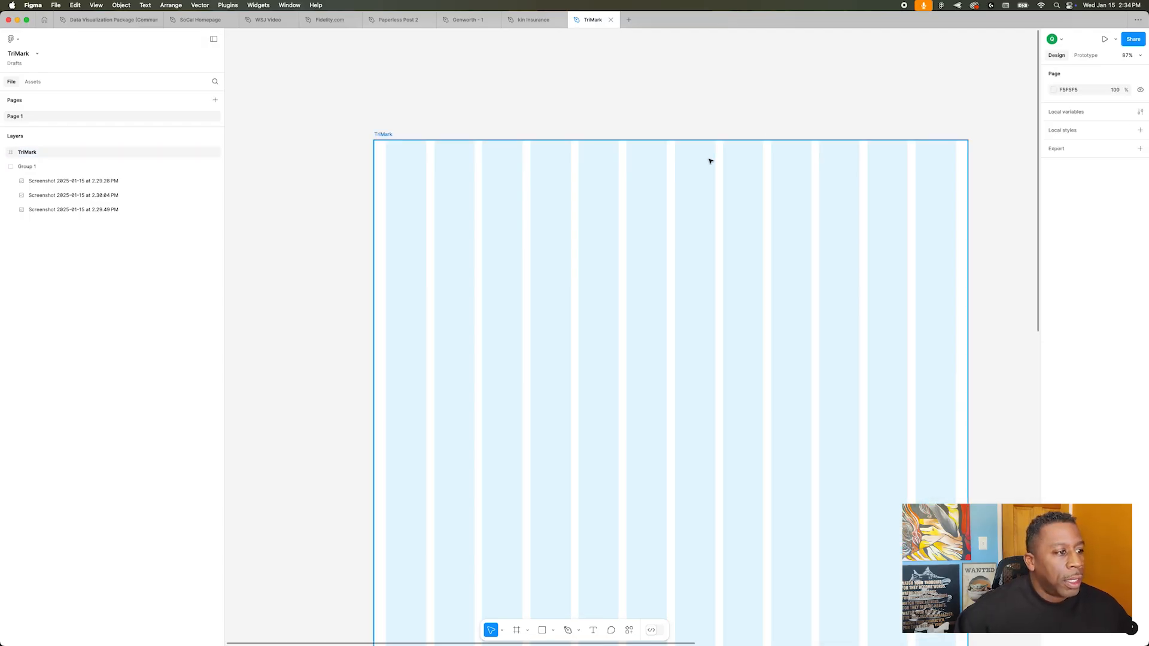
Step: Bring the TriMark logo image from Finder into the TriMark frame
key("super+Tab")
key("super+Tab")
key("super+Tab")
key("super+Tab")
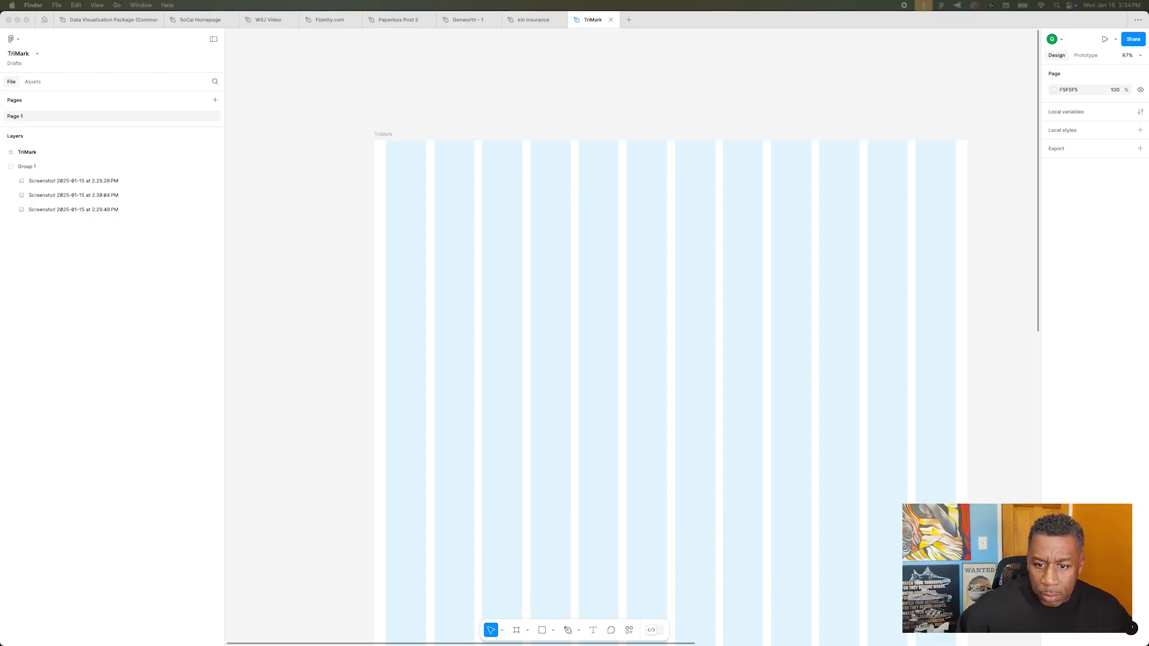
left_click_drag(1148, 284, 734, 205)
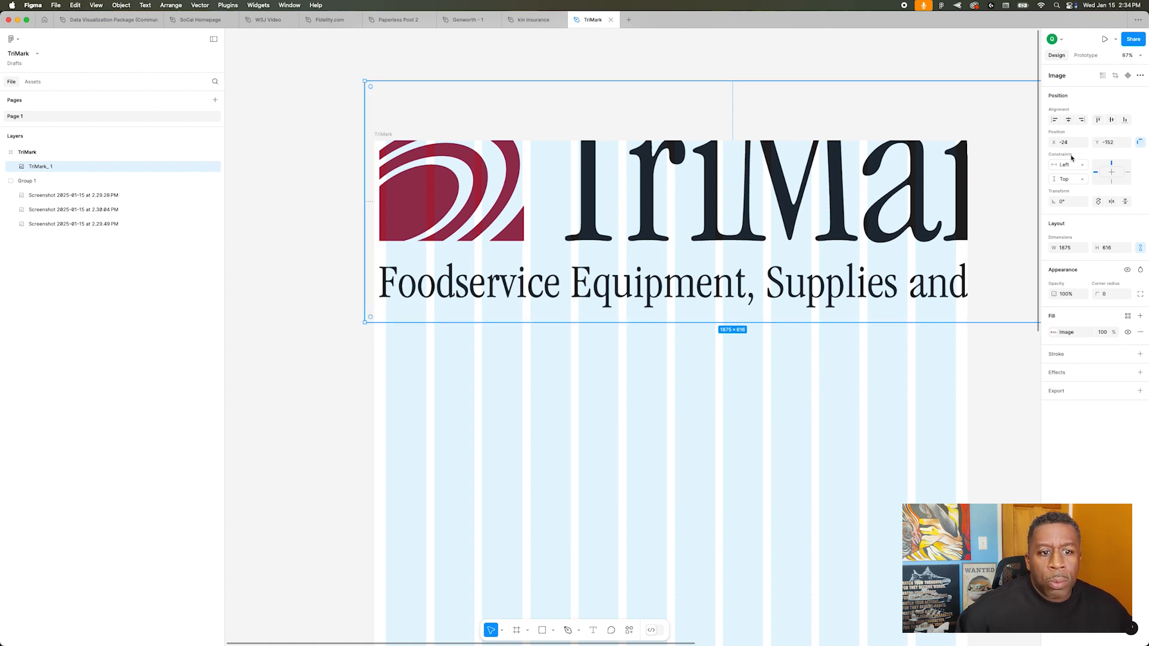
Step: Scale the logo image to a width of 150 and move it to X 30, Y 45 in the frame
left_click(1069, 248)
type("15")
key("Return")
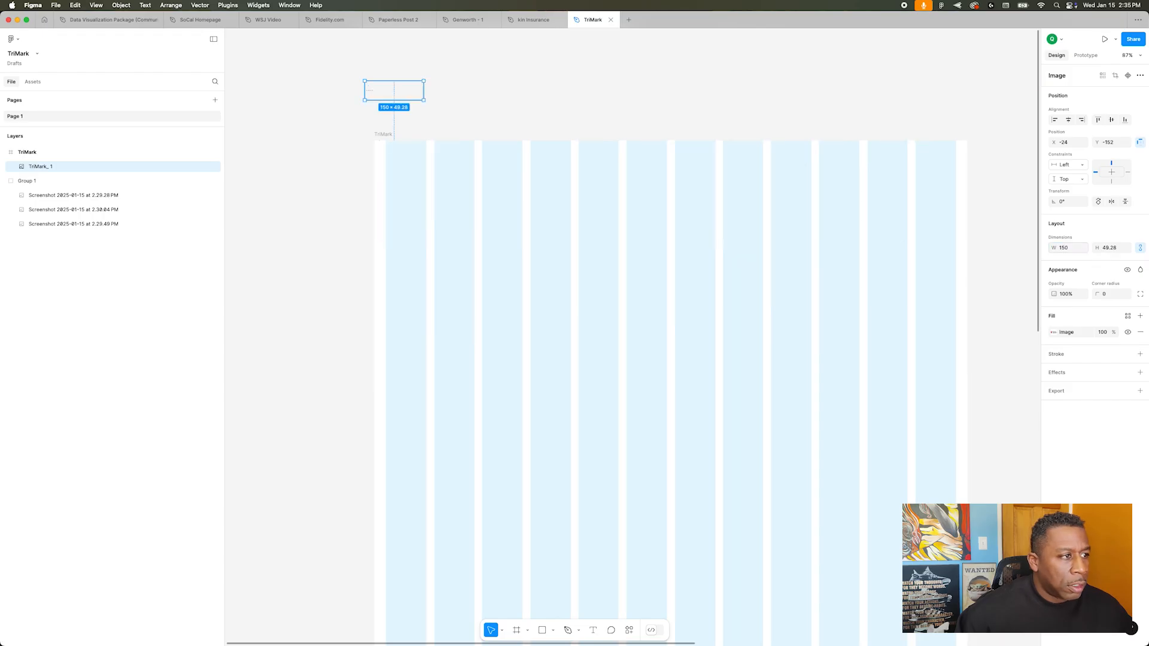
left_click_drag(398, 96, 419, 173)
Step: Enlarge the logo image to a width of 300
left_click(1068, 248)
type("300")
key("Return")
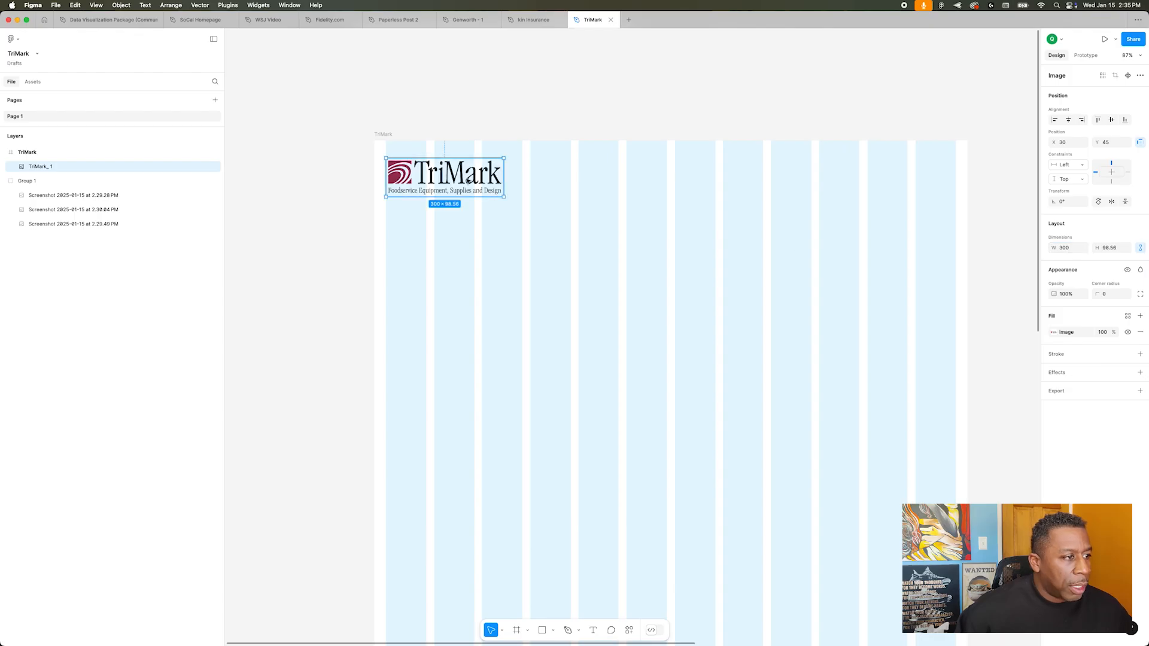
Step: Nudge the logo to X 24, Y 38 so its artwork lines up with the left edge of the first grid column
mouse_move(427, 178)
left_mouse_down()
mouse_move(448, 178)
mouse_move(436, 175)
left_mouse_up()
key("Left")
key("Left")
key("Left")
key("Left")
key("Left")
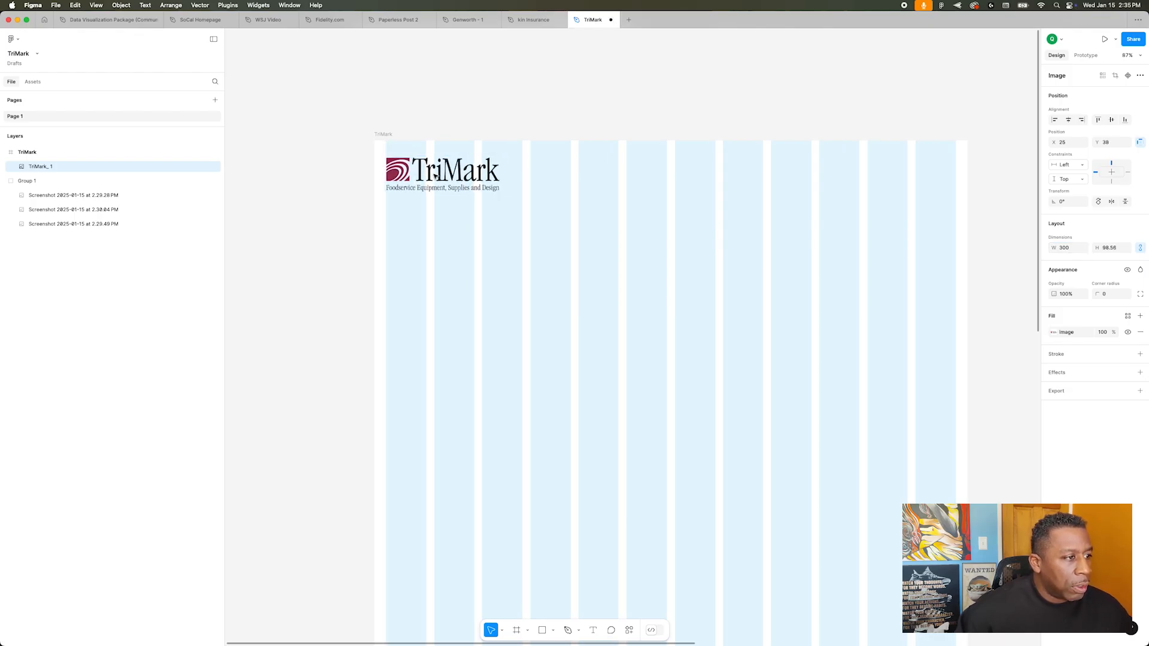
key("shift+Up")
key("shift+Down")
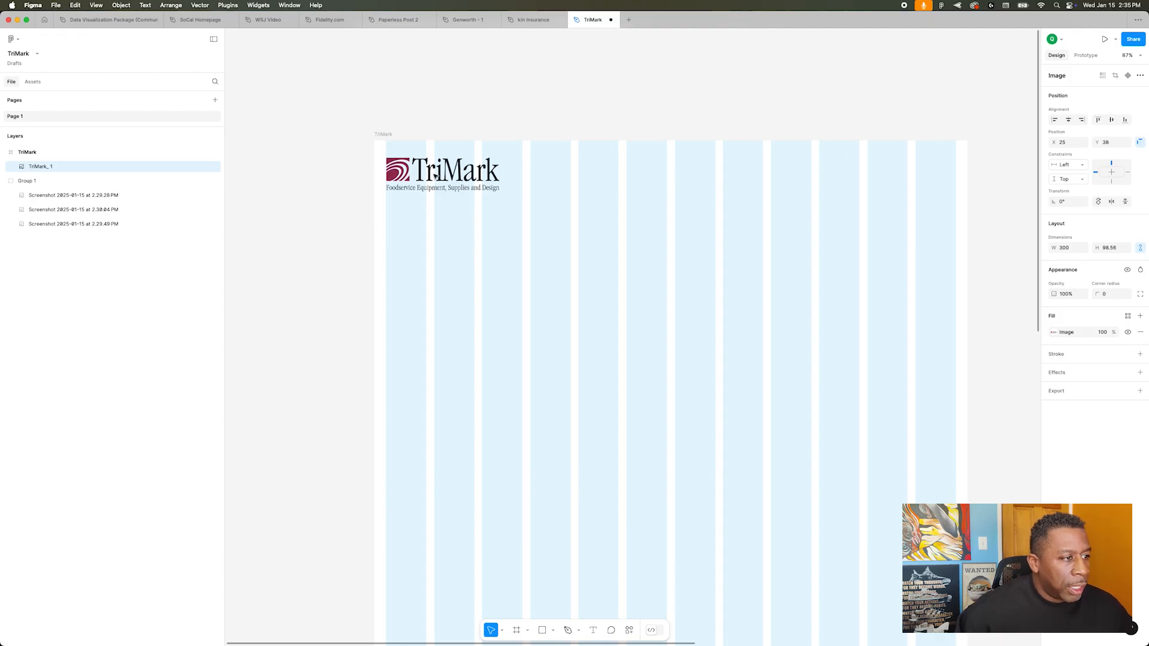
scroll(436, 175, "up", 15)
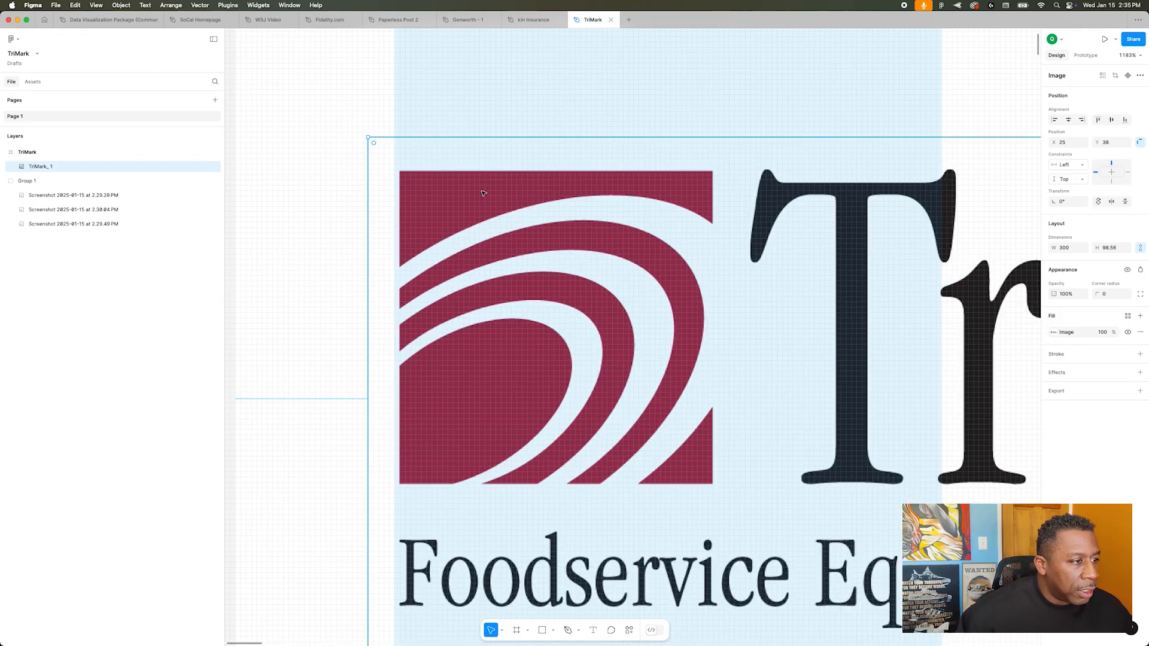
key("Left")
scroll(520, 179, "down", 5)
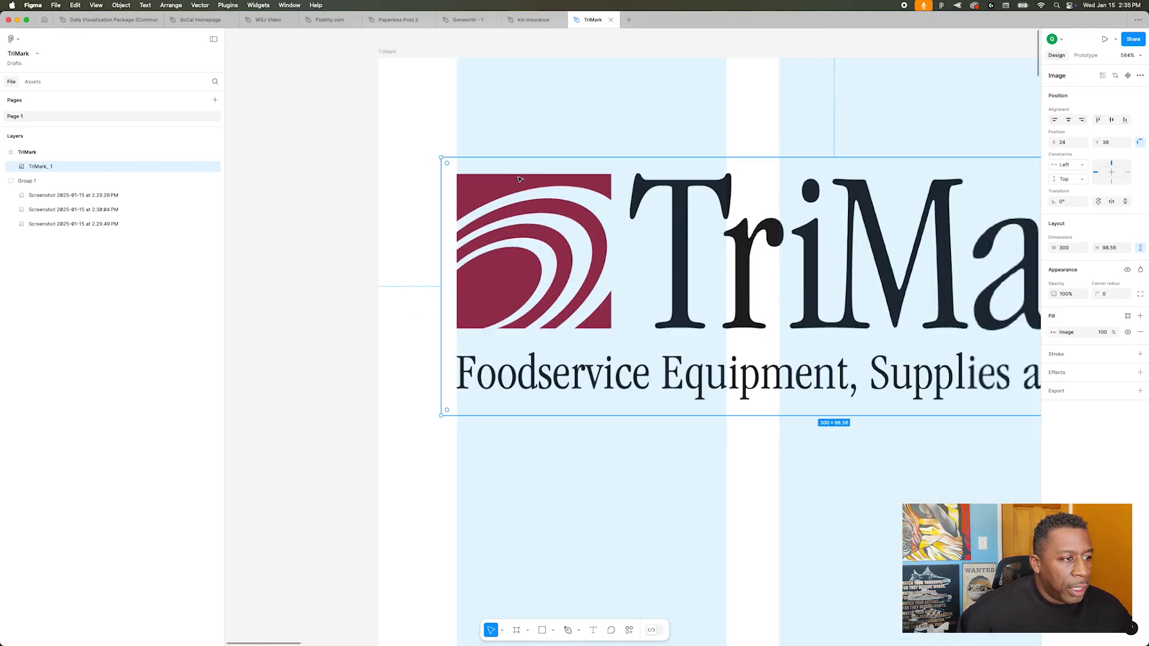
scroll(520, 180, "down", 5)
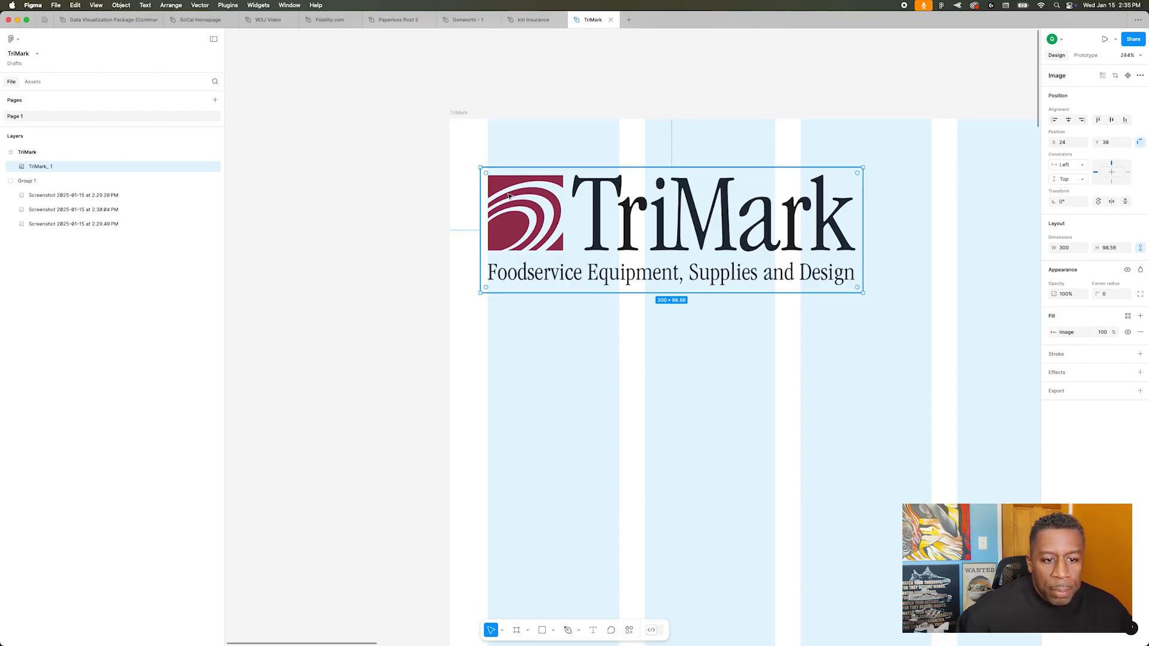
Step: Switch the logo's image fill to Crop and trim its left edge to X 30, giving a width of 294
left_click(1054, 332)
mouse_move(968, 413)
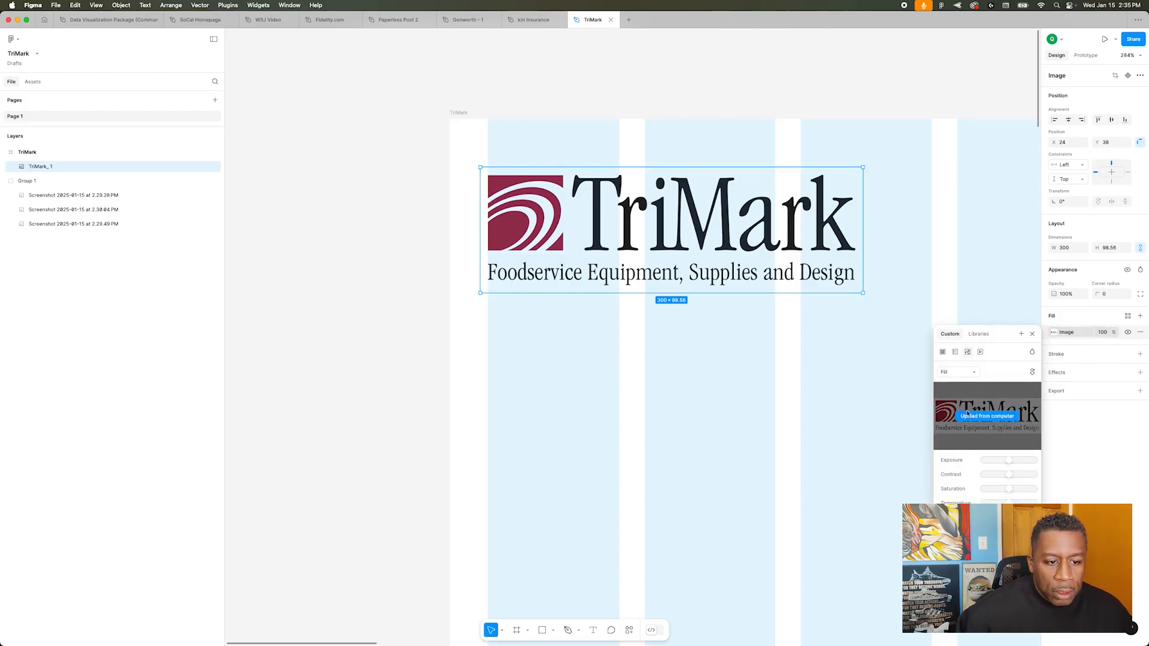
left_click(958, 372)
left_click(957, 395)
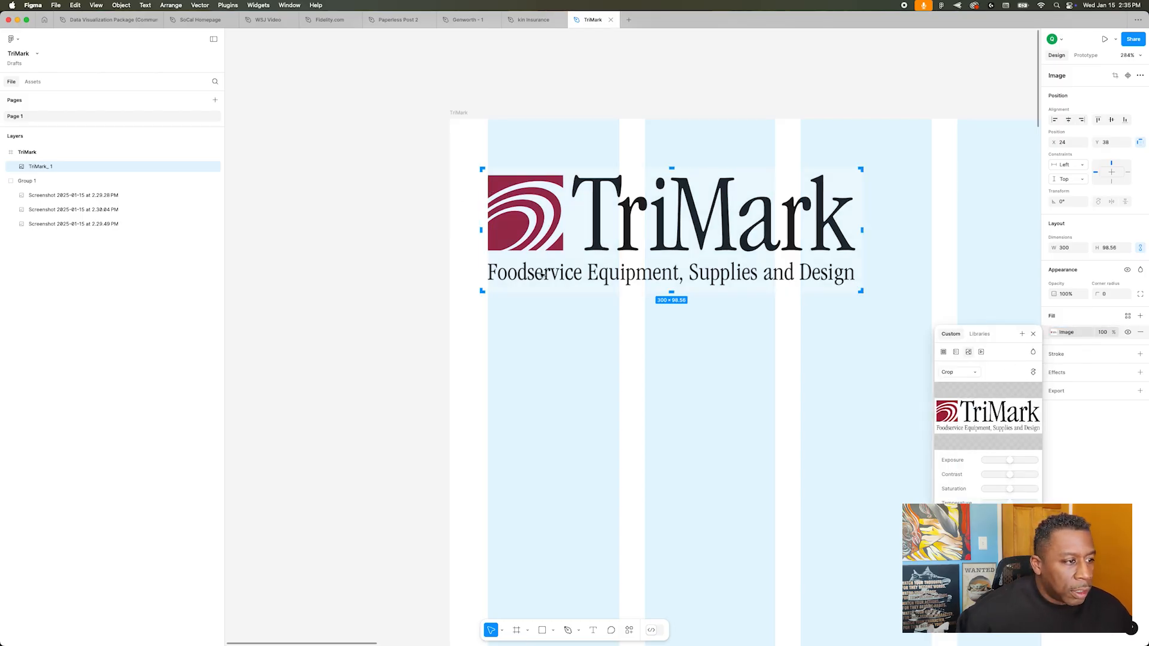
left_click_drag(483, 230, 487, 230)
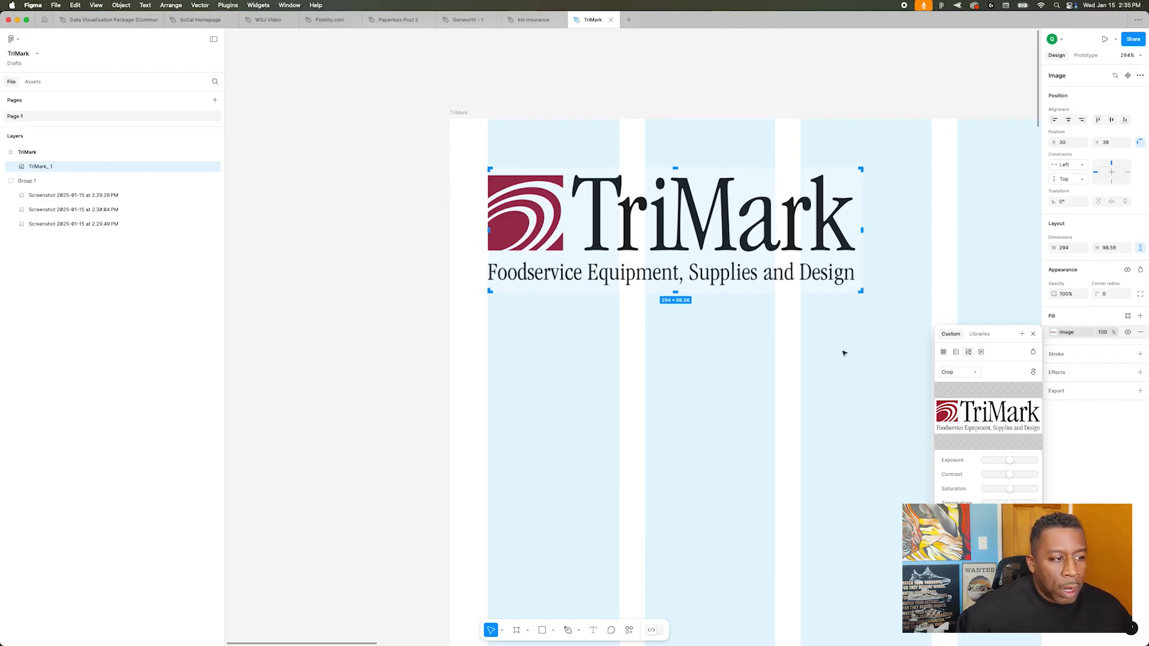
key("Escape")
Step: Switch to Chrome and examine the navigation links and dropdown menus on the live TriMark homepage
scroll(738, 344, "down", 5)
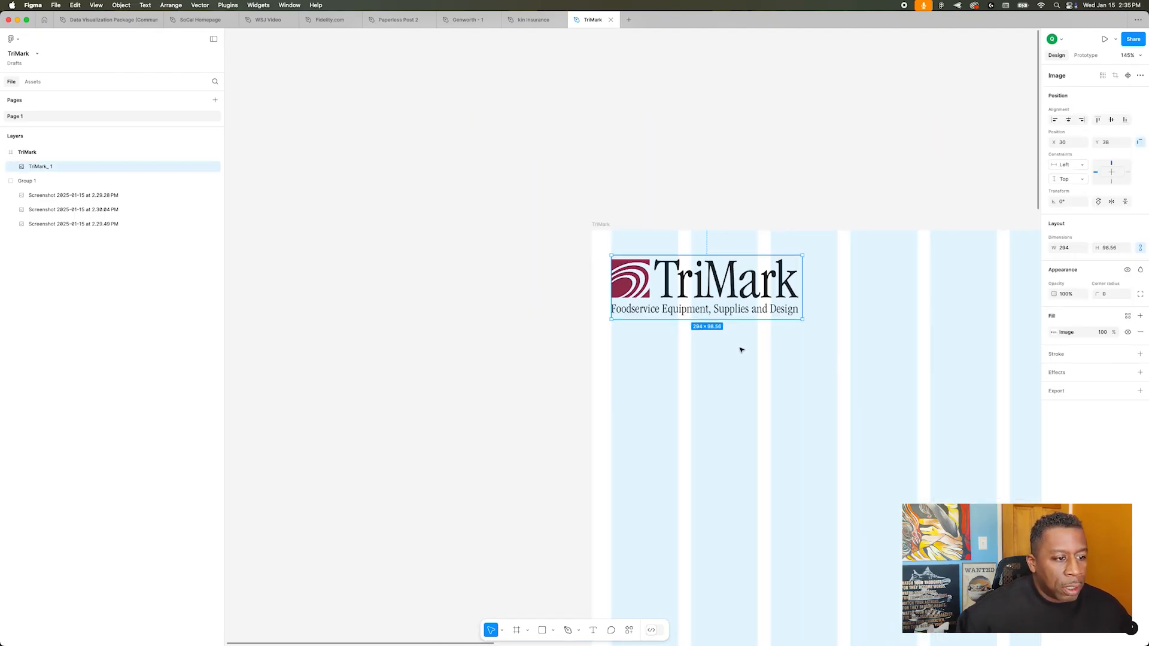
scroll(741, 349, "down", 3)
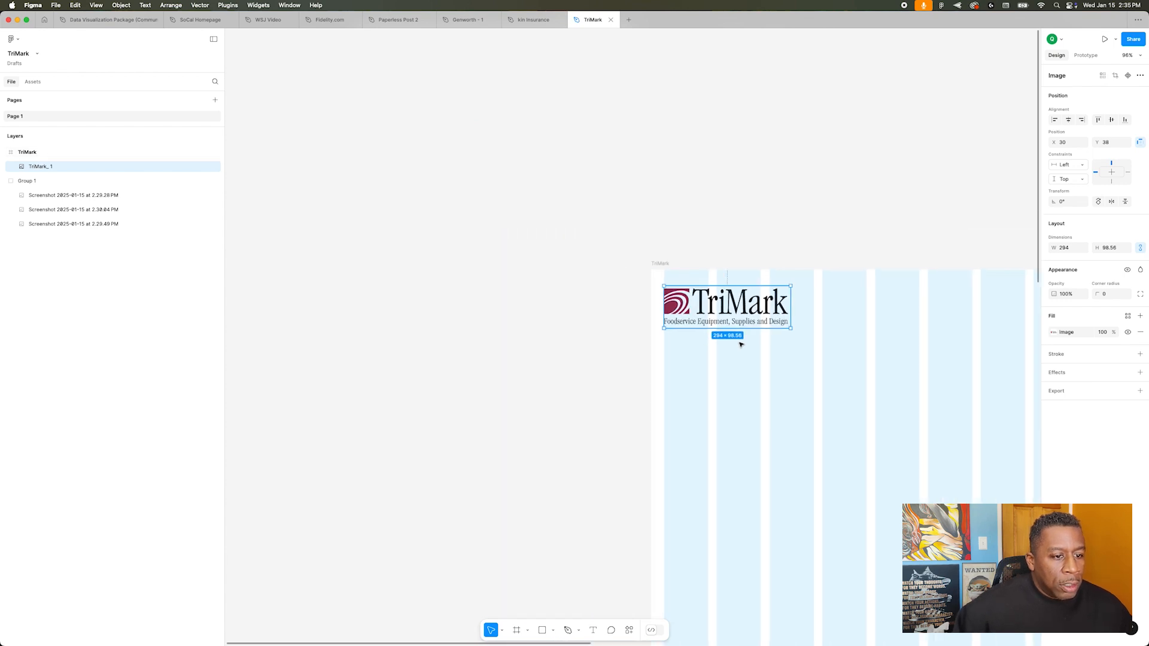
scroll(739, 341, "left", 4)
scroll(739, 339, "right", 10)
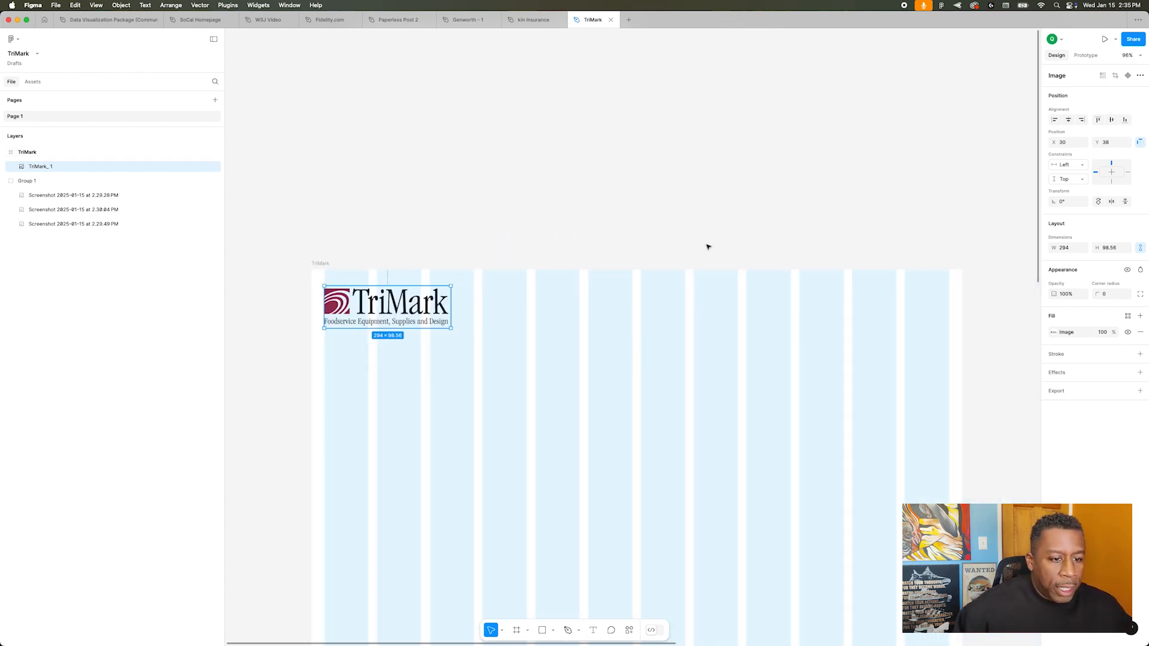
scroll(712, 247, "right", 10)
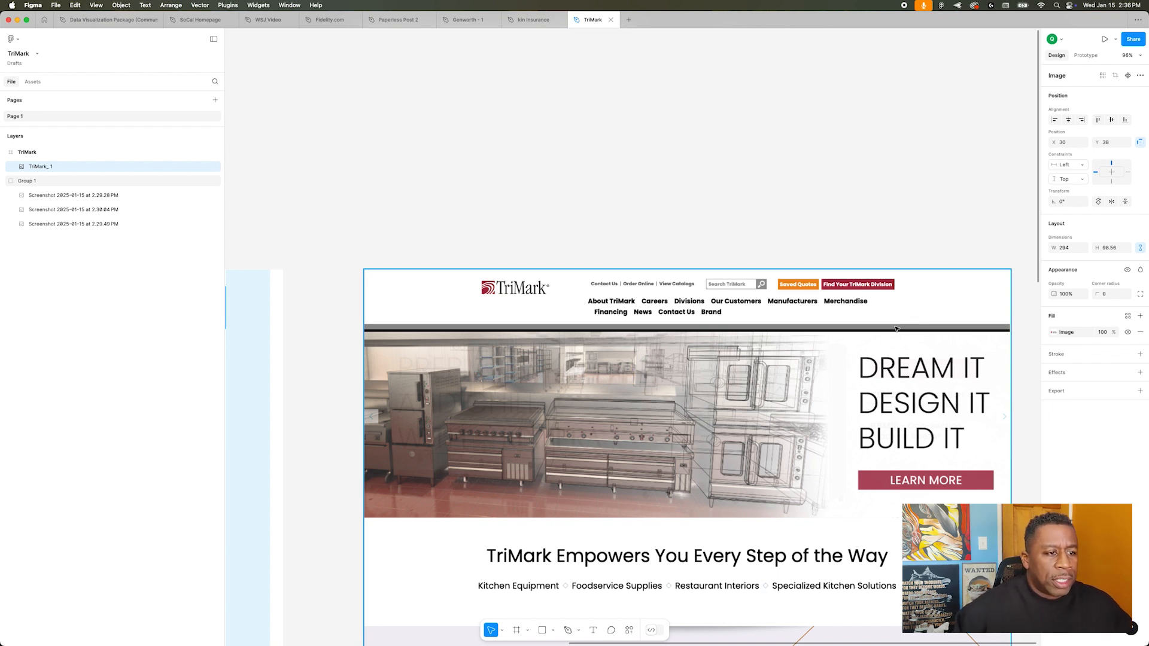
key("super+Tab")
key("super+Tab")
key("super+Tab")
key("super+Tab")
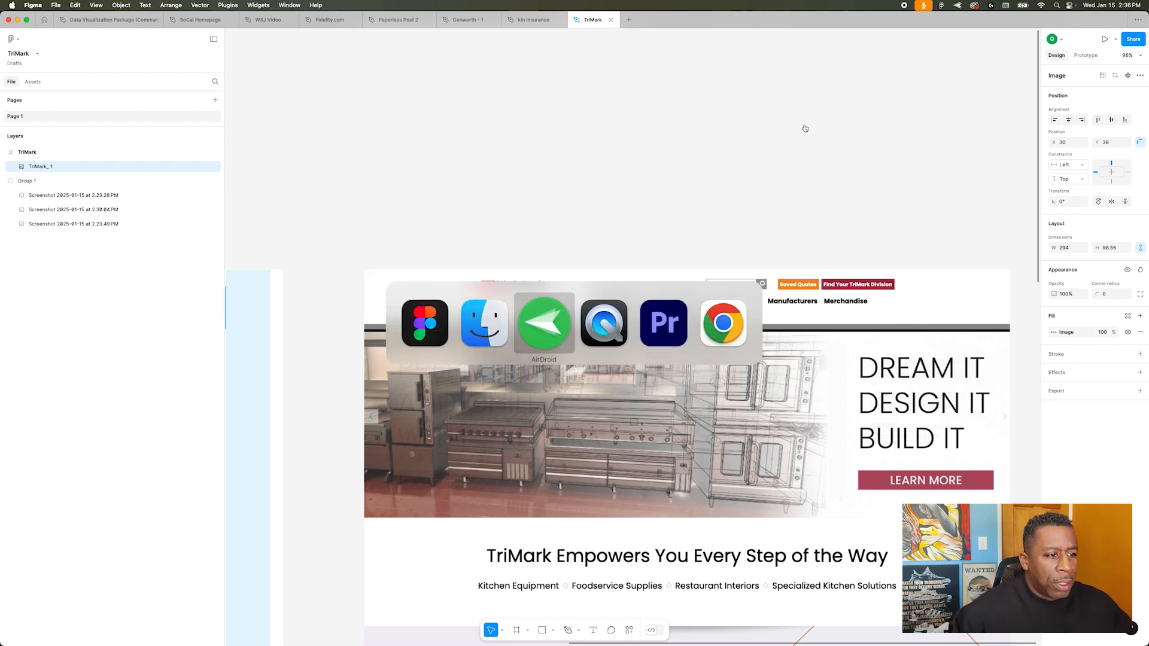
key("super+Tab")
scroll(681, 125, "up", 20)
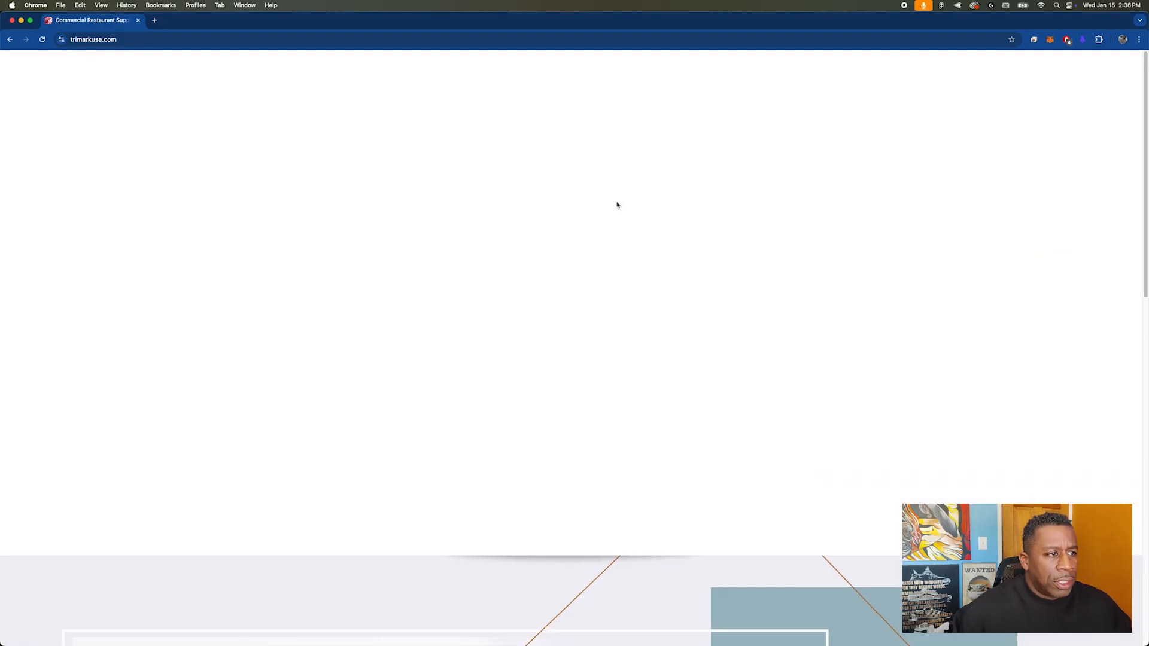
mouse_move(579, 83)
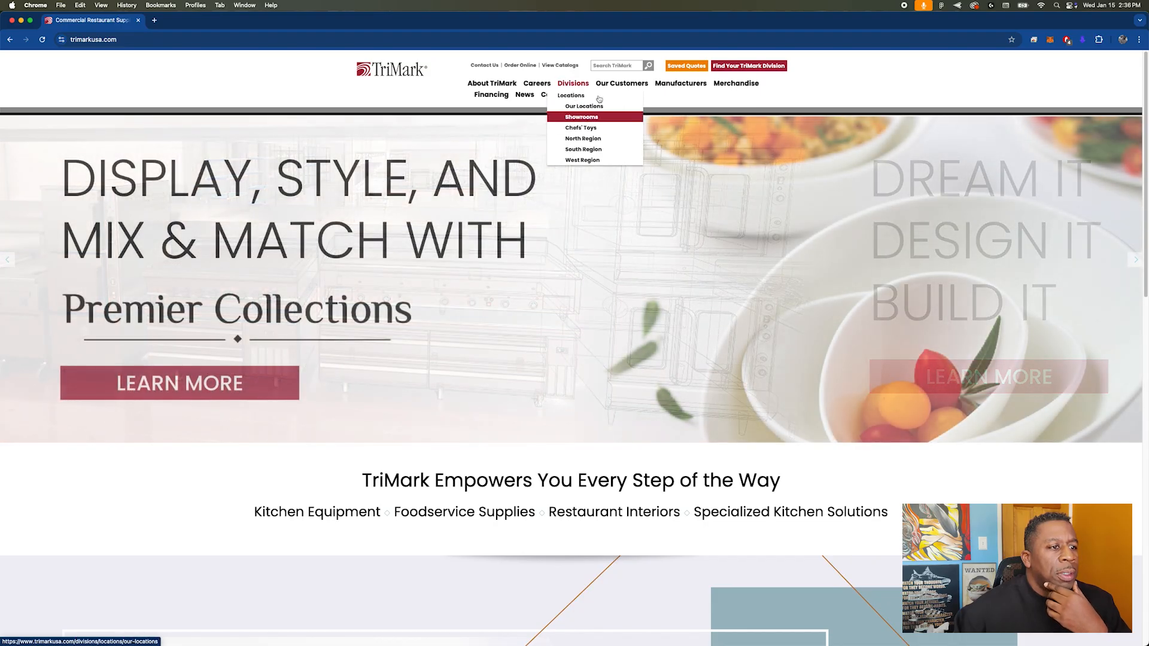
mouse_move(724, 86)
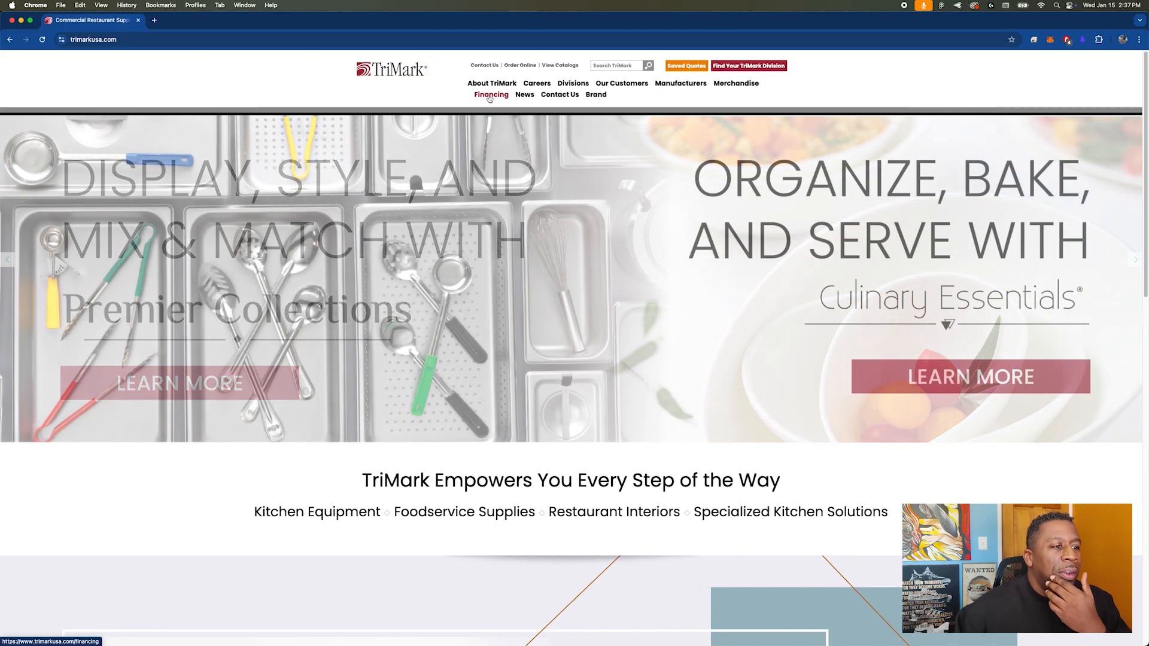
mouse_move(521, 106)
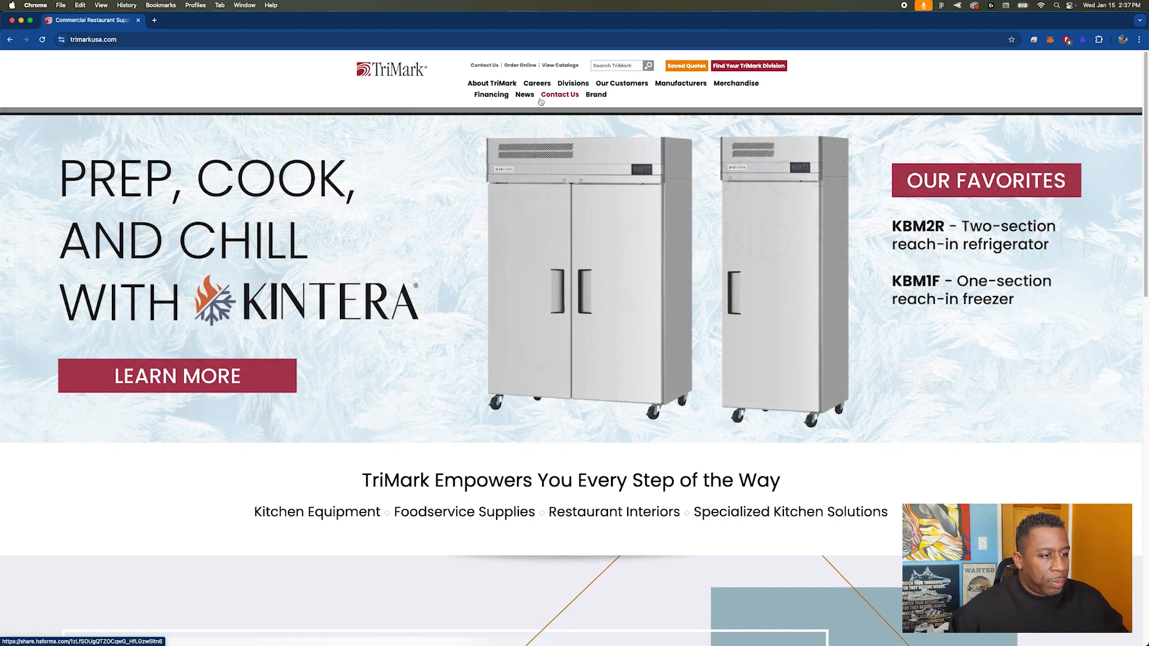
Step: Return to Figma and copy the main navigation links row from the header of the Genworth - 1 file
key("super+Tab")
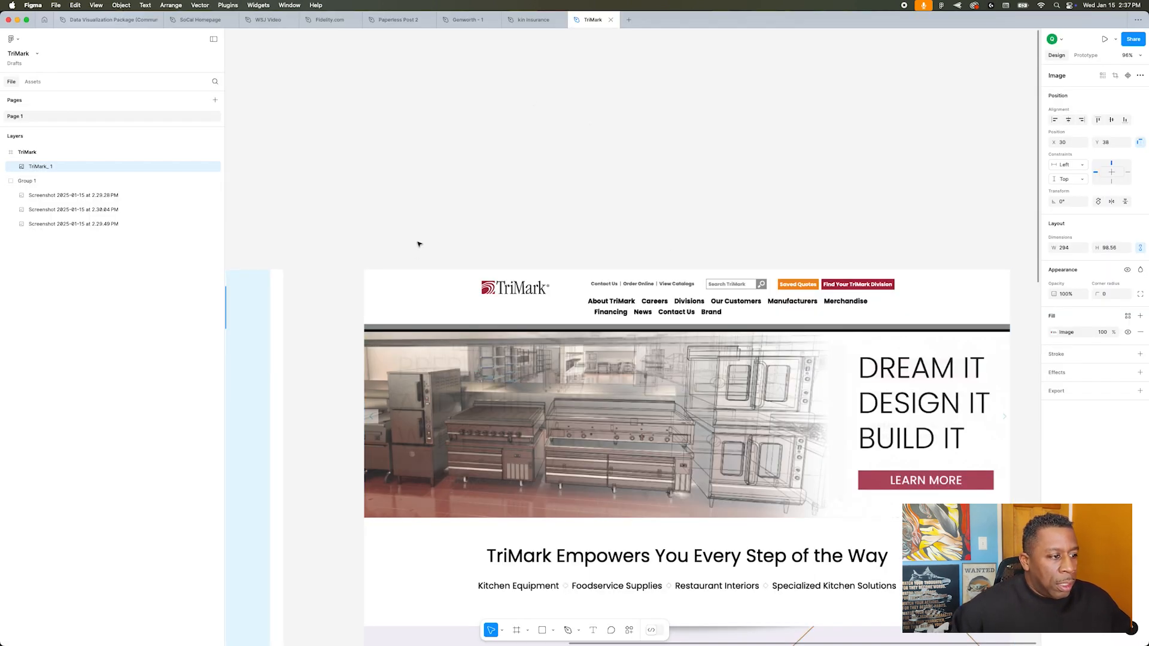
scroll(419, 244, "left", 10)
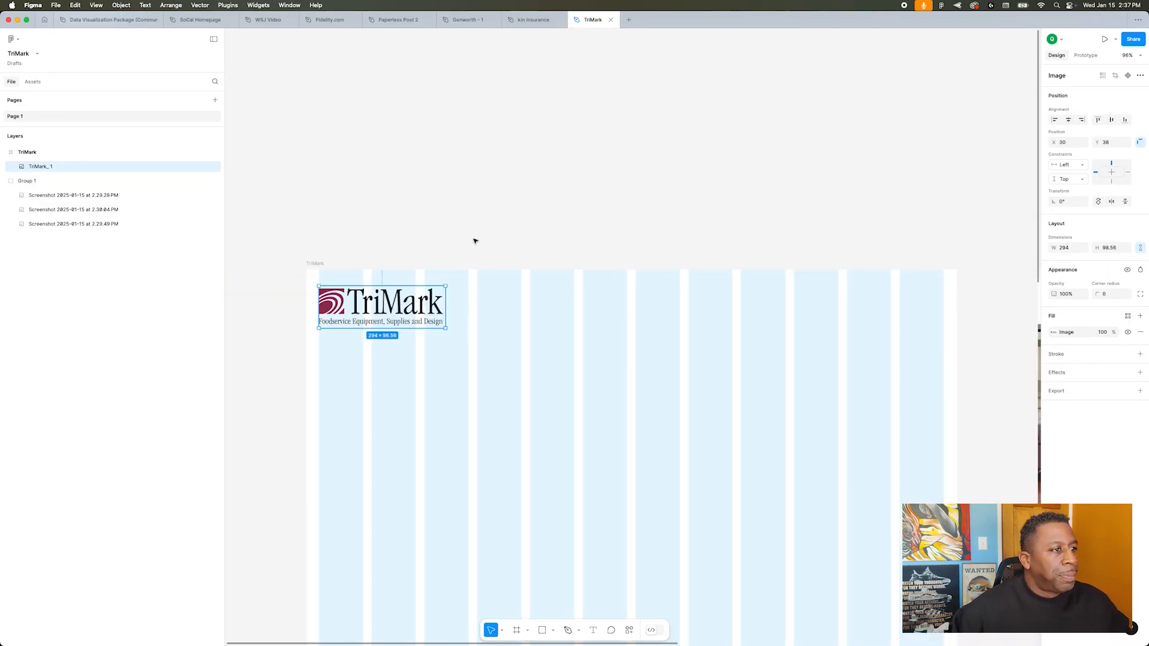
scroll(468, 240, "down", 5)
left_click(429, 72)
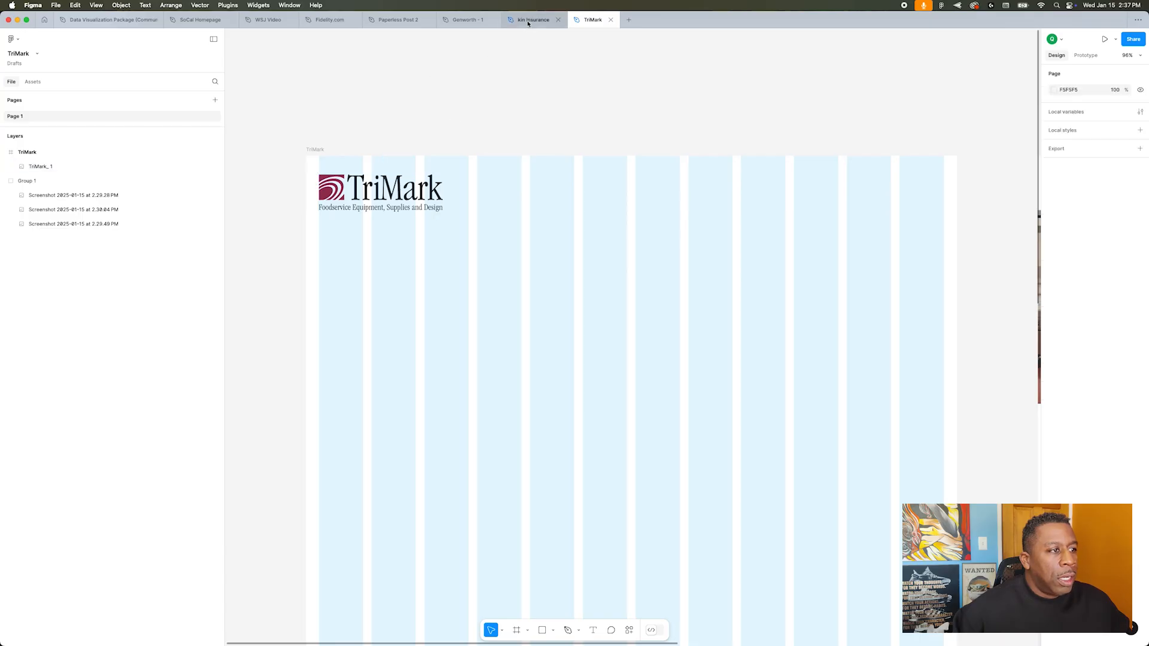
left_click(465, 21)
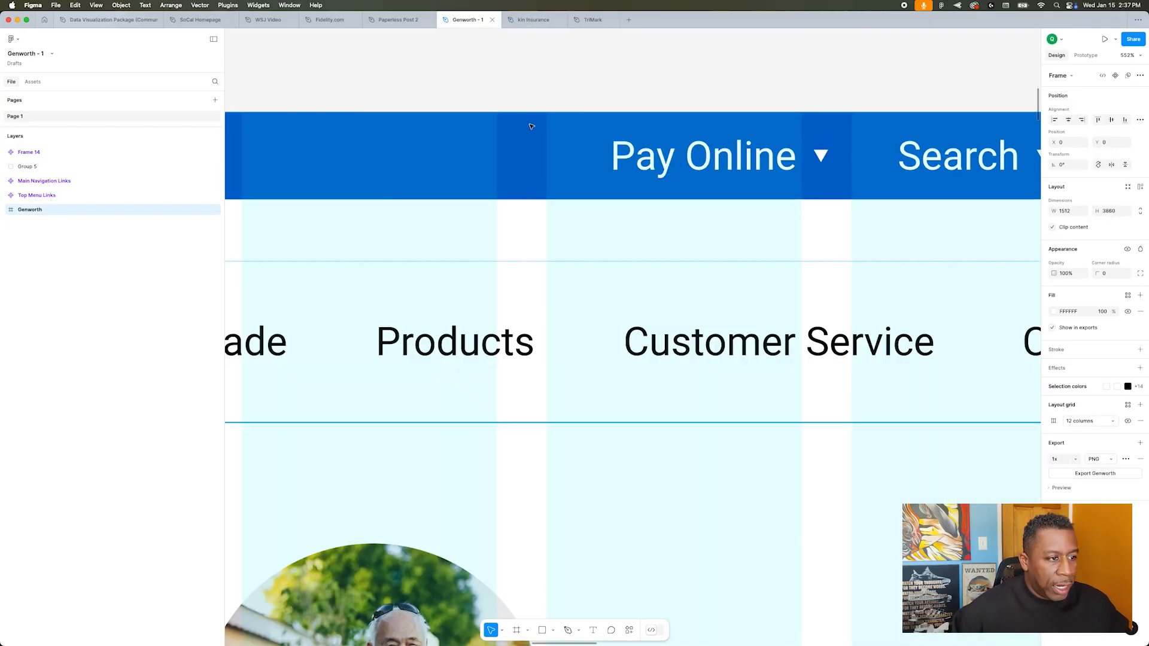
scroll(536, 148, "down", 6)
scroll(537, 149, "down", 3)
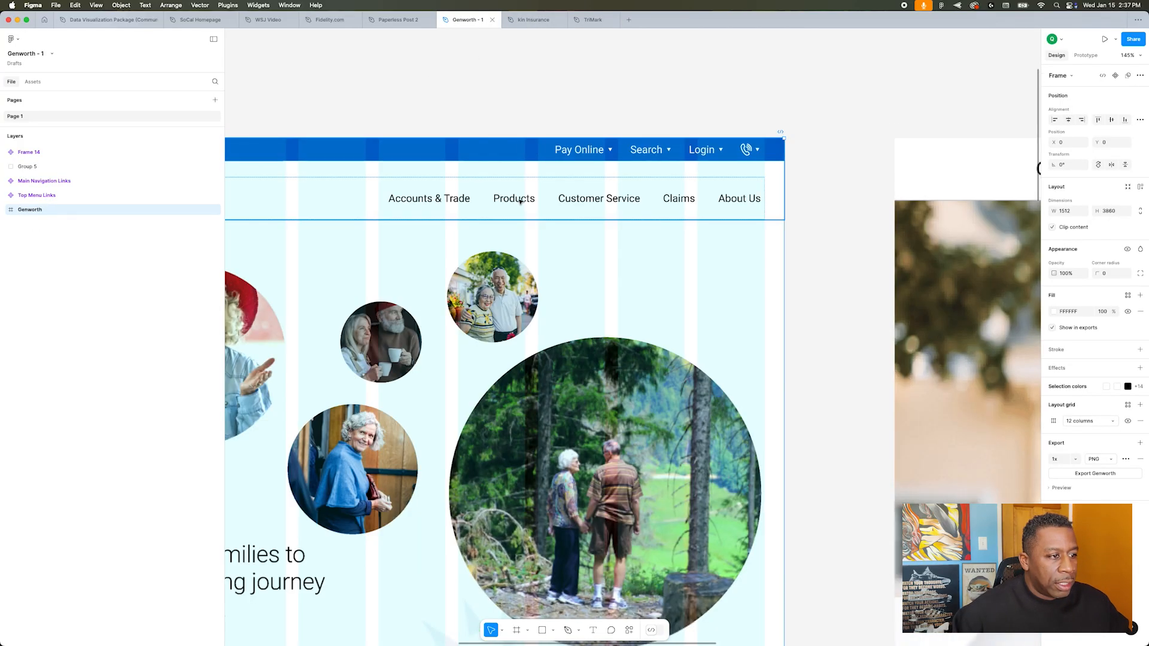
left_click(527, 197)
double_click(529, 198)
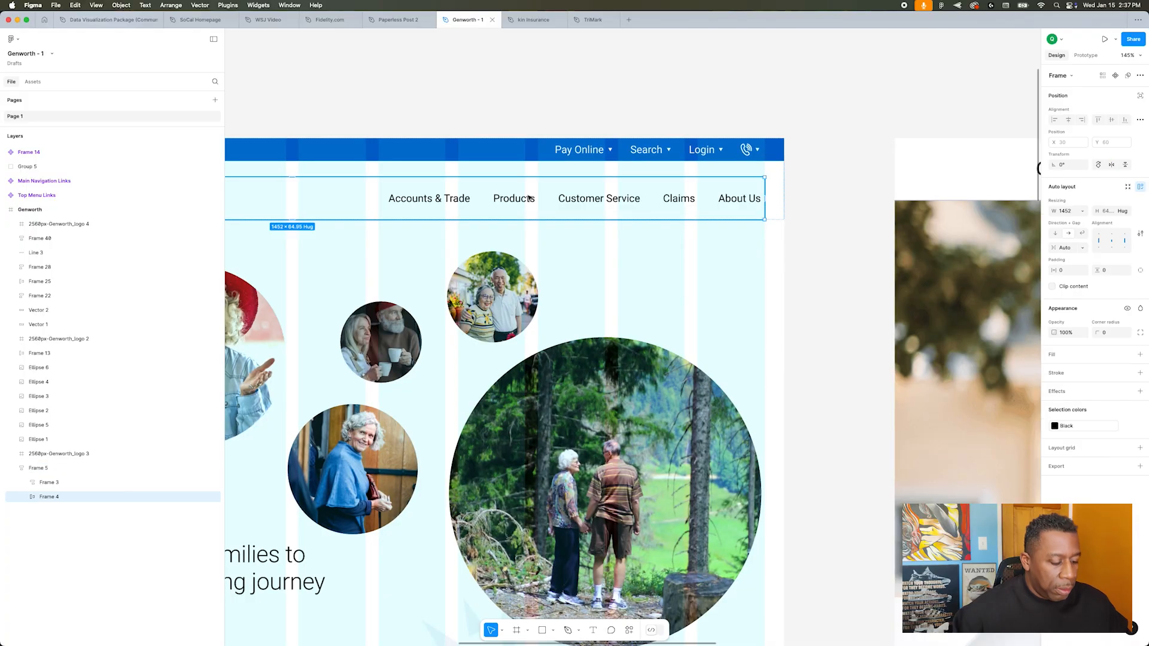
double_click(529, 198)
key("super+c")
Step: Paste the navigation row into the TriMark frame, place it level with the logo on its right, and duplicate its Products link
left_click(593, 20)
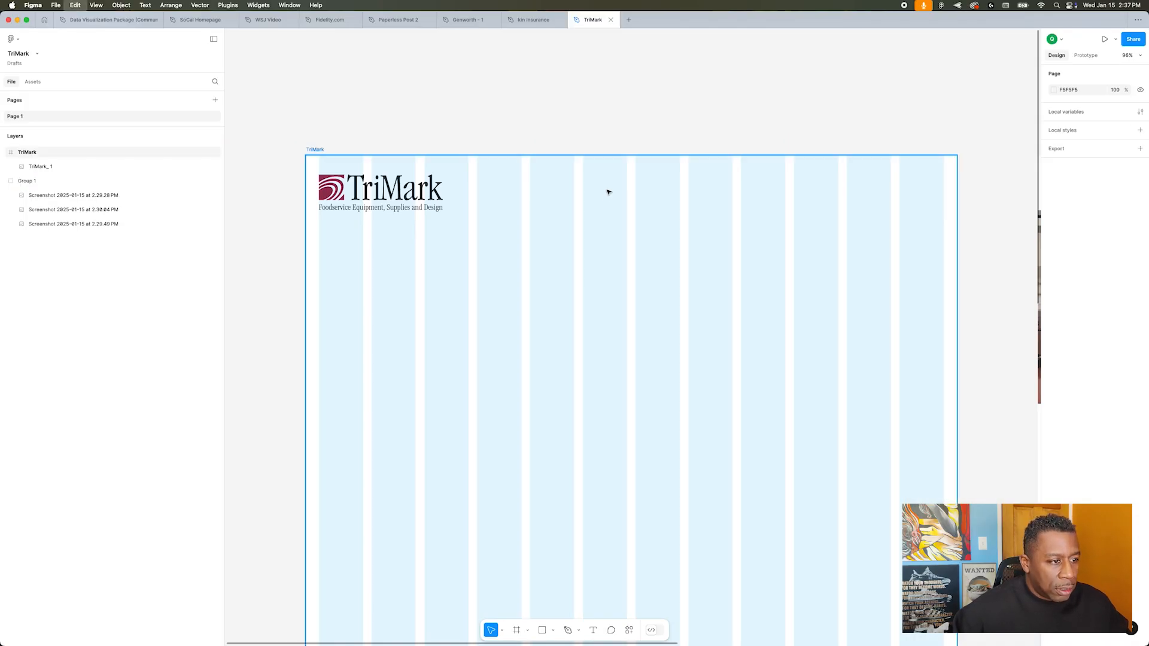
key("super+v")
left_click_drag(663, 280, 775, 193)
double_click(776, 194)
key("super+d")
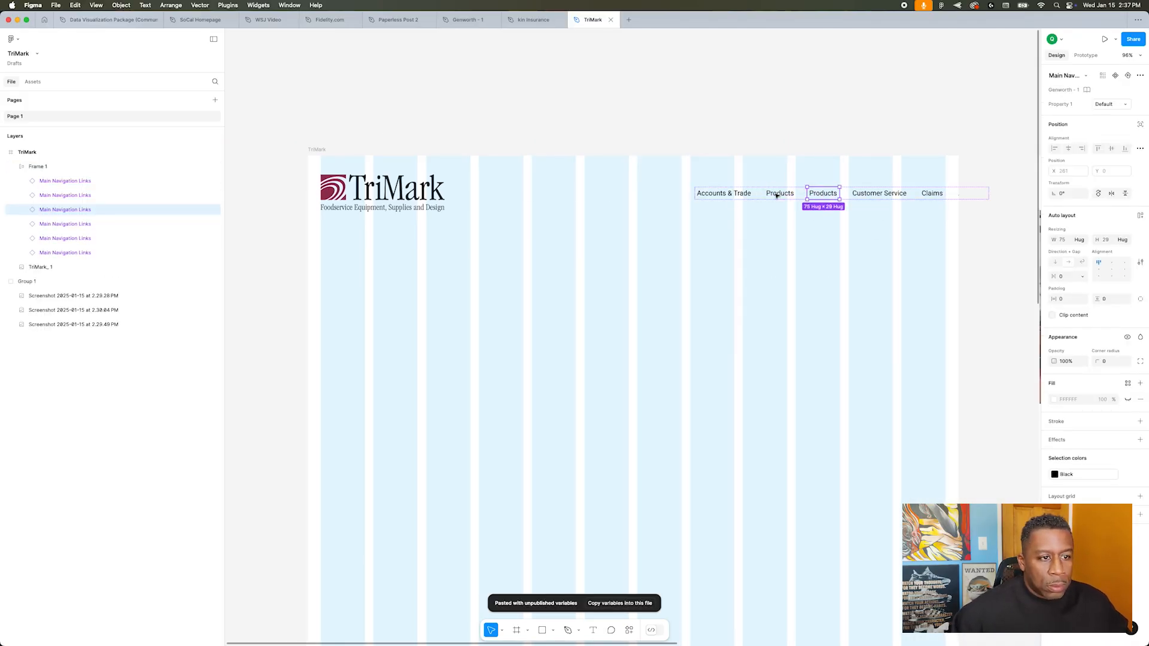
left_click(1103, 105)
Step: Copy the Pay Online, Search and Login menu row from Genworth - 1 and paste it below the main navigation in the TriMark frame
left_click(465, 21)
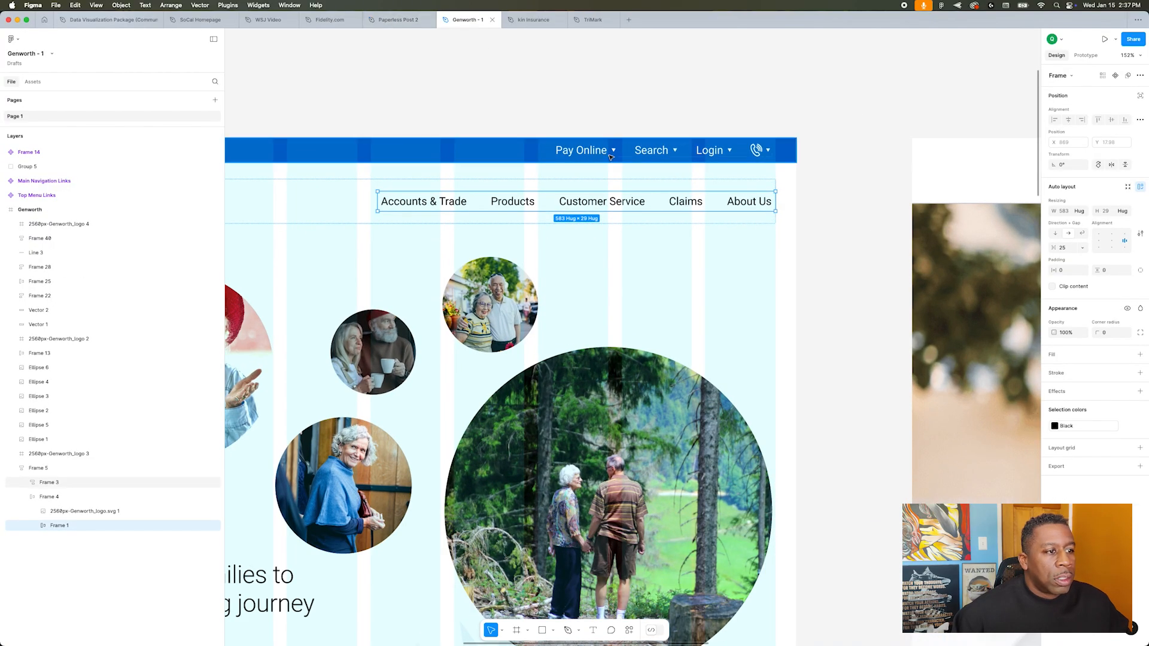
double_click(638, 150)
key("super+c")
left_click(592, 20)
key("super+v")
left_click_drag(669, 339, 702, 245)
Step: Set the pasted top menu row's color to black and save it as a color variable named Black
left_click(1054, 463)
left_click(1032, 465)
left_click(1054, 463)
left_click(1033, 464)
left_click(1128, 462)
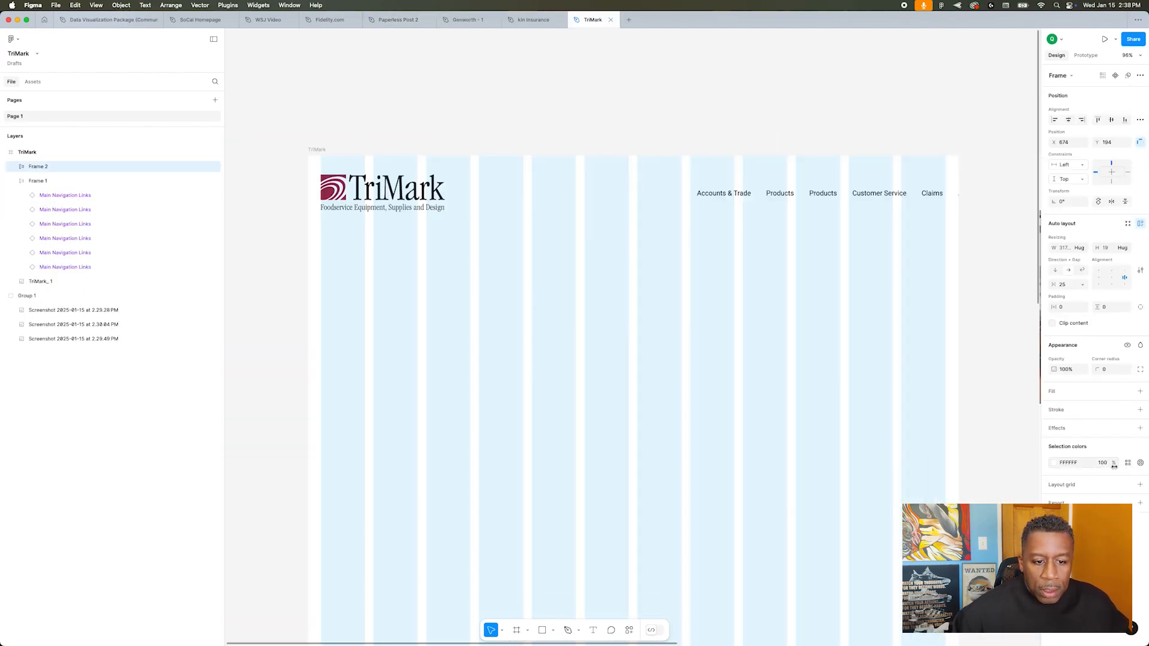
left_click(1054, 463)
left_click_drag(937, 422, 935, 527)
left_click(1021, 392)
key("BackSpace")
key("BackSpace")
key("BackSpace")
key("BackSpace")
key("BackSpace")
type("Black")
key("Return")
Step: Sample the logo's dark red A9233E for the top menu row and save it as a variable named Primary Color
key("i")
left_click(332, 191)
left_click(1021, 393)
type("Primary Color")
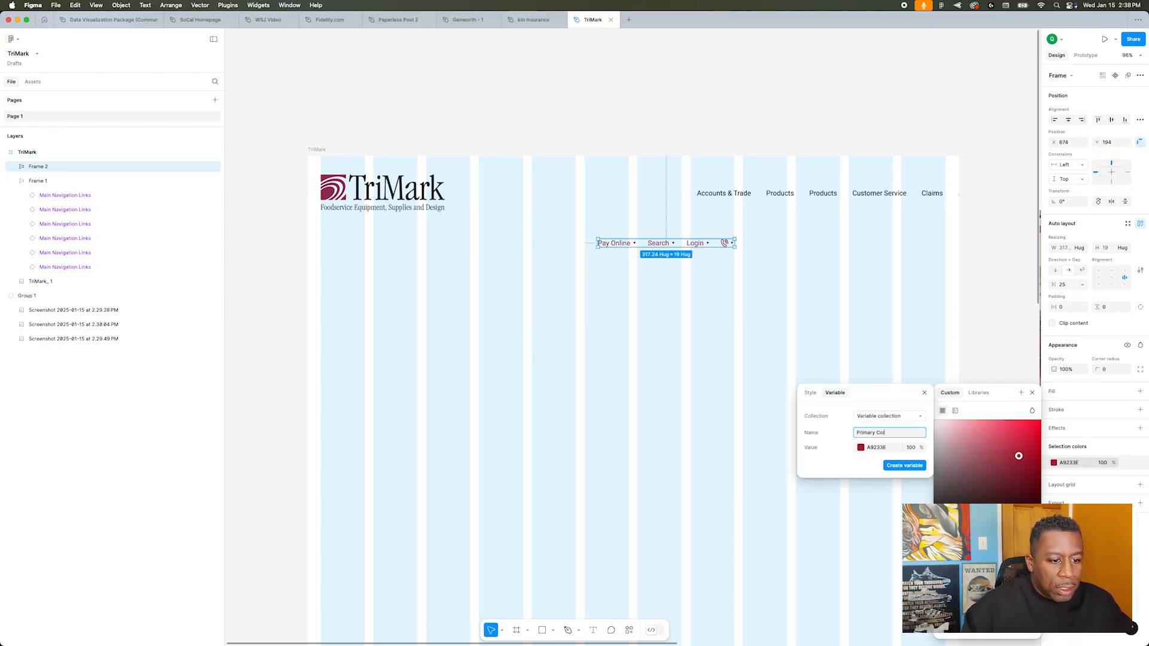
key("Return")
Step: Choose a bright blue for the top menu row and save it as a color variable named Link
left_click(1001, 539)
mouse_move(1016, 482)
left_mouse_down()
mouse_move(1041, 420)
mouse_move(1039, 431)
left_mouse_up()
left_click(1021, 393)
key("BackSpace")
key("BackSpace")
key("BackSpace")
key("BackSpace")
key("BackSpace")
type("Link")
key("Return")
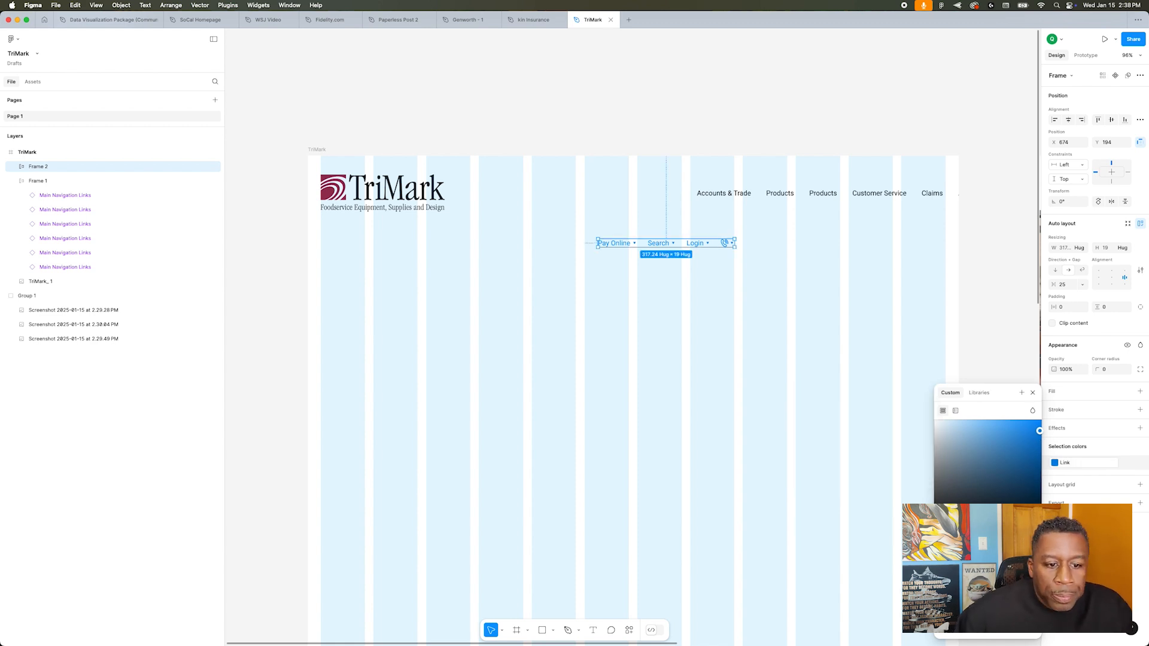
Step: Set the top menu row's color to gray 797979 and save it as a variable named Dark Gray
mouse_move(953, 439)
left_mouse_down()
mouse_move(925, 449)
mouse_move(921, 479)
left_mouse_up()
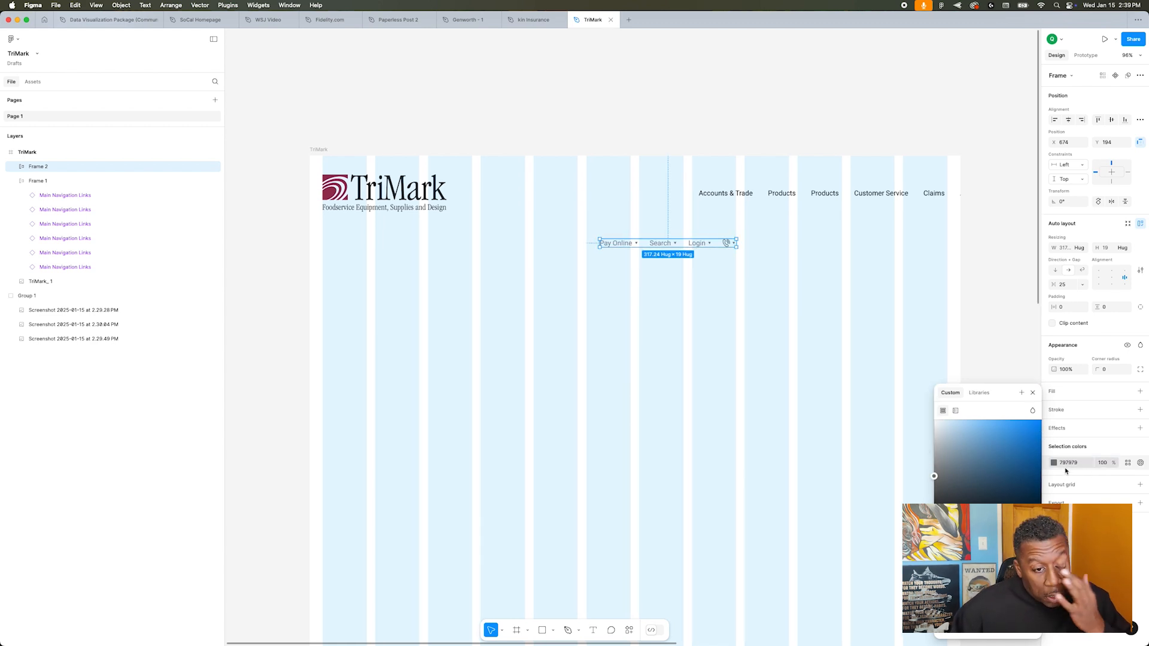
left_click(1021, 393)
key("BackSpace")
key("BackSpace")
key("BackSpace")
key("BackSpace")
key("BackSpace")
type("Dark Gray")
key("Return")
Step: Pick a lighter gray for the top menu row and save it as a color variable named Light Gray
left_click_drag(934, 476, 934, 433)
left_click(1021, 393)
key("BackSpace")
key("BackSpace")
key("BackSpace")
key("BackSpace")
key("BackSpace")
type("Light Gray")
key("Return")
Step: Apply the Black variable to the top menu row
left_click(1032, 393)
left_click(1077, 463)
left_click(970, 535)
Step: Duplicate the Search link in the top menu row and move the copy onto the empty canvas above the TriMark frame
double_click(633, 246)
left_click(699, 244)
left_click(662, 245)
left_click(1112, 105)
left_click(1111, 108)
left_click(744, 255)
double_click(662, 246)
key("super+d")
left_click_drag(705, 245, 663, 66)
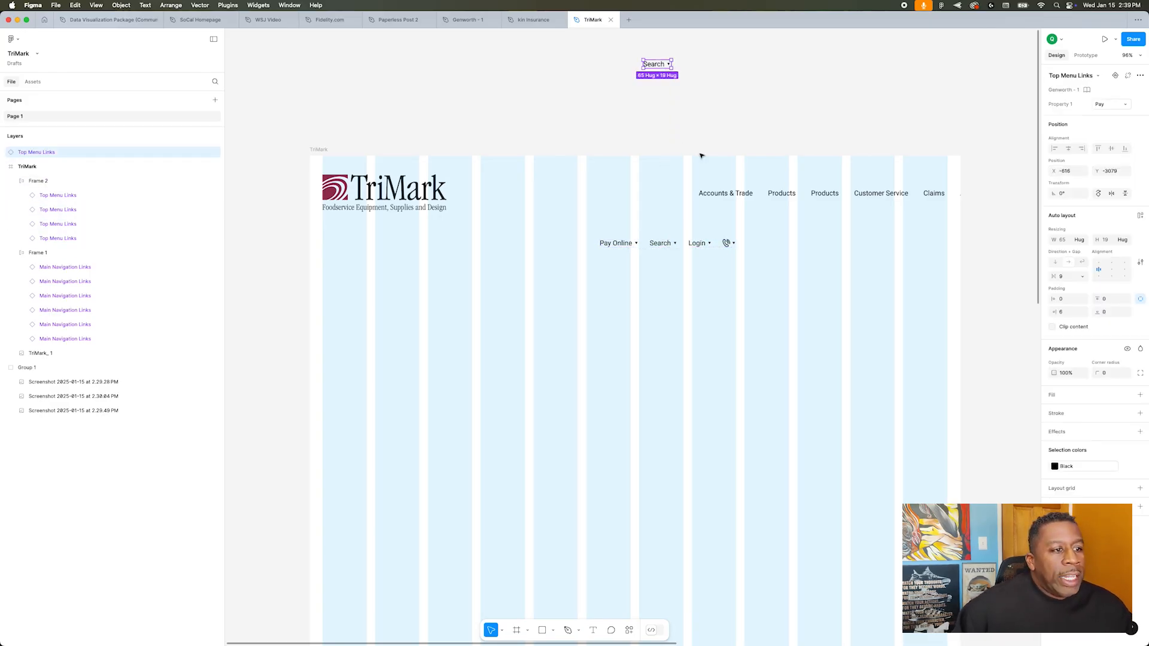
Step: Detach the Search link copy above the frame from its original component
scroll(650, 72, "up", 3)
scroll(642, 120, "up", 3)
right_click(662, 196)
left_click(689, 398)
right_click(664, 198)
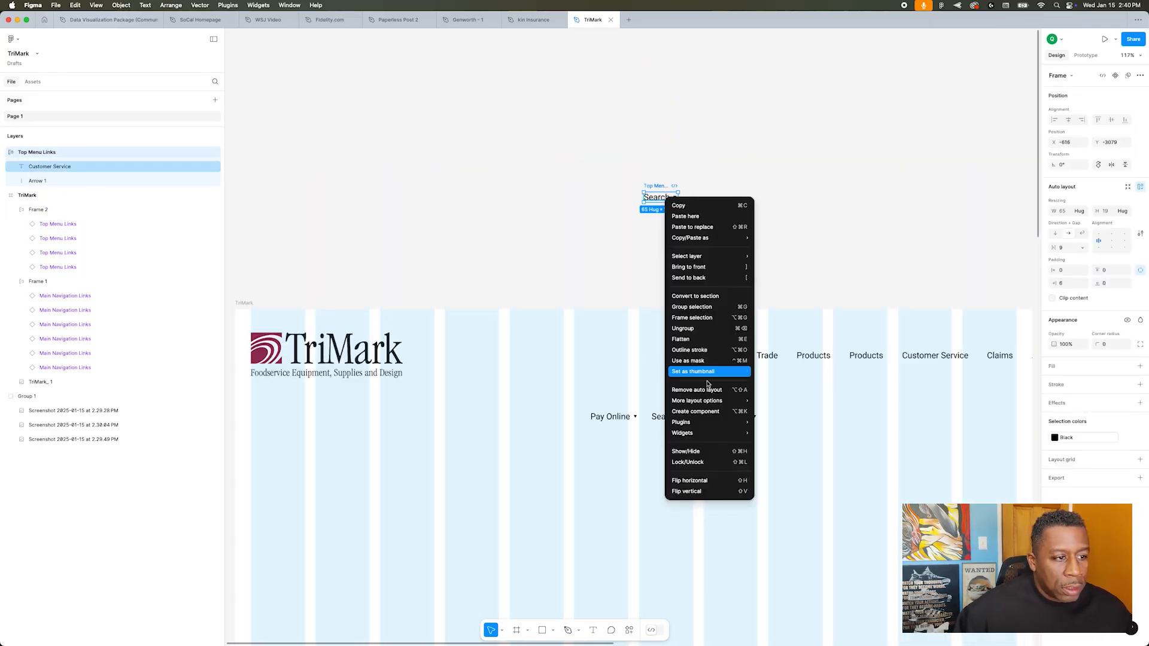
left_click(838, 317)
Step: Set the detached Search link's left, top and bottom padding to 5
left_click_drag(1067, 283, 996, 285)
left_click(1076, 274)
type("5")
key("Tab")
key("Tab")
type("5")
key("Tab")
type("5")
key("Tab")
Step: Turn the detached Search link into a component and add a second variant to it
right_click(661, 192)
left_click(701, 387)
right_click(665, 206)
mouse_move(707, 396)
left_click(778, 395)
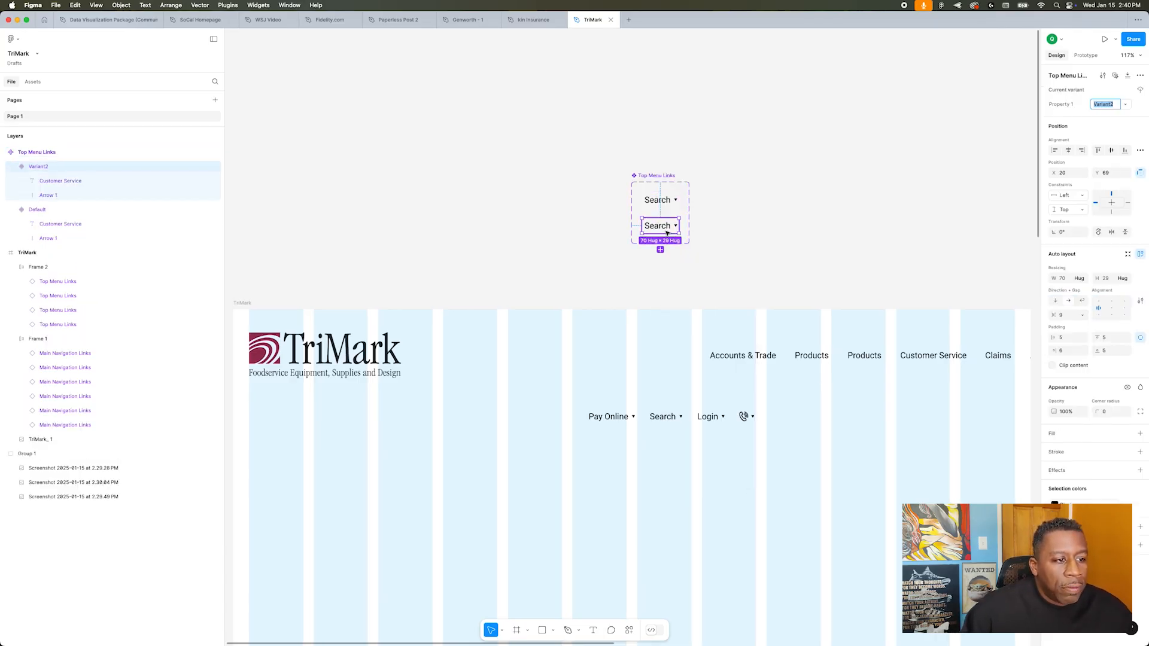
Step: Delete the arrow from the second Top Menu Links variant and change its text to "About us"
left_click(55, 195)
key("Delete")
left_click(42, 167)
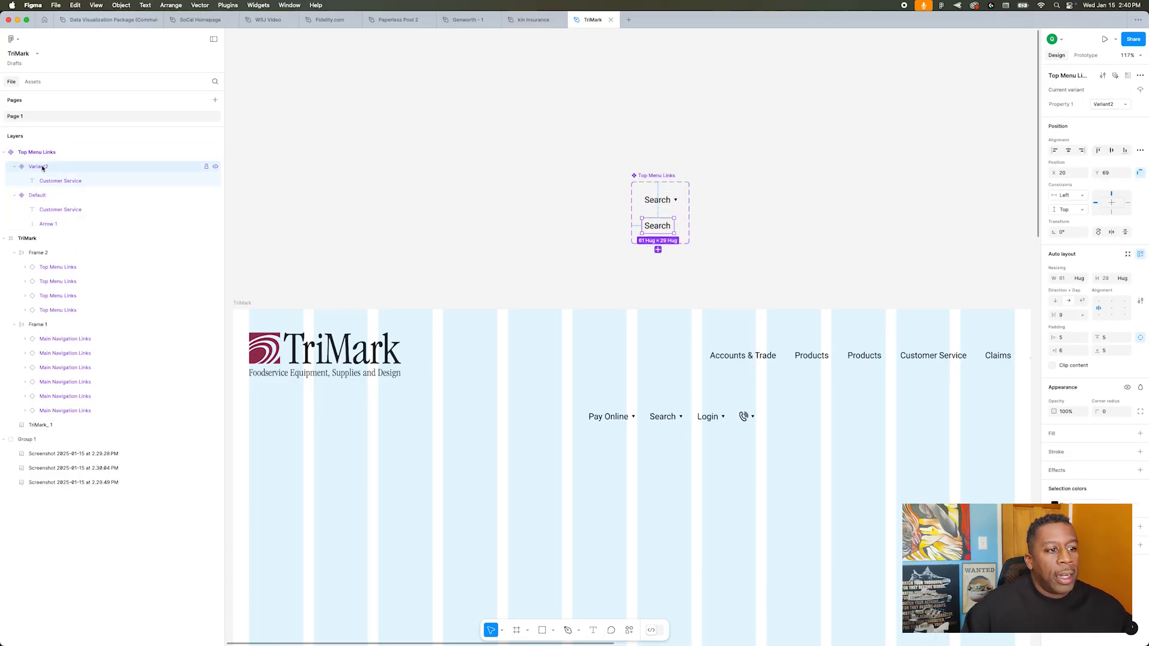
double_click(654, 226)
type("About us")
left_click(529, 195)
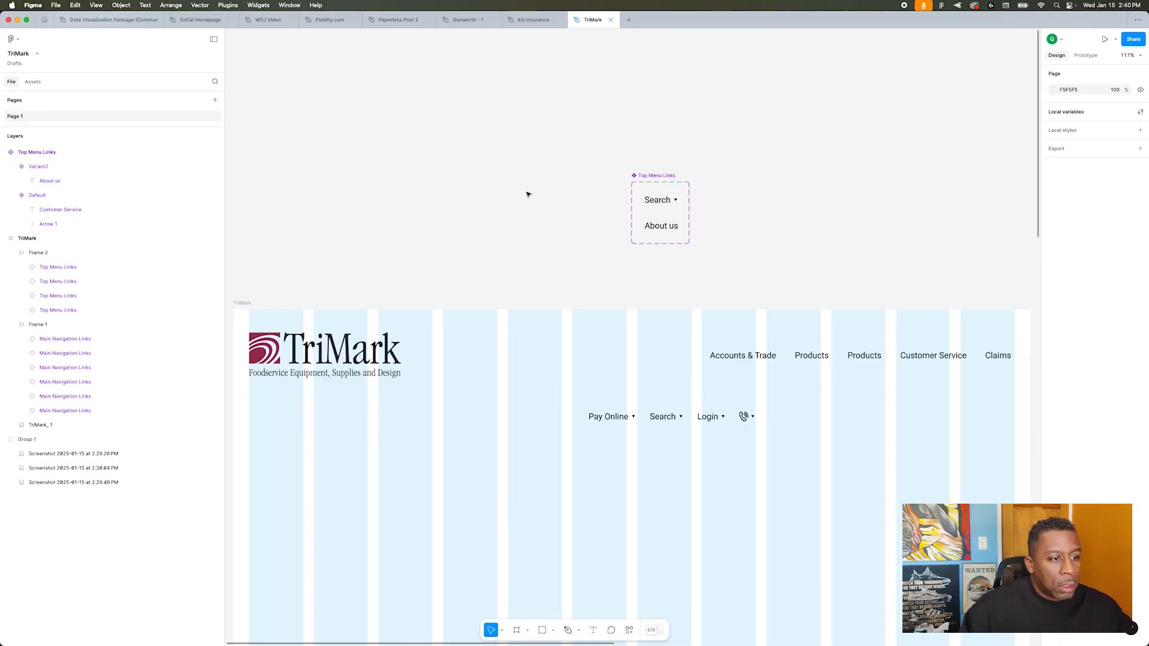
Step: Name the About us variant Default and the Search variant Arrow
left_click(675, 226)
left_click(1105, 104)
type("No")
key("BackSpace")
key("BackSpace")
key("BackSpace")
type("Default")
key("Return")
left_click(660, 200)
left_click(1105, 105)
type("Arrow")
key("Return")
left_click(662, 226)
left_click(662, 200)
key("super+d")
key("super+z")
Step: Copy the About us variant, delete the Pay Online row, and paste two instances into the main navigation row
left_click(672, 230)
key("super+c")
left_click(652, 417)
key("Delete")
key("super+v")
key("super+v")
Step: Delete the old Genworth links from the main navigation row, keeping only the About us instances
left_click(552, 358)
left_click(628, 357, "shift")
left_click(682, 357, "shift")
left_click(750, 358, "shift")
left_click(814, 357, "shift")
key("Delete")
Step: Duplicate the About us link until the navigation row holds seven, and align the row's right edge with the last grid column
double_click(557, 358)
left_click(1114, 108)
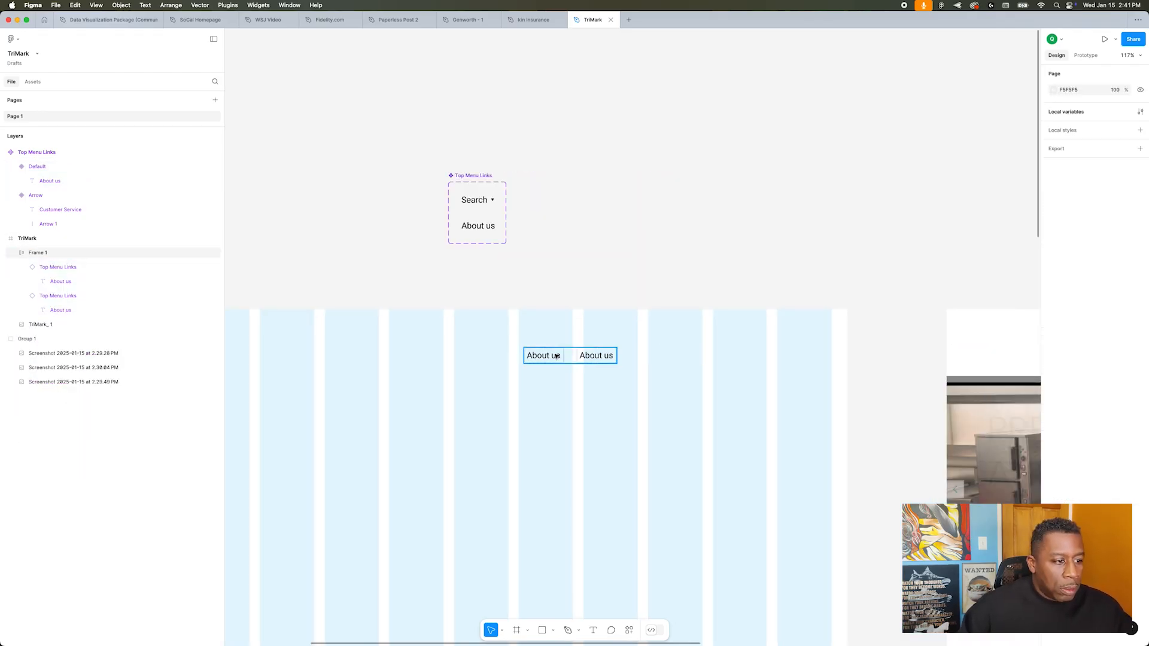
key("ctrl+d")
key("ctrl+d")
key("ctrl+d")
key("ctrl+d")
key("ctrl+d")
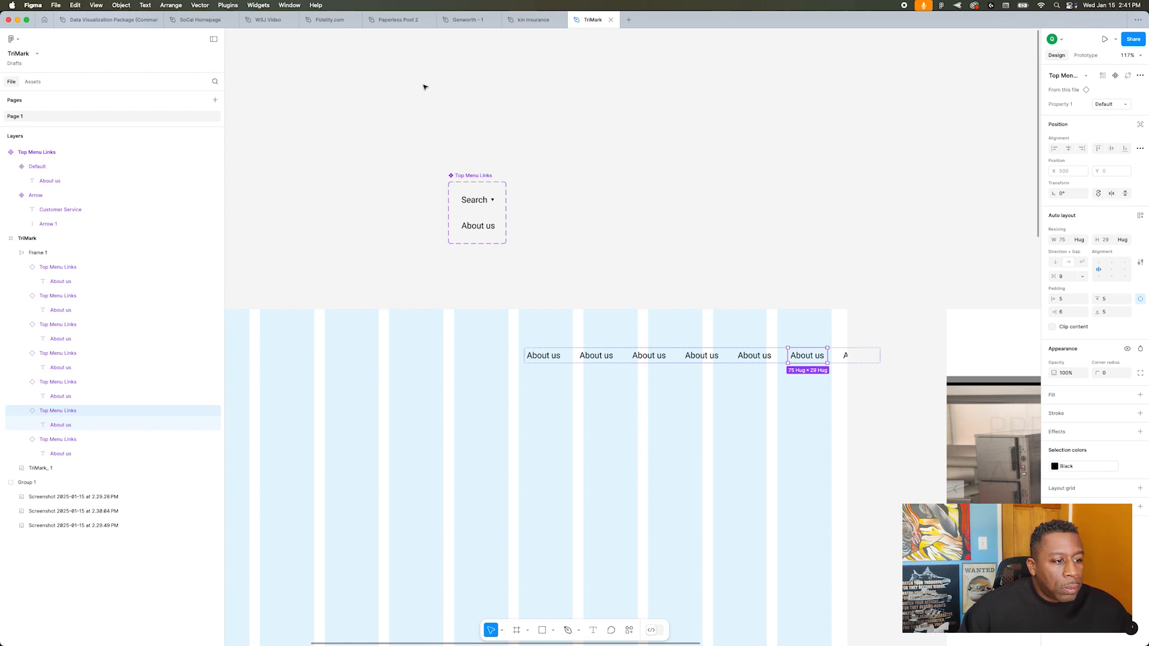
key("Escape")
scroll(589, 400, "down", 5)
scroll(772, 393, "right", 2)
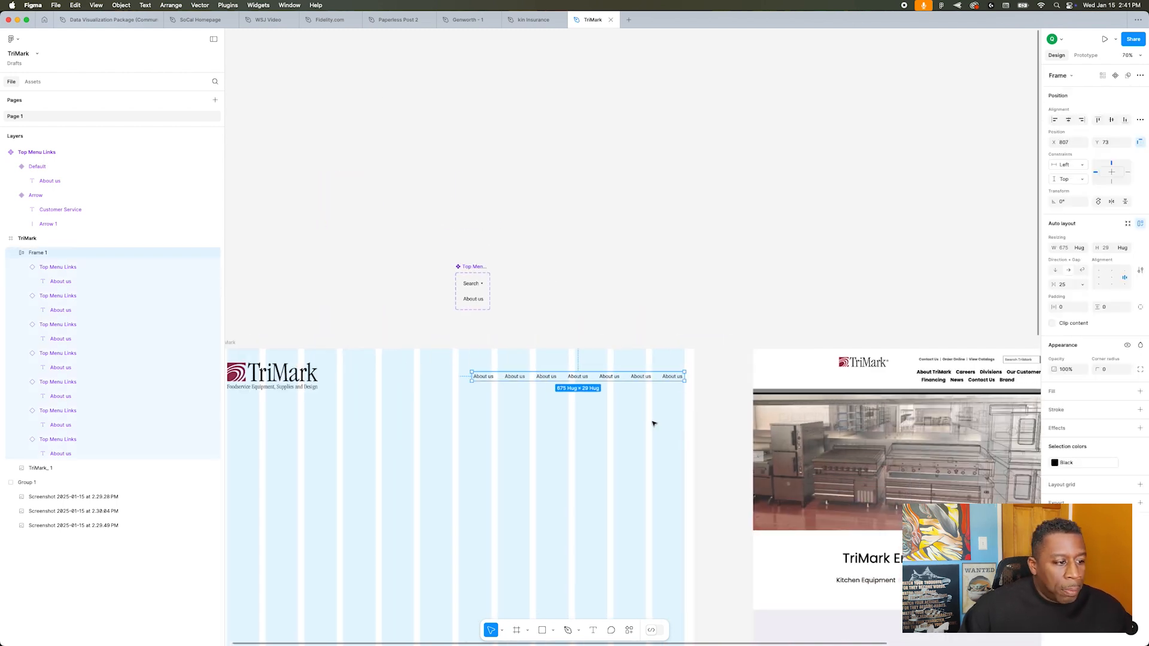
Step: Rename the second navigation link Divisions
left_click(512, 380, "super")
double_click(511, 380)
type("Divisions")
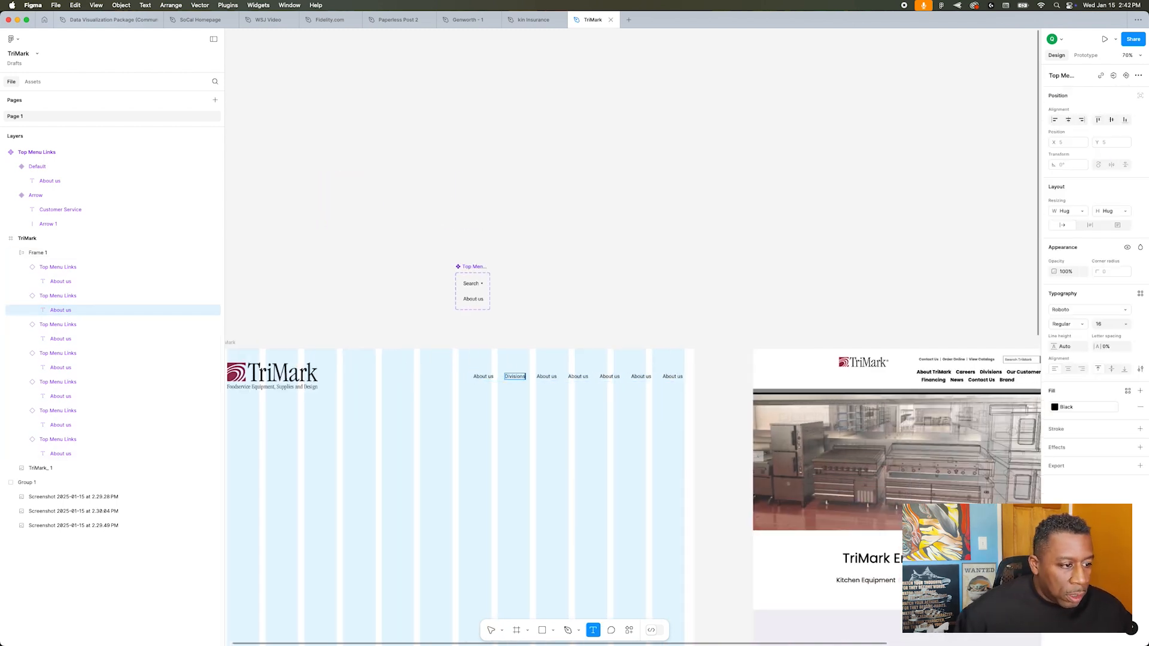
key("Escape")
key("Escape")
Step: Switch the first, second and fourth navigation links to the Arrow variant
double_click(518, 379)
left_click(1110, 106)
left_click(1109, 116)
left_click(483, 378)
left_click(1112, 104)
left_click(1110, 115)
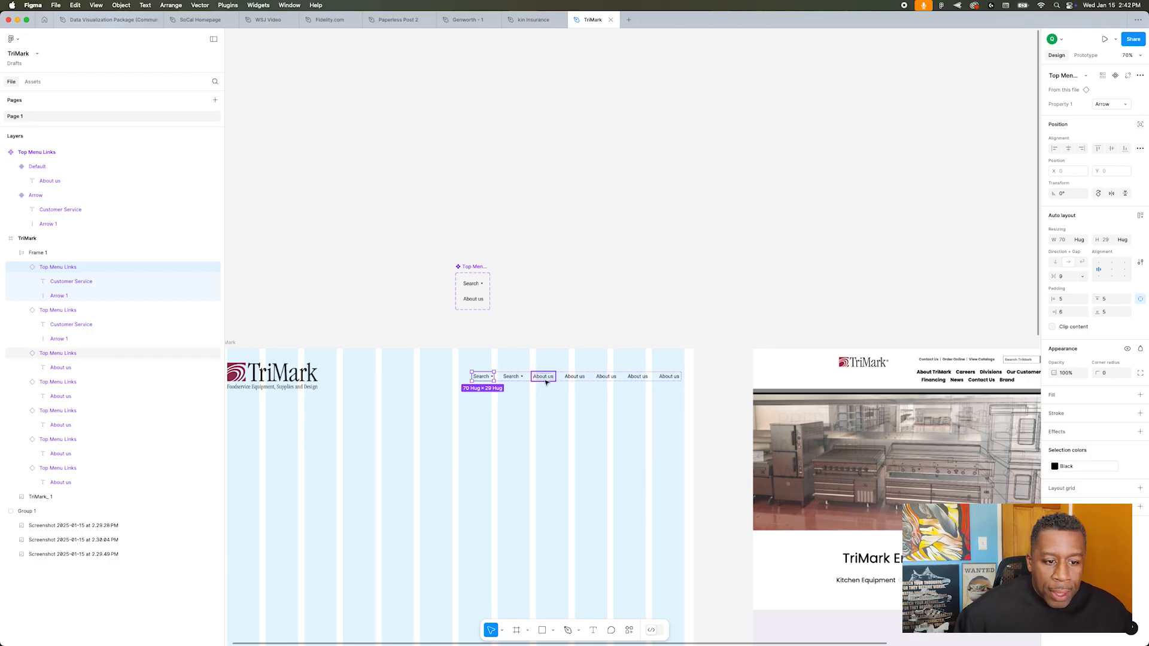
left_click(546, 381)
scroll(547, 382, "right", 3)
left_click(421, 377)
left_click(1111, 105)
left_click(1112, 115)
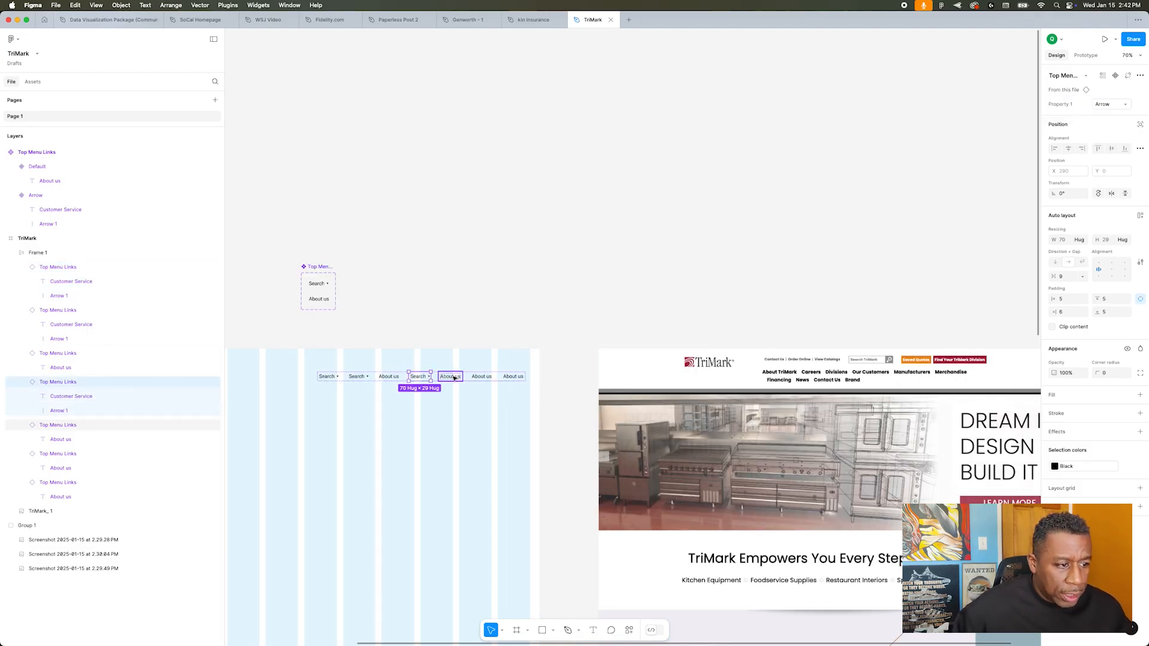
Step: Change the last navigation link's text to Contact us and the sixth link's text to Financing
double_click(510, 378)
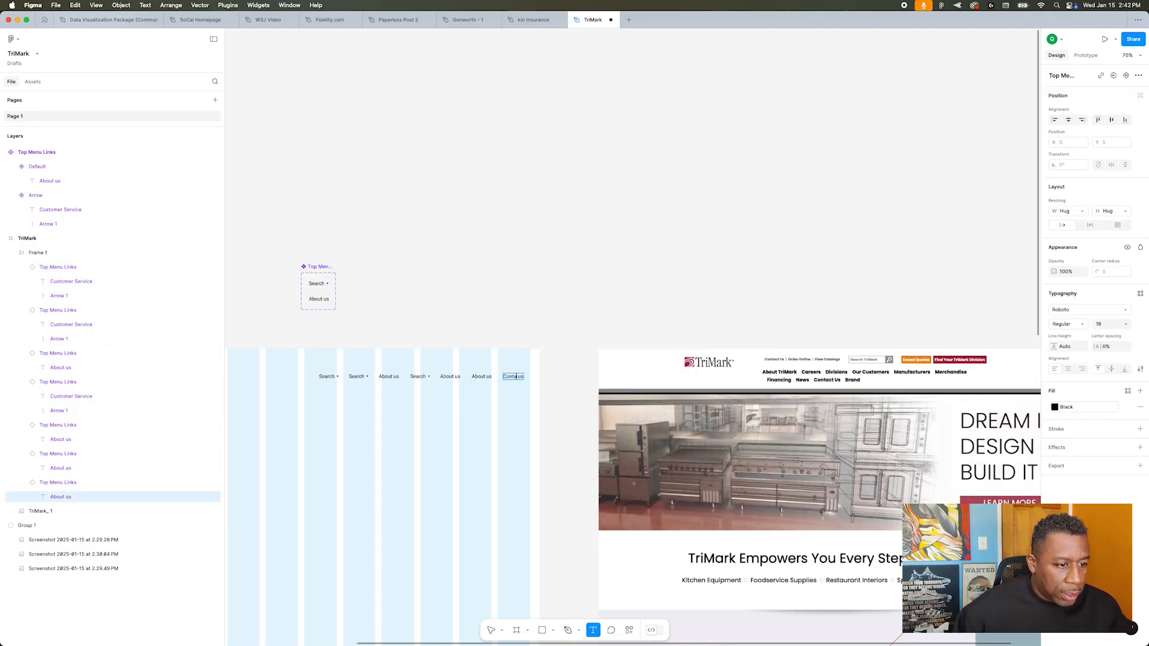
type("Contact us")
double_click(482, 377)
double_click(449, 377)
Step: Change the text of the first three navigation links to About us, Divisions and Our Customers
double_click(327, 377)
type("About us")
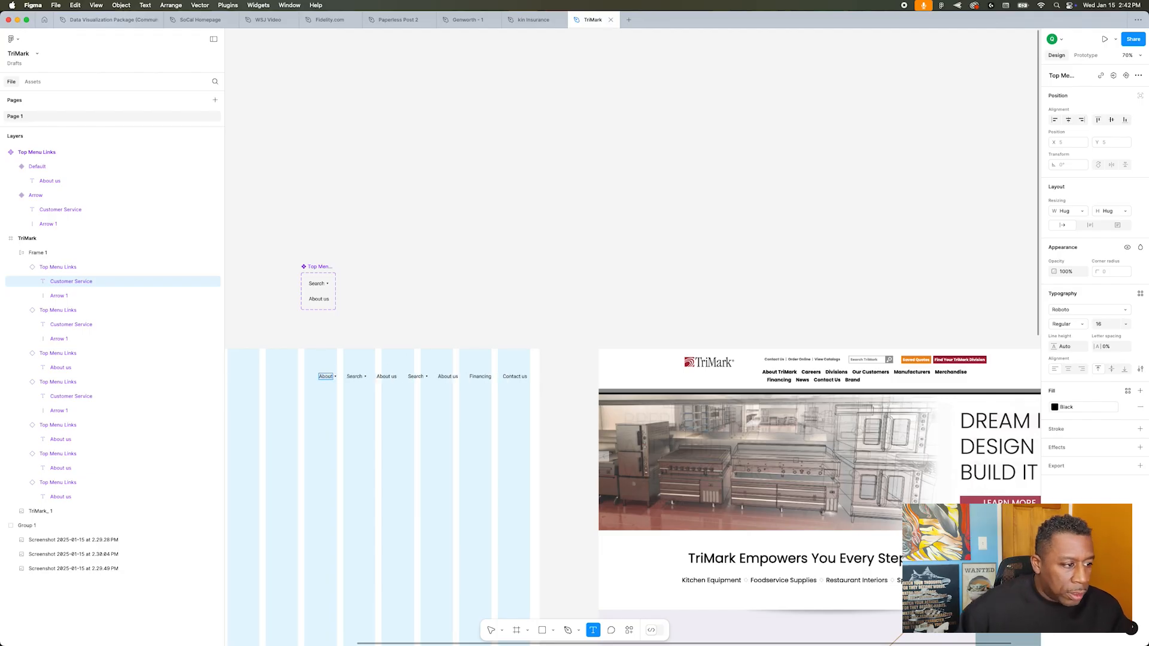
double_click(361, 377)
type("Divisions")
double_click(400, 377)
type("Our Custome")
key("super+Tab")
Step: Rename the fourth link Manufacturers, make the fifth an Arrow variant reading Products, and realign the row's right edge with the last grid column
key("super+Tab")
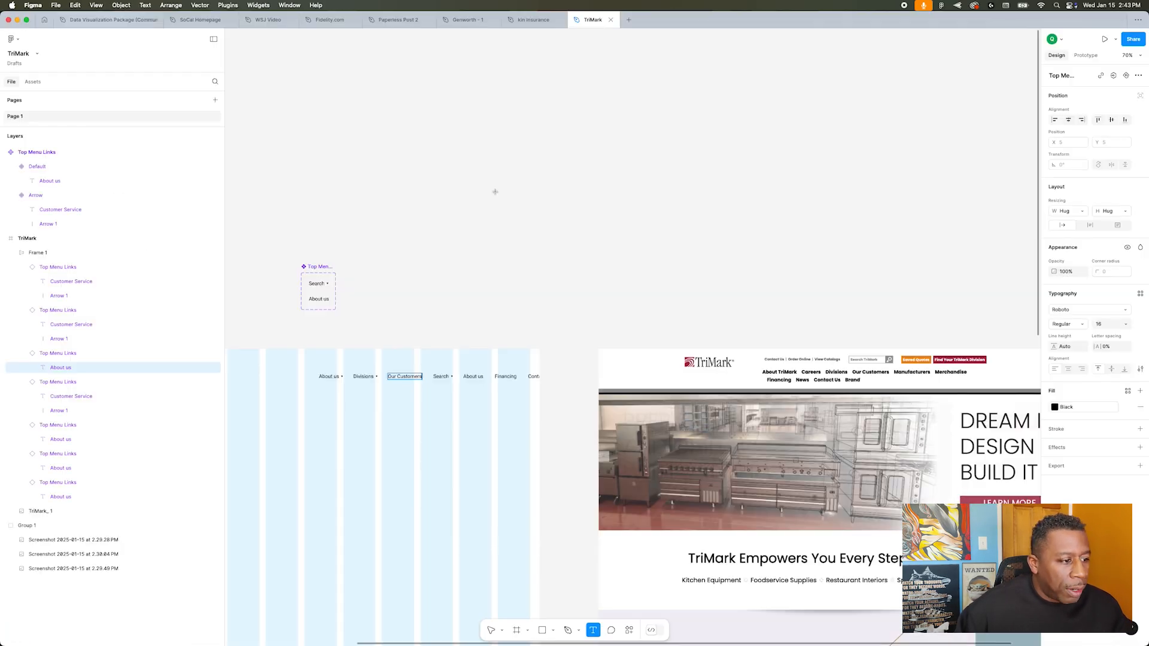
double_click(441, 377)
double_click(491, 377)
key("super+Tab")
key("super+Tab")
left_click(501, 388)
double_click(494, 379)
left_click(1111, 104)
left_click(1110, 118)
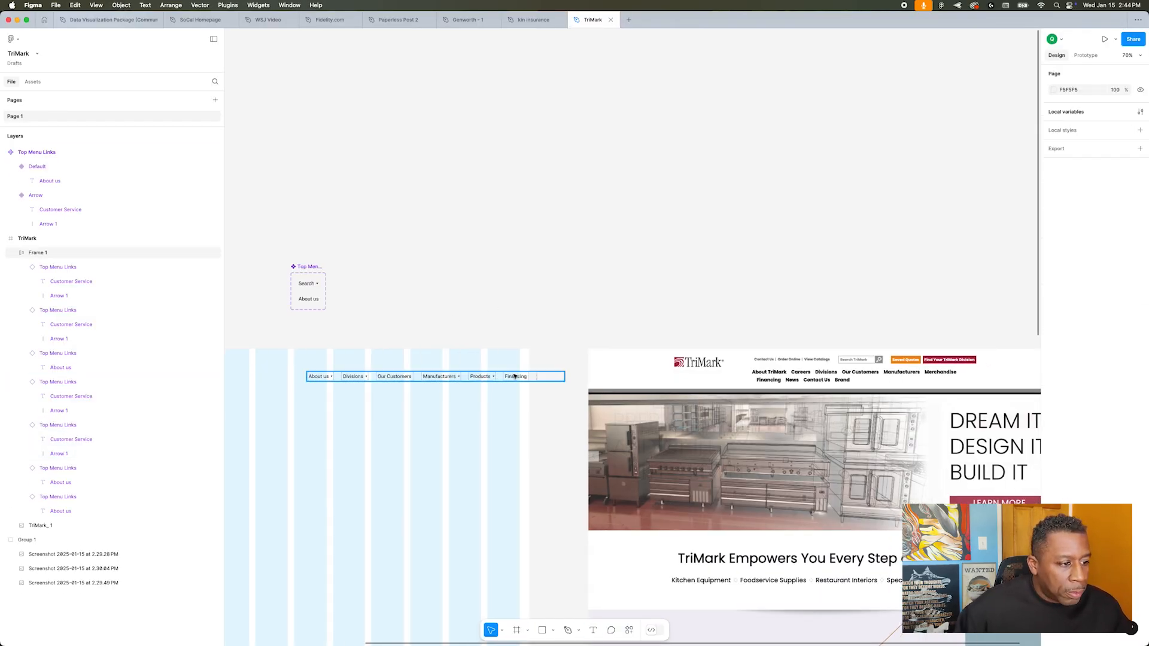
left_click(475, 378)
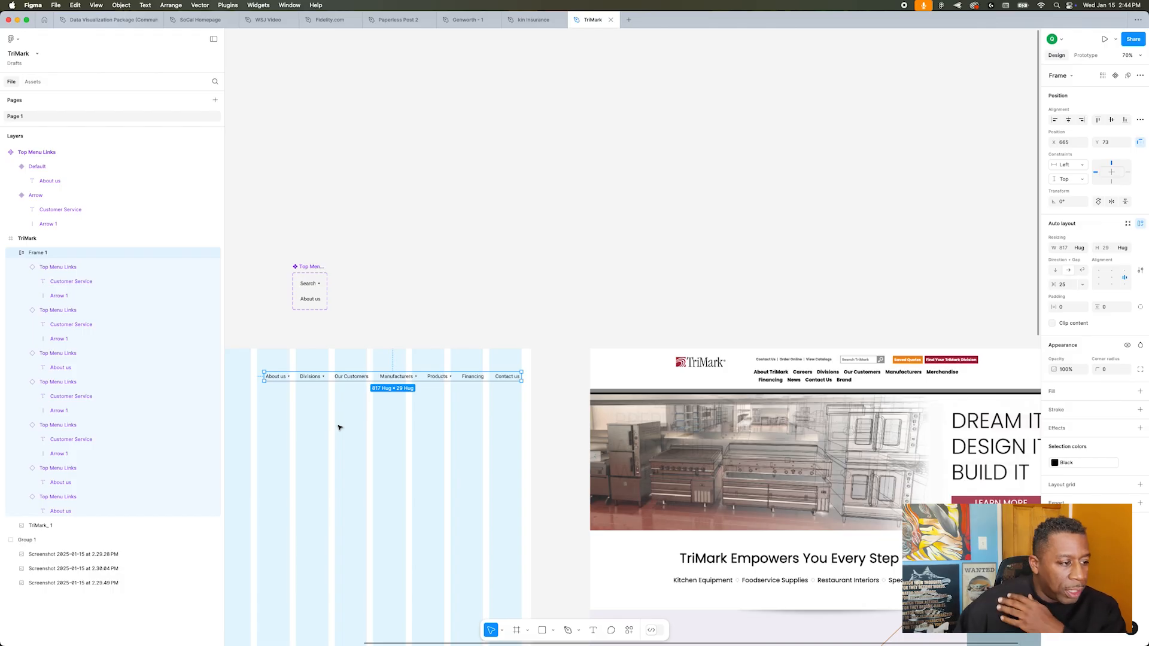
scroll(339, 427, "left", 3)
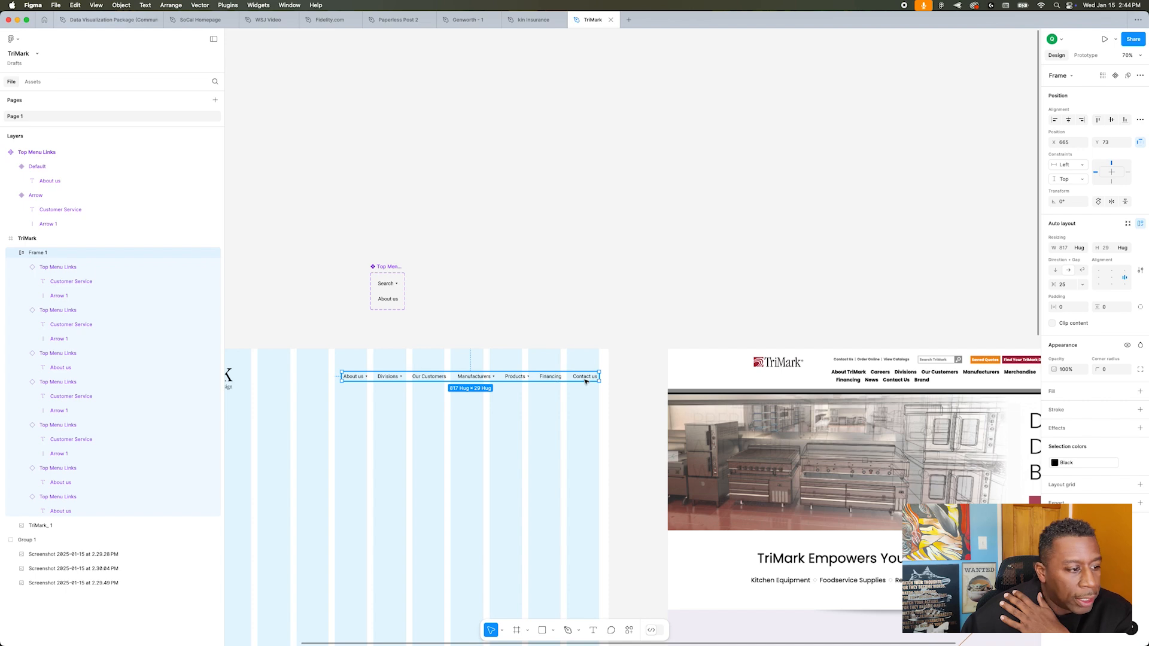
left_click(572, 412)
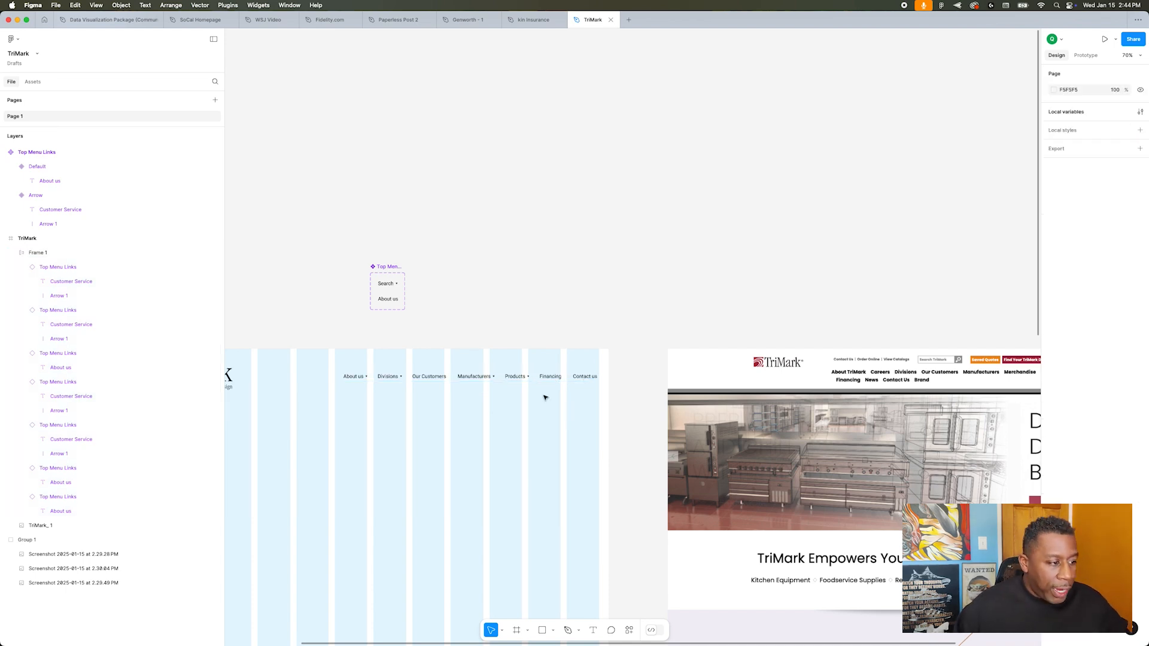
Step: Combine the logo and navigation row into one auto layout frame and move it slightly down the page
left_click(540, 376)
scroll(329, 410, "right", 3)
scroll(336, 414, "left", 6)
scroll(491, 419, "down", 1)
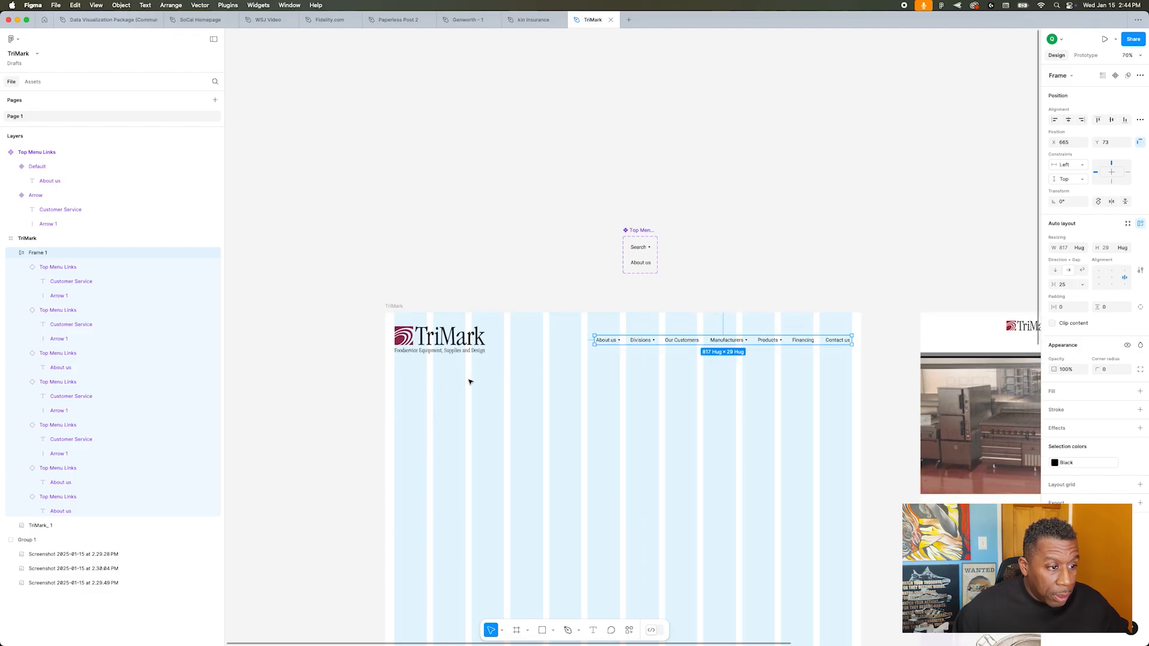
left_click(461, 350, "shift")
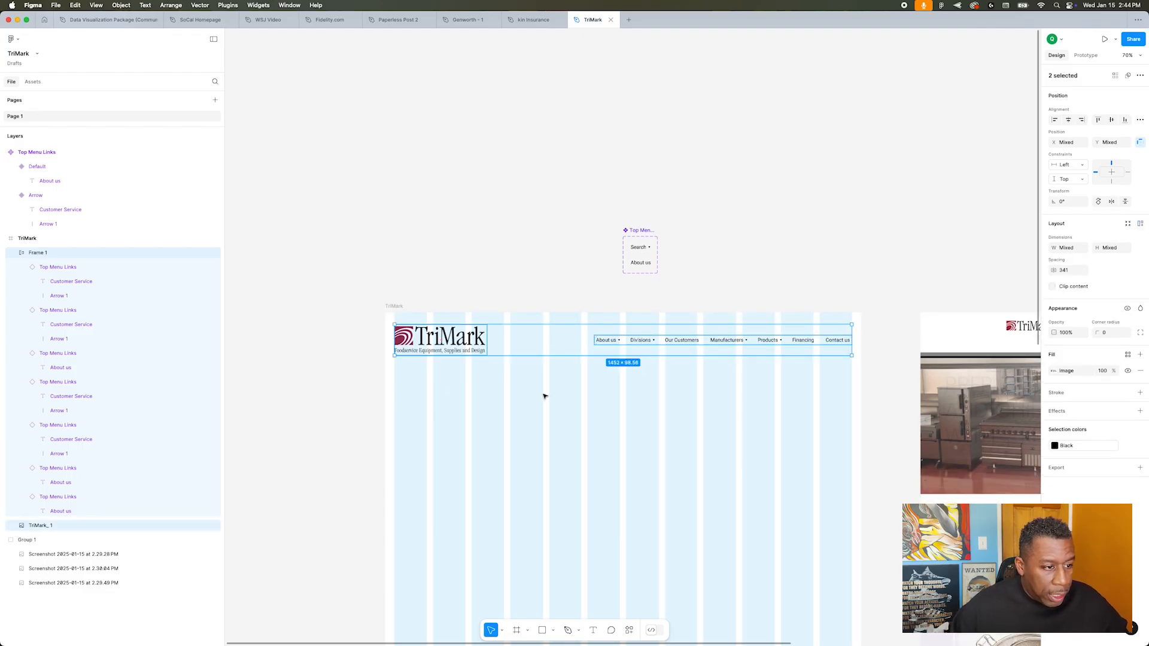
key("shift+a")
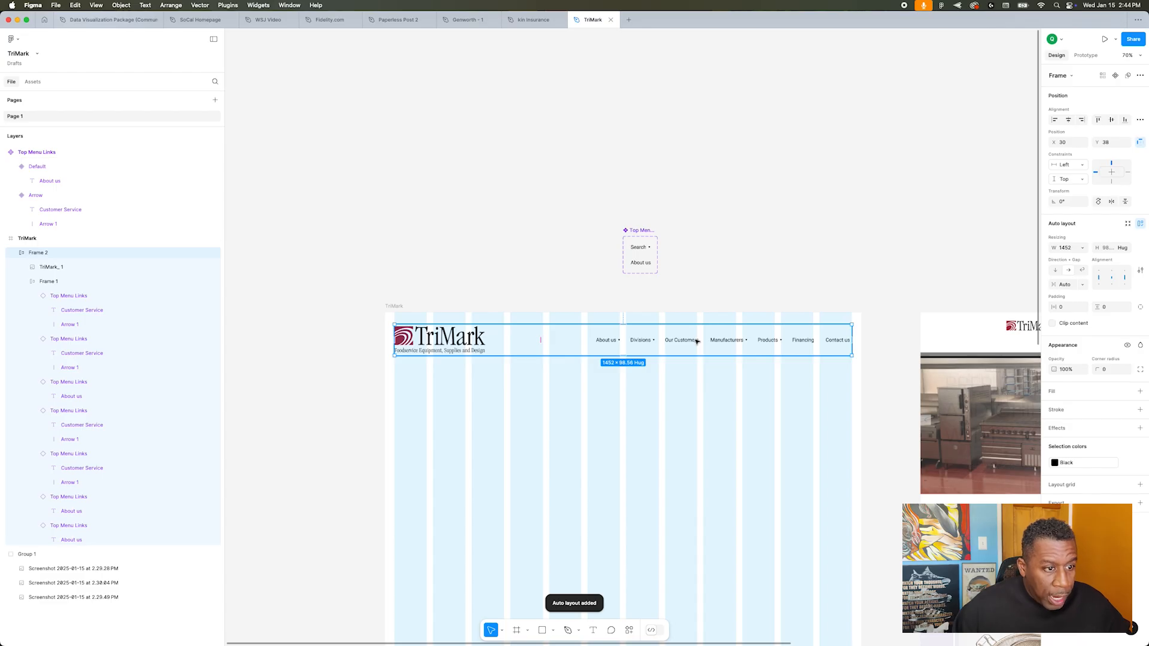
left_click_drag(696, 343, 697, 357)
left_click(713, 302)
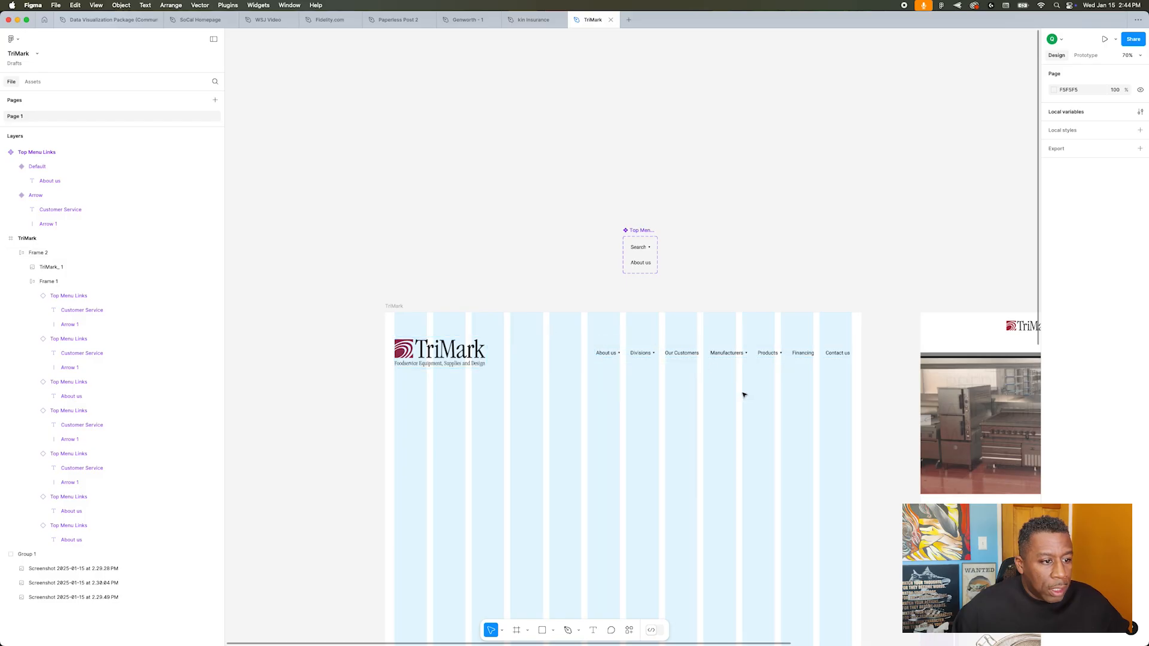
Step: Hide the layout grids to view the header without columns
scroll(731, 444, "up", 5)
scroll(731, 444, "down", 3)
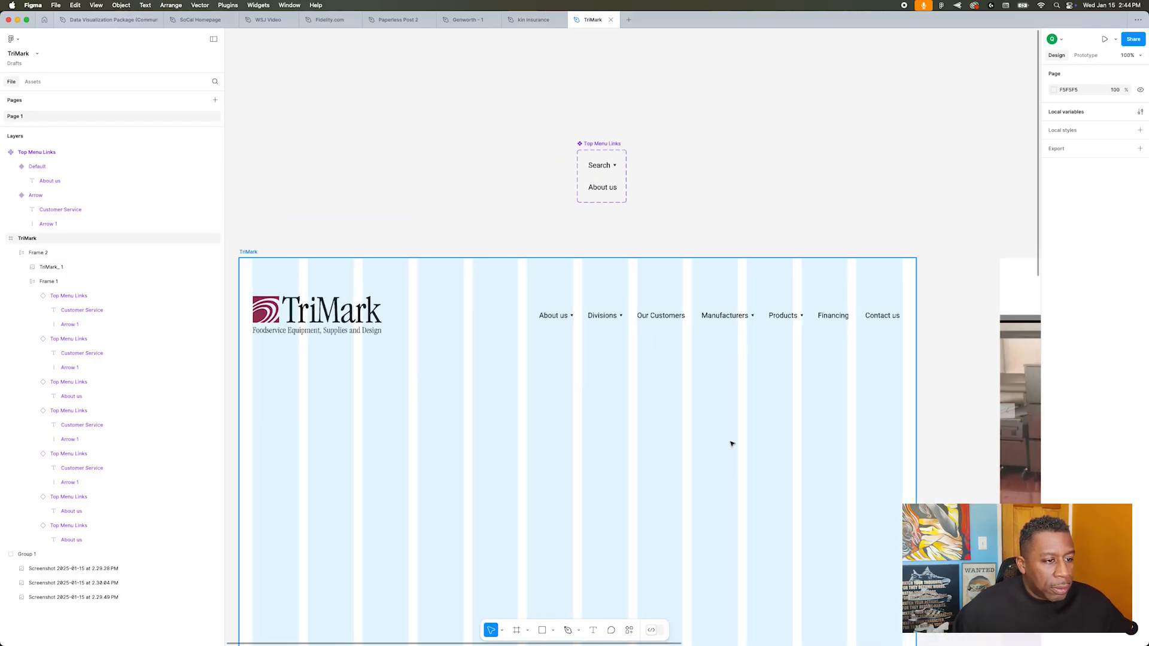
scroll(731, 443, "down", 2)
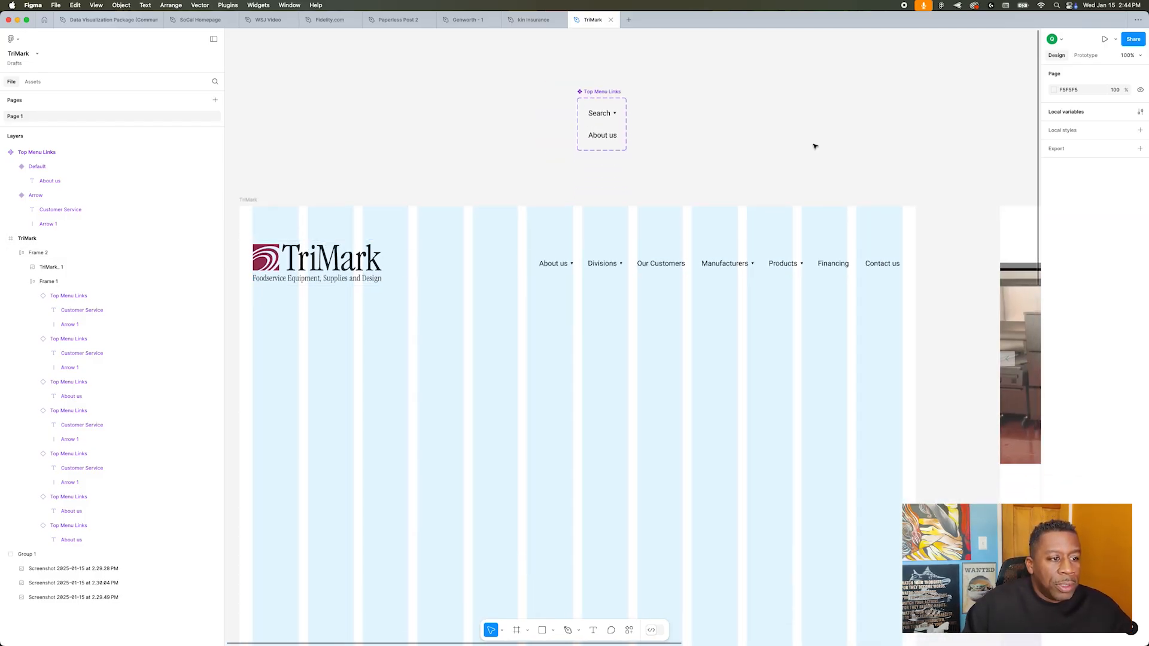
scroll(820, 146, "right", 3)
scroll(824, 149, "left", 5)
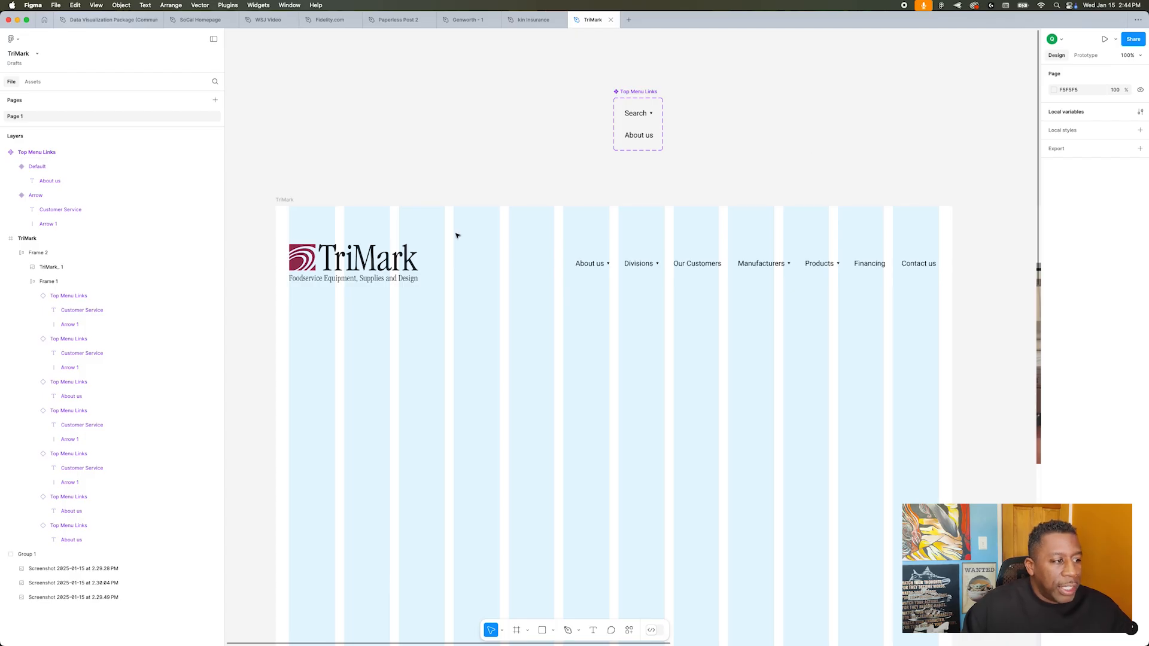
key("ctrl+g")
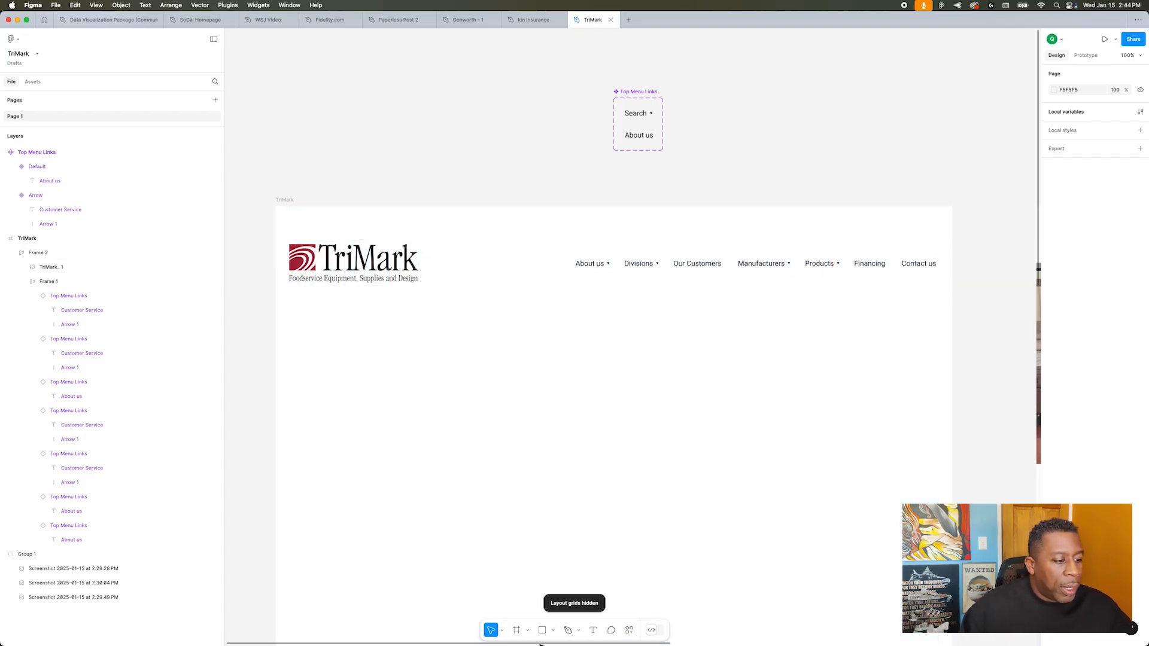
Step: Draw a rectangle 1512 wide across the top edge of the TriMark frame and set its height to 35
left_click(541, 630)
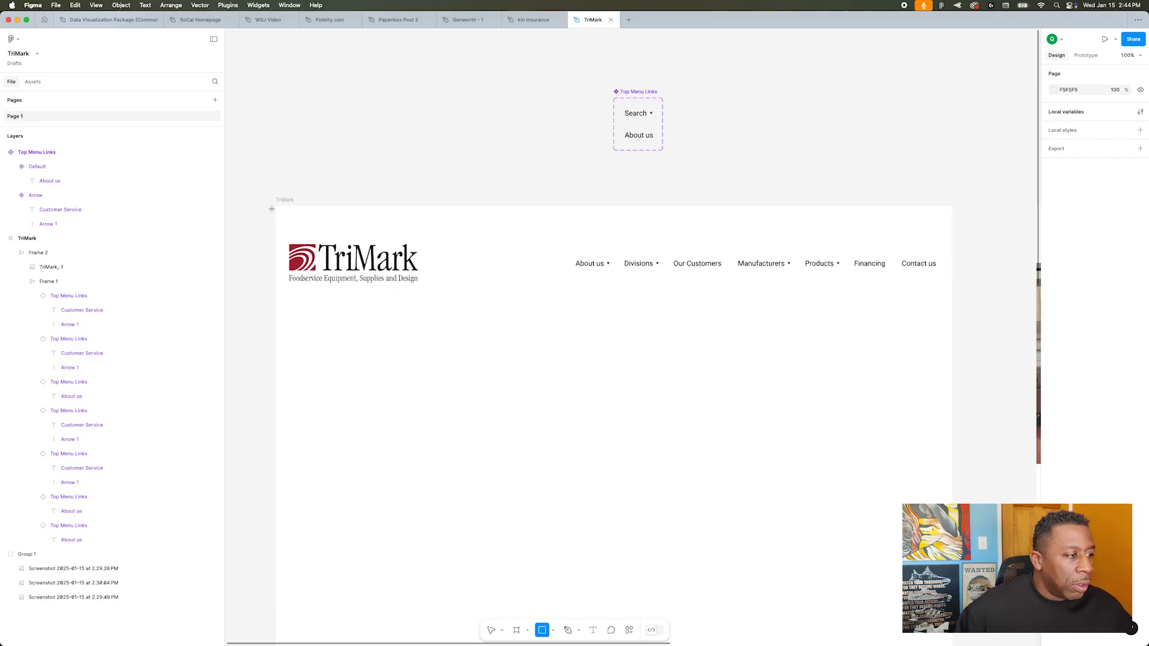
left_click_drag(275, 206, 953, 225)
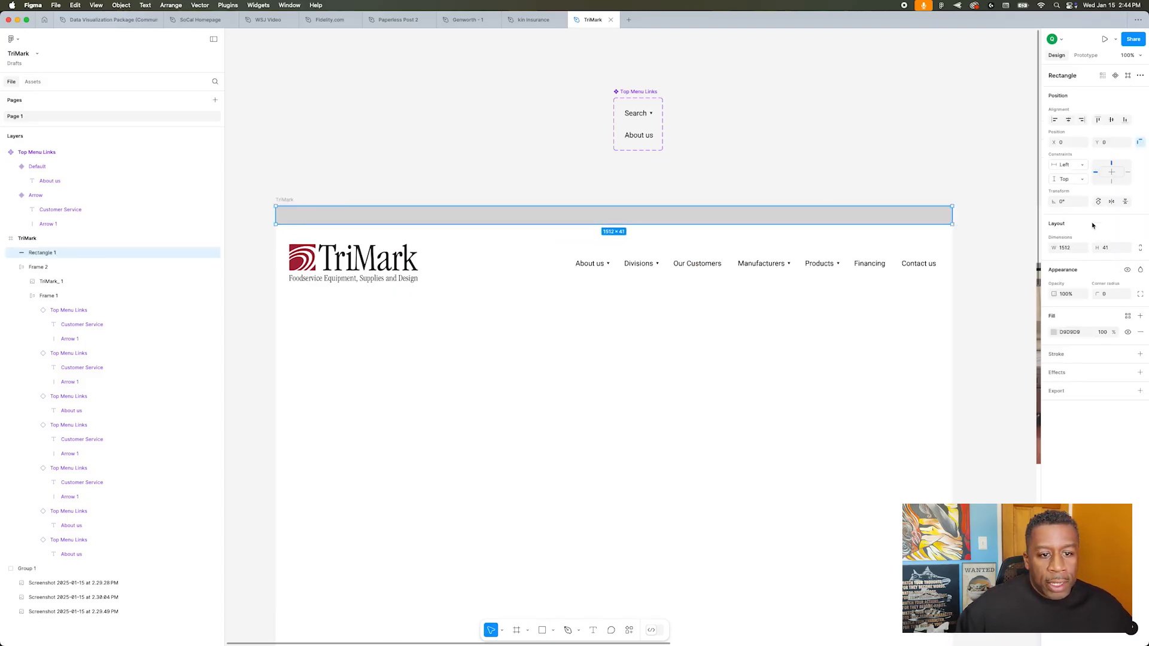
type("30")
key("Return")
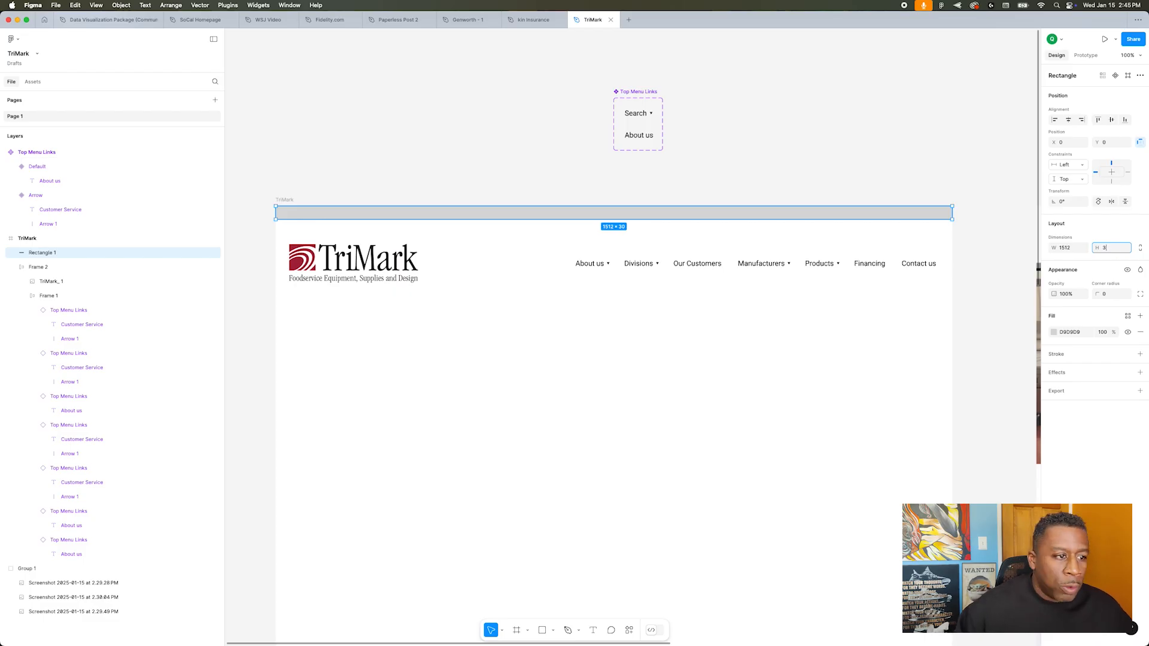
type("35")
key("Return")
left_click(623, 165)
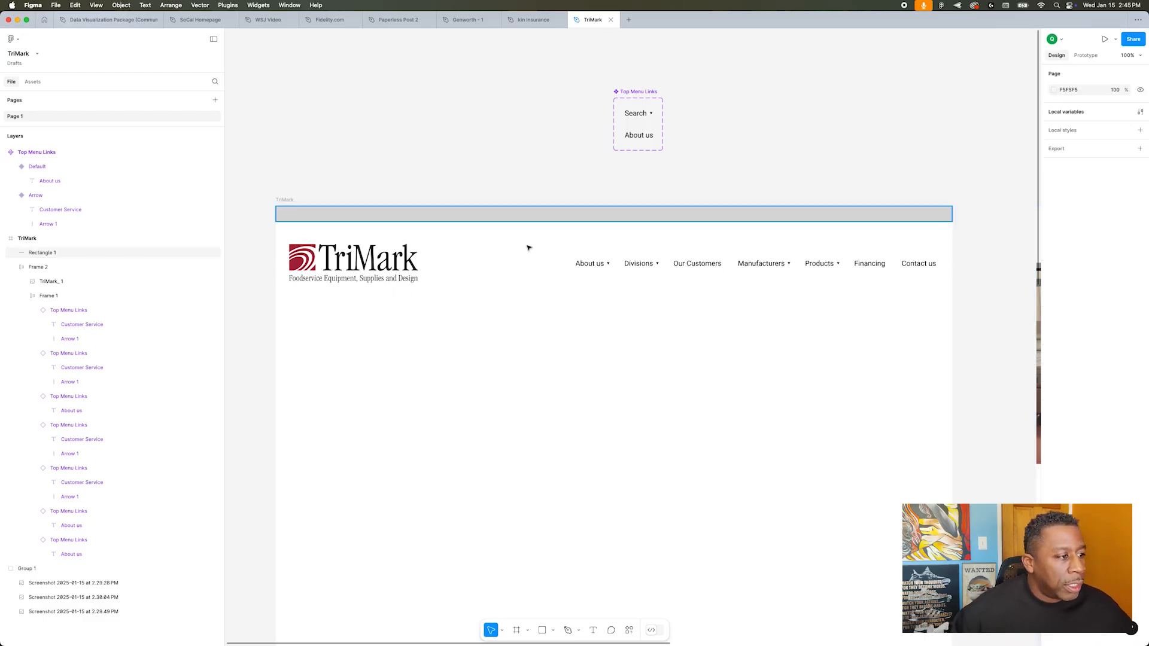
Step: Move the logo and navigation frame up to about Y 55, just below the top bar
left_click_drag(406, 265, 407, 256)
left_click(487, 216)
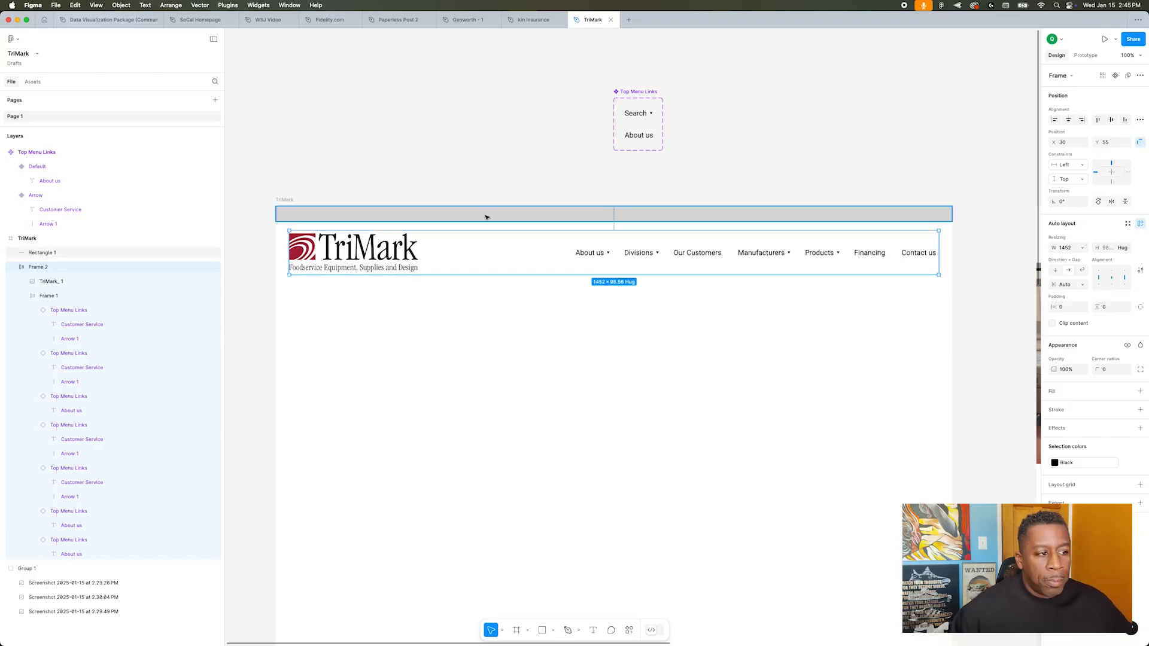
left_click(916, 179)
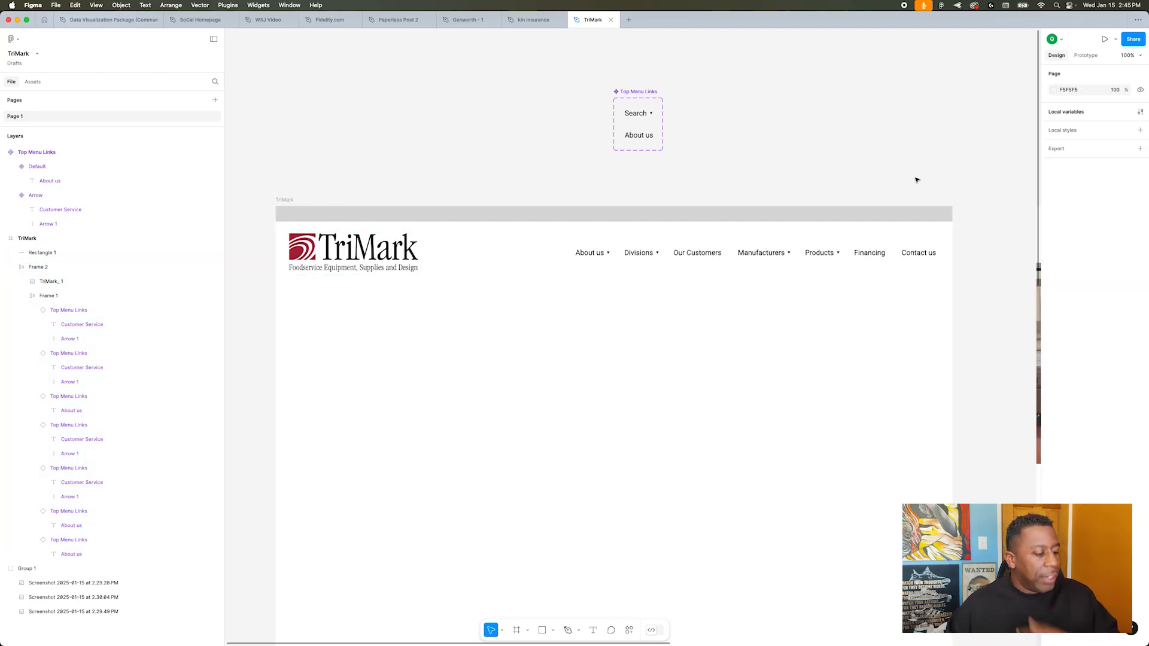
Step: Fill the top bar rectangle with the Dark Gray color variable
scroll(916, 180, "down", 2)
scroll(916, 179, "down", 8)
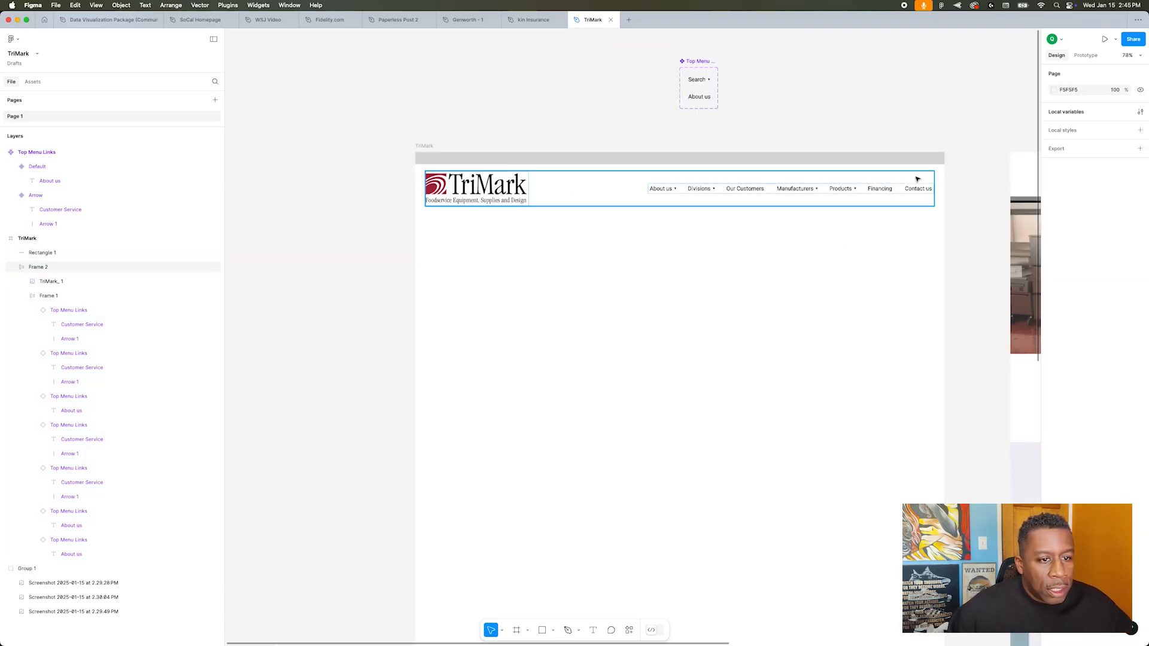
scroll(917, 179, "right", 8)
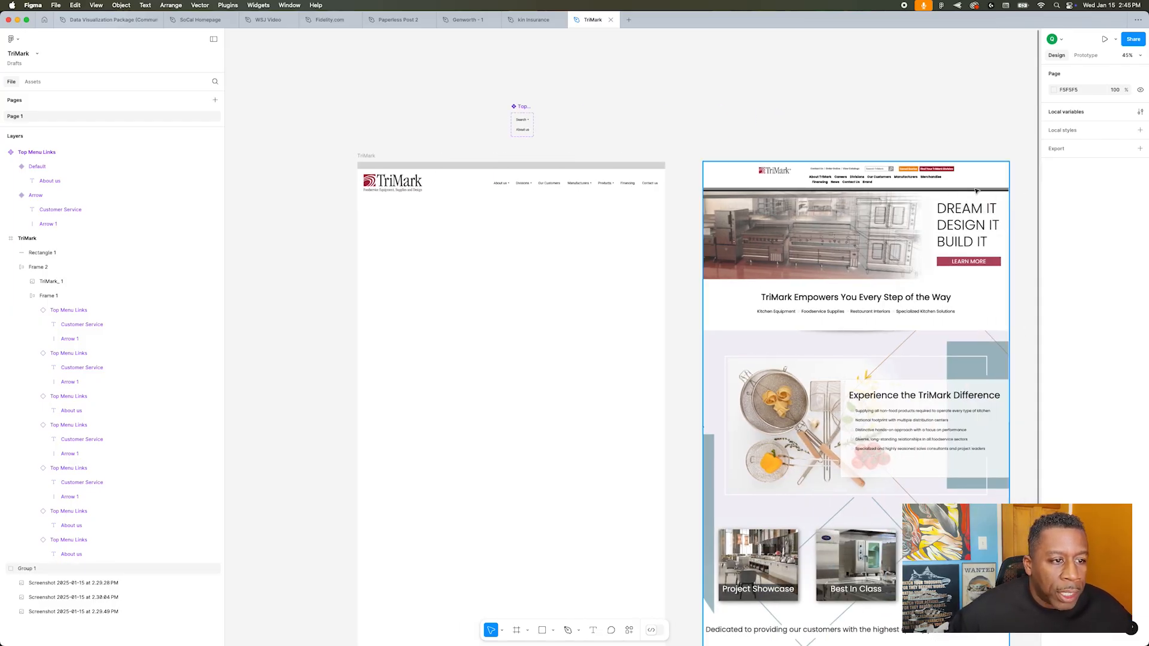
scroll(877, 191, "up", 5)
scroll(878, 186, "down", 5)
scroll(877, 186, "up", 2)
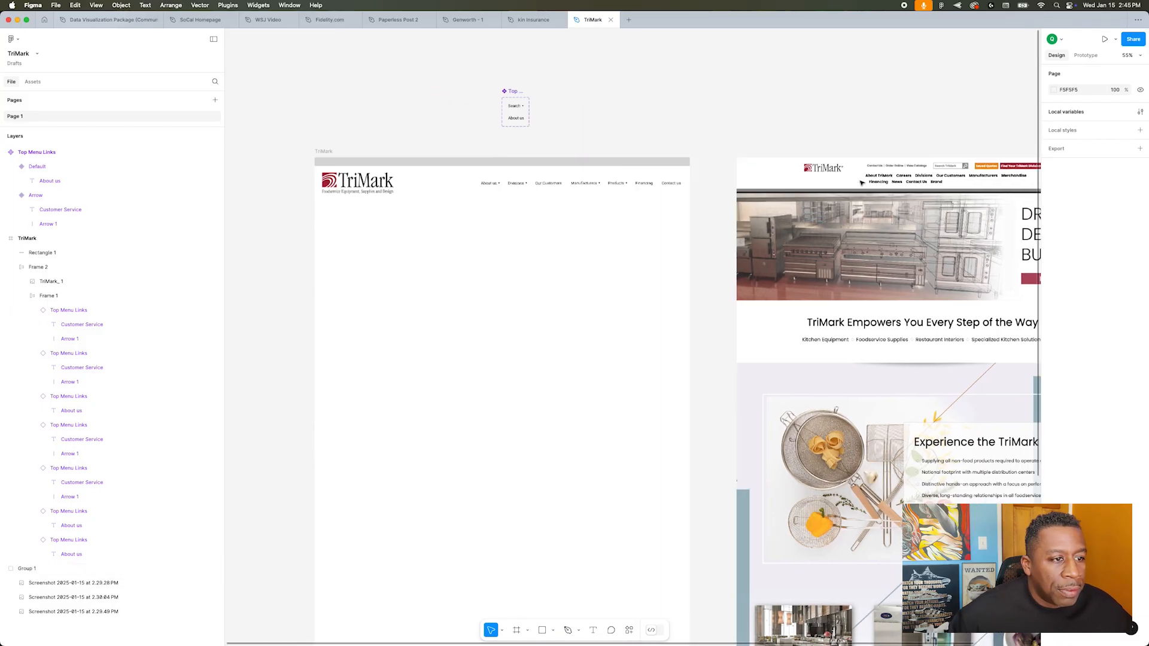
scroll(861, 183, "left", 3)
left_click(730, 162)
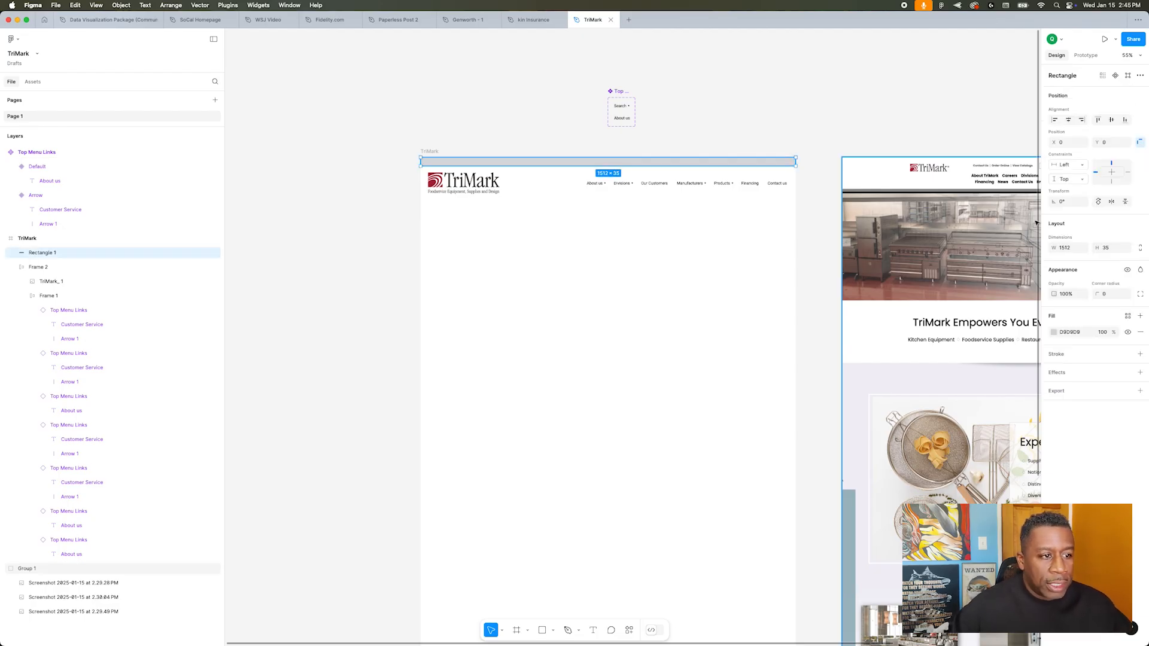
scroll(1018, 308, "left", 1)
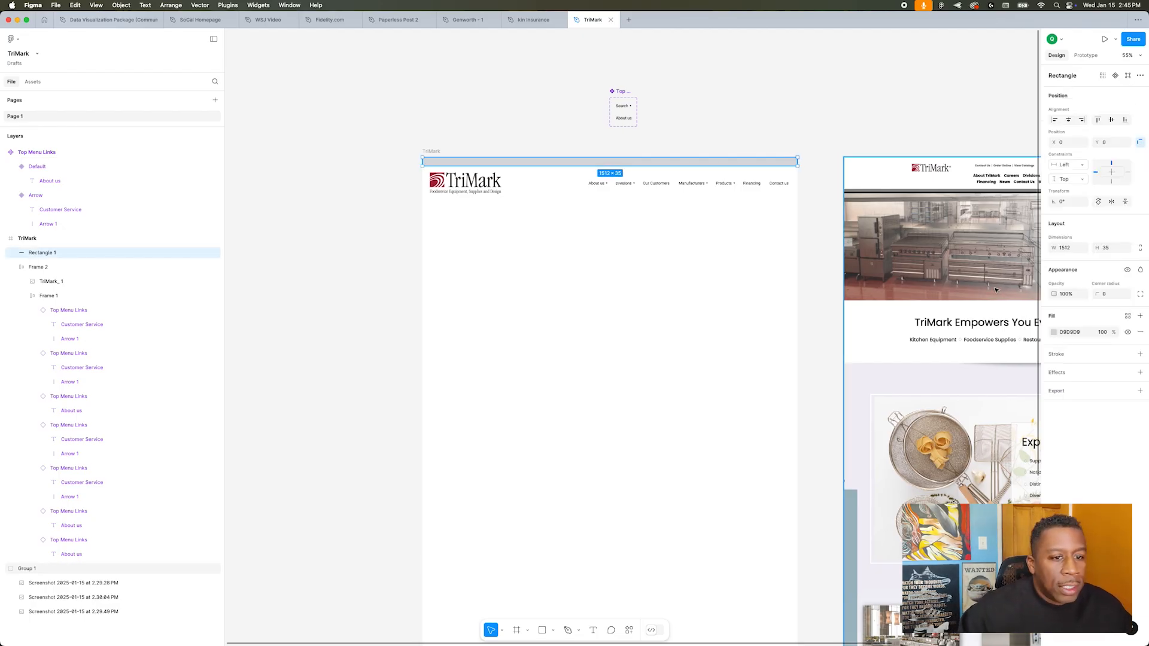
left_click(1053, 332)
left_click(1128, 316)
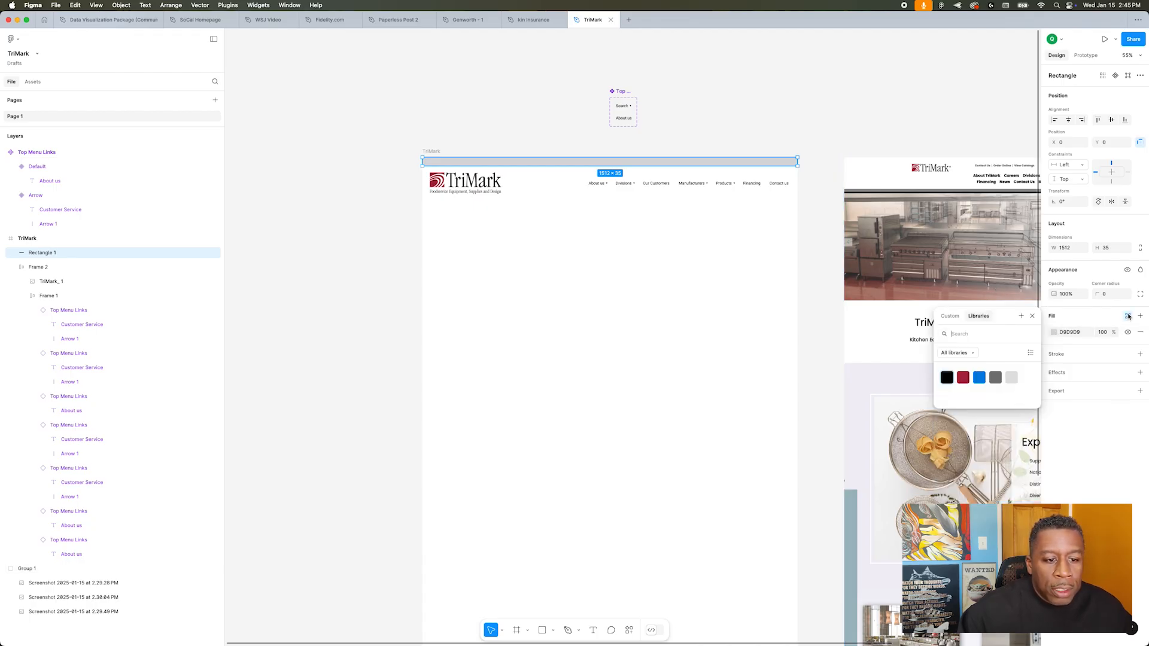
left_click(995, 378)
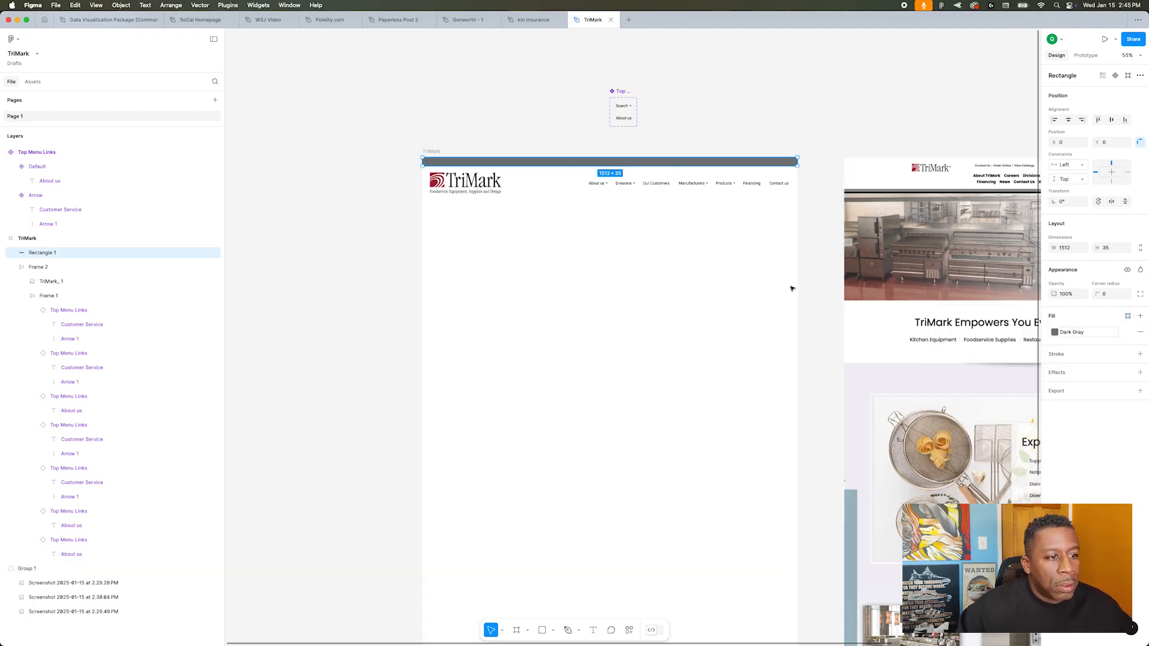
left_click(760, 264)
Step: Copy the navigation row and place the duplicate on the dark gray top bar at about X 695, Y 3
left_click(704, 187)
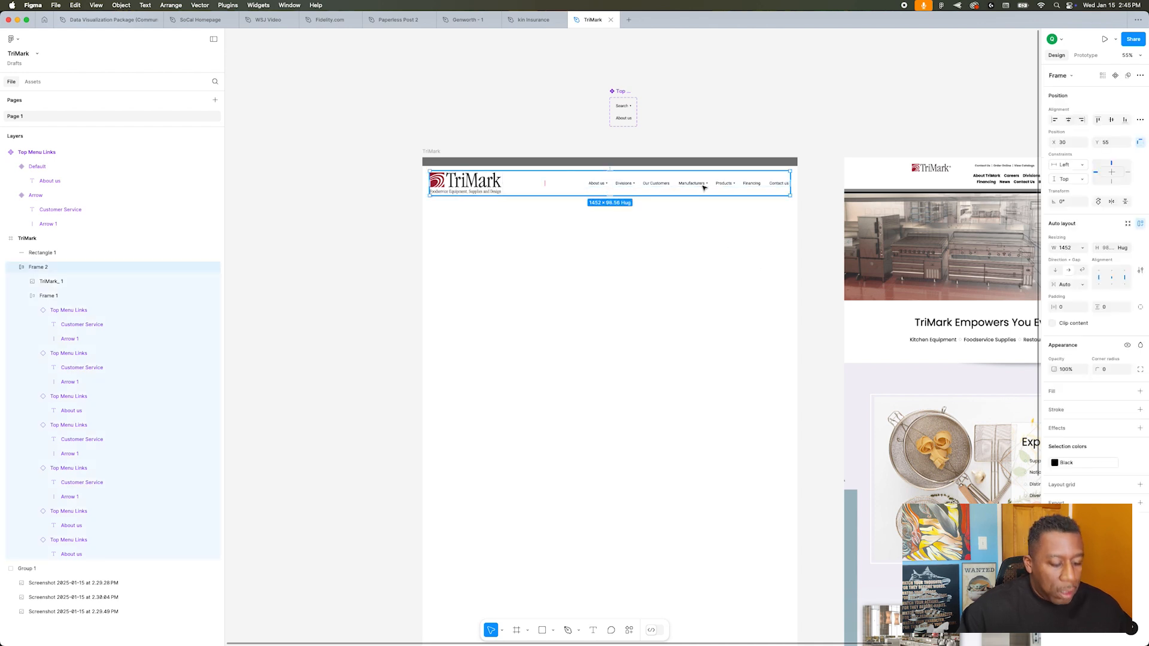
double_click(704, 187)
left_click(688, 237)
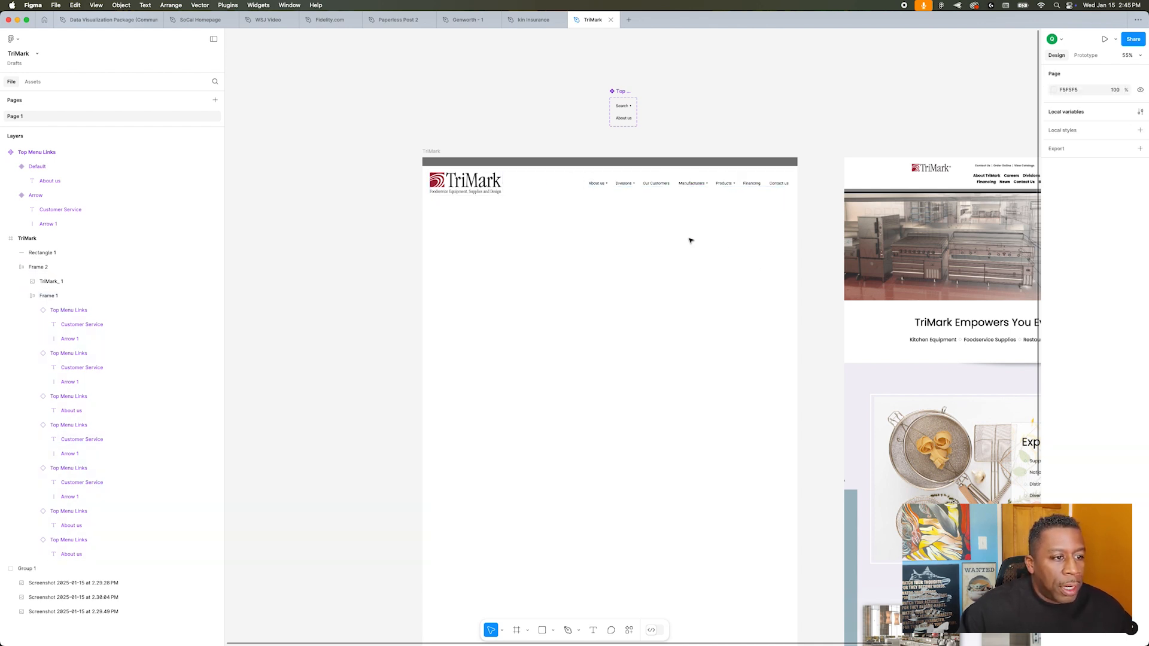
key("super+v")
left_click_drag(737, 187, 697, 163)
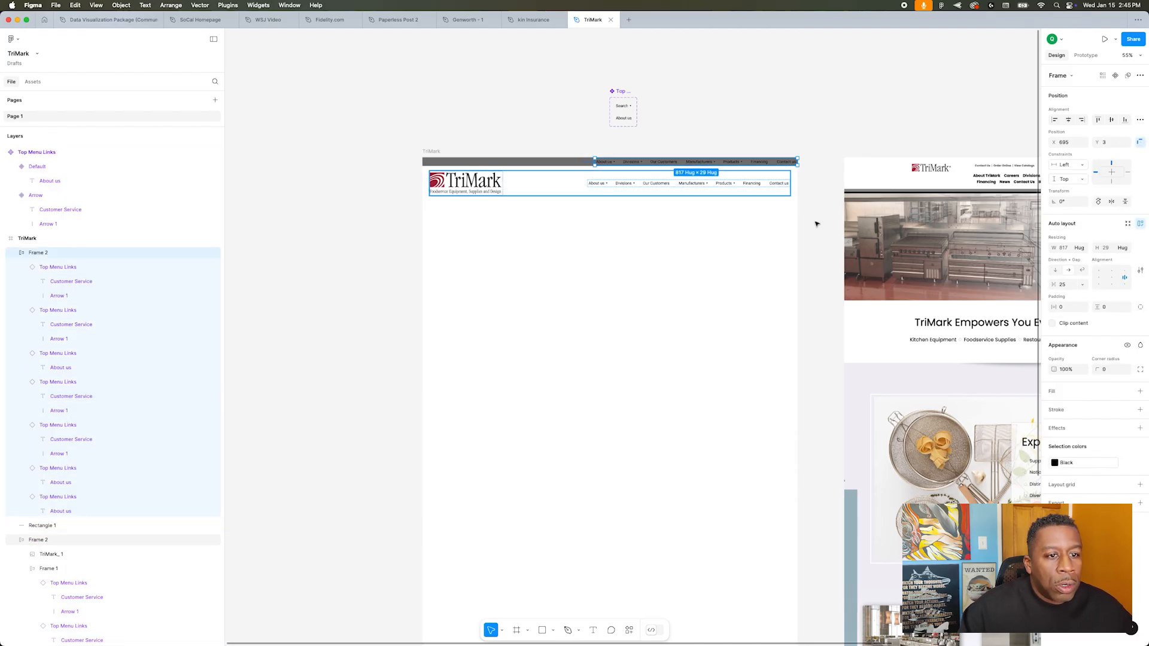
scroll(790, 206, "up", 2, "ctrl")
scroll(787, 205, "up", 2, "ctrl")
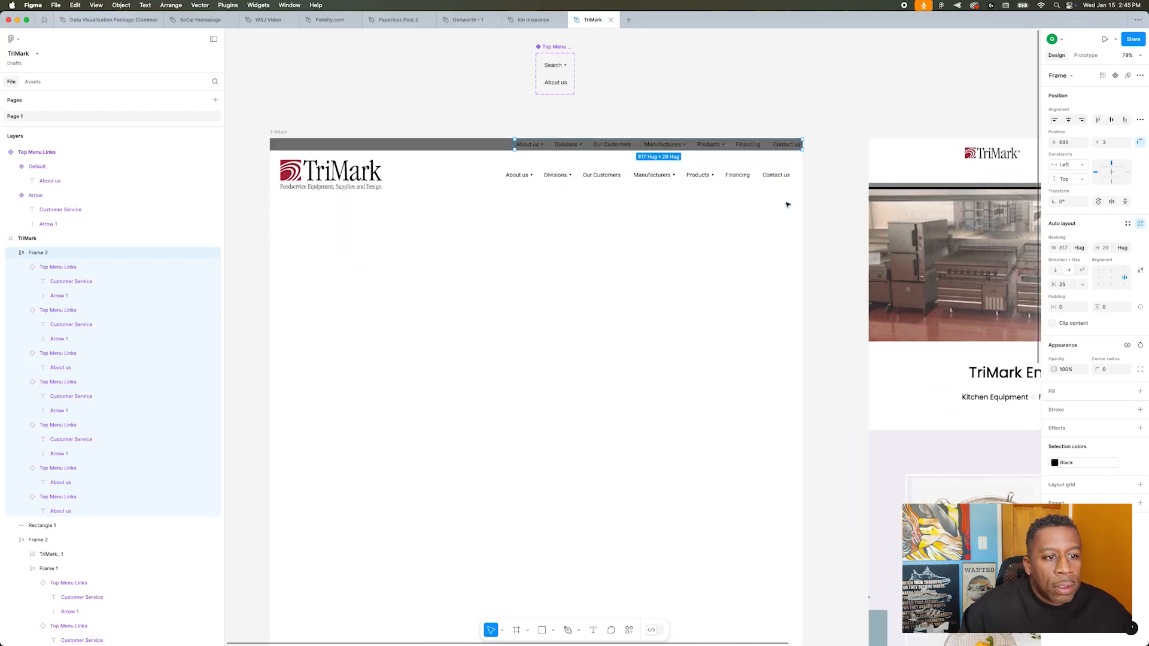
scroll(787, 203, "right", 3)
scroll(787, 203, "right", 3)
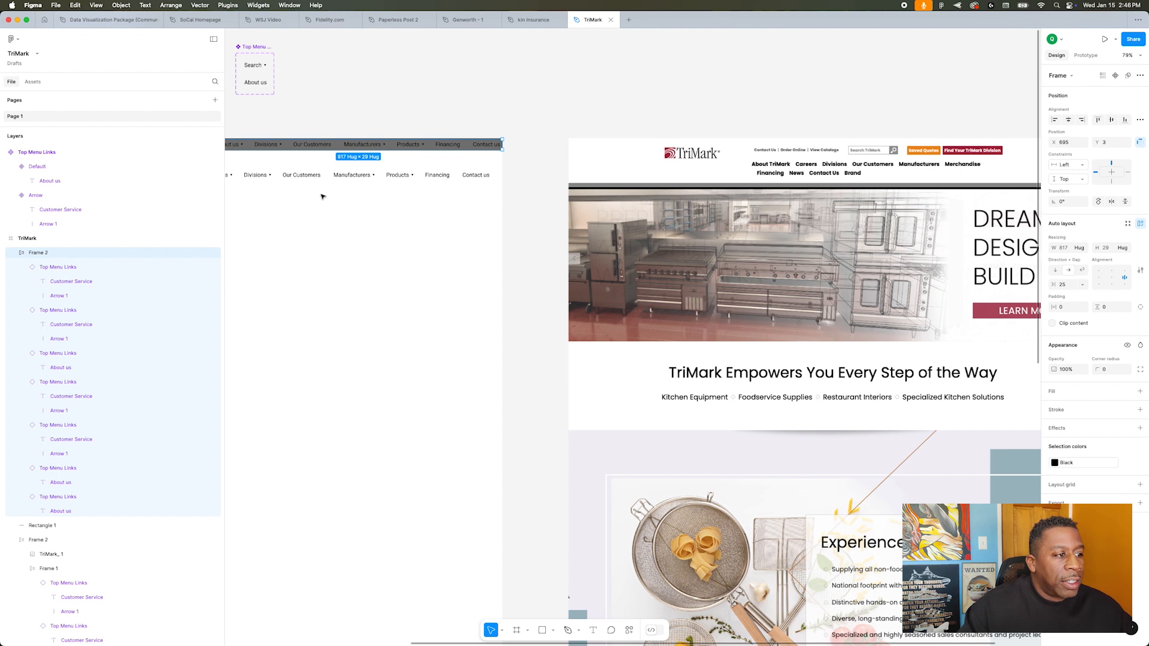
Step: Switch the first two links of the copied row on the dark gray top bar to the Default variant without an arrow
scroll(323, 196, "left", 5)
scroll(322, 196, "right", 2)
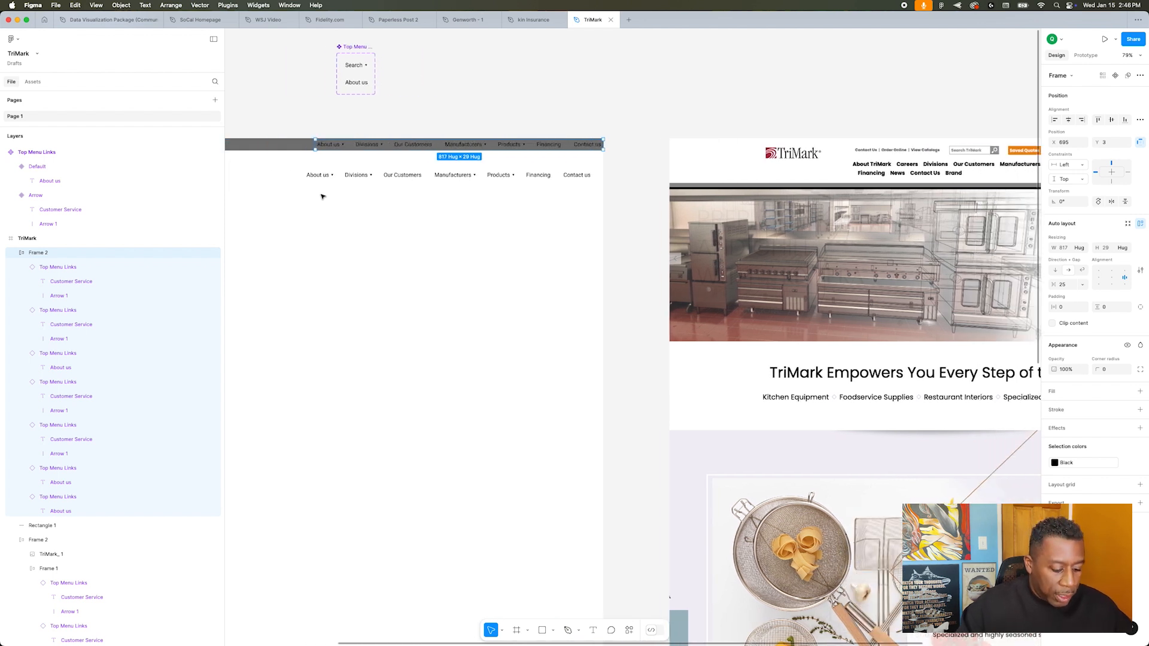
double_click(328, 144)
left_click(329, 144)
double_click(329, 144)
left_click(1111, 104)
left_click(1107, 91)
left_click(363, 144)
left_click(1112, 104)
left_click(1106, 92)
Step: Set the third top-bar link to the Arrow variant and the fourth to the Default variant
left_click(409, 144)
left_click(1109, 104)
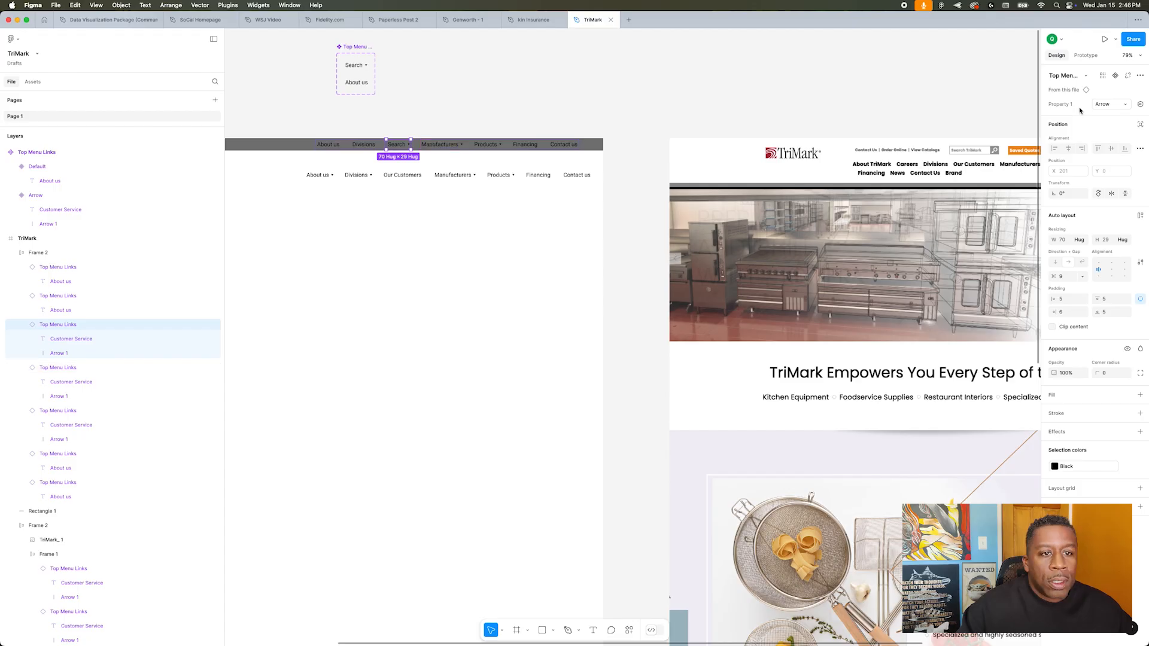
left_click(1107, 105)
left_click(1104, 93)
left_click(460, 145)
left_click(1103, 103)
left_click(406, 144)
left_click(1107, 104)
left_click(1104, 115)
left_click(441, 145)
left_click(1107, 105)
left_click(1105, 92)
Step: Delete the surplus links after the fourth one and move the shortened row to the right end of the top bar
left_click(507, 144, "shift")
key("Delete")
left_click_drag(396, 144, 541, 154)
left_click(491, 129)
scroll(471, 138, "down", 1)
scroll(472, 139, "up", 5)
Step: Retitle the top-bar text links as Order Online, View Catalogs and Saved Quotes, and shift the row back inside the bar
key("t")
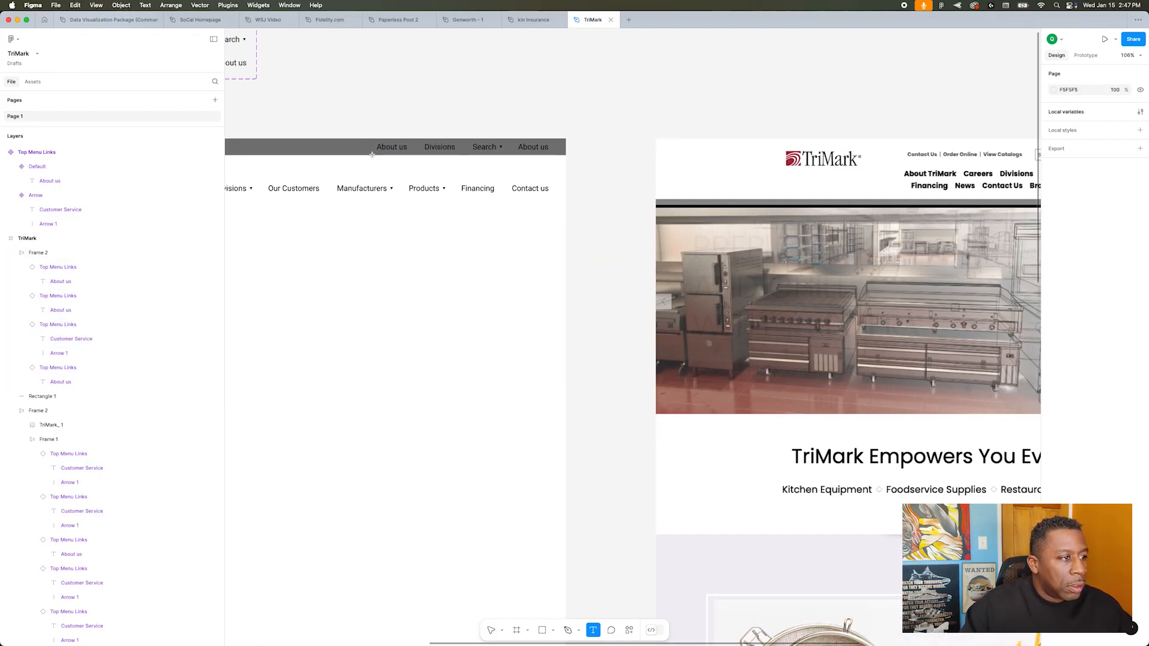
triple_click(391, 147)
type("Order Online")
triple_click(451, 147)
type("View Catalogs")
scroll(579, 175, "right", 3)
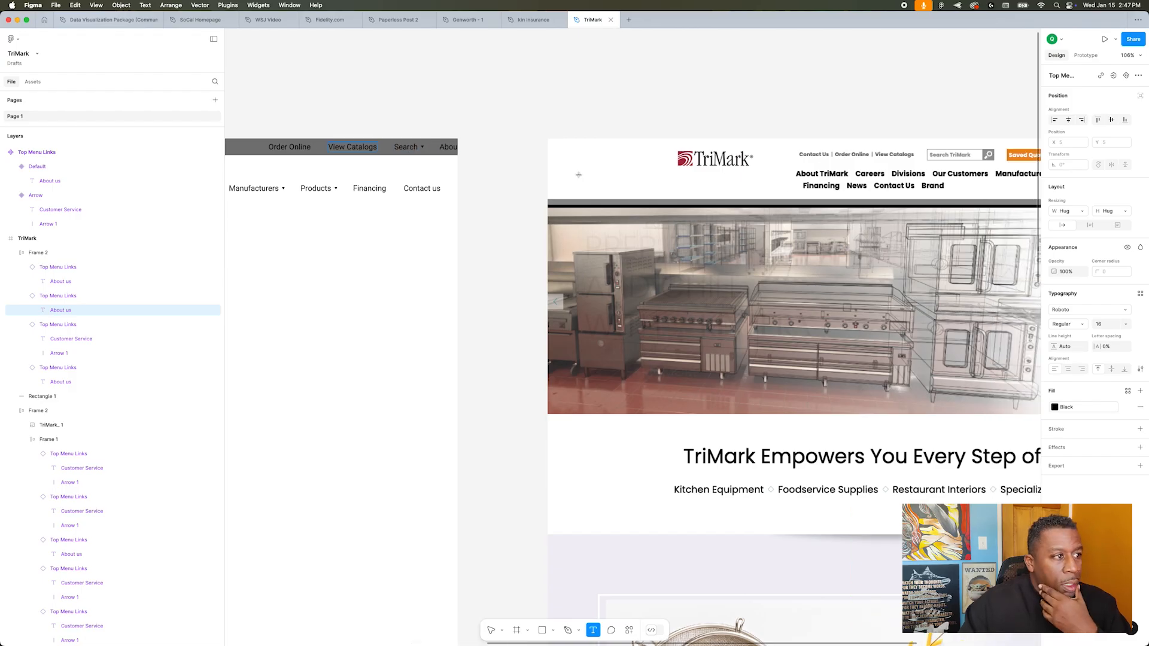
triple_click(497, 146)
type("Save")
left_click(378, 57)
left_click_drag(493, 149, 445, 154)
left_click(413, 121)
Step: Copy the magnifying-glass icon from the Paperless Post 2 file into a new Top Menu Links variant in the TriMark file
scroll(411, 121, "down", 5)
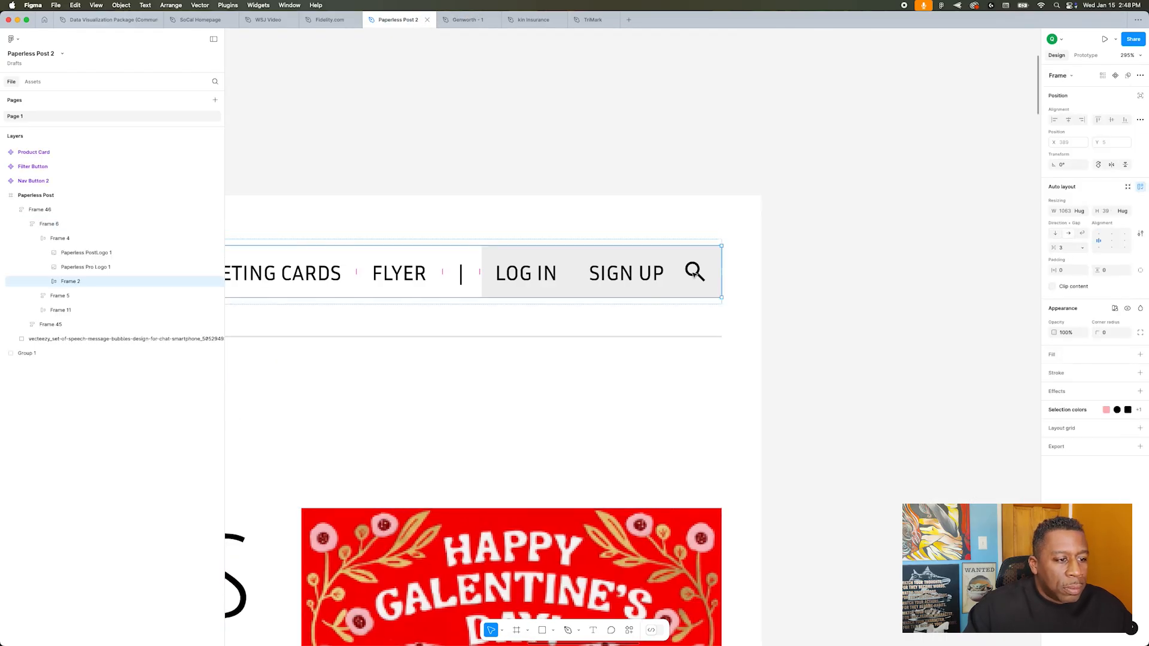
left_click(695, 273)
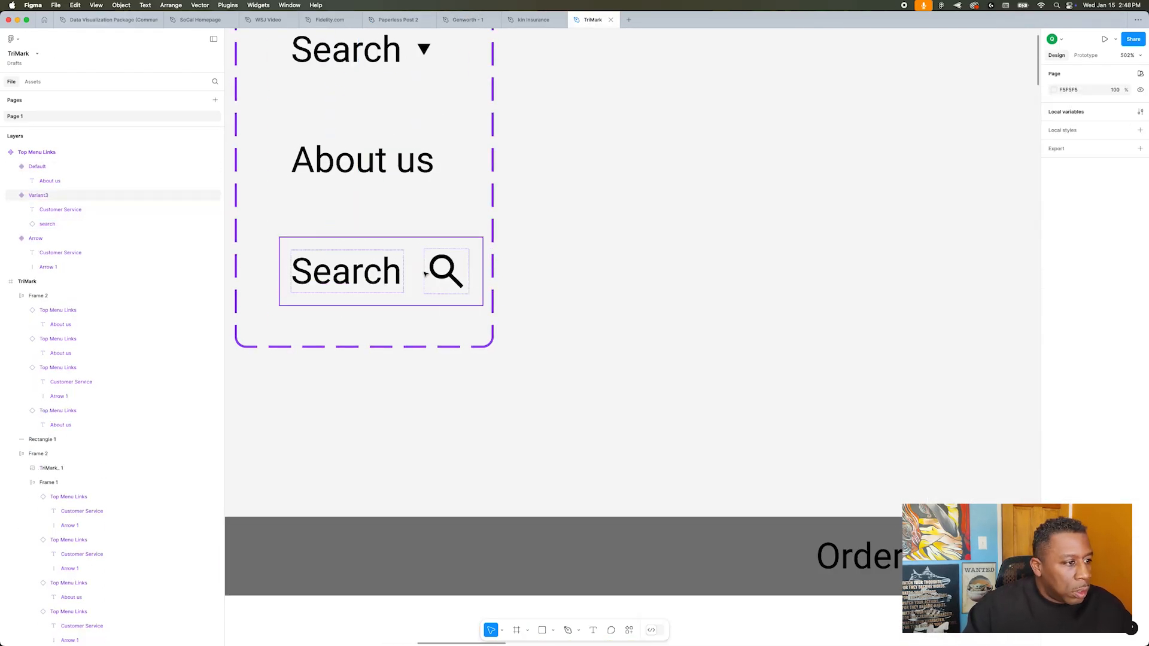
left_click(360, 274)
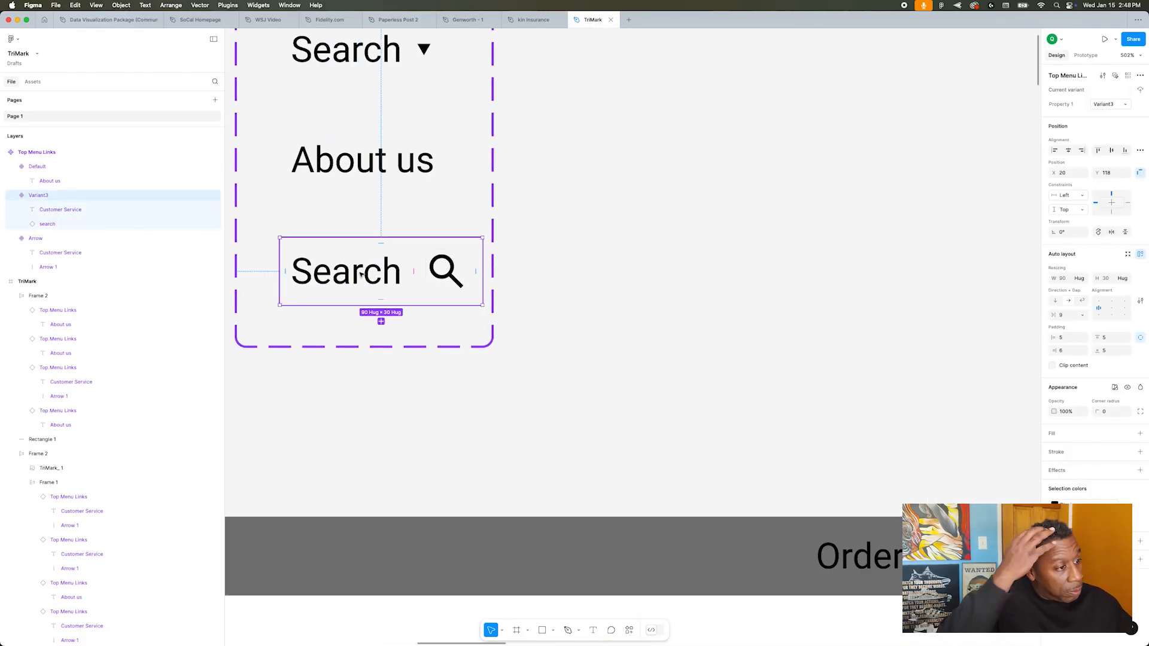
Step: Tighten the gap between text and icon in the new Top Menu Links variant and name the variant Search
left_click_drag(414, 272, 403, 272)
left_click(677, 209)
left_click(413, 272)
left_click(1114, 105)
type("Search")
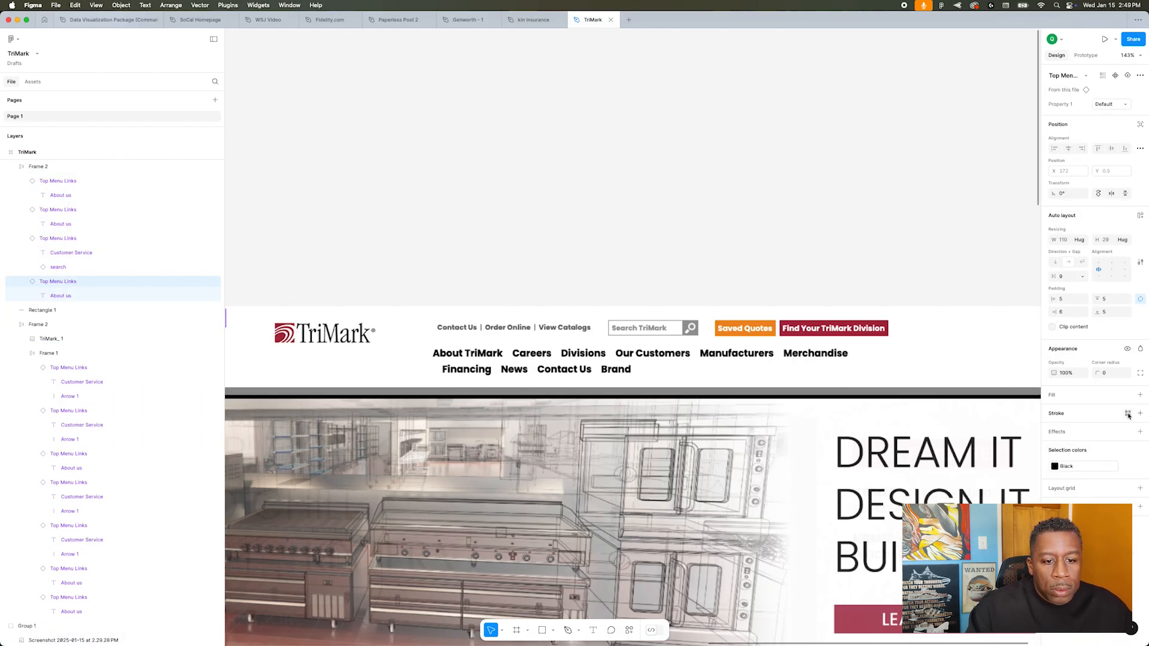
Step: Fill the Saved Quotes link with the orange sampled from the Saved Quotes button in the old homepage screenshot
left_click(1054, 411)
left_click(944, 542)
left_click(727, 333)
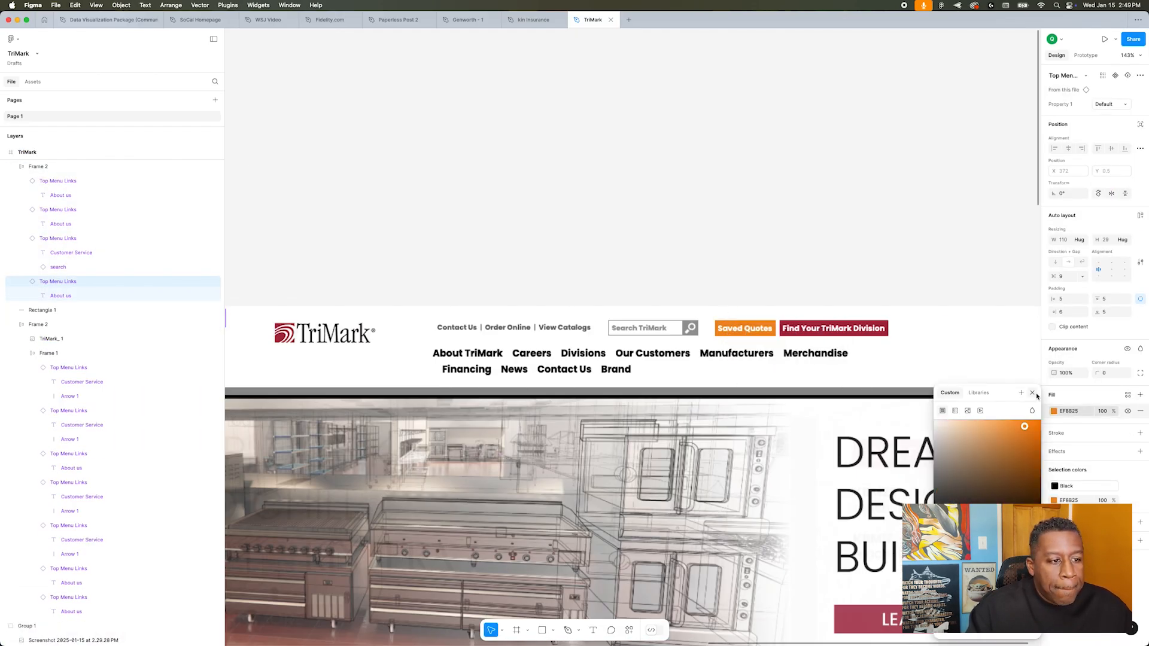
left_click(1032, 393)
Step: Color the Saved Quotes text with a new White color variable
scroll(748, 276, "down", 5)
left_click(539, 293)
left_click(602, 222)
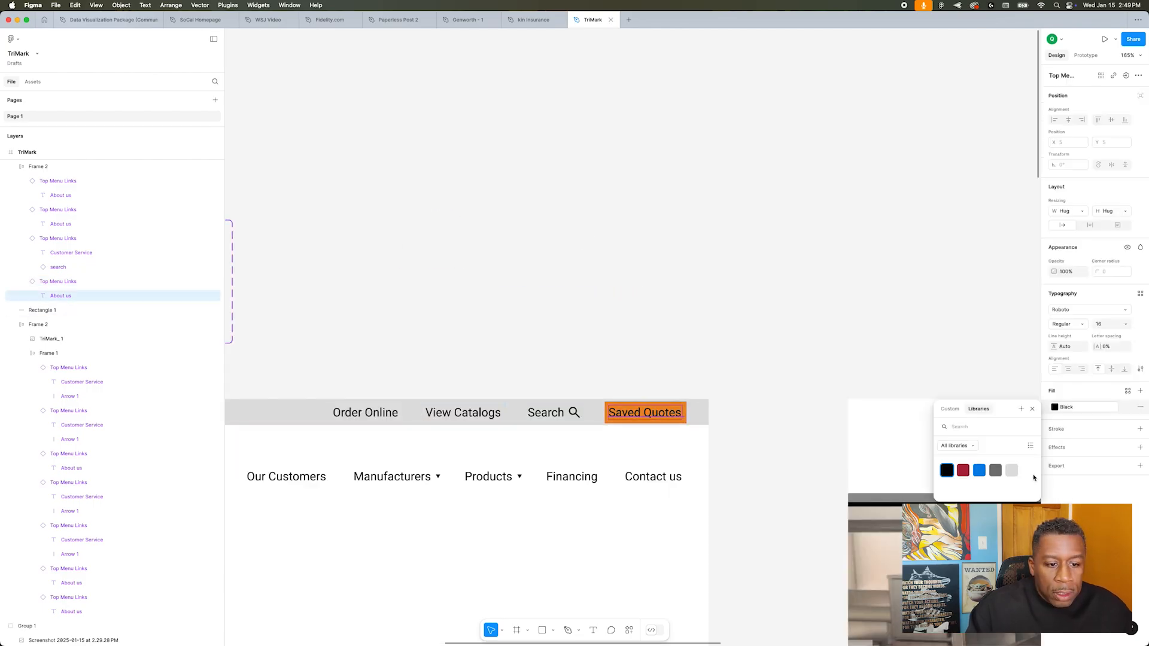
left_click(1021, 392)
left_click(904, 466)
left_click(766, 446)
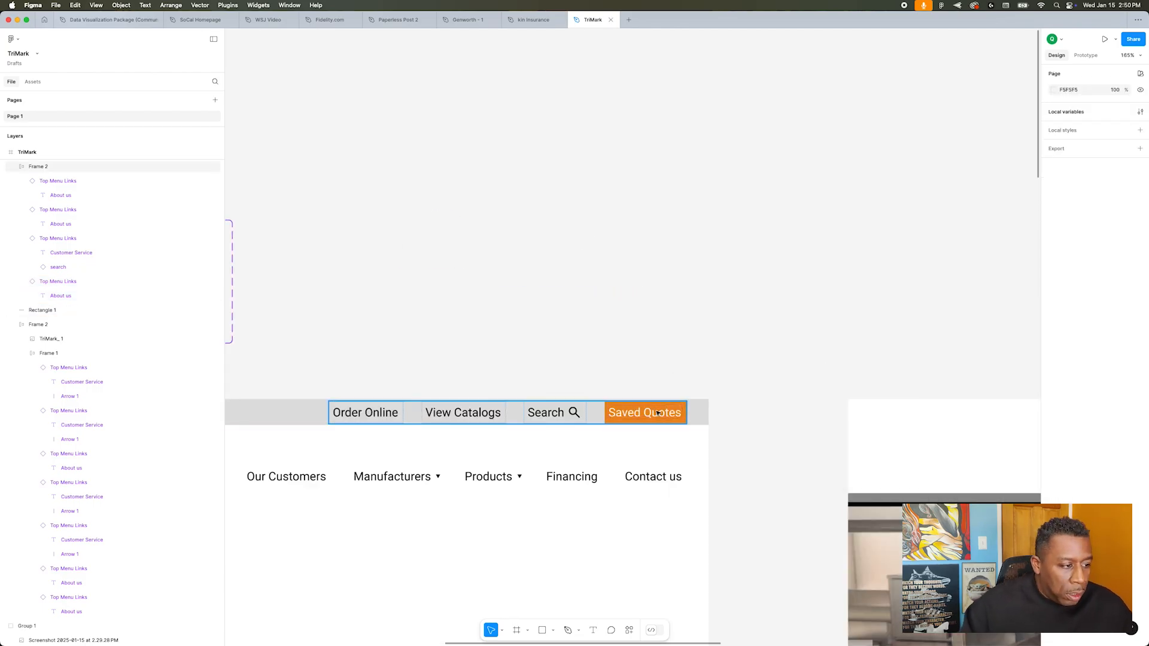
Step: Set the top and bottom padding of the orange Saved Quotes link to 7
double_click(655, 414)
left_click(1108, 299)
type("10")
key("Return")
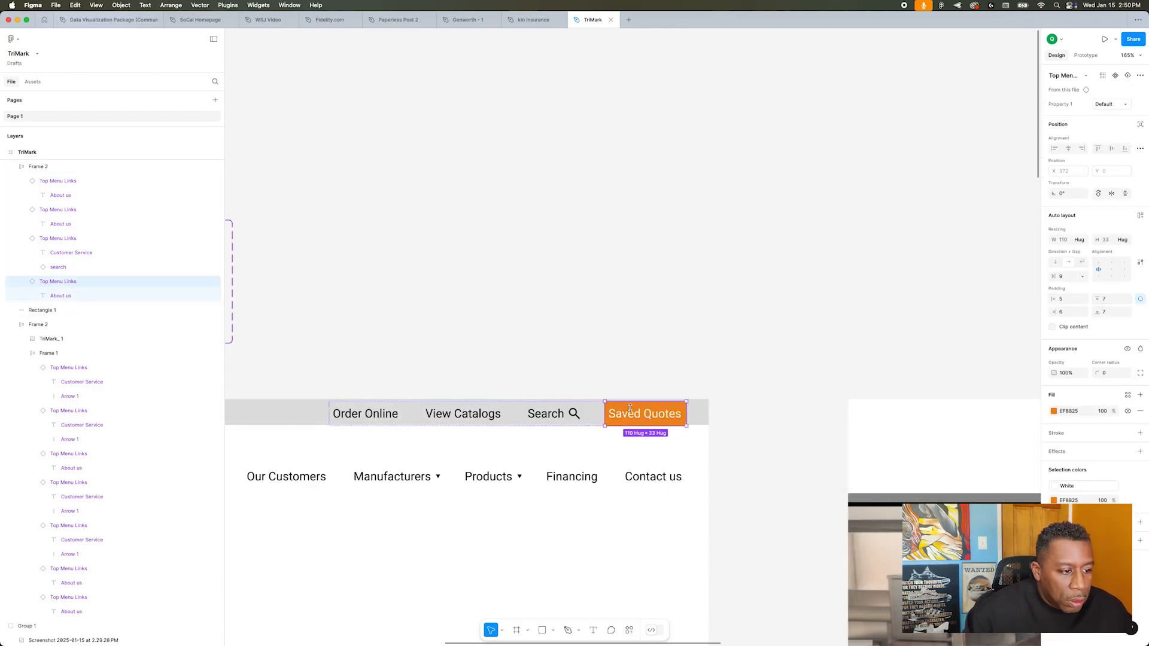
Step: Combine the top bar and its link row into one auto layout frame with its content aligned to the right
left_click(700, 411)
left_click(695, 385)
scroll(695, 385, "up", 5)
left_click(754, 543)
left_click(831, 539, "shift")
key("shift+a")
scroll(831, 539, "down", 5)
left_click(1124, 272)
scroll(859, 459, "up", 4)
scroll(859, 459, "down", 4)
scroll(859, 459, "right", 4)
key("Return")
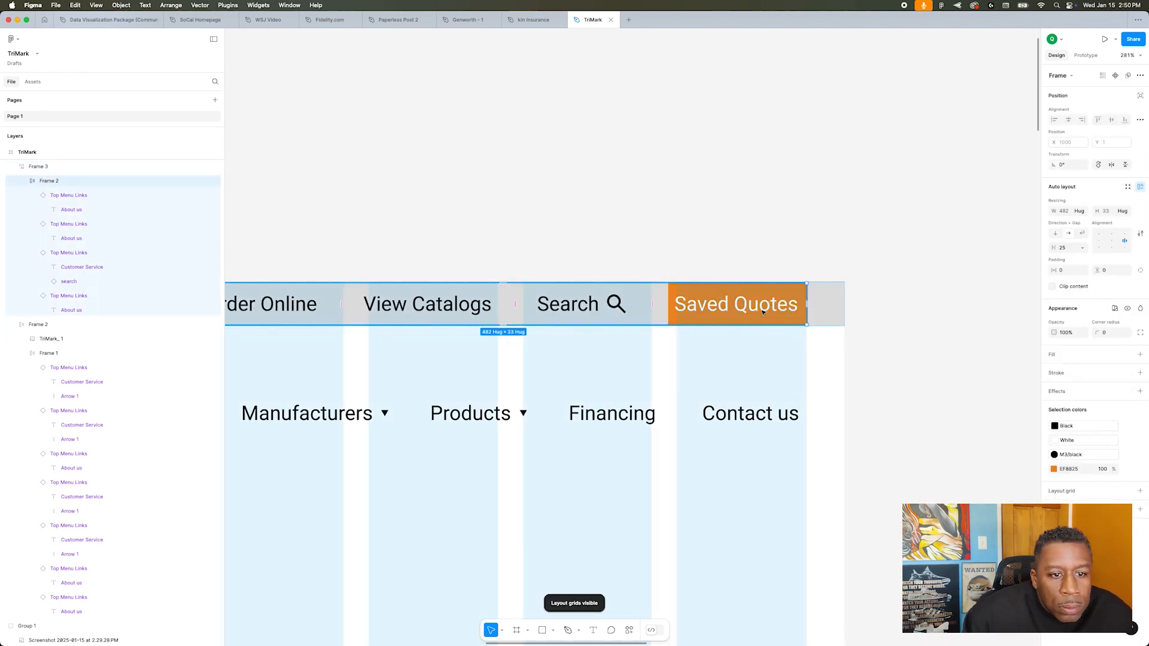
Step: Set the top-bar link row's height to 35 and the bar frame's vertical padding to 0, and hide the layout grid
left_click(1109, 213)
key("Return")
left_click(1109, 212)
type("35")
key("Return")
double_click(736, 304)
left_click(897, 257)
left_click(708, 306)
left_click_drag(1097, 307, 1036, 290)
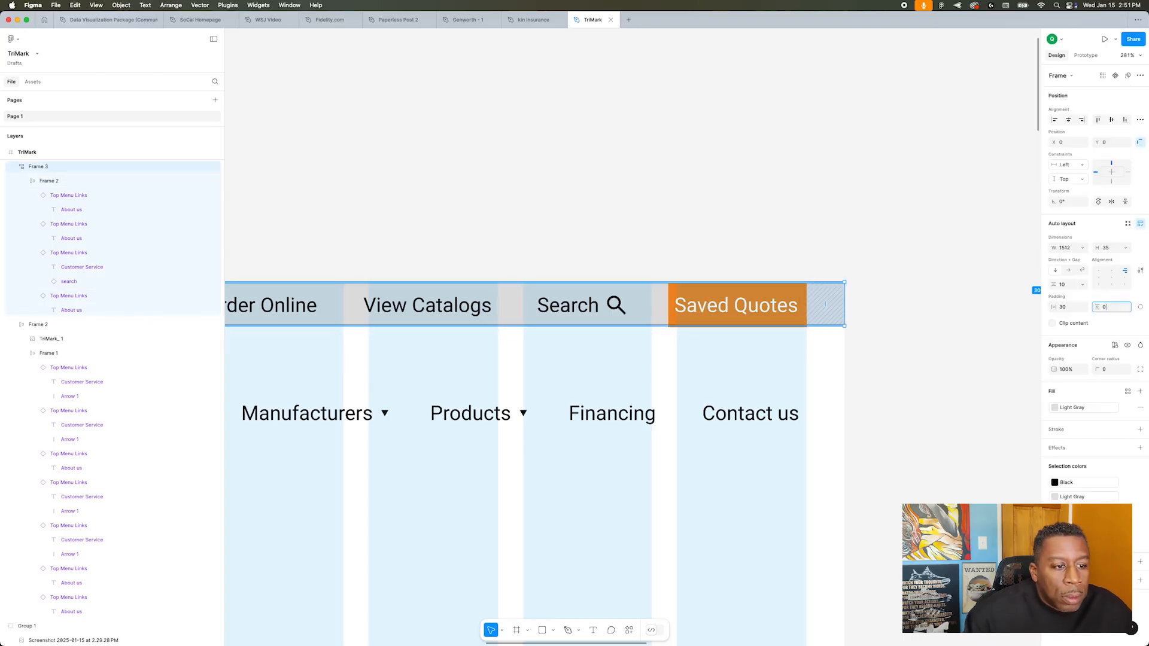
left_click(648, 195)
scroll(648, 195, "down", 3)
key("shift+g")
scroll(433, 257, "down", 5)
scroll(433, 180, "up", 5)
Step: Hide the word Search in the top bar's search link, leaving only its magnifying-glass icon
left_click(538, 66, "super")
left_click(215, 267)
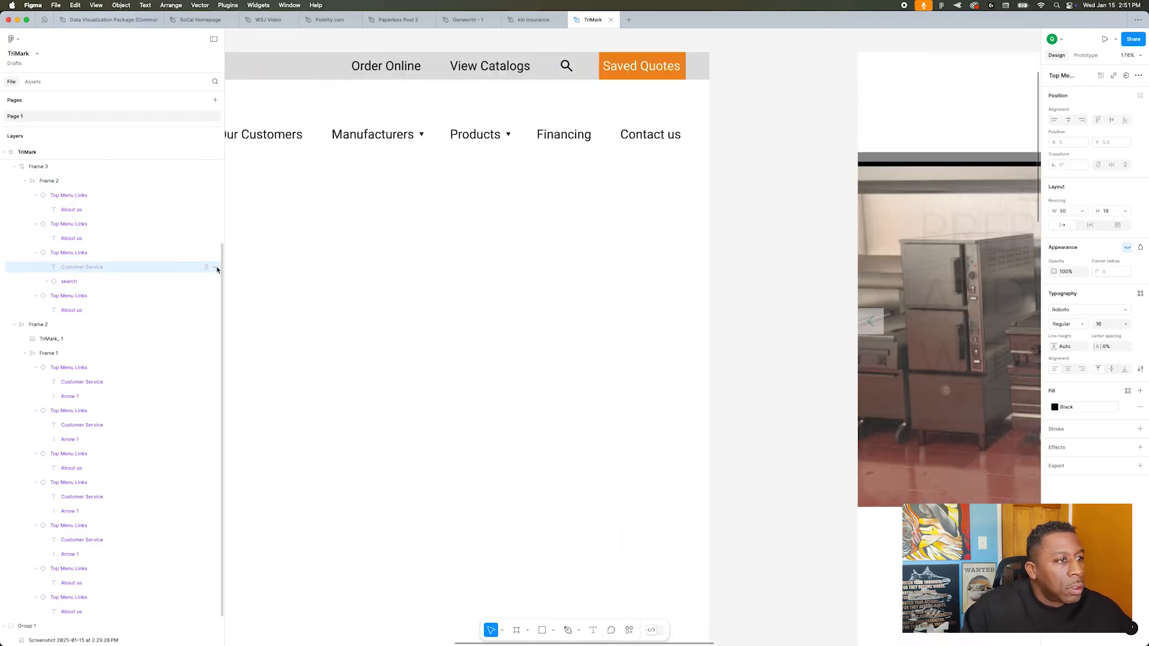
left_click(741, 189)
Step: Fill the top bar frame with the dark red color variable
scroll(741, 190, "down", 5)
scroll(741, 189, "left", 3)
left_click(875, 128)
left_click(1077, 408)
left_click(915, 270)
Step: Color the Order Online text, the View Catalogs text and the search icon in the top bar with the White variable
left_click(720, 128, "super")
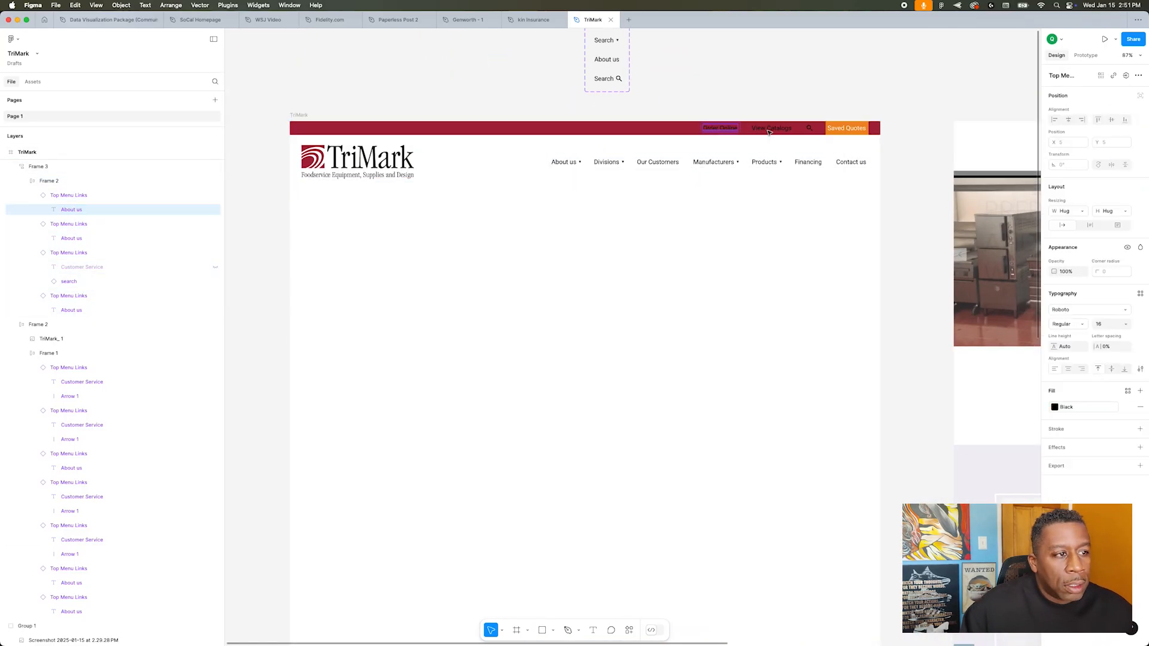
left_click(771, 128, "shift+super")
left_click(809, 129, "shift+super")
left_click(1077, 520)
left_click(958, 569)
left_click(922, 293)
Step: Draw a full-width 1512 × 400 hero rectangle directly below the header at Y 184
scroll(915, 272, "down", 5)
scroll(915, 272, "right", 4)
scroll(618, 221, "up", 5)
scroll(618, 221, "left", 3)
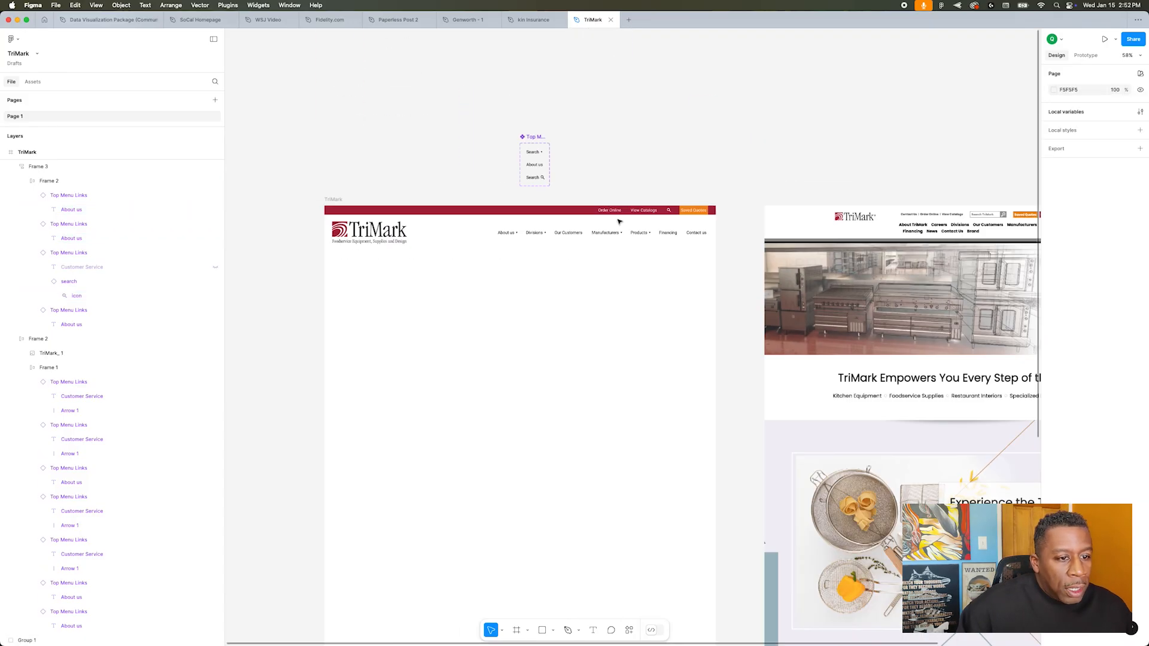
scroll(602, 300, "down", 4)
scroll(602, 300, "right", 2)
scroll(603, 300, "left", 1)
scroll(307, 243, "up", 3)
key("r")
left_click_drag(316, 220, 703, 322)
scroll(711, 362, "down", 3)
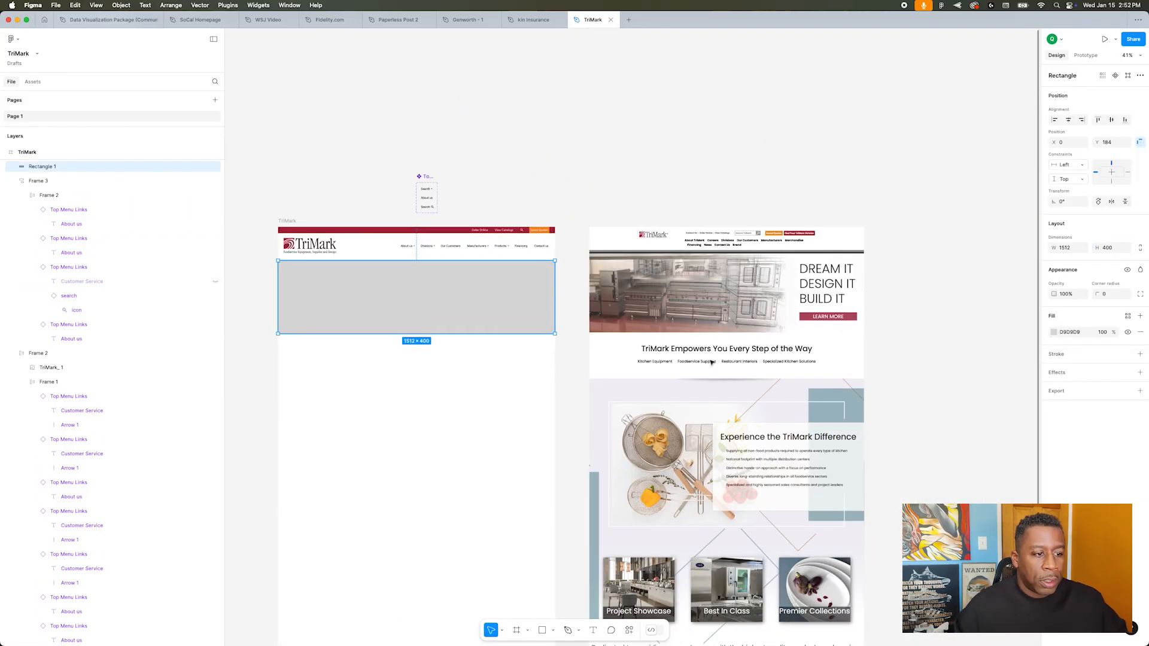
Step: Switch to the browser, search Pexels for chef kitchen and browse the photos
left_click(556, 174)
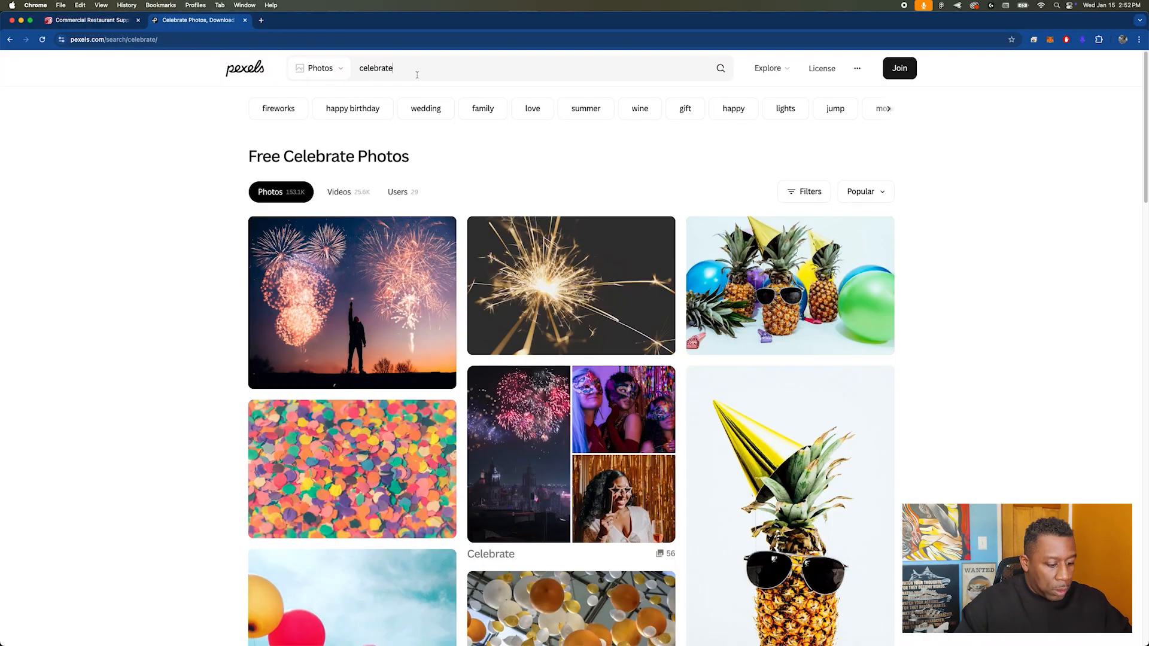
type("chef kithcen")
key("Return")
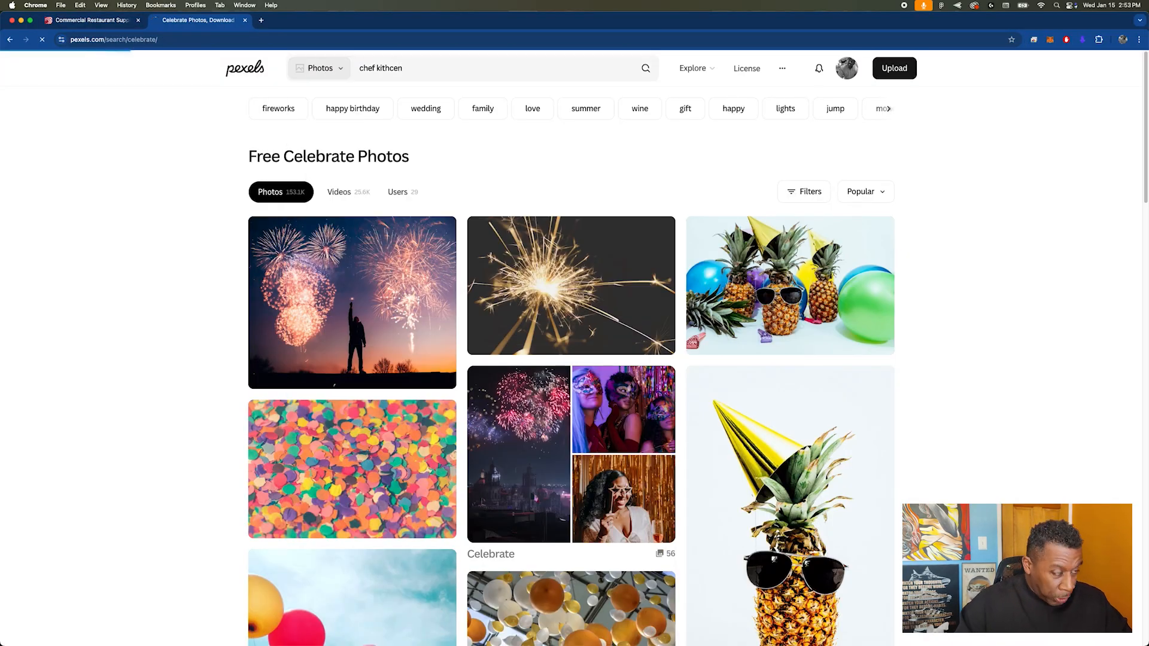
left_click(384, 69)
scroll(926, 249, "down", 20)
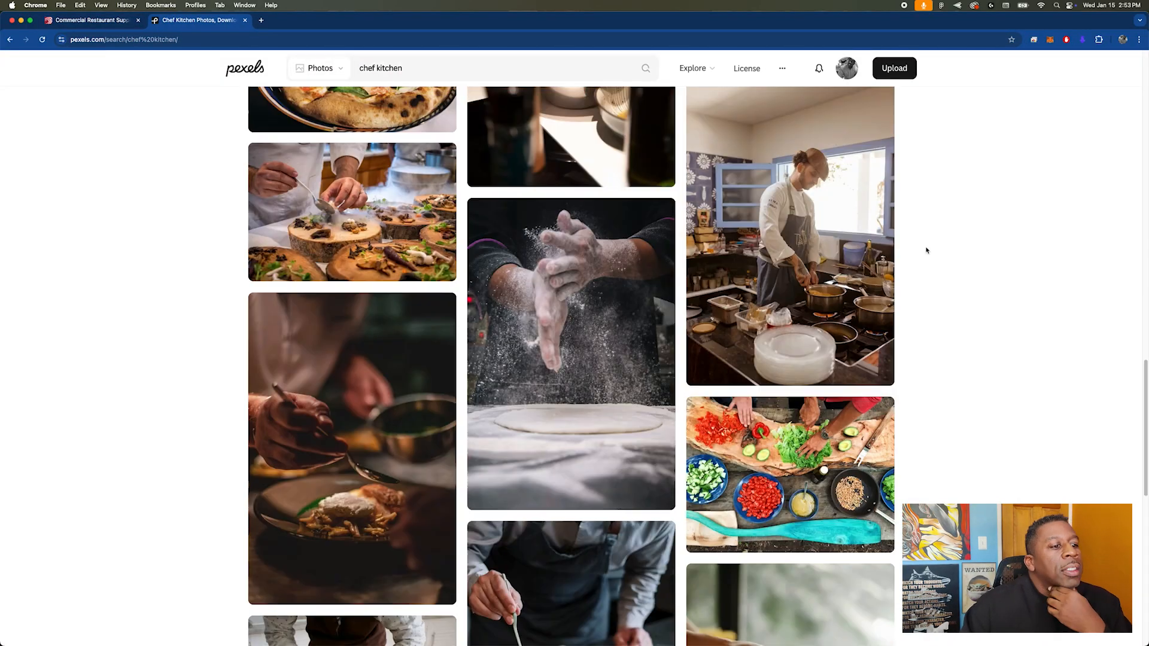
Step: Search Pexels for commercial kitchen and look through the photos for a suitable hero image
double_click(362, 73)
type("commercial")
key("Return")
scroll(559, 278, "down", 20)
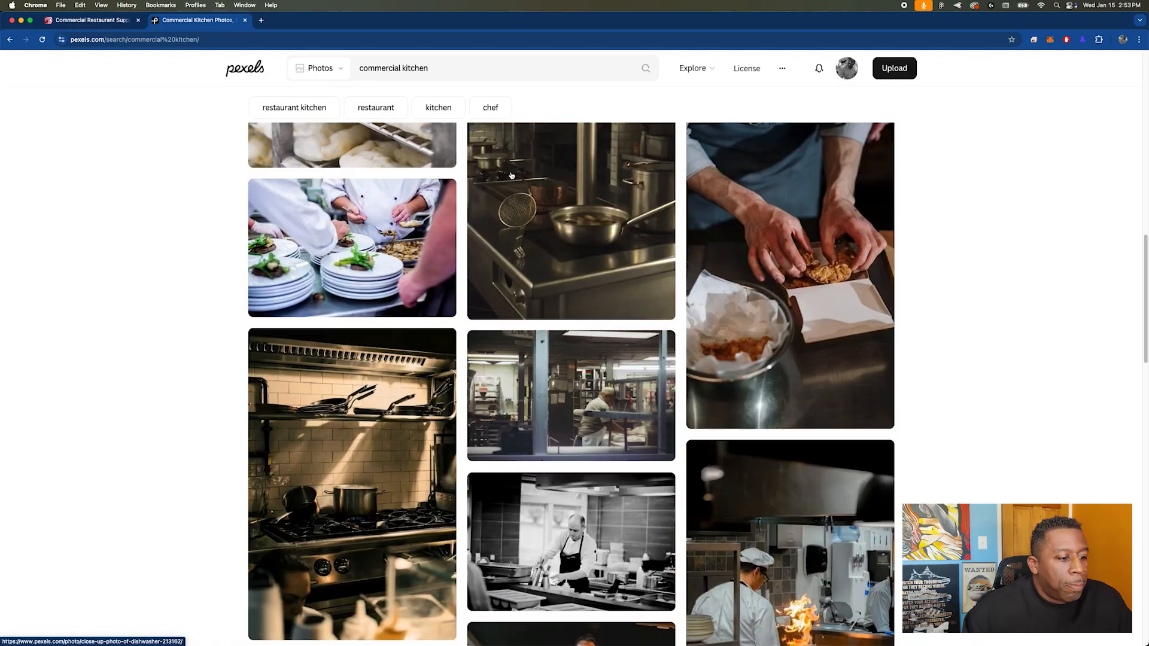
scroll(559, 279, "down", 20)
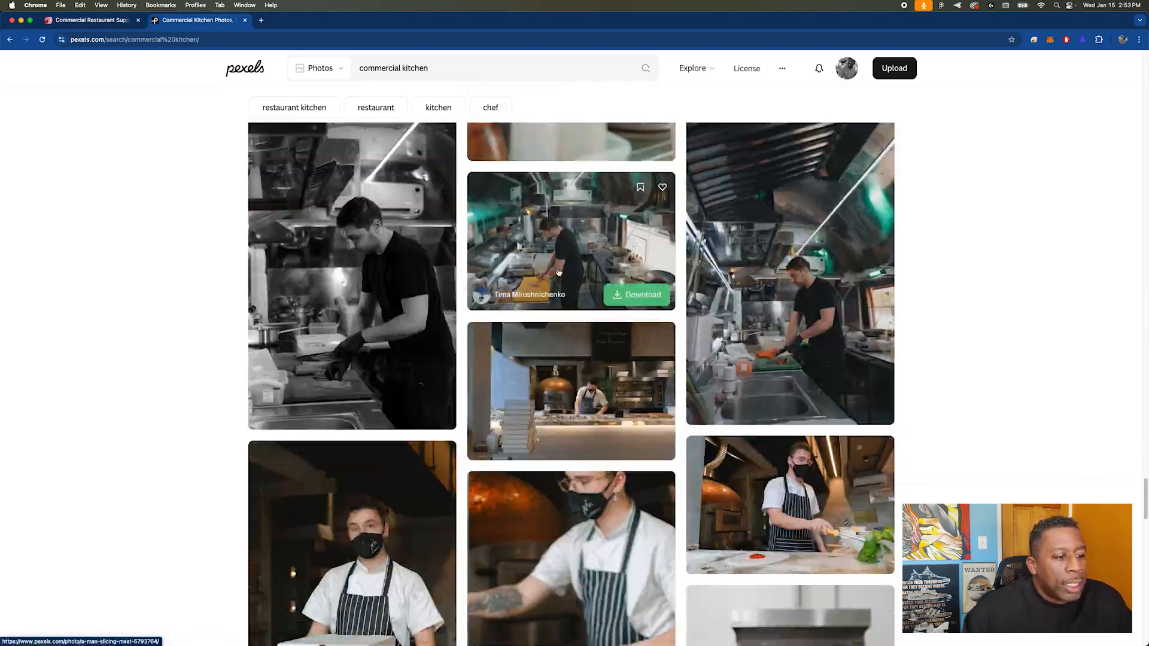
scroll(558, 272, "down", 20)
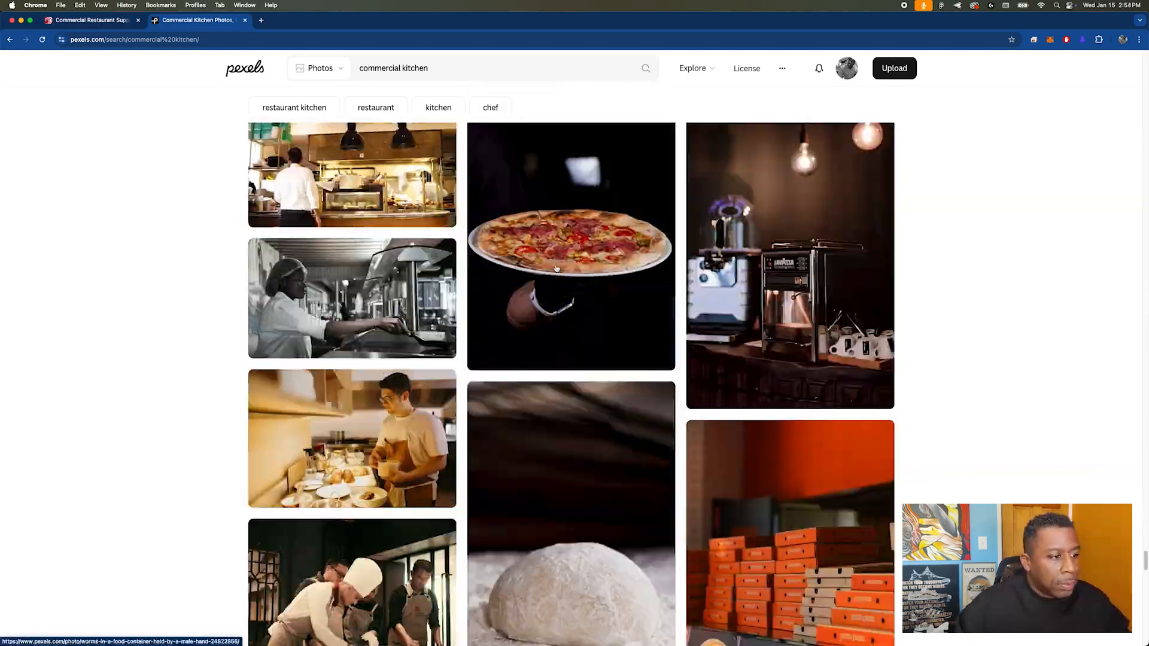
Step: Browse the TriMark website's Best In Class page and its product categories for kitchen imagery
left_click(92, 20)
scroll(580, 179, "down", 15)
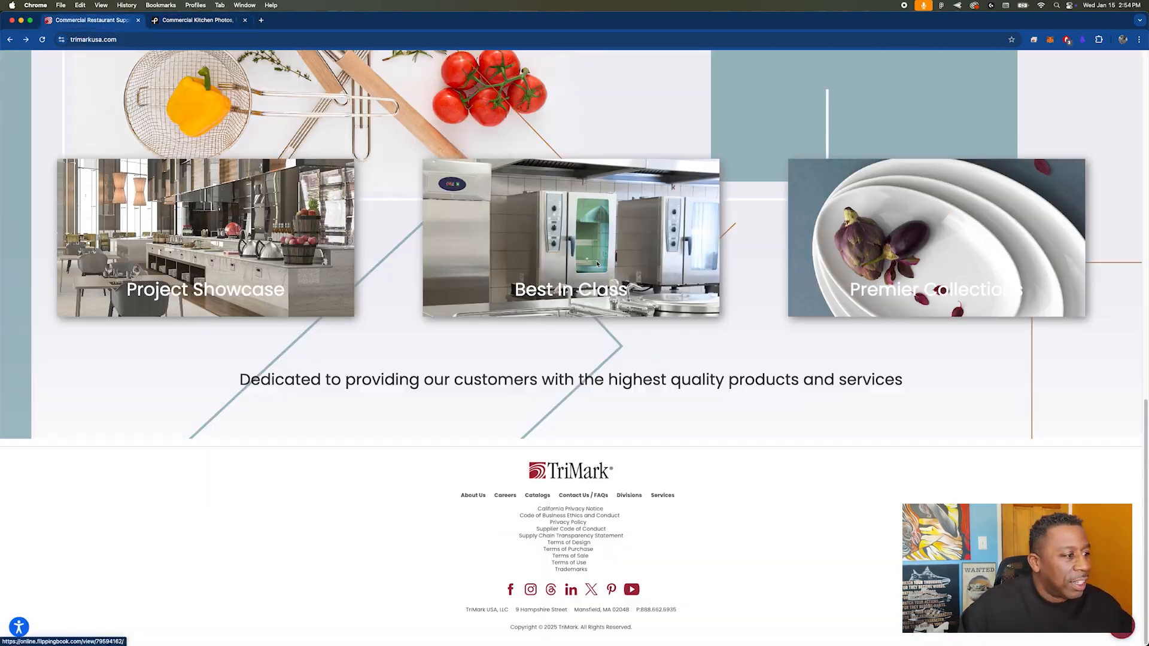
left_click(601, 264, "super")
left_click(199, 20)
mouse_move(699, 90)
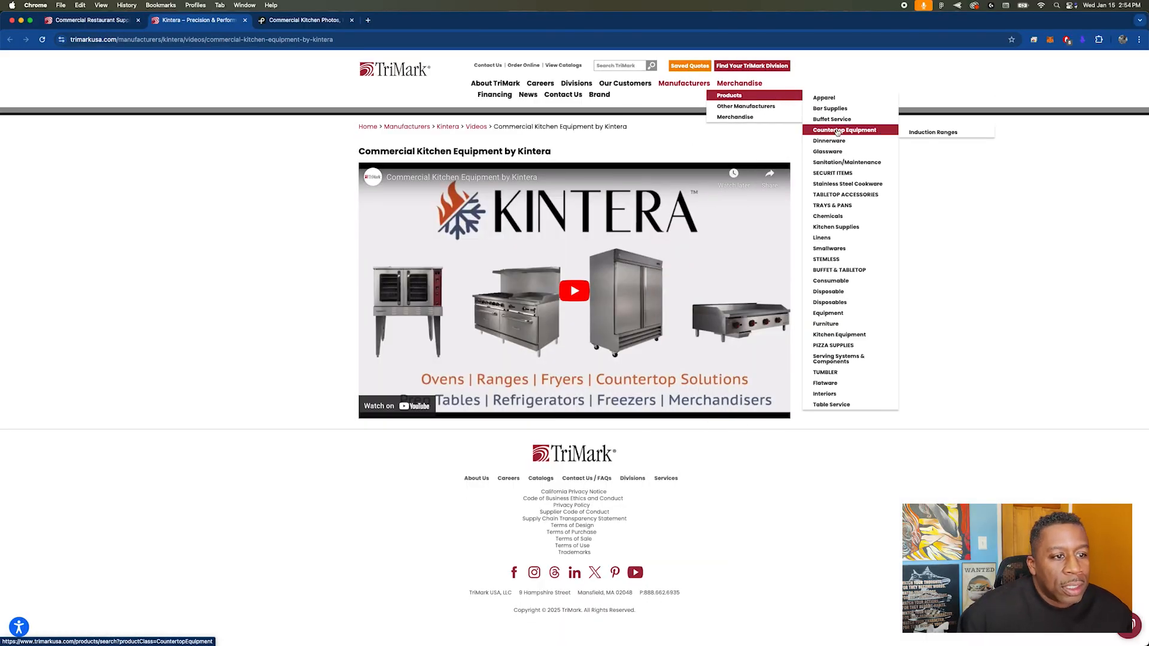
Step: Open a featured project from TriMark's Project Showcase and examine its photo
left_click(93, 20)
left_click(206, 263)
left_click(378, 273)
scroll(419, 300, "down", 5)
right_click(466, 305)
left_click(504, 311)
left_click(305, 20)
left_click(352, 20)
Step: Search Google Images for commercial kitchen in a new tab and limit the results to Large size
left_click(368, 20)
type("kitc")
key("BackSpace")
key("BackSpace")
key("BackSpace")
key("BackSpace")
type("commercial kitchen")
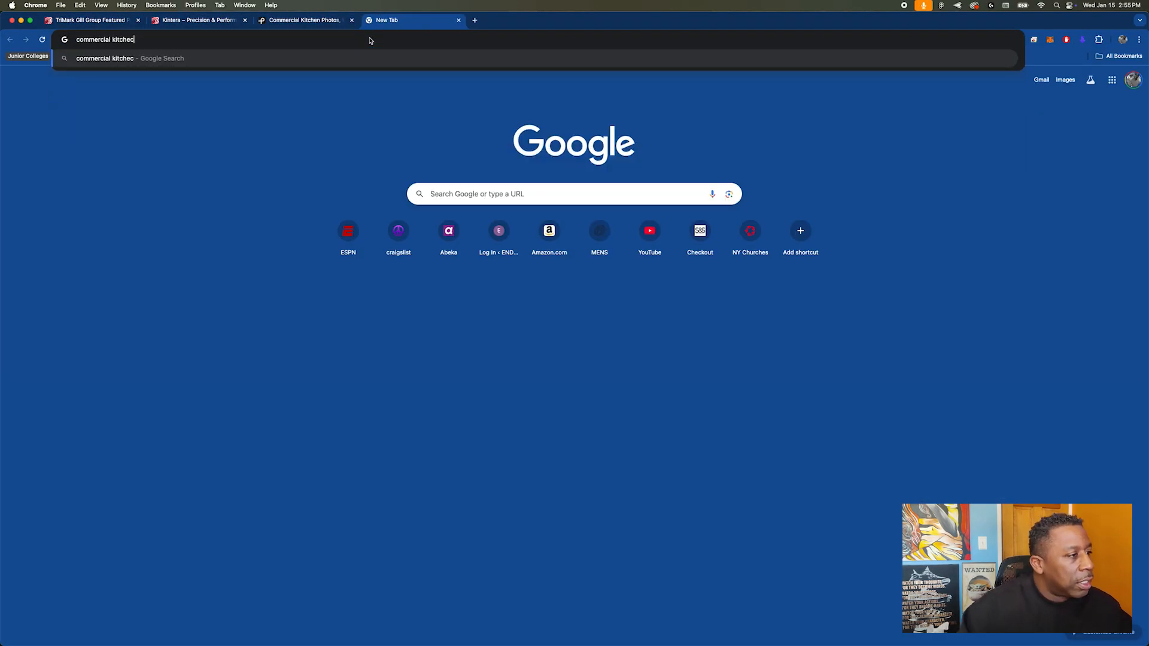
key("Return")
left_click(132, 98)
left_click(573, 97)
left_click(579, 120)
left_click(582, 148)
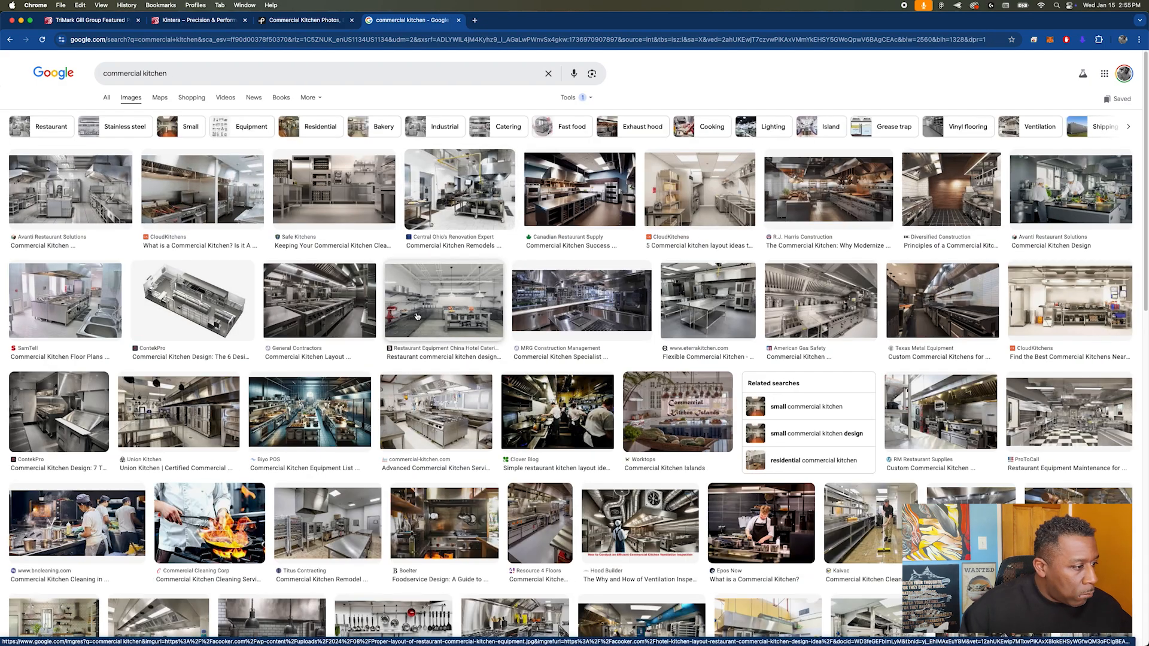
Step: Open the Union Kitchen image from the results and switch back to the TriMark design in Figma
left_click(178, 412)
key("super+Tab")
key("super+Tab")
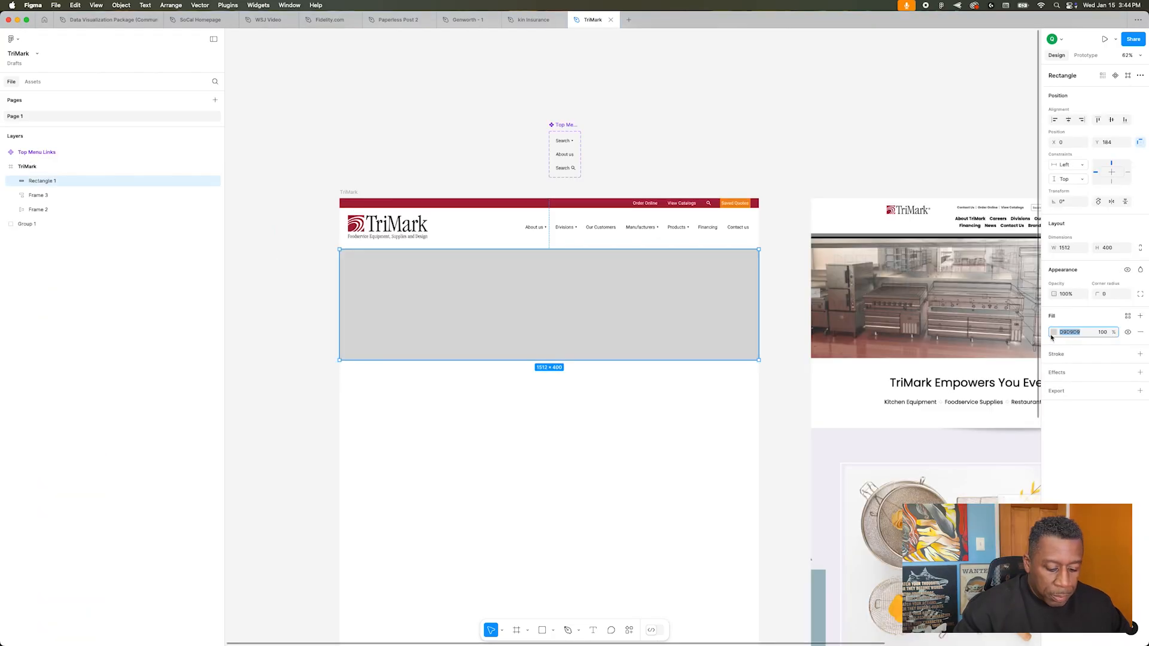
Step: Fill the hero rectangle with the image Union-Kitchen-home-page-image-1180x690.webp uploaded from the Brands folder
left_click(1052, 334)
left_click(968, 353)
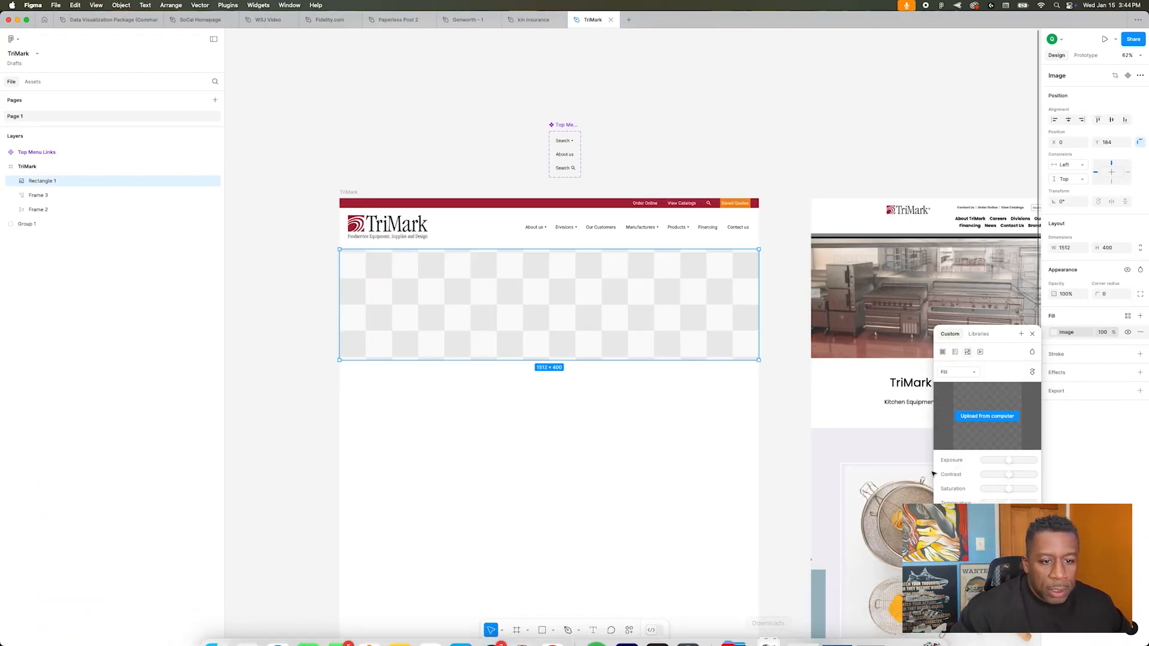
left_click(988, 416)
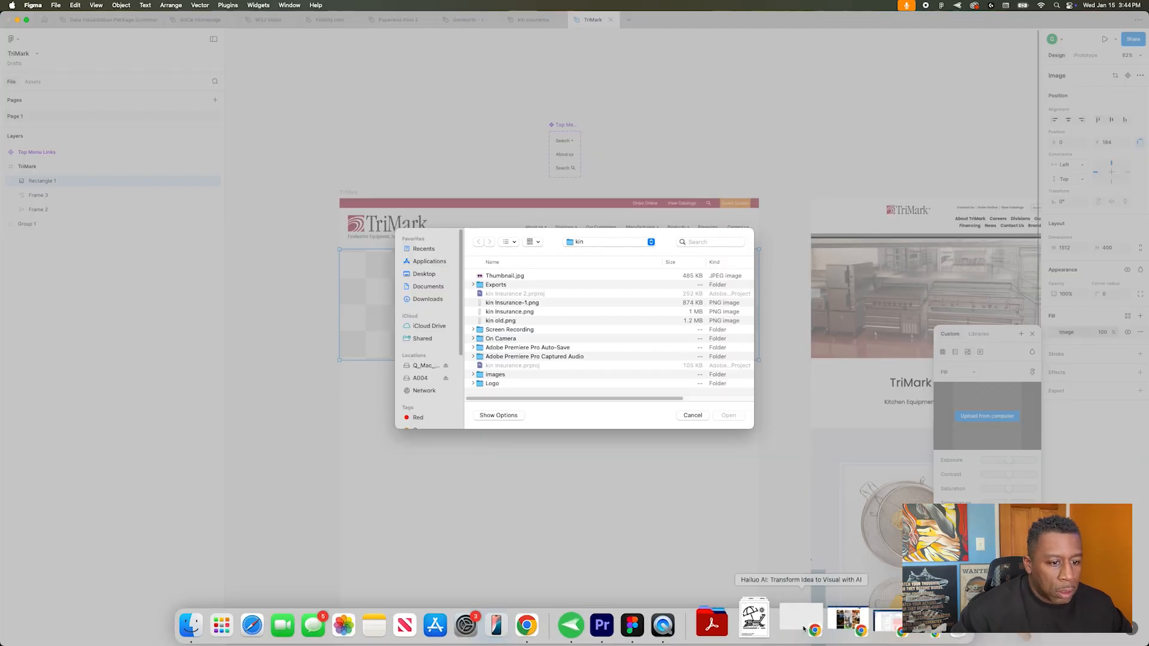
left_click(576, 242)
left_click(586, 252)
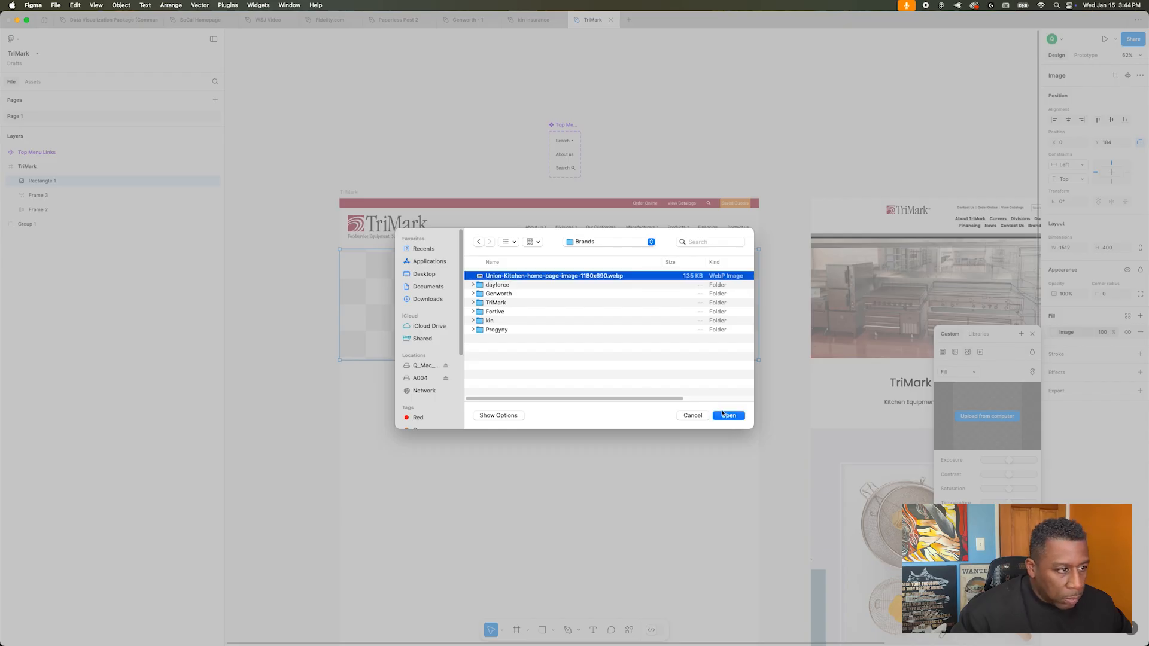
left_click(730, 417)
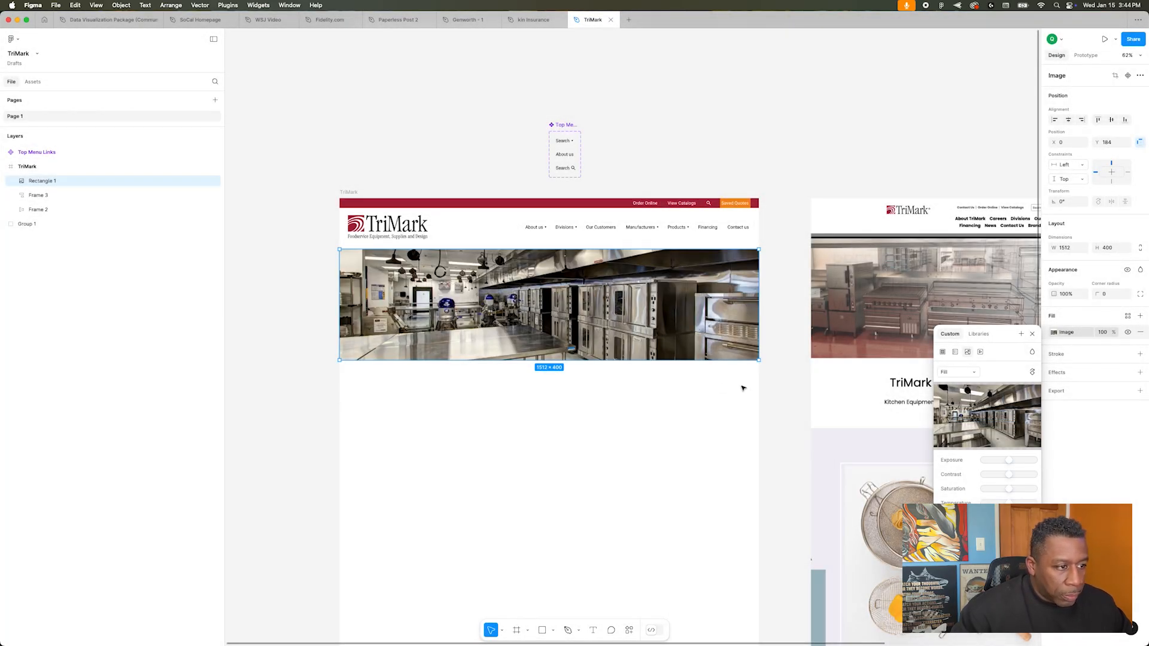
mouse_move(1003, 434)
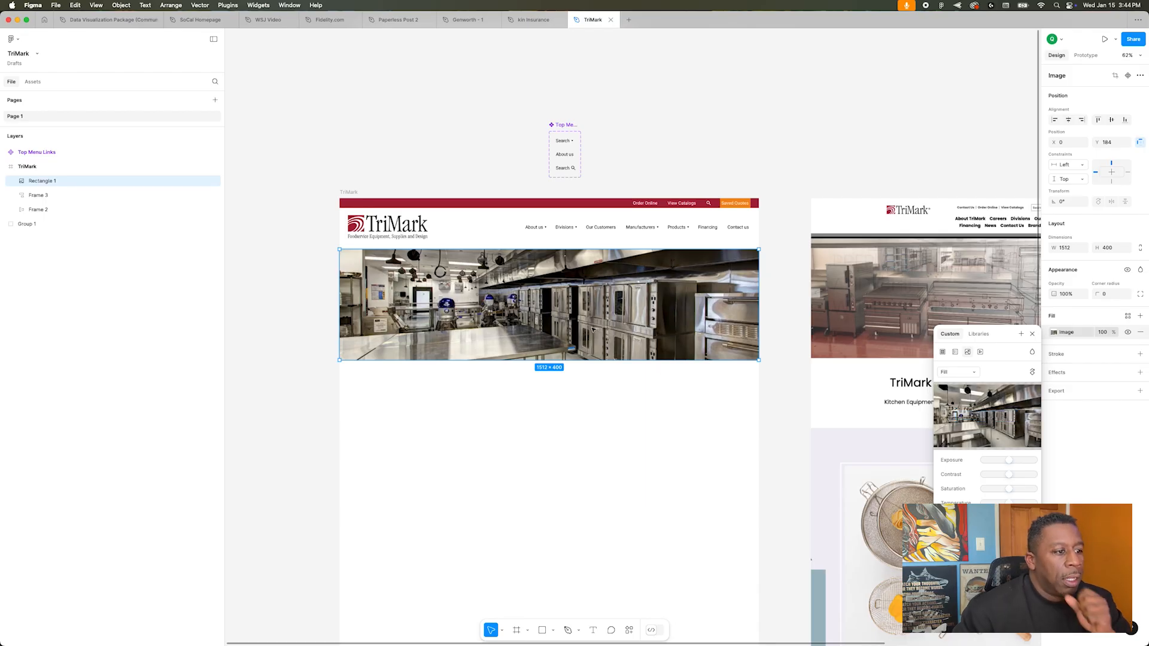
left_click_drag(591, 316, 591, 296)
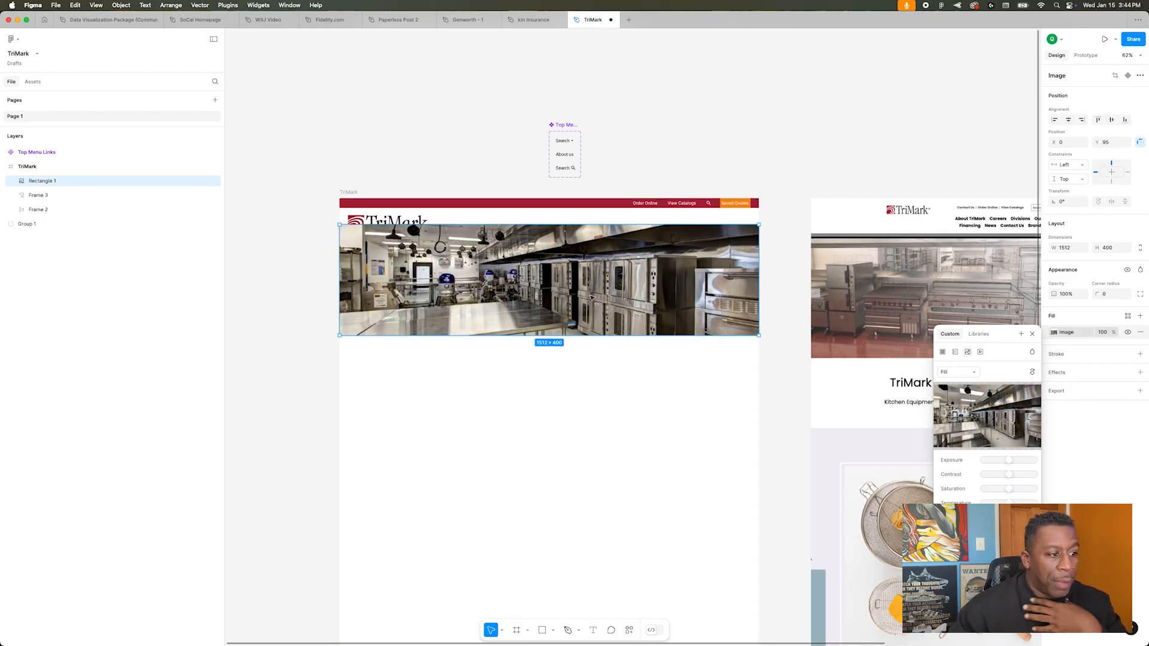
key("super+z")
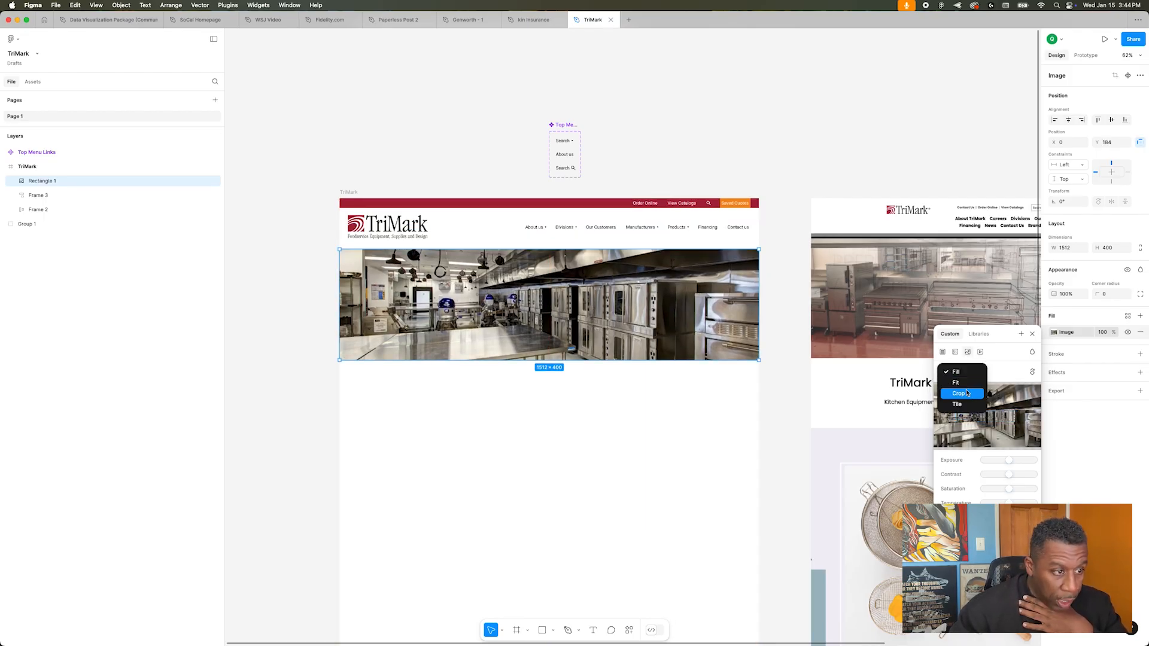
Step: Set the hero image's fill mode to Crop and shift the kitchen photo upward within its rectangle
left_click(968, 393)
left_click_drag(644, 335, 641, 301)
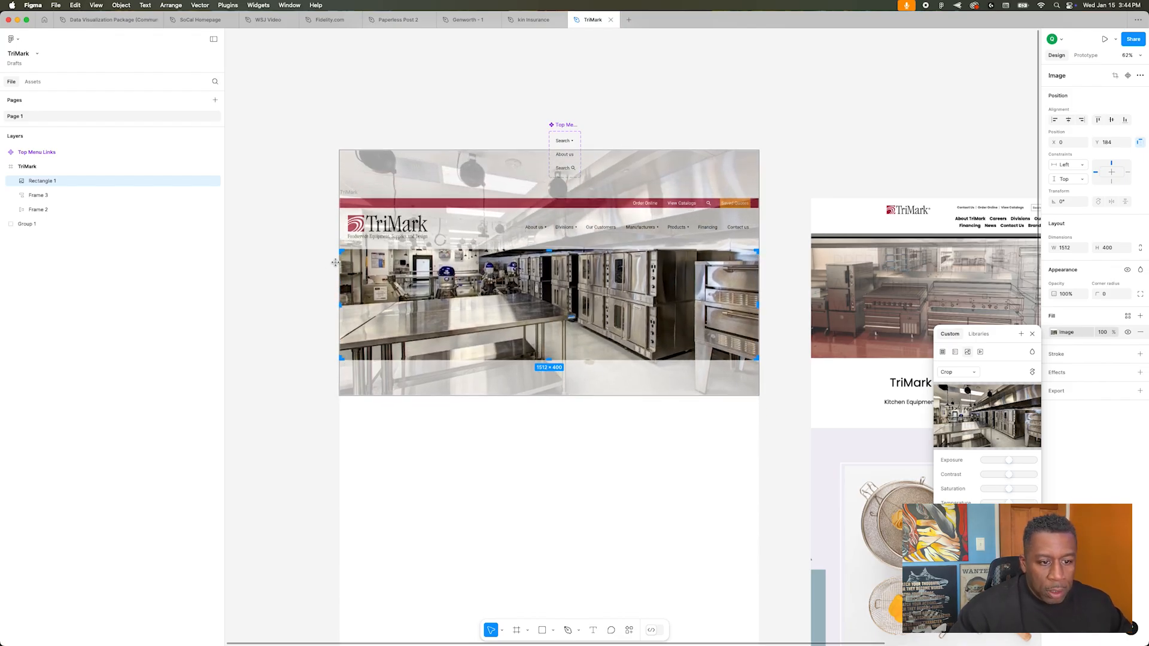
left_click(311, 261)
scroll(312, 274, "down", 5, "ctrl")
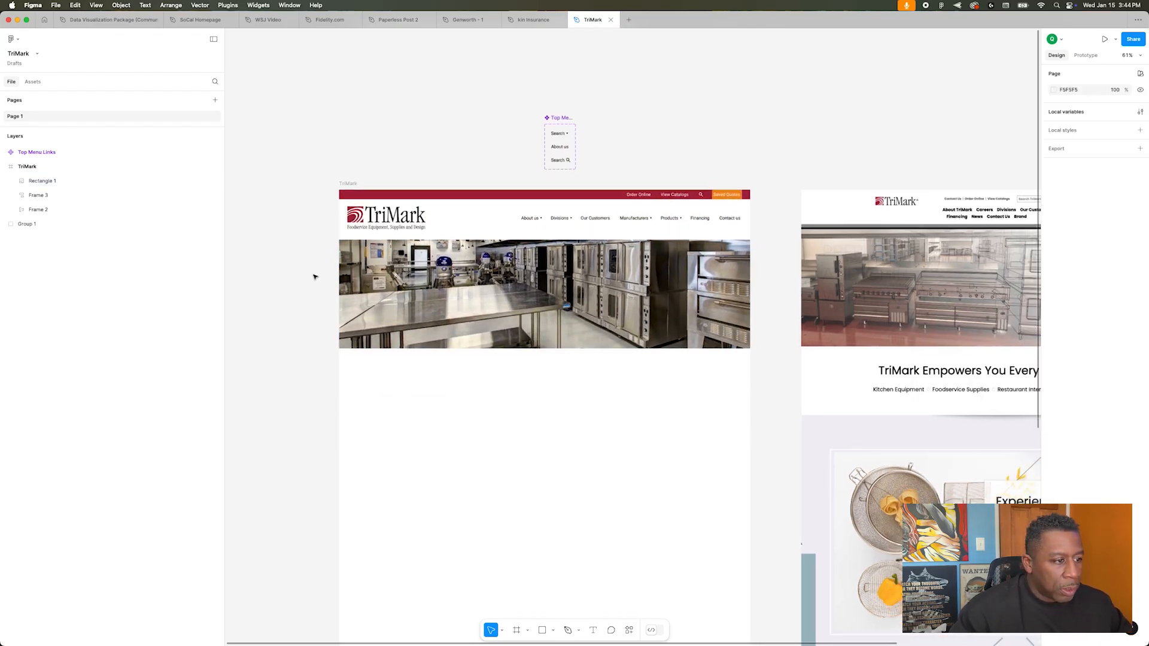
scroll(315, 276, "down", 5, "ctrl")
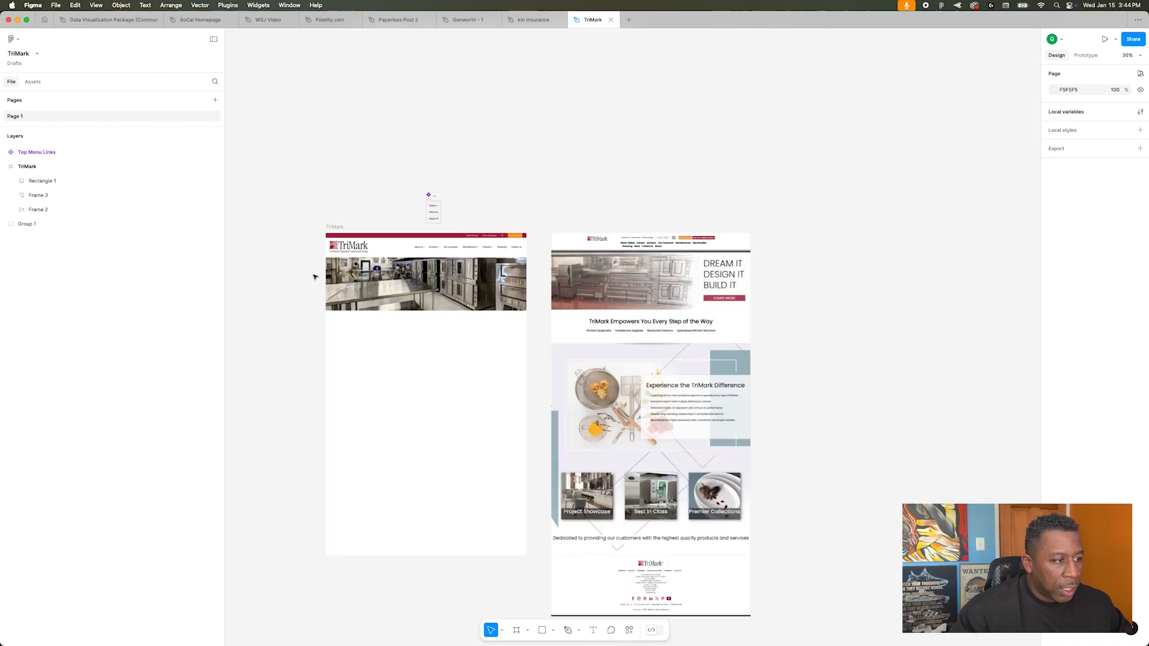
scroll(315, 277, "up", 4, "ctrl")
scroll(314, 276, "up", 4)
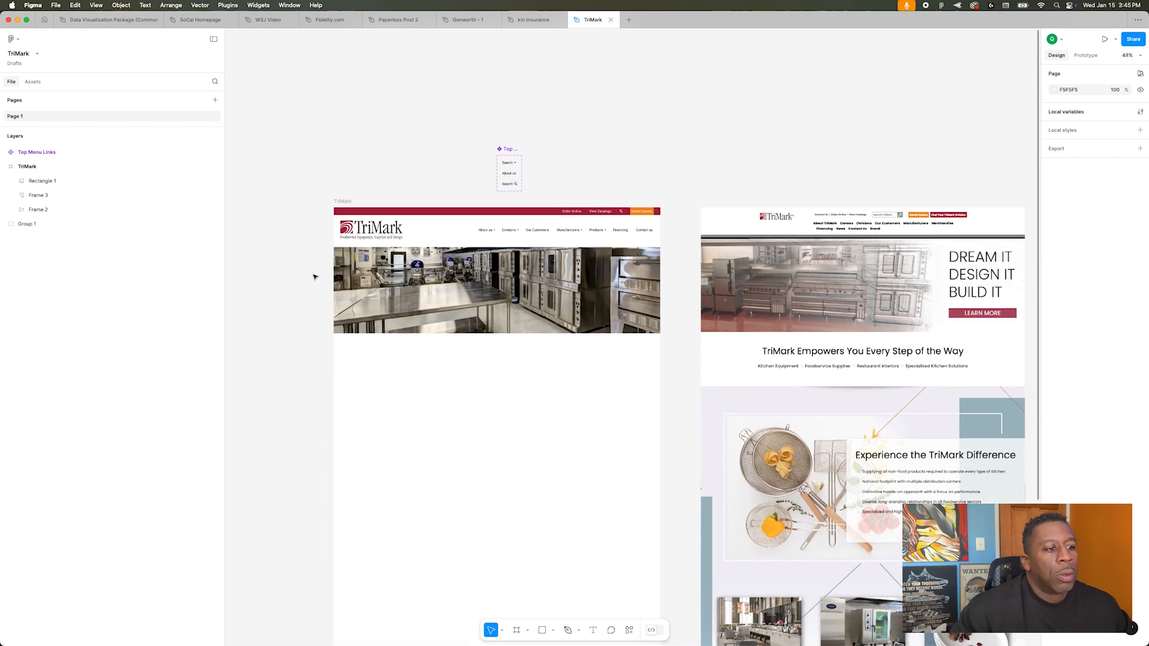
scroll(322, 274, "down", 1, "ctrl")
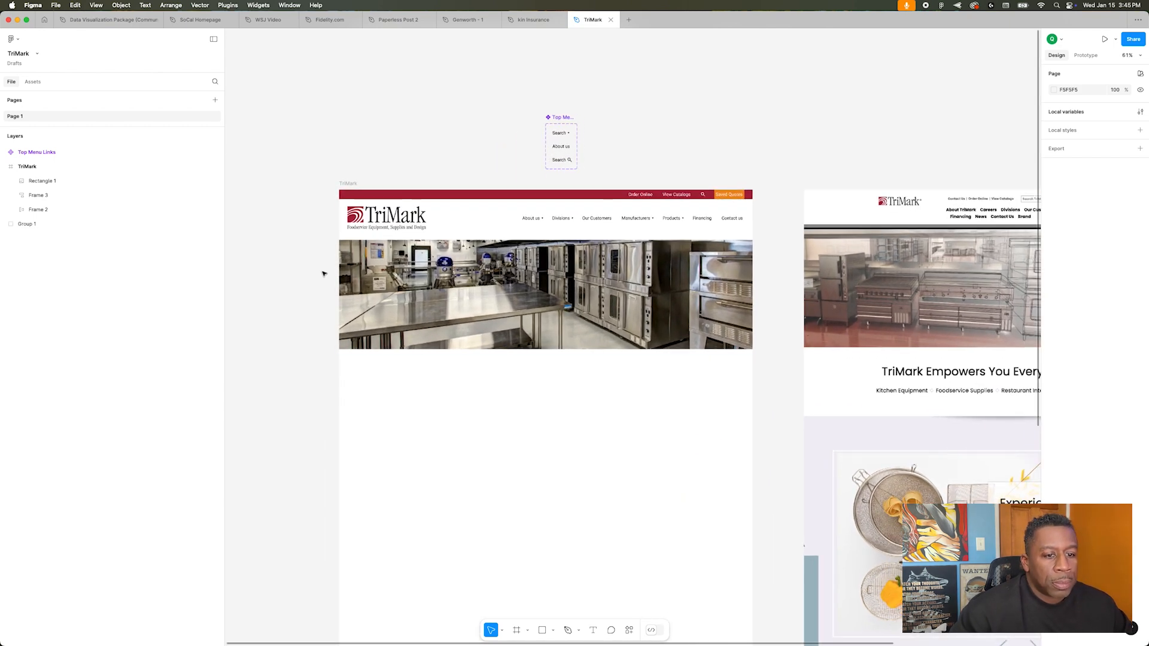
Step: Draw a rectangle about 502 × 247 over the right part of the hero image and fill it with FFFFFF at 87% opacity
scroll(369, 283, "up", 6, "ctrl")
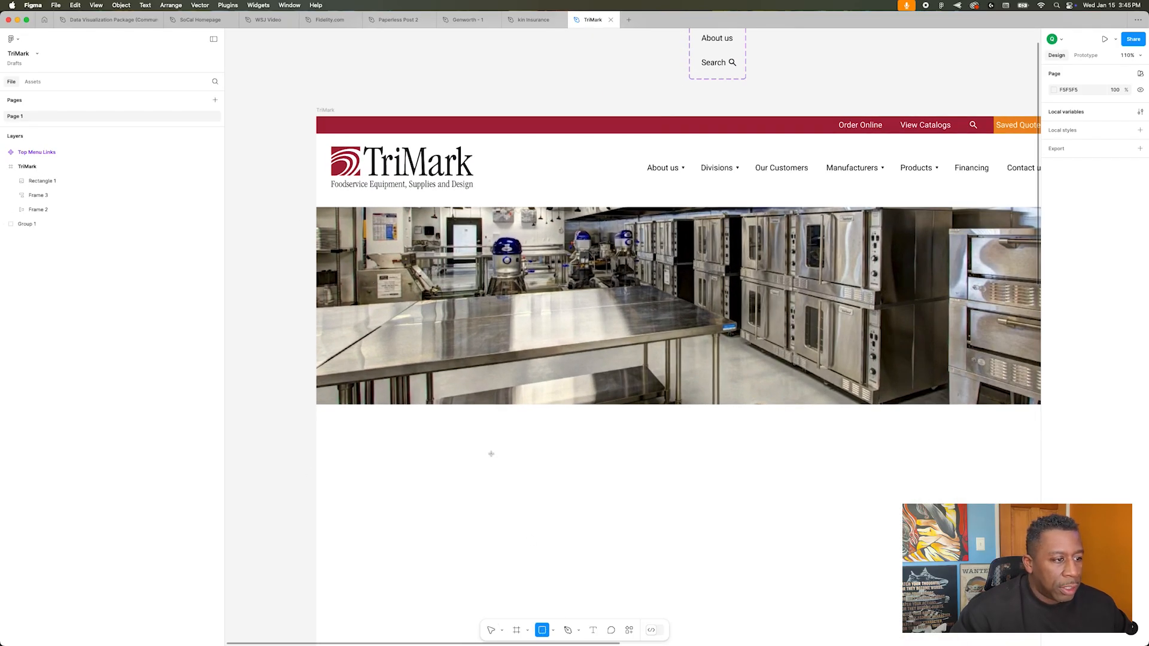
left_click_drag(401, 244, 651, 366)
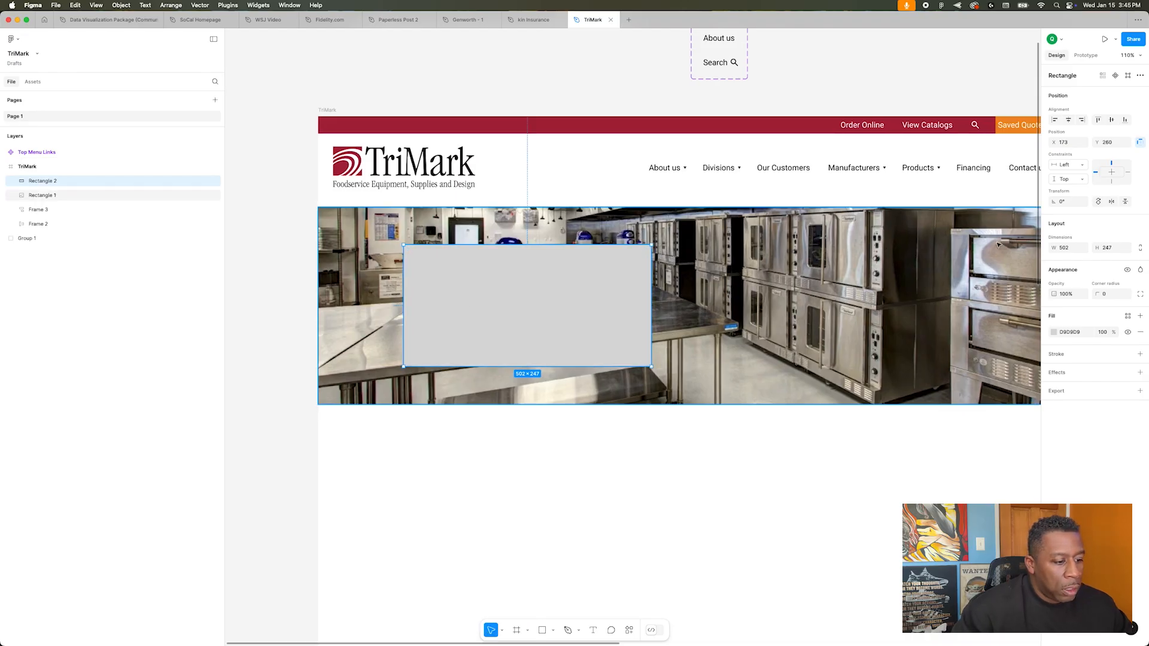
left_click_drag(566, 297, 904, 300)
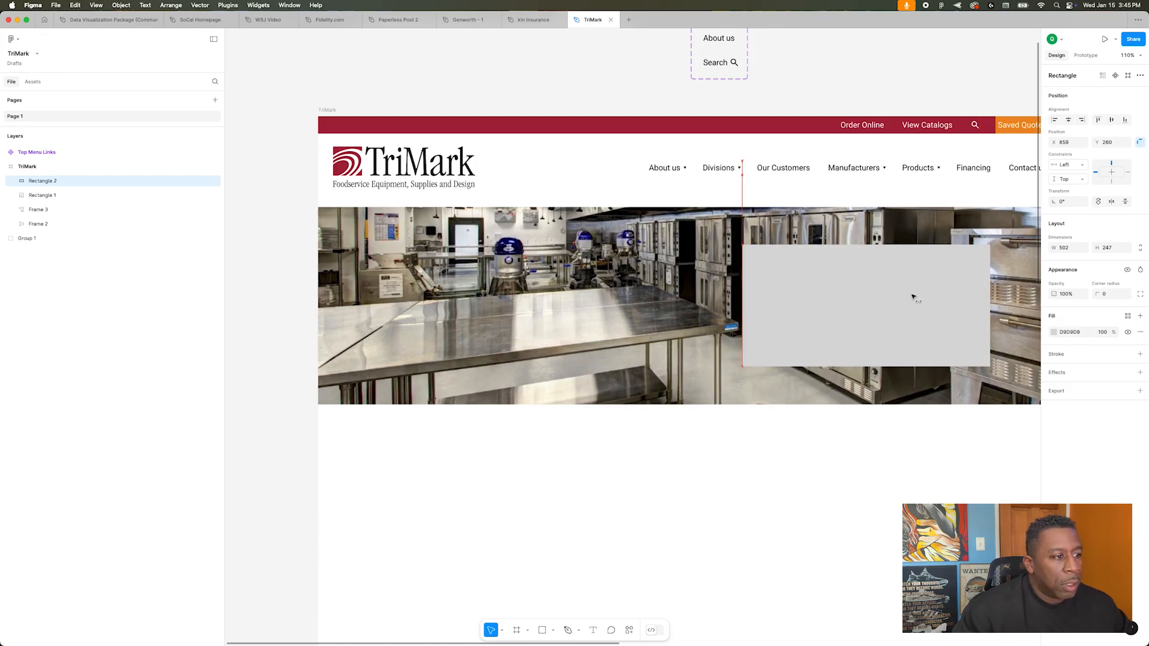
left_click(1051, 332)
left_click_drag(977, 401, 892, 335)
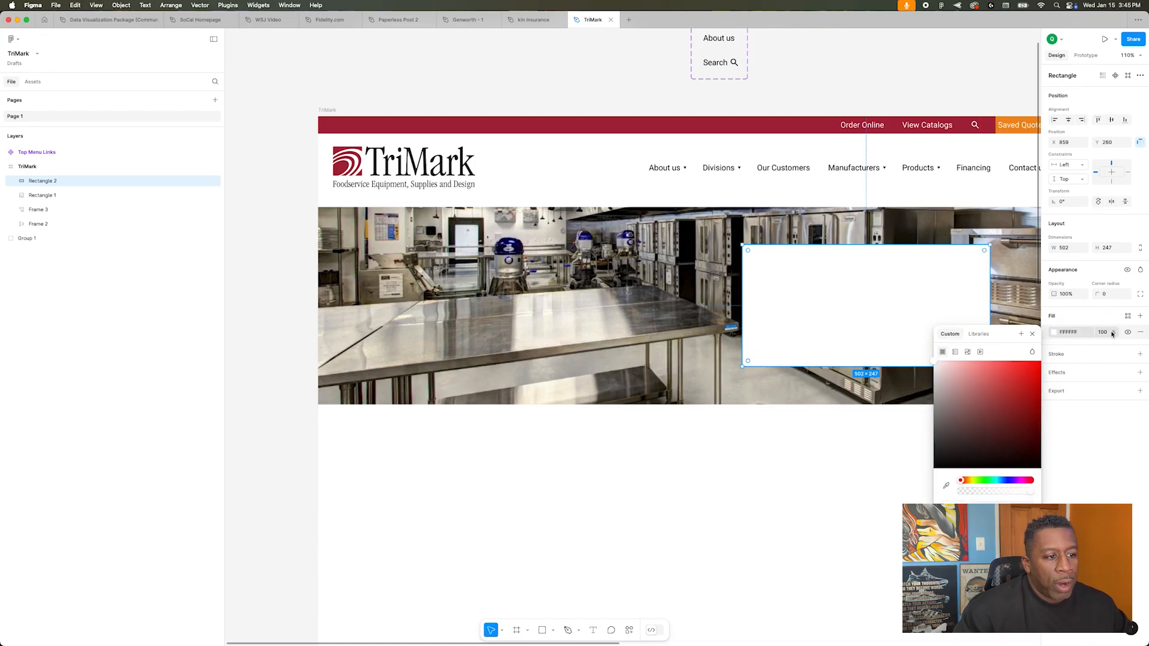
left_click_drag(1112, 332, 1108, 333)
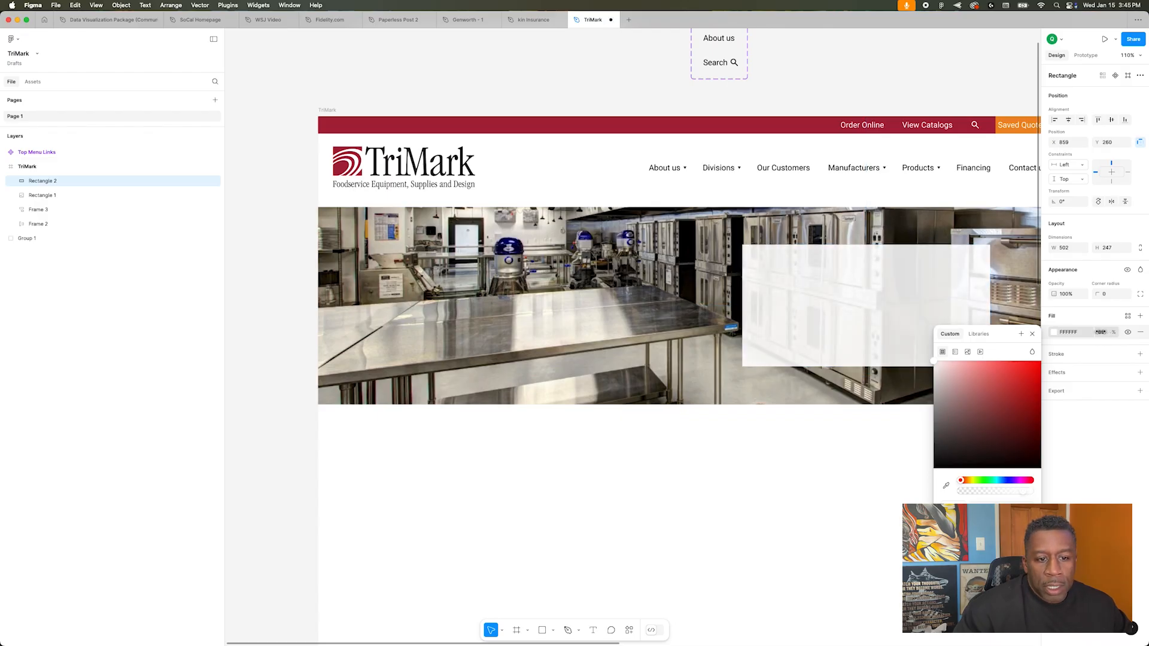
left_click(881, 440)
Step: Add the three-line text Dream It / Design It / Build It on the white panel and set its size to 64
scroll(881, 440, "down", 5)
scroll(881, 439, "right", 8)
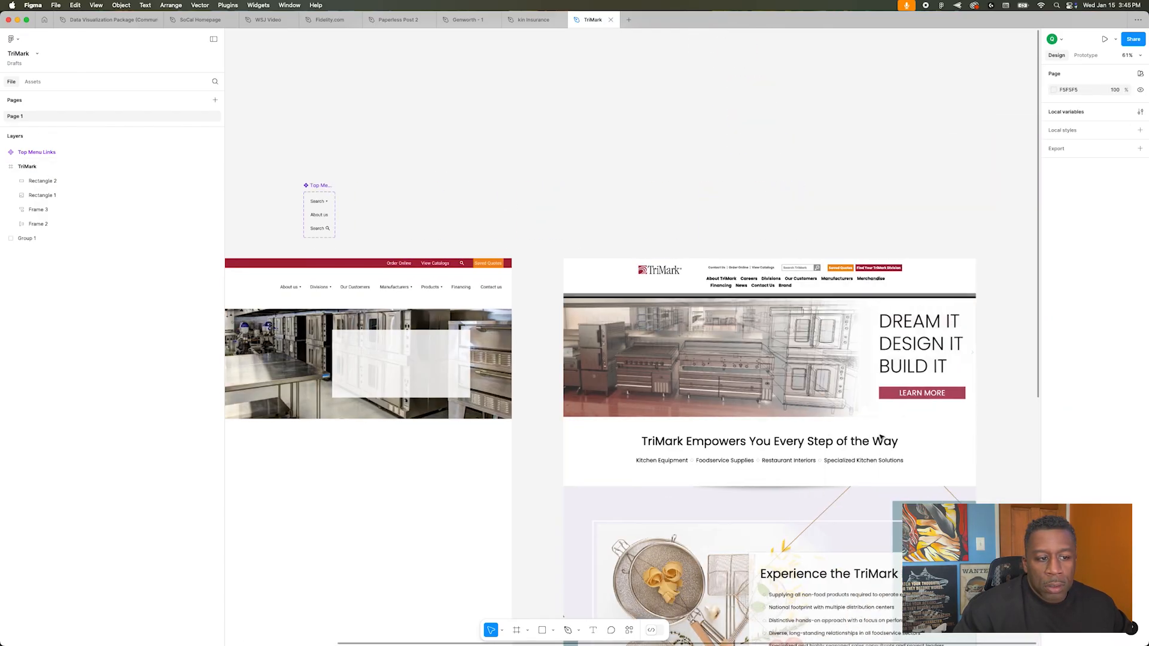
scroll(881, 439, "left", 8)
scroll(881, 439, "right", 8)
scroll(880, 437, "left", 12)
scroll(708, 419, "up", 5)
key("t")
left_click(717, 279)
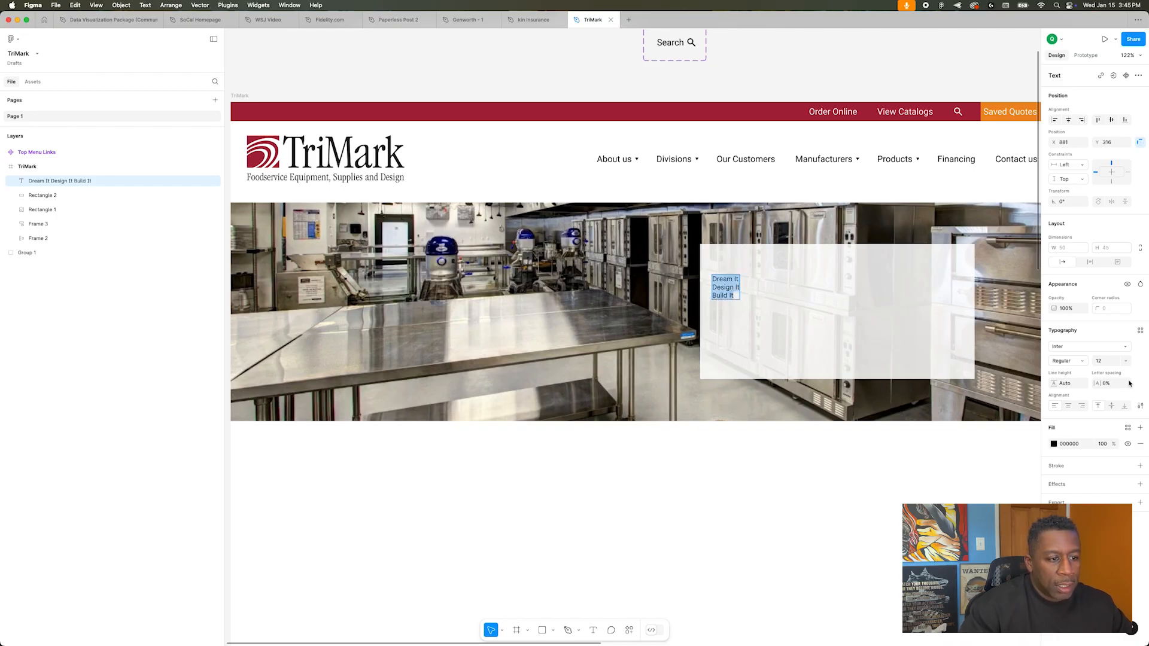
left_click(1125, 363)
left_click(1115, 482)
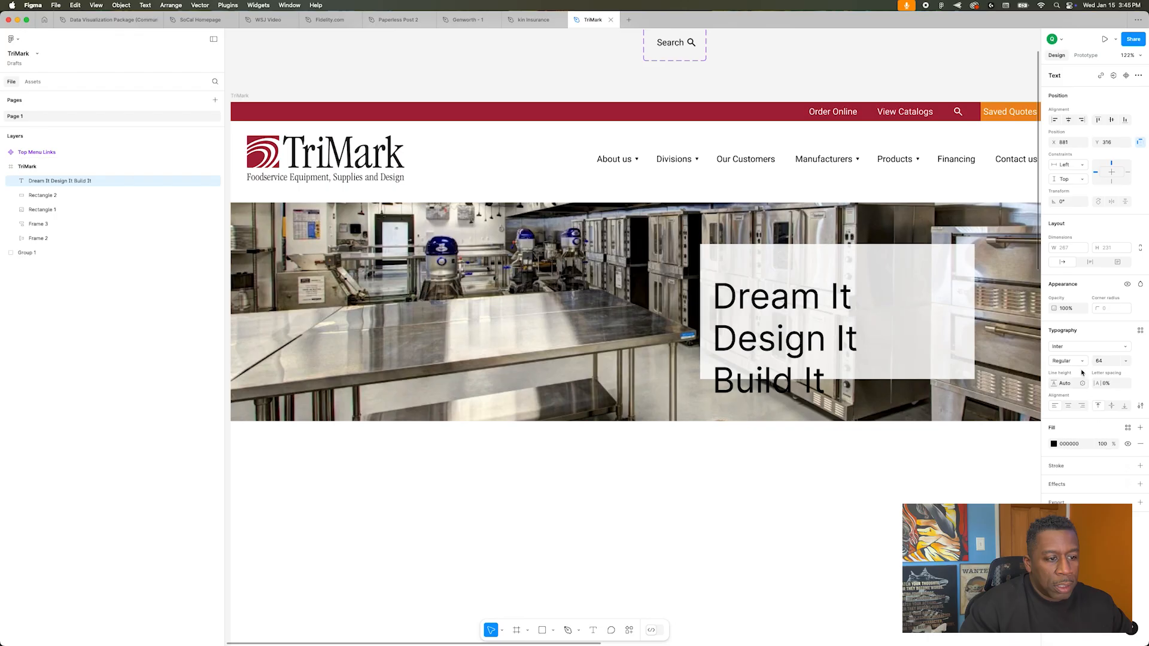
Step: Change the headline's font to Roboto with the Thin weight
left_click(1079, 348)
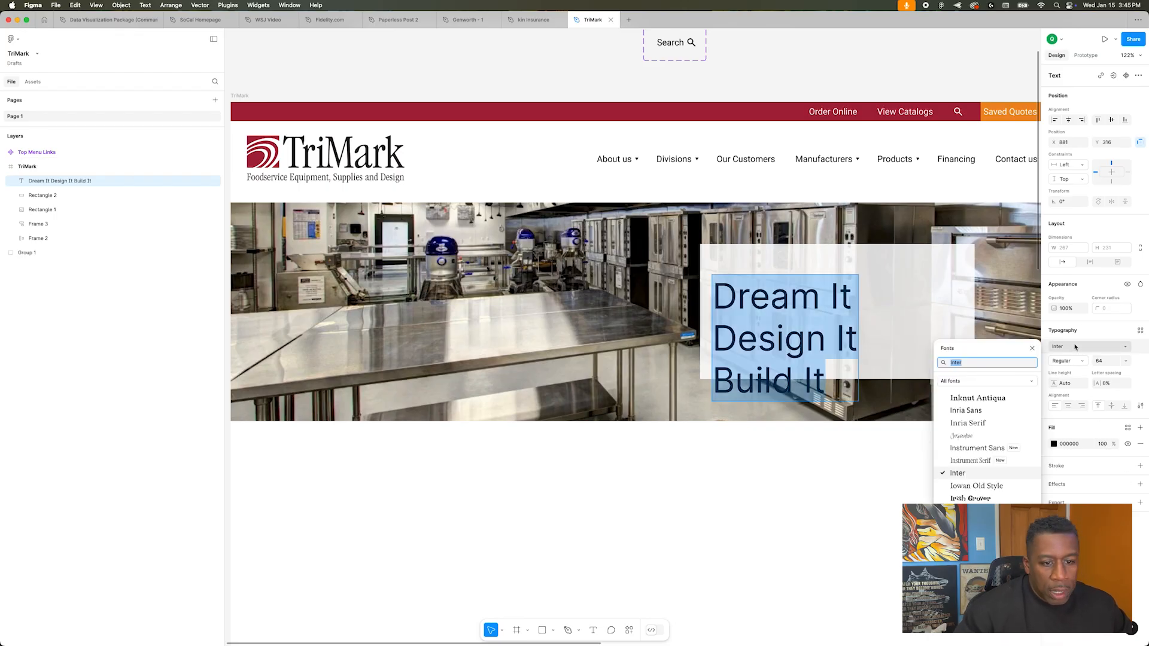
type("robo")
key("Down")
key("Up")
key("Return")
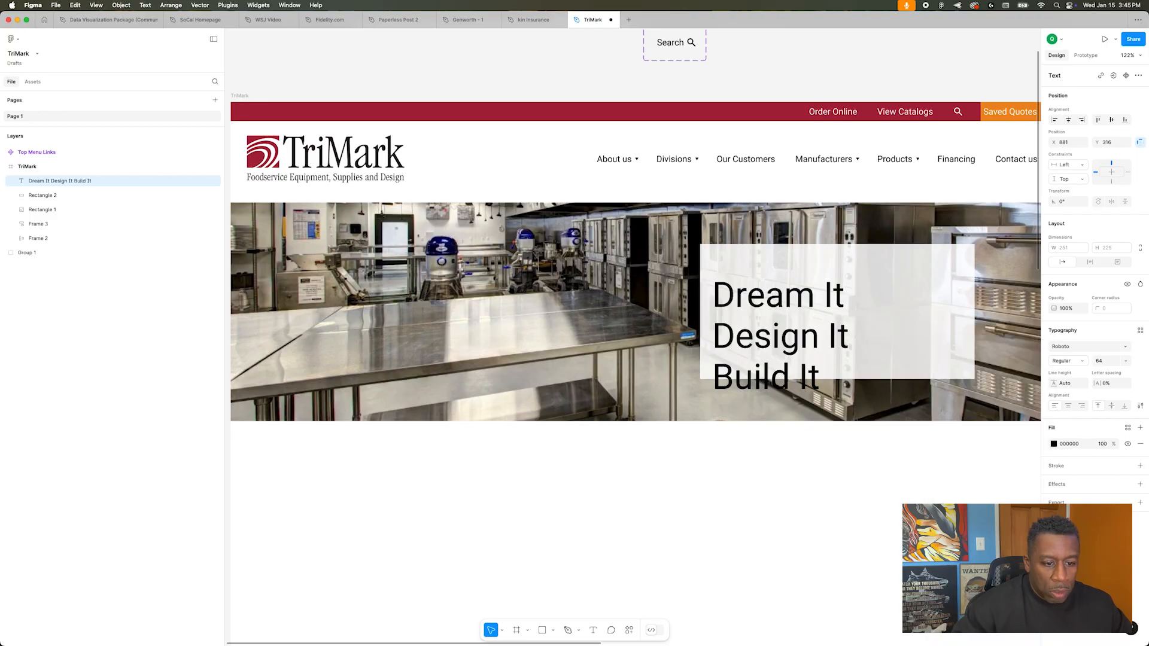
left_click(1083, 361)
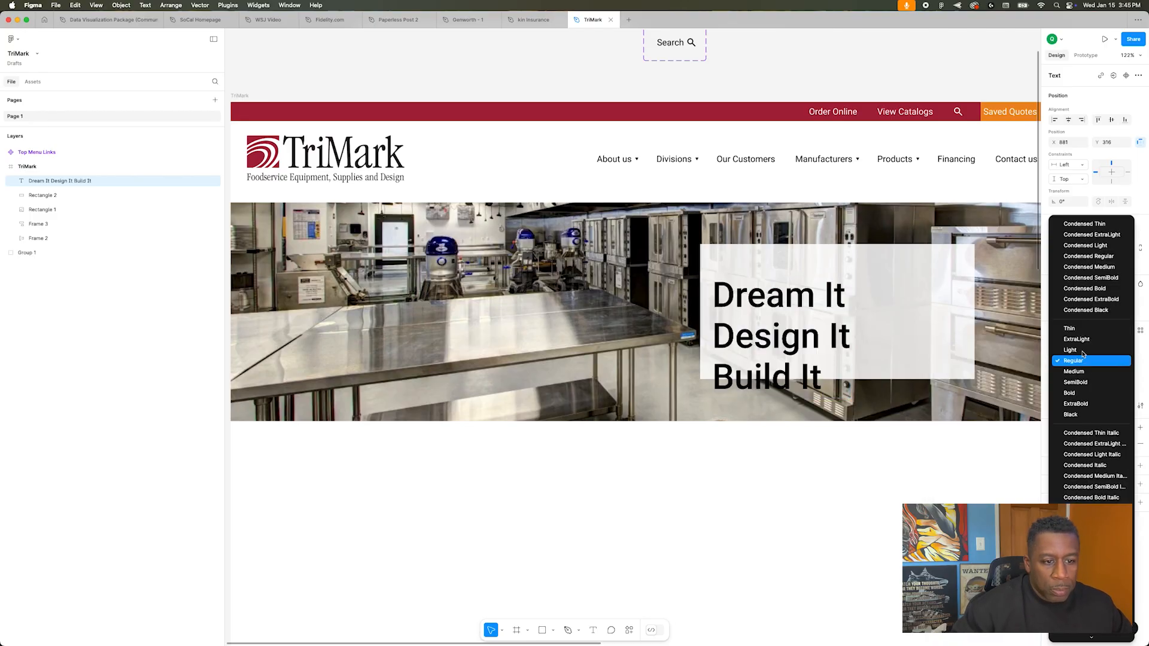
left_click(1083, 328)
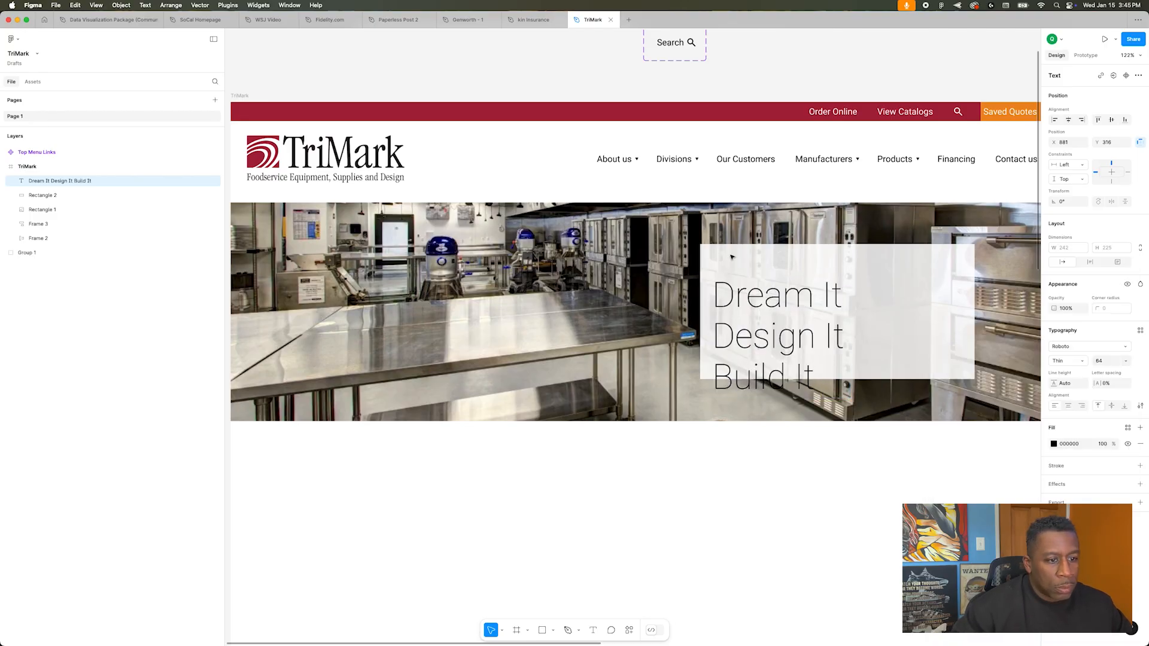
Step: Stretch the white panel to the hero's full height, narrow it, and reposition the headline on it
left_click_drag(778, 311, 774, 284)
left_click_drag(921, 301, 921, 260)
left_click_drag(837, 337, 838, 422)
left_click_drag(701, 296, 817, 296)
left_click_drag(897, 299, 849, 299)
left_click_drag(772, 308, 851, 293)
scroll(587, 346, "down", 5)
left_click(505, 185)
scroll(505, 185, "up", 4)
Step: Put the headline on a single line and reshape the white panel into a wide band behind it at the hero's lower left
left_click_drag(782, 385, 496, 414)
double_click(486, 414)
key("BackSpace")
left_click_drag(574, 383, 508, 432)
left_click_drag(828, 389, 427, 493)
left_click_drag(479, 581, 724, 452)
left_click_drag(574, 432, 562, 433)
Step: Set the headline's weight to Regular and its letter case to uppercase
left_click(1068, 360)
left_click(1072, 394)
left_click(1140, 405)
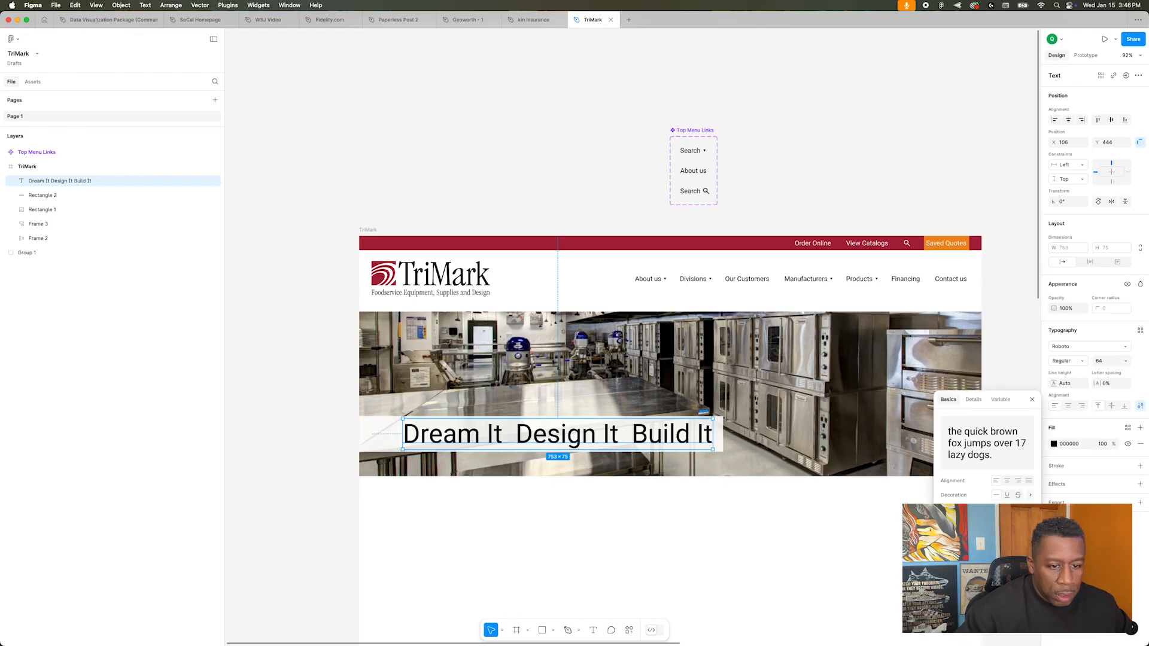
left_click(1002, 511)
left_click(790, 485)
Step: Shorten the band to about 884 wide, reduce the headline to size 51, and move both higher on the hero image
scroll(789, 485, "down", 5)
scroll(791, 480, "up", 5)
left_click(706, 450)
left_click_drag(764, 452, 720, 452)
left_click(1100, 361)
key("Down")
key("Down")
key("Down")
key("Down")
key("Down")
key("Down")
key("Down")
key("Down")
key("Down")
key("Down")
key("Down")
key("Down")
key("Down")
left_click_drag(511, 444, 459, 401)
Step: Fill the band with black and apply the white library color to the headline
left_click(419, 451, "shift")
left_click(419, 396)
left_click(1054, 332)
left_click(947, 396)
left_click(658, 397)
left_click(1128, 428)
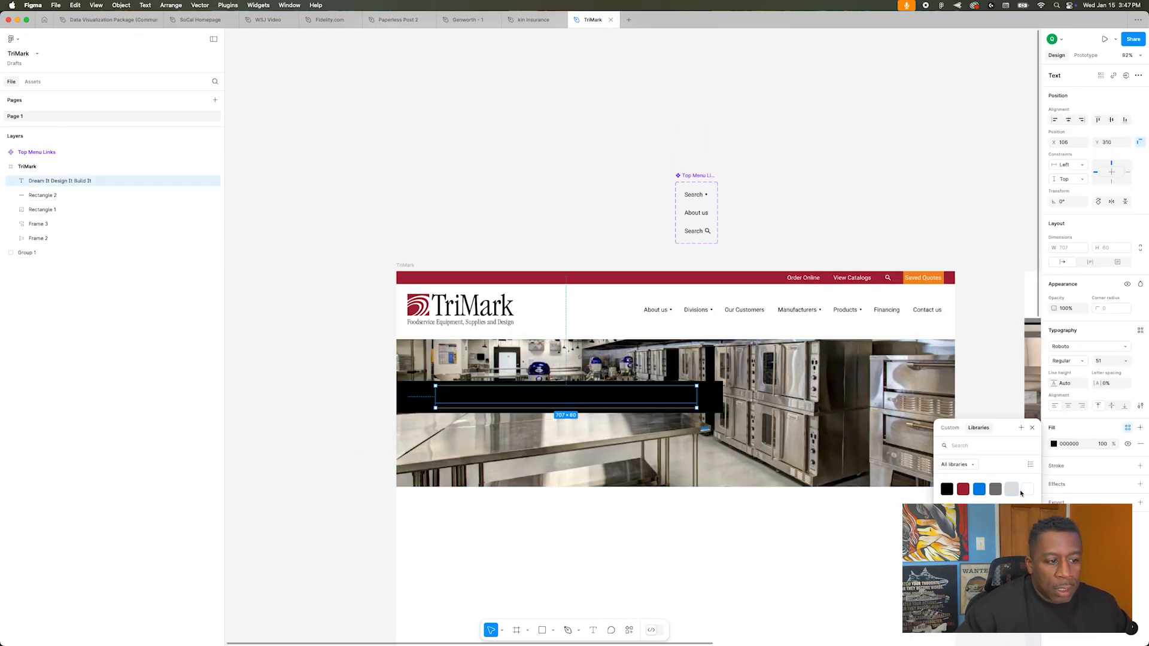
left_click(1013, 490)
Step: Lower the black band's fill opacity to 70%
left_click(711, 397)
left_click(1128, 333)
left_click_drag(1114, 332, 1081, 333)
left_click(198, 341)
left_click(419, 397)
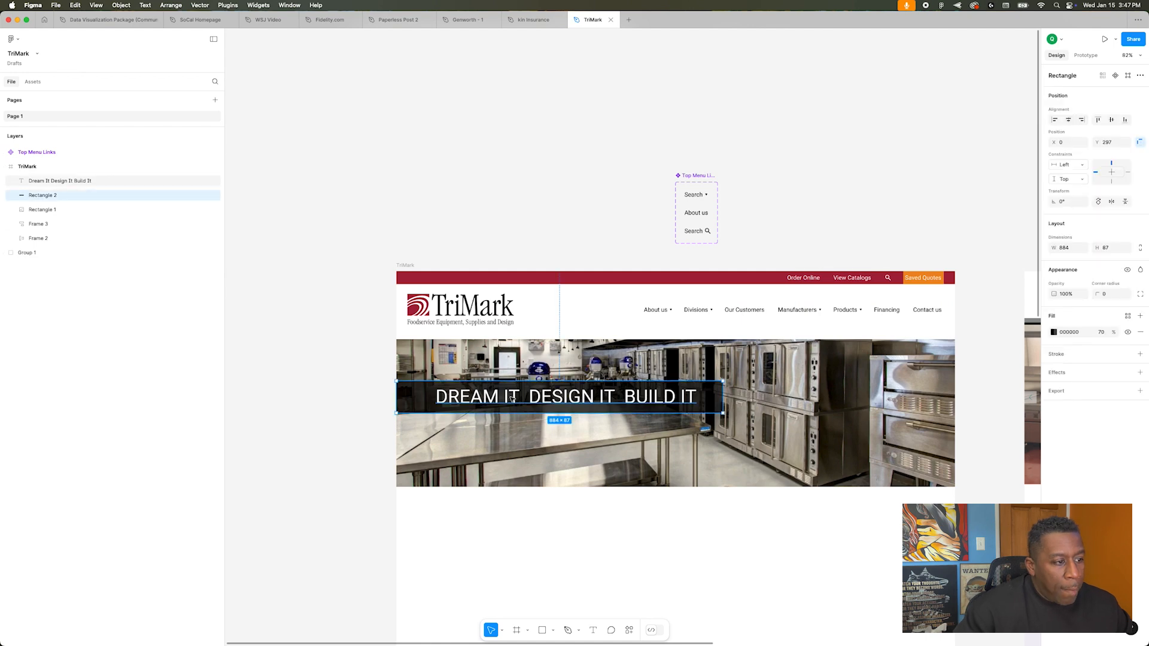
Step: Duplicate the dark band, shrink the copy to a thin strip along the band's lower edge, and color it red
left_click(330, 206)
left_click_drag(720, 397, 430, 398)
key("Delete")
left_click(419, 398)
key("super+d")
left_click_drag(520, 381, 520, 417)
left_click(957, 381)
left_click(982, 380)
scroll(646, 408, "up", 5)
scroll(362, 408, "left", 2)
left_click(862, 420)
left_click_drag(891, 423, 892, 420)
left_click(711, 383)
scroll(711, 375, "down", 5)
double_click(776, 217)
left_click_drag(777, 218, 635, 200)
right_click(638, 199)
mouse_move(684, 393)
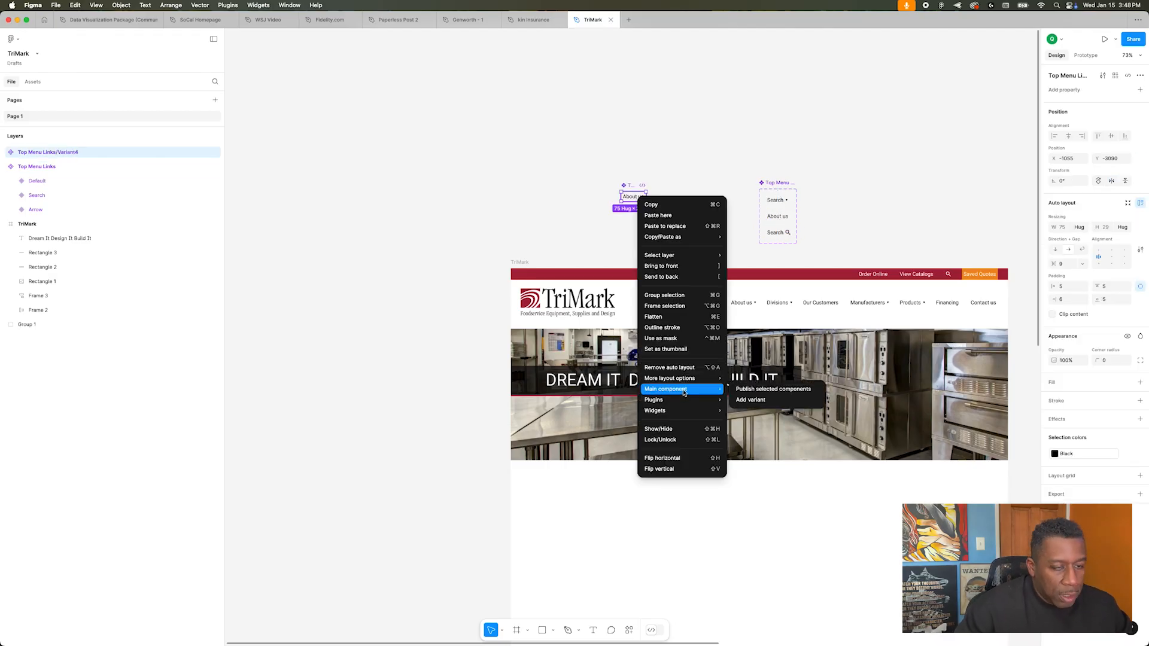
right_click(632, 189)
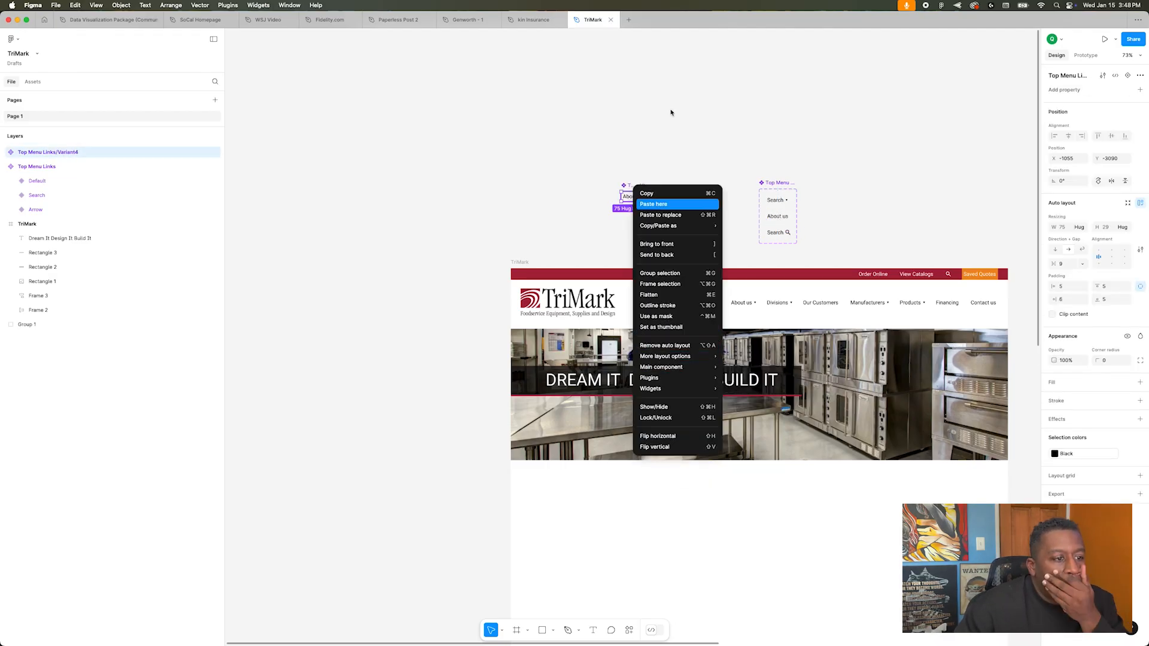
key("Escape")
key("Delete")
Step: Move and enlarge the Top Menu Links component set, and add a new variant based on About us
left_click_drag(781, 184, 690, 111)
left_click_drag(706, 170, 745, 223)
left_click(687, 144)
left_click(686, 165)
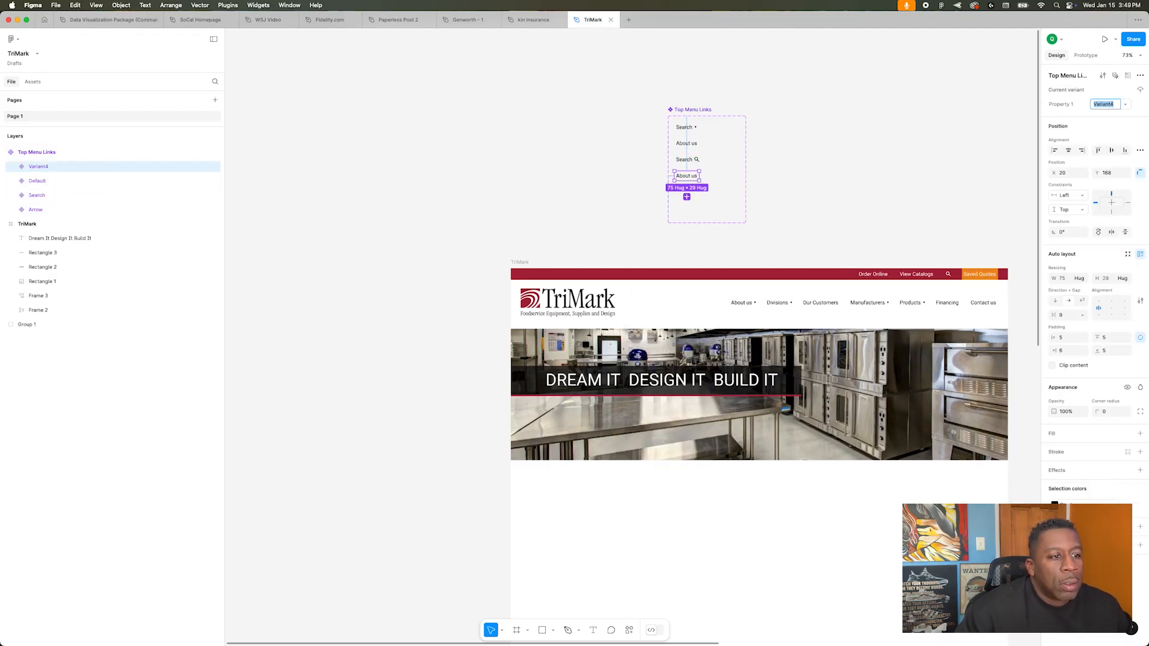
Step: Give the new variant a Primary Color fill, 20 horizontal and 10 vertical padding, and name it Button
scroll(874, 367, "right", 8)
scroll(875, 367, "left", 6)
left_click(1127, 433)
left_click(965, 495)
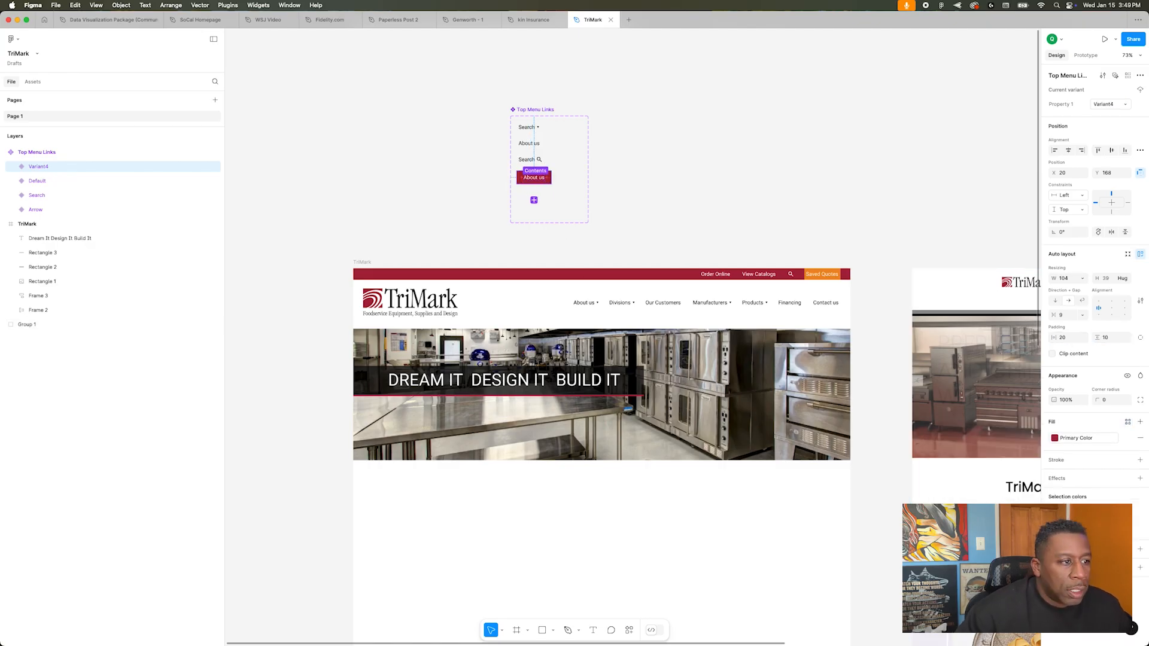
left_click(1103, 105)
Step: Place a copy of the Button variant on the hero and change its label to Learn More
left_click_drag(534, 178, 626, 406)
scroll(625, 410, "right", 4)
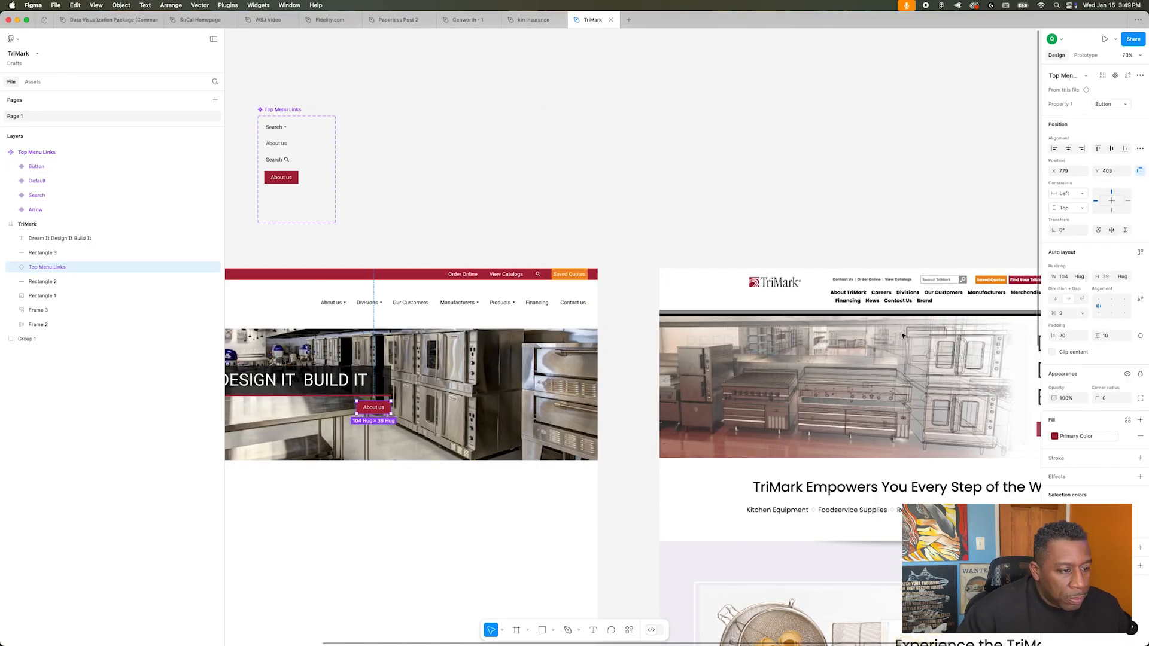
scroll(616, 413, "left", 4)
scroll(617, 413, "up", 5)
double_click(639, 399)
type("Learn More")
left_click(571, 115)
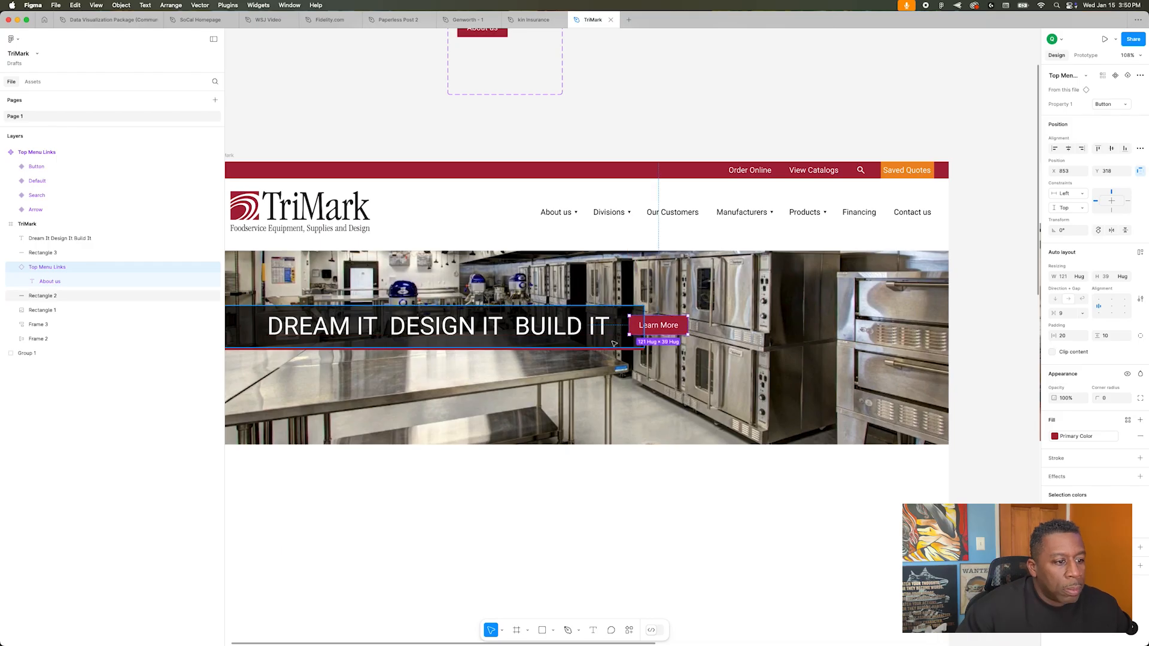
Step: Widen the dark band to 1003 behind the Learn More button and move it with the headline and button toward the hero's bottom
left_click(522, 354)
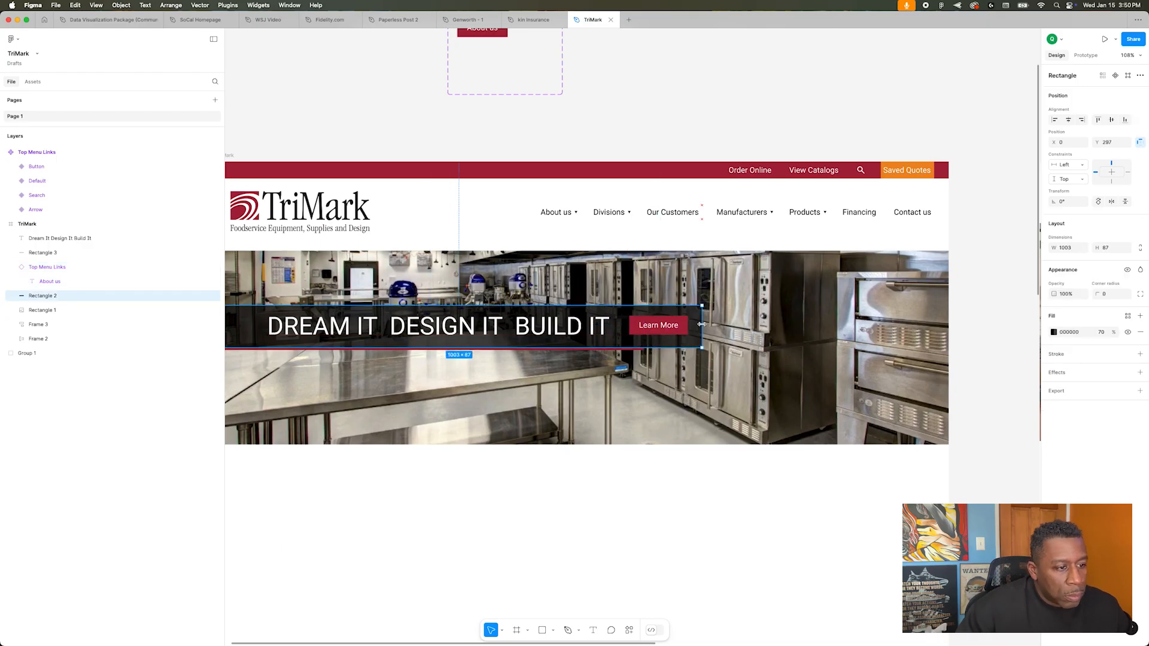
scroll(524, 354, "left", 3)
left_click(566, 328)
left_click(785, 327, "shift")
left_click(813, 327, "shift")
left_click_drag(688, 328, 688, 389)
left_click_drag(785, 395, 423, 432)
left_click_drag(509, 418, 788, 395)
Step: Give the hero headline a lighter Roboto weight
left_click(337, 367)
left_click(455, 387)
left_click(1075, 363)
left_click(1073, 349)
left_click(317, 379)
Step: Using the layout grid, align the headline with the logo's left edge and bring the Learn More button closer to it
left_click(365, 386)
key("shift+g")
left_click_drag(431, 389, 393, 389)
left_click(745, 389)
left_click_drag(830, 386, 744, 389)
left_click(323, 394)
key("shift+g")
Step: Wrap the headline and Learn More button in an auto layout, and combine it with the dark band in a second auto layout
scroll(307, 392, "down", 3)
scroll(312, 391, "down", 5)
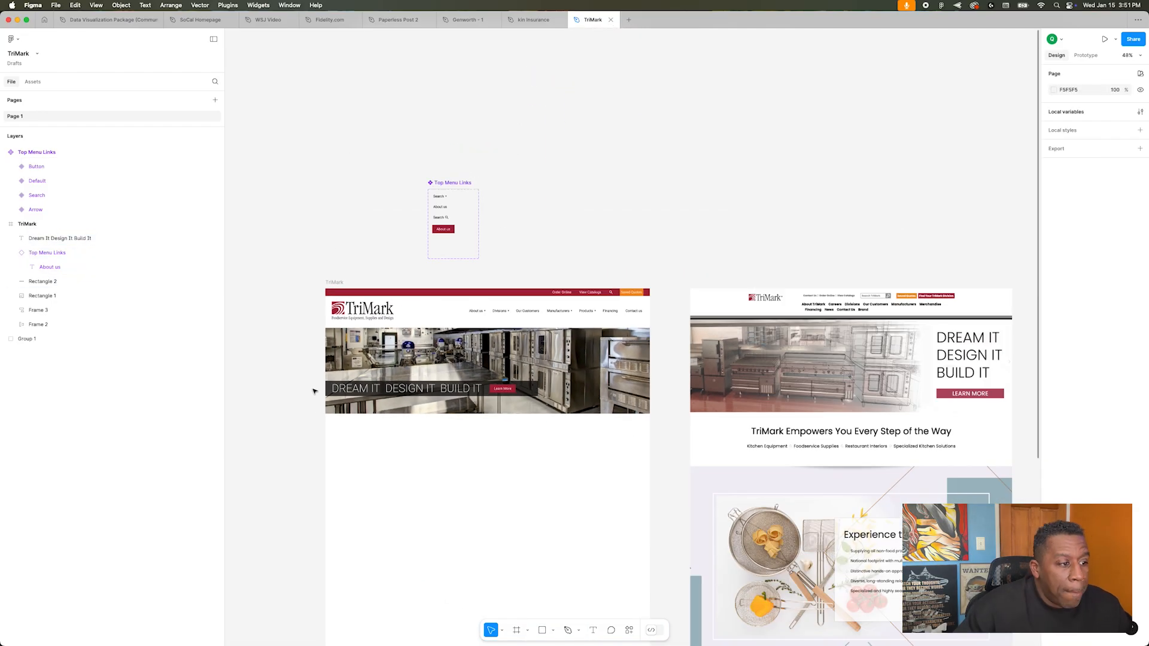
scroll(313, 389, "up", 10)
scroll(599, 426, "down", 4)
left_click(724, 370)
left_click(646, 370, "shift")
key("shift+a")
left_click(784, 374, "shift")
key("shift+a")
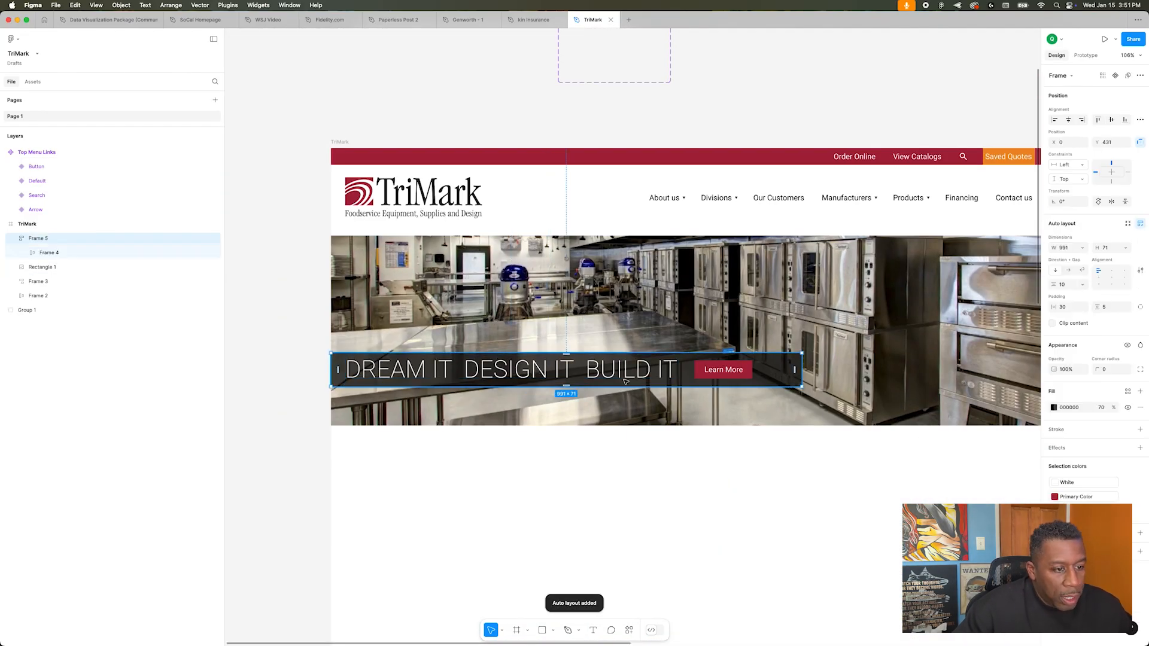
Step: Check the header and hero band against the layout grid and at different view sizes
key("shift+g")
key("shift+g")
left_click(310, 377)
scroll(311, 377, "down", 2)
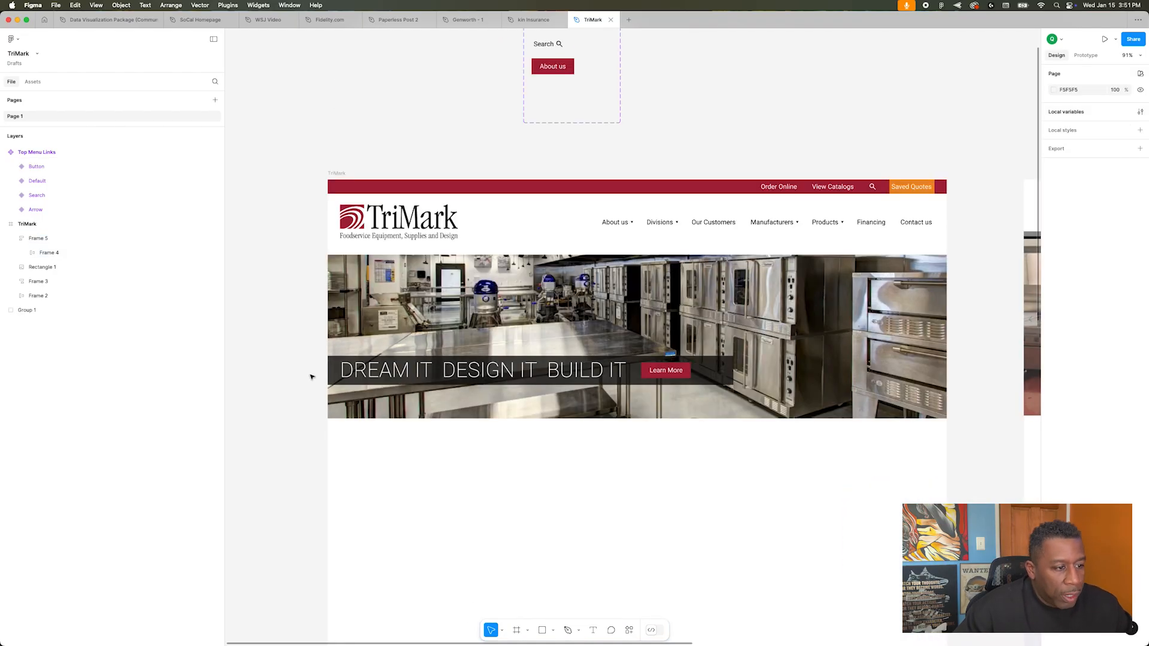
left_click(799, 240)
left_click(313, 348)
scroll(313, 348, "down", 4)
scroll(307, 371, "up", 5)
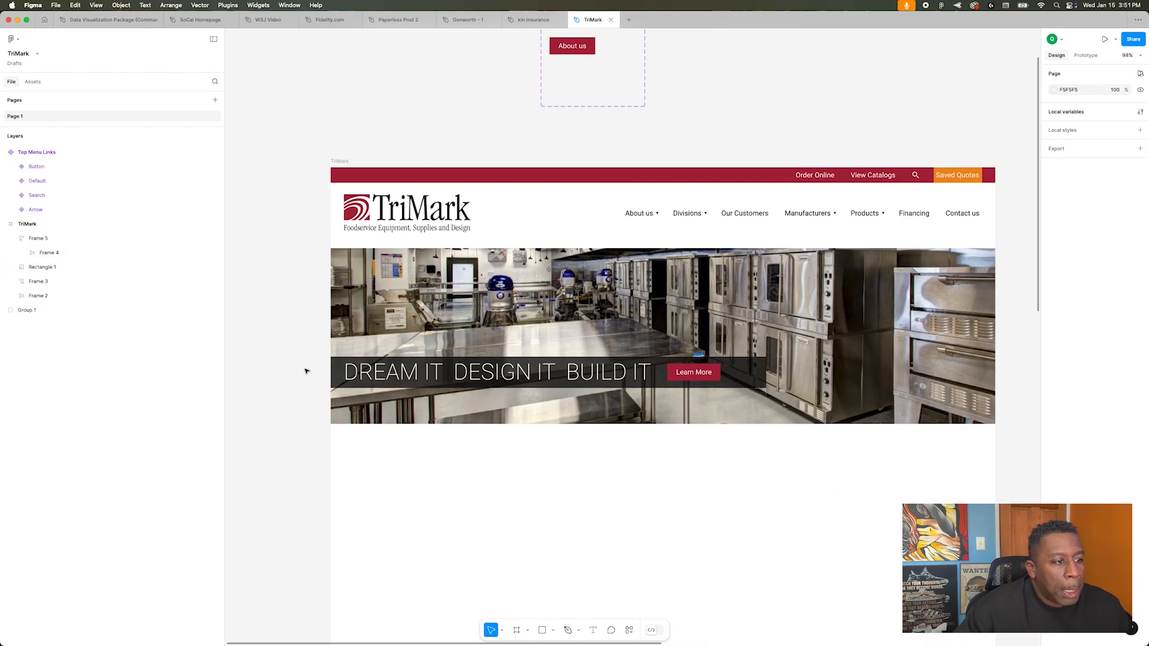
scroll(306, 371, "down", 5)
Step: Switch to Chrome, open the trimarkusa.com homepage, and enlarge the browser window
key("super+Tab")
key("super+Tab")
key("super+Tab")
mouse_move(859, 634)
left_click(818, 625)
left_click(144, 174)
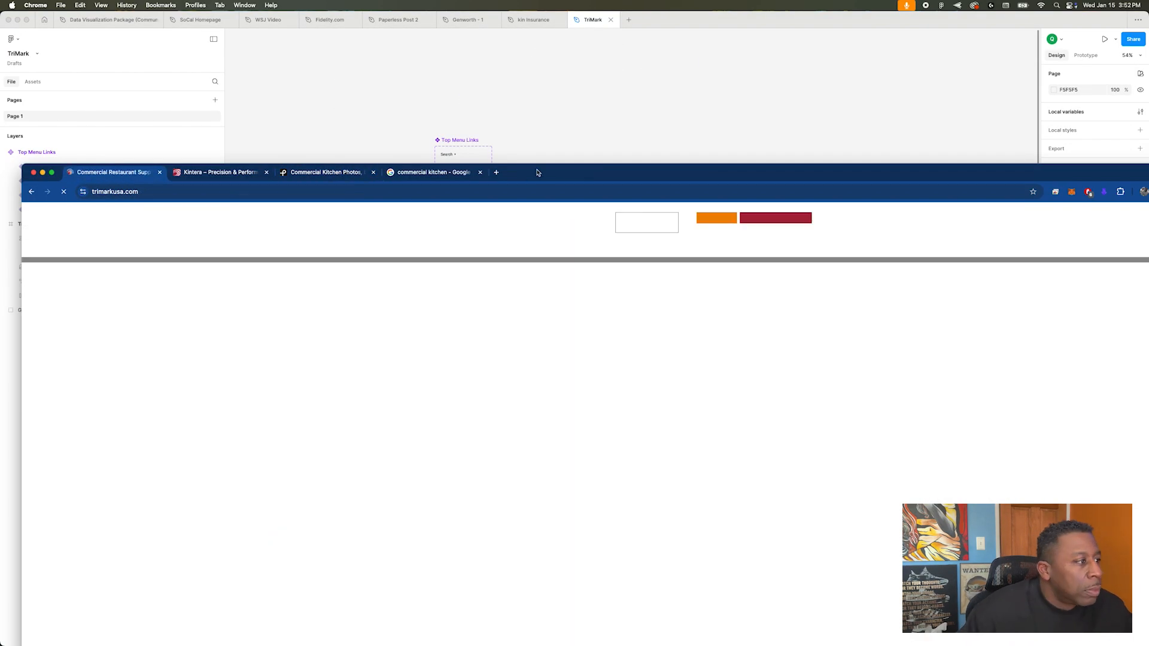
double_click(538, 173)
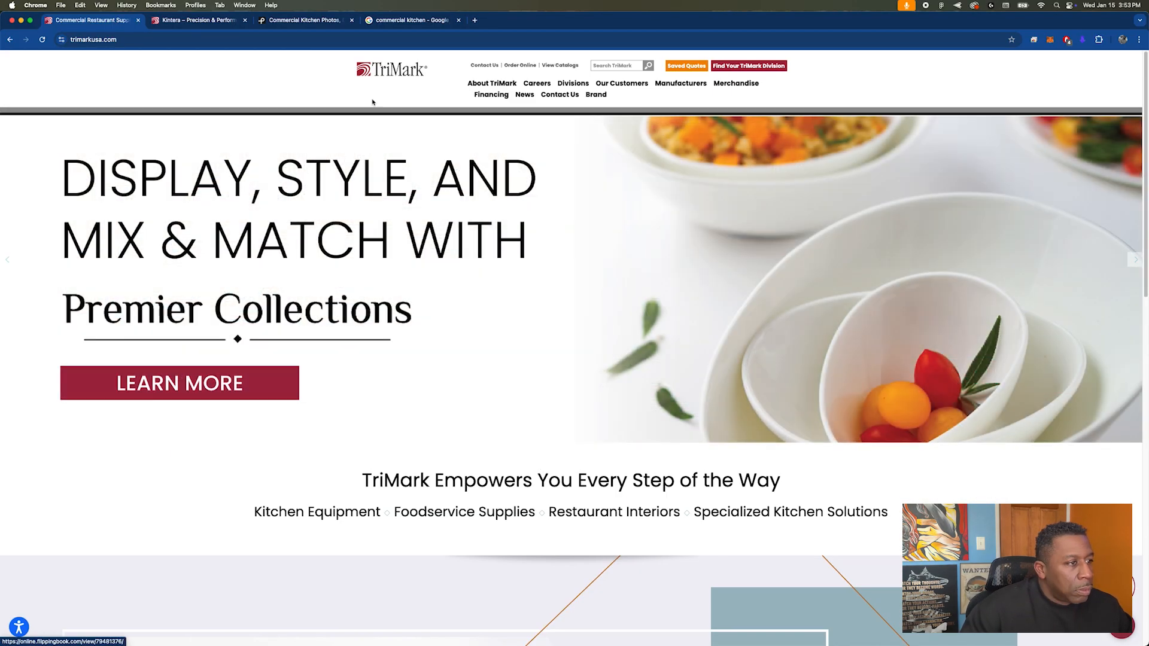
Step: Switch back to Figma and open the Fidelity.com design file
key("super+Tab")
key("super+Tab")
left_click(330, 20)
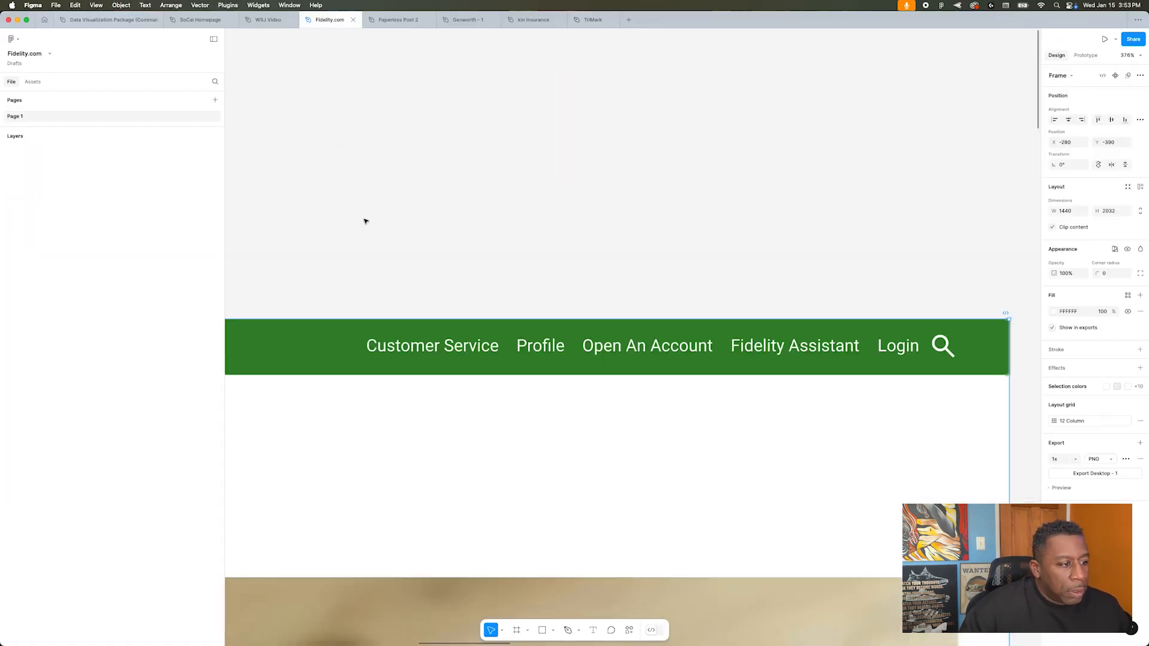
Step: Copy the row of three image cards from the Fidelity.com design and paste it into the TriMark homepage frame below the hero
scroll(372, 232, "down", 5)
scroll(383, 242, "left", 2)
key("super+c")
left_click(593, 20)
key("super+v")
left_click_drag(628, 336, 588, 469)
left_click_drag(38, 152, 27, 310)
left_click(311, 467)
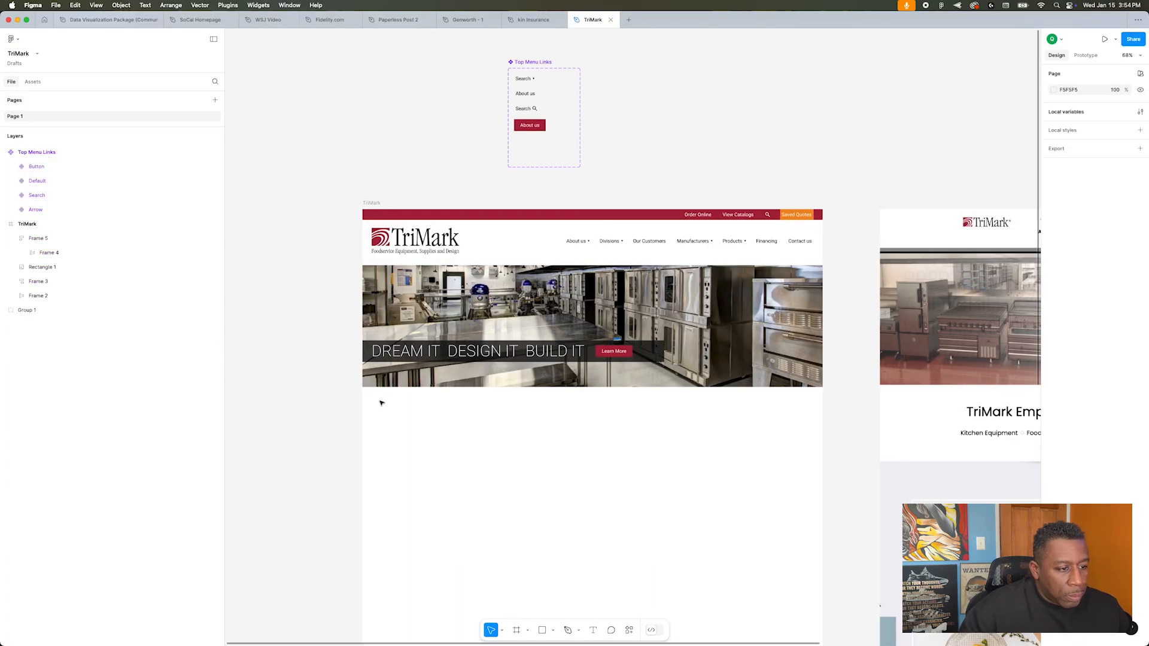
Step: Replace the three cards' pictures with TriMark banner images of cooking equipment, bowls and a refrigerator, cropped to fit the cards
double_click(450, 470)
left_click(1055, 332)
left_click(987, 417)
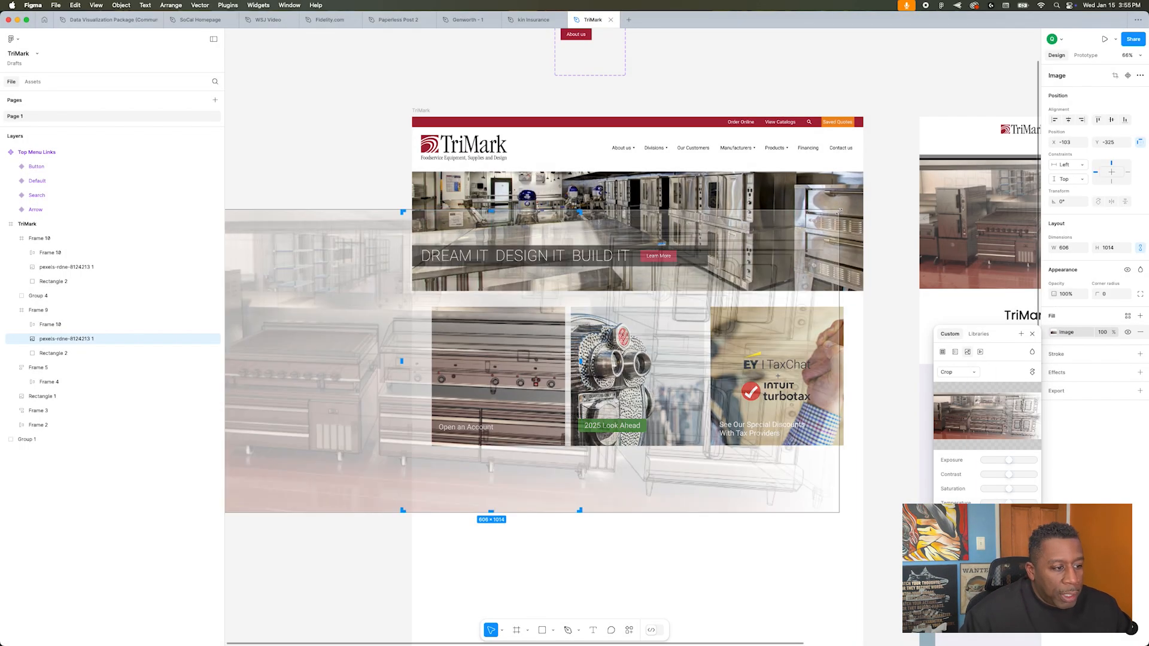
left_click(637, 401)
double_click(666, 372)
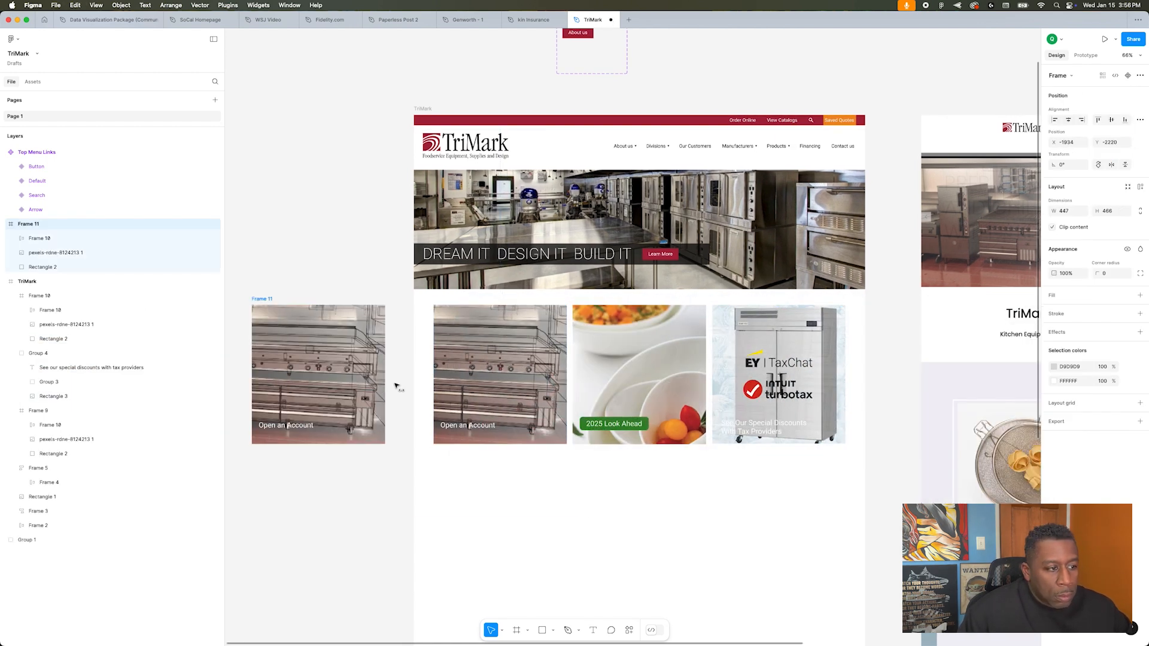
Step: Duplicate a card beside the page and fill it with the "Organize, Bake, and Serve" banner, cropped to the utensil trays
double_click(395, 386)
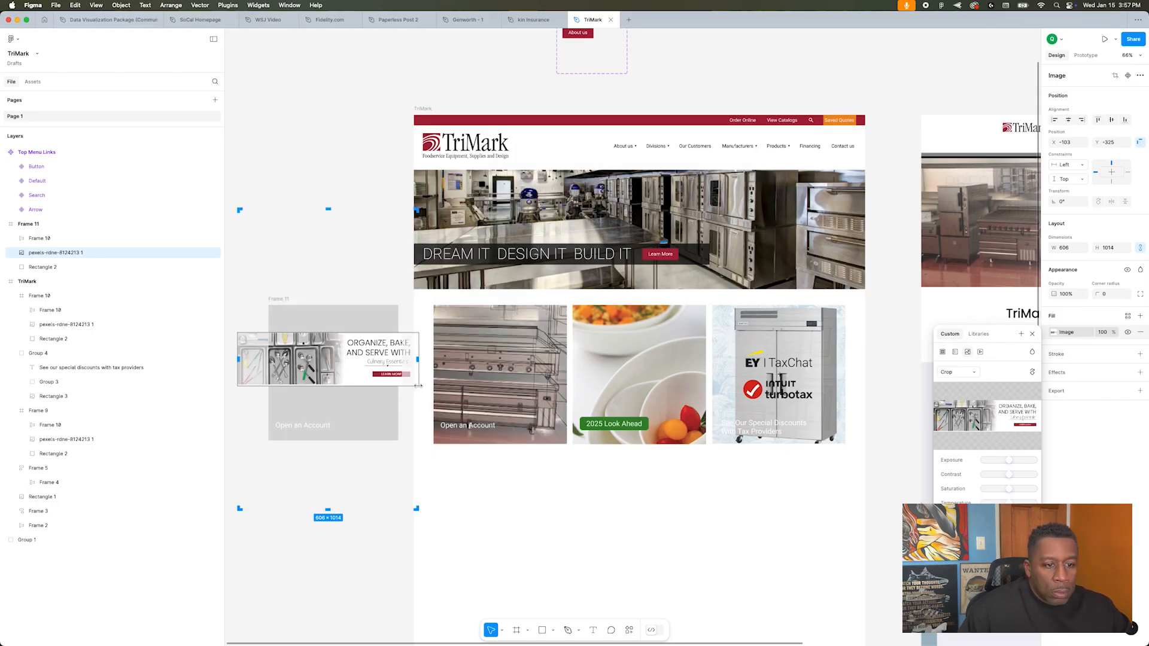
left_click_drag(311, 361, 322, 373)
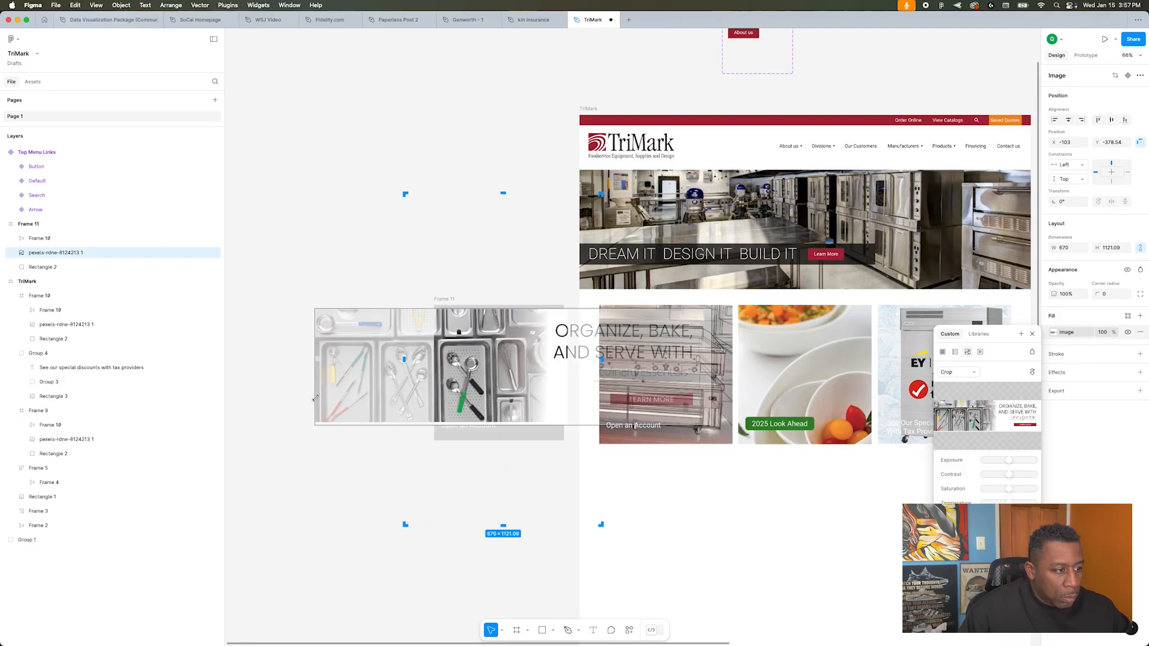
left_click_drag(450, 351, 586, 359)
left_click(351, 267)
scroll(346, 285, "down", 1)
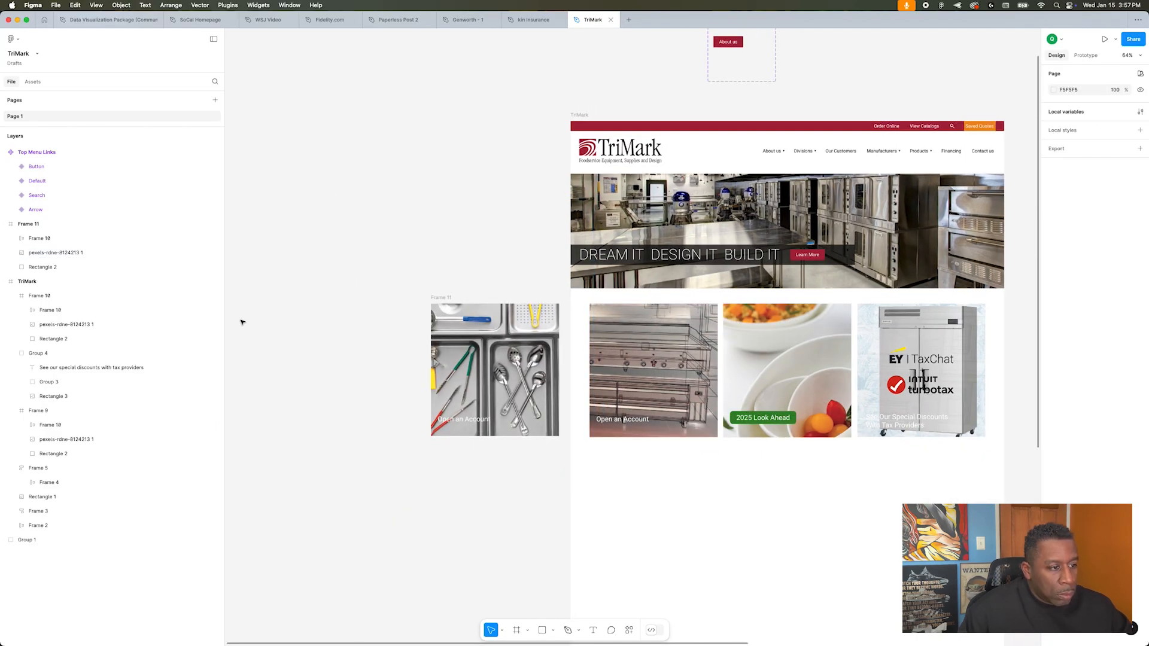
Step: Scale the four cards down to about 334 by 348 each and move the utensil card to the start of the row
left_click_drag(251, 298, 922, 461)
left_click_drag(432, 436, 507, 404)
left_click(440, 341)
left_click_drag(473, 299, 597, 299)
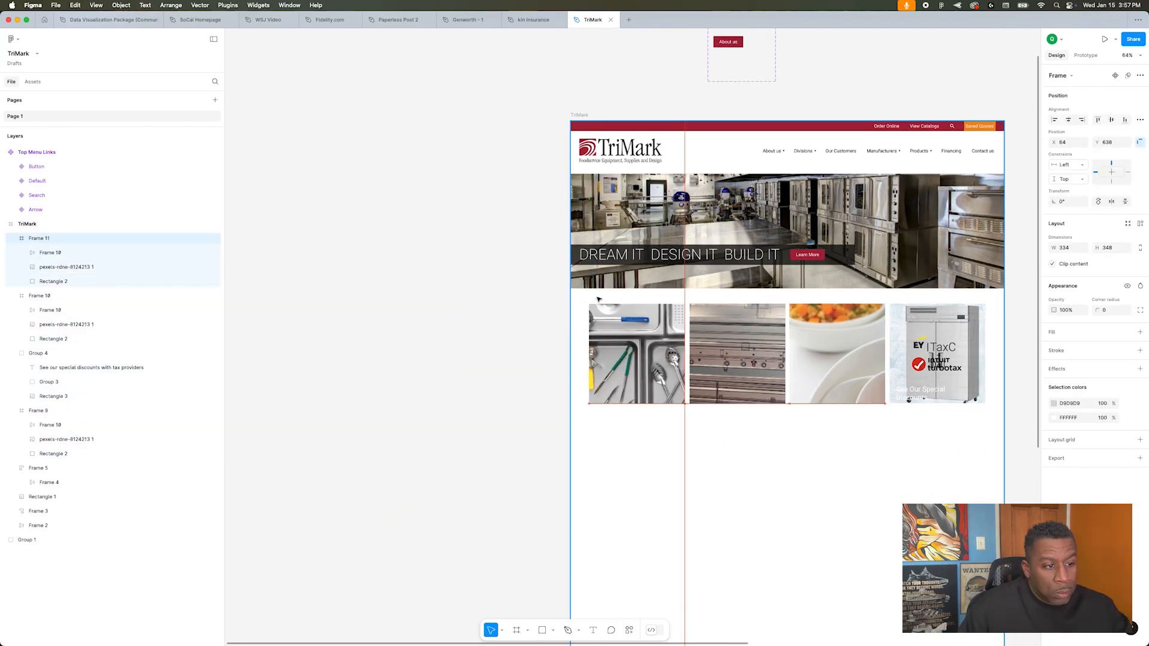
Step: Resize and reposition the photos inside the stove and bowl cards so that their subjects fill the cards
left_click(671, 292)
scroll(671, 291, "up", 4)
scroll(671, 291, "right", 4)
scroll(658, 291, "down", 2)
double_click(554, 379)
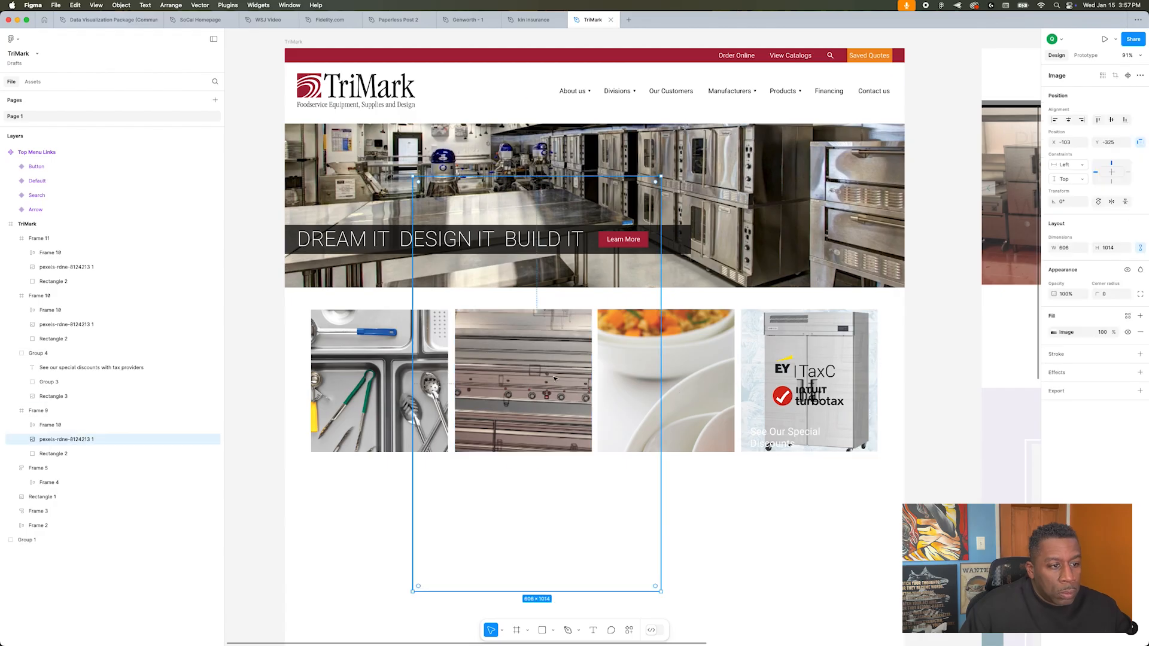
left_click(644, 349)
left_click_drag(733, 270, 742, 371)
left_click_drag(658, 419, 647, 336)
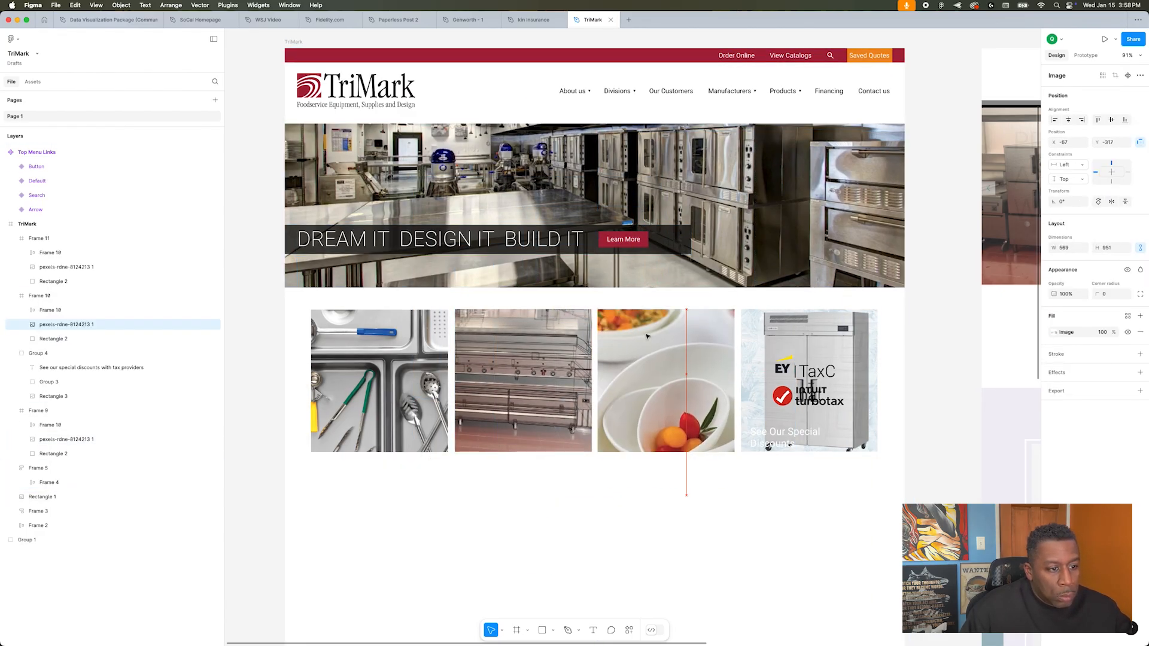
Step: Delete the tax logos and text from the refrigerator card and the leftover label from the utensil card
double_click(805, 392)
key("Delete")
double_click(786, 432)
key("Delete")
left_click(613, 399)
left_click(68, 267)
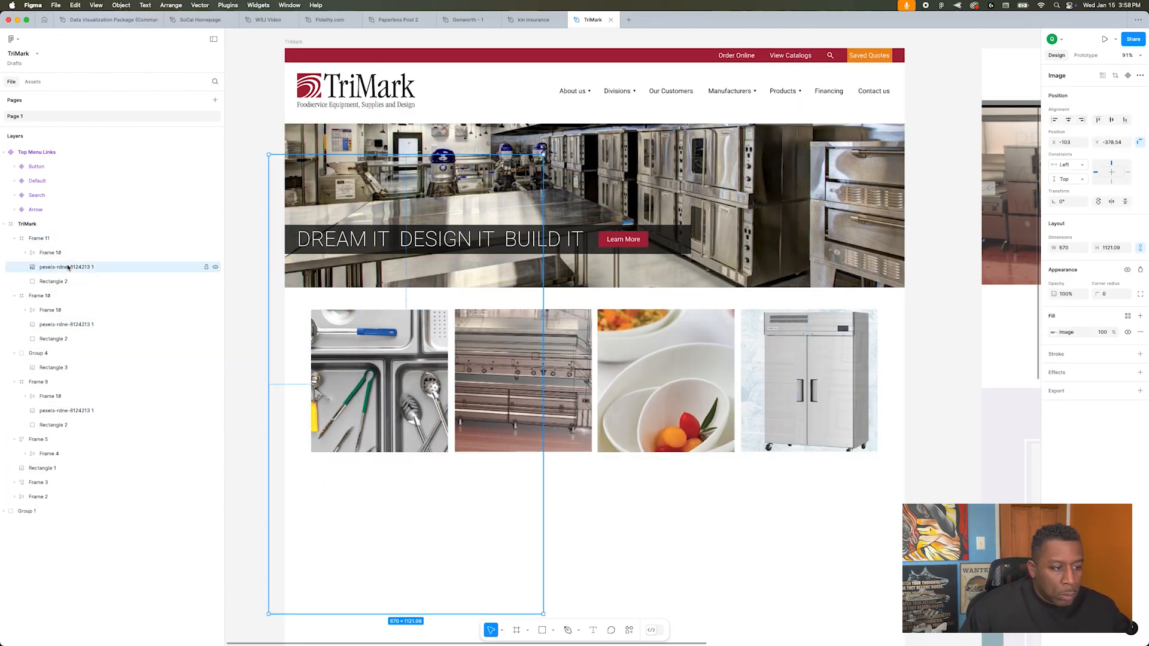
left_click(54, 252)
key("Delete")
Step: Combine the hero image and its headline band in an auto layout aligned bottom-left, and move it further down the page
left_click(47, 239)
left_click(46, 282, "shift")
left_click(46, 368, "shift")
left_click(15, 367)
left_click(802, 509)
left_click(488, 240)
left_click(772, 192, "shift")
key("shift+a")
left_click(1098, 283)
left_click_drag(659, 180, 658, 531)
Step: Move the four cards up beneath the header and scale the row to span the 12-column layout grid
left_click(809, 383)
left_click_drag(371, 383, 371, 212)
key("shift+g")
left_click_drag(311, 282, 297, 286)
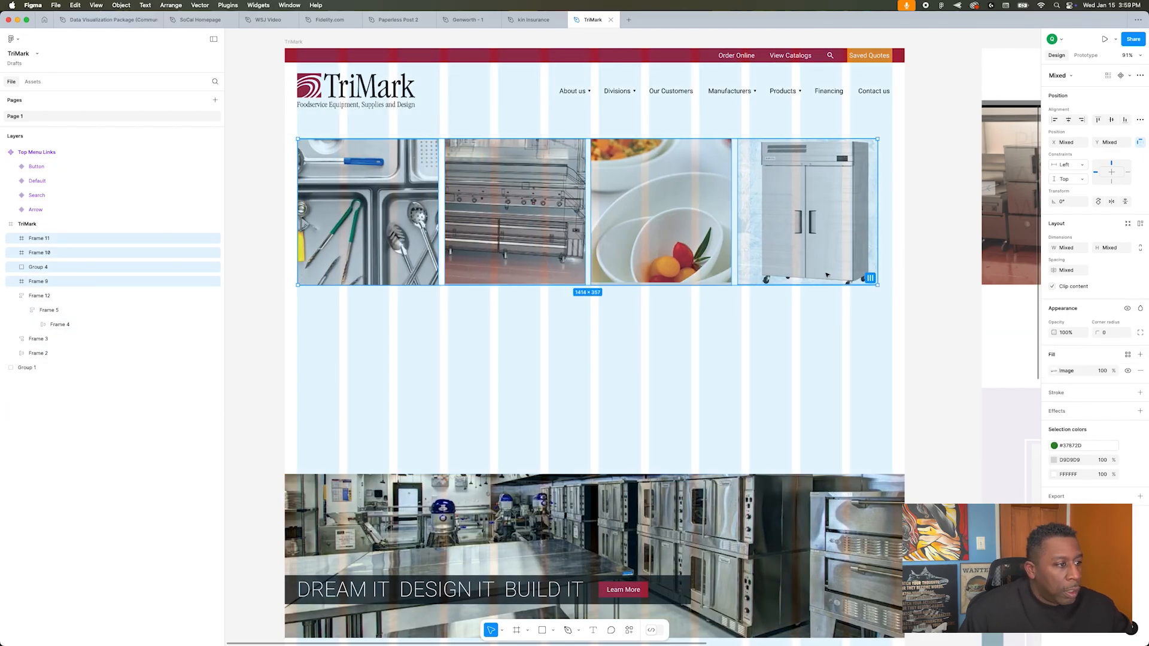
left_click_drag(877, 285, 889, 289)
Step: Set the spacing between the four cards to 16
left_click(940, 311)
left_click(820, 216)
left_click(665, 210, "shift")
left_click(479, 205, "shift")
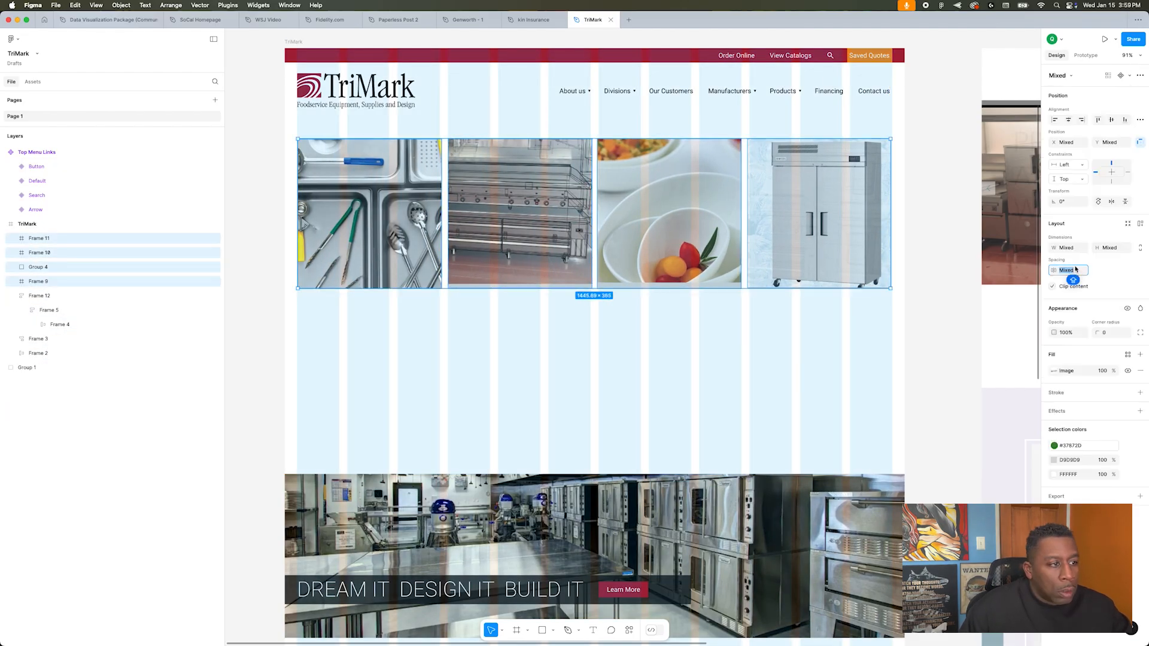
type("16")
key("Return")
Step: Move the stove card to the start of the row, and enlarge and reposition the photo in the bowl card
double_click(528, 224)
key("shift+g")
key("Escape")
left_click_drag(528, 223, 443, 223)
double_click(676, 228)
left_click_drag(677, 227, 679, 281)
left_click_drag(803, 403, 814, 419)
left_click_drag(700, 281, 698, 237)
left_click(492, 318)
Step: Copy the hero's dark headline band onto the stove card and bring it in front of the photo
scroll(492, 318, "right", 8)
scroll(492, 318, "left", 9)
double_click(471, 522)
left_click_drag(471, 523, 450, 192)
right_click(482, 251)
left_click(519, 322)
scroll(768, 397, "up", 3)
Step: Stack the copied headline above its Learn More button, with 36-size text and the block narrowed to about 180 wide
double_click(467, 371)
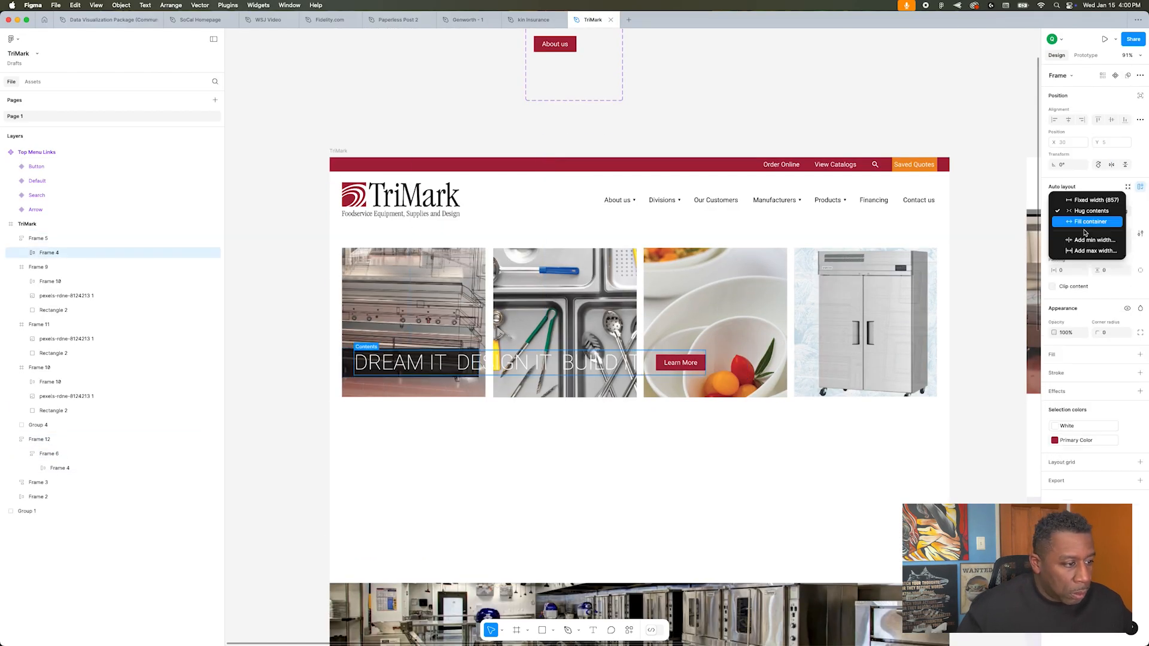
left_click(473, 363)
left_click_drag(419, 349, 419, 262)
left_click(413, 303, "super")
left_click(1126, 324)
left_click(1109, 449)
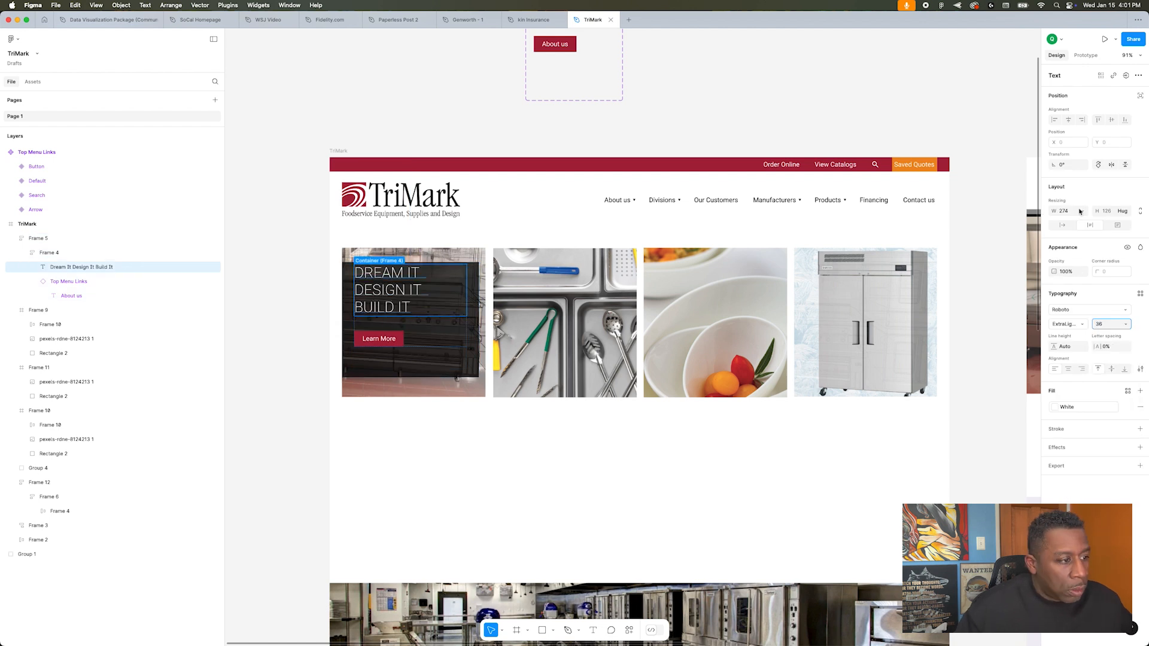
left_click_drag(468, 333, 402, 319)
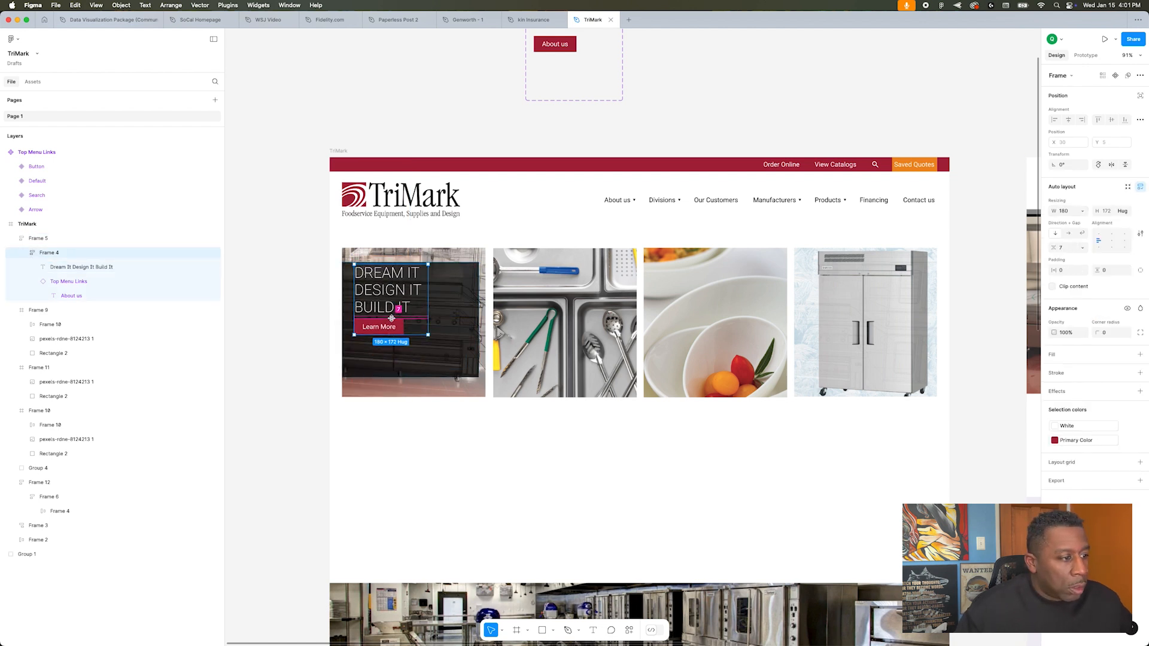
Step: Fit the dark band to its stacked content, adjust its padding, and place it at the lower left of the stove card
key("Escape")
left_click(1100, 285)
left_click_drag(409, 346, 409, 374)
left_click(291, 334)
left_click(352, 318)
left_click(366, 294)
left_click(374, 326)
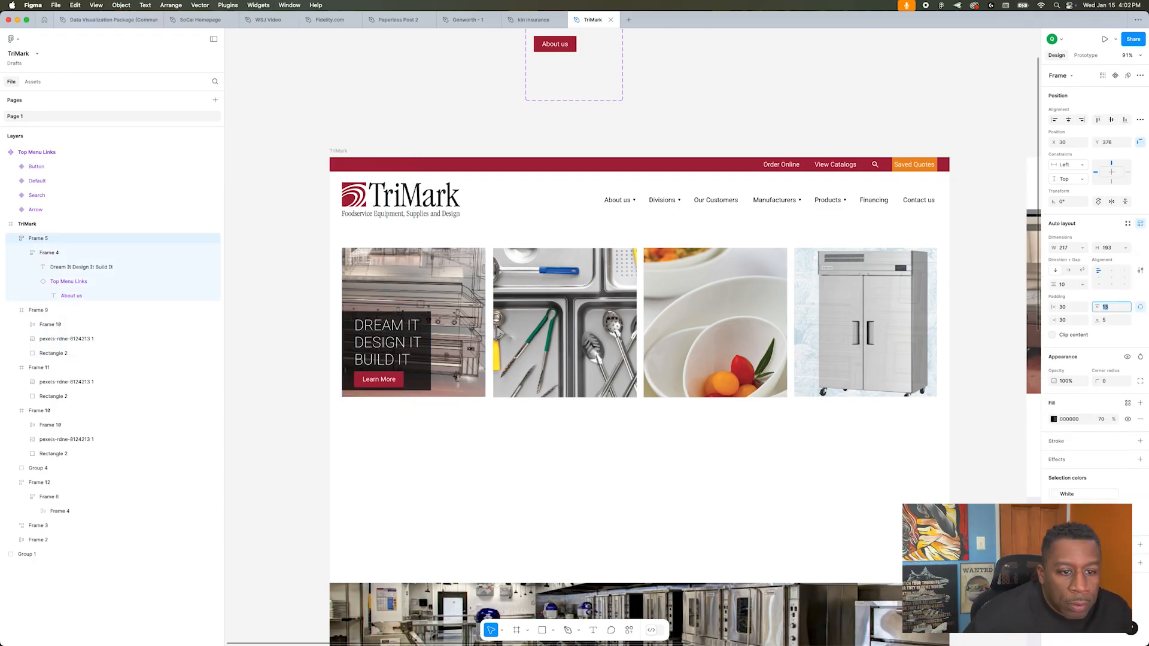
Step: Copy the finished headline band from the stove card onto the utensil card
left_click_drag(390, 344, 542, 344, "alt")
left_click(674, 431)
double_click(557, 350)
left_click(569, 289)
key("shift+a")
key("super+z")
key("super+z")
Step: Rework the band inside the utensil card as a single auto layout with padding of 30 left, 10 top and 15 bottom
left_click(90, 394)
left_click(89, 383)
right_click(539, 319)
left_click(567, 443)
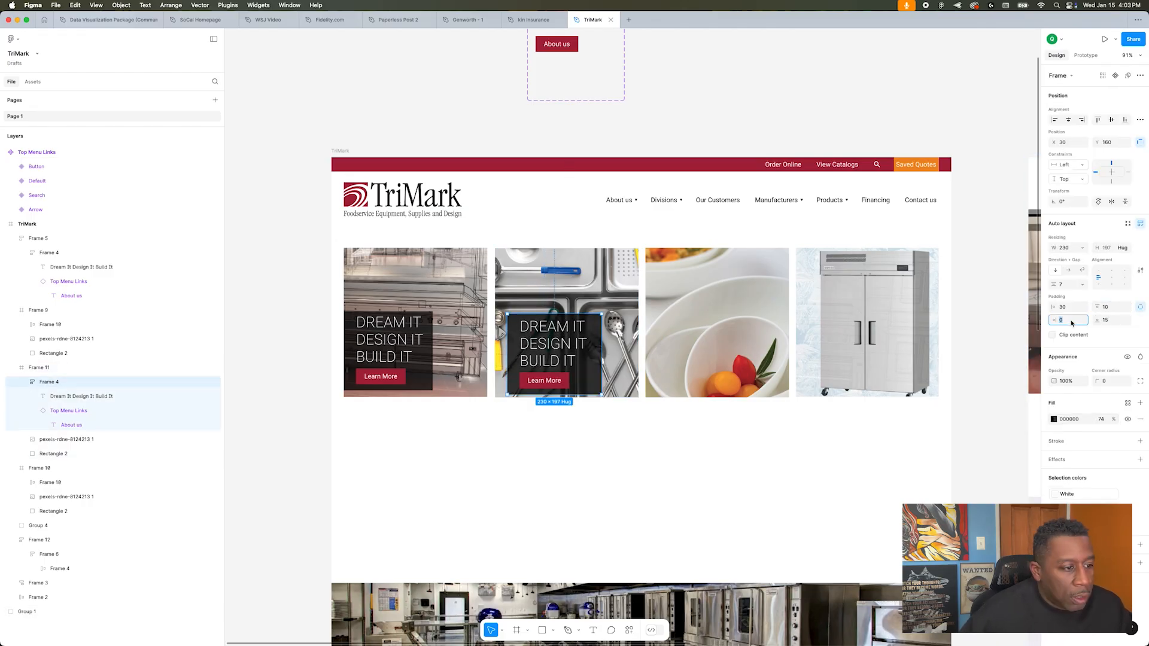
left_click(563, 340)
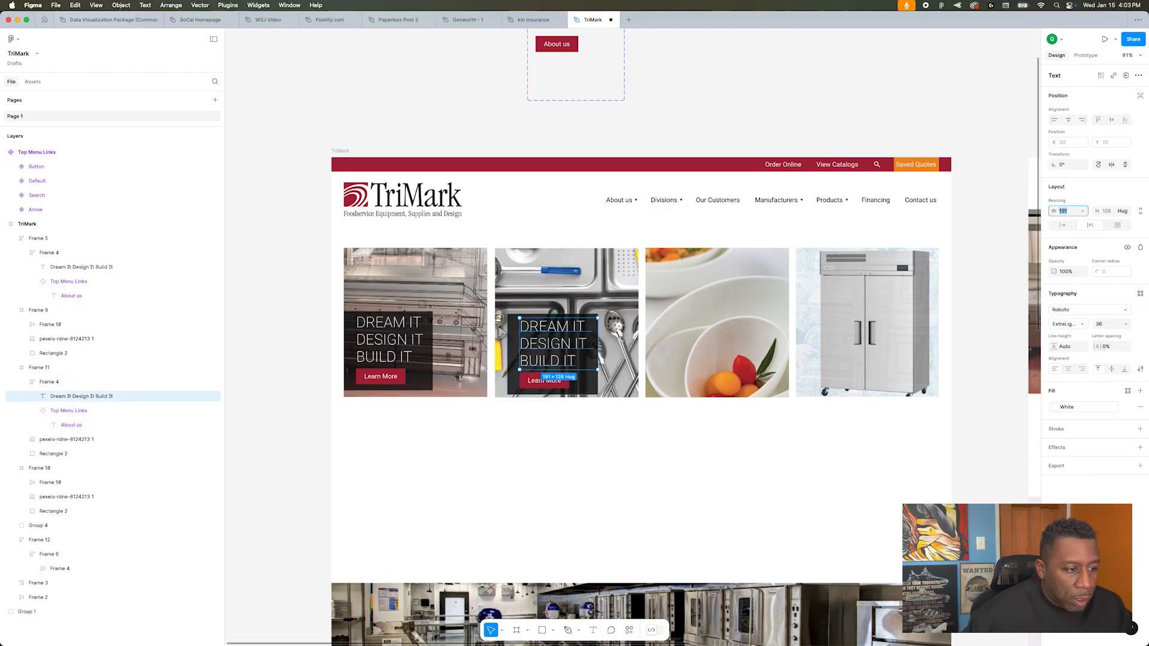
Step: Take the band out of the utensil photo frame and wrap both in an auto layout aligned bottom-left
left_click(60, 383)
left_click_drag(59, 386, 24, 363)
left_click(20, 383, "shift")
left_click(1099, 284)
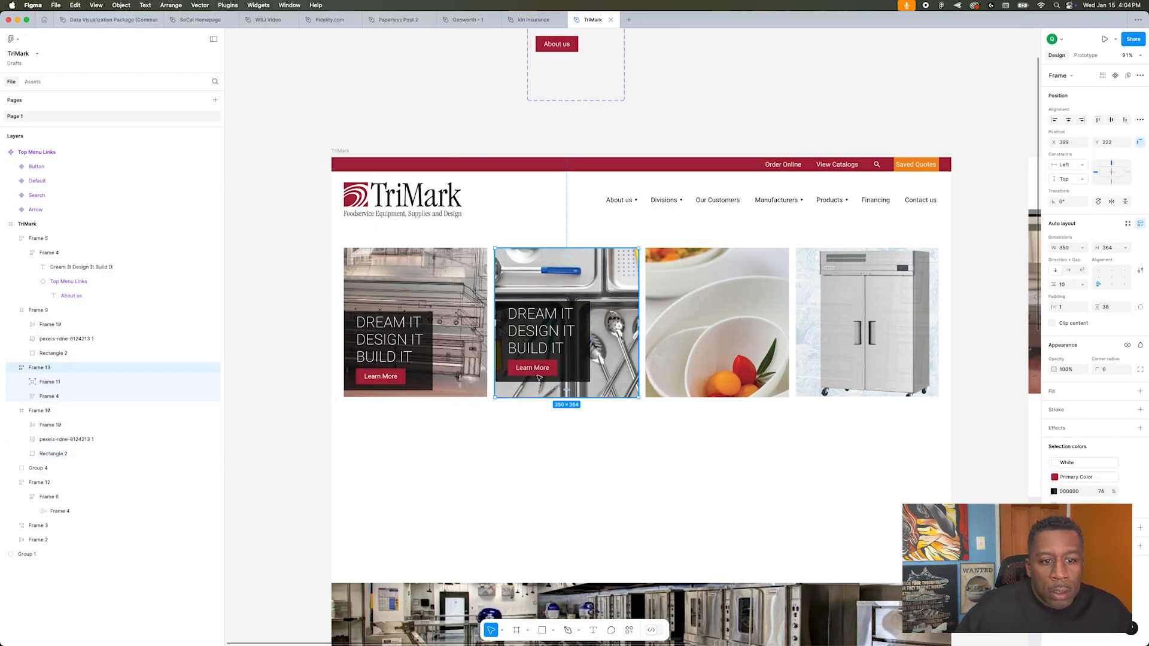
Step: Replace the stove, bowl and refrigerator cards with copies of the utensil auto layout card
left_click(446, 285)
key("Delete")
left_click(401, 347)
key("Delete")
left_click_drag(599, 353, 722, 347, "alt")
left_click(748, 314)
key("Delete")
left_click(862, 324)
key("Delete")
left_click_drag(722, 347, 872, 347, "alt")
left_click(817, 467)
Step: Set the four cards' horizontal padding to 0 and slightly reduce the gap between them against the layout grid
left_click(852, 359)
left_click(709, 353, "shift")
left_click(556, 354, "shift")
left_click(413, 353, "shift")
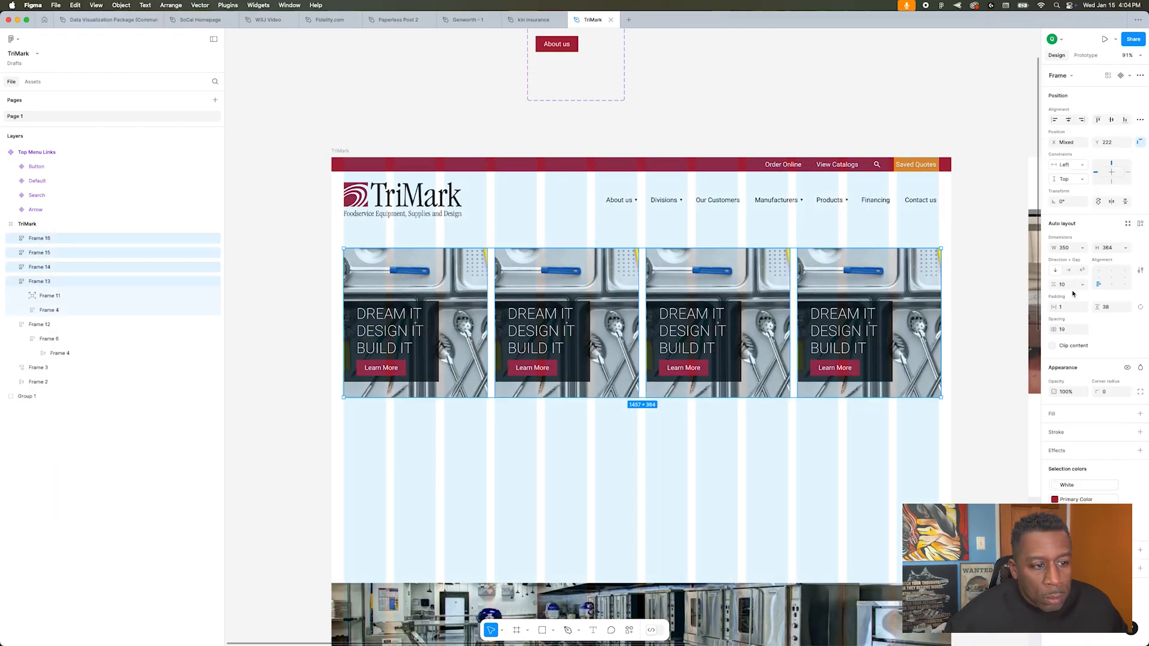
key("Down")
key("Down")
left_click(305, 327)
key("shift+g")
Step: Replace the first card's photo with the cooking equipment image and reposition its crop
double_click(538, 284)
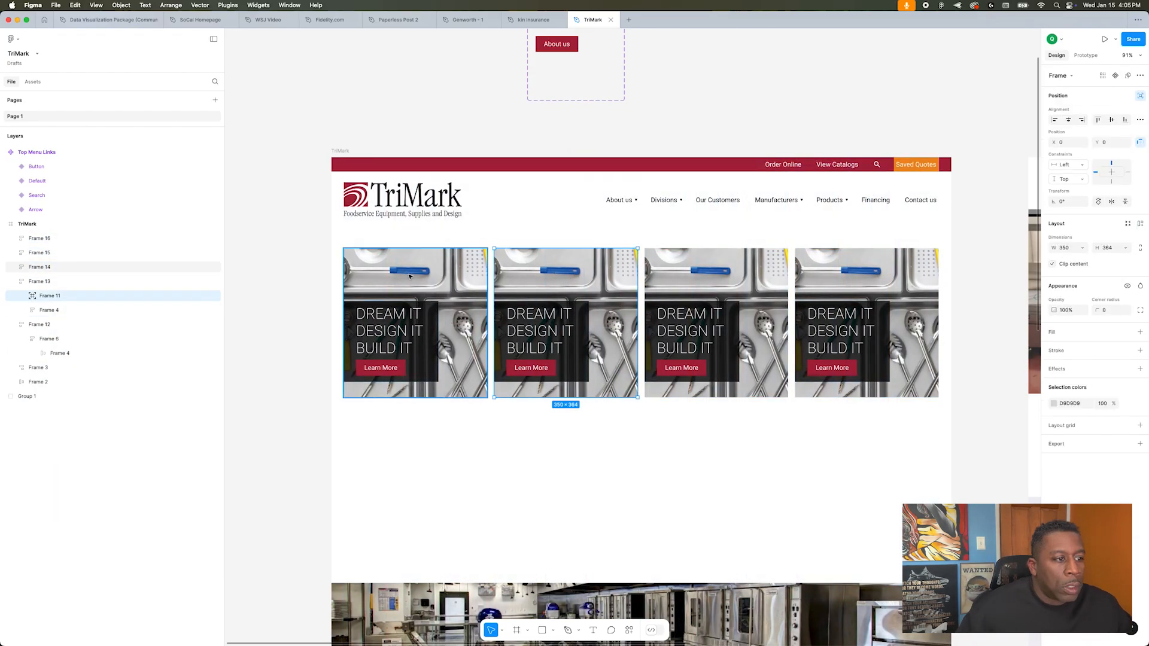
double_click(415, 284)
double_click(415, 284)
left_click(988, 416)
left_click_drag(556, 275, 212, 241)
key("Escape")
Step: Replace the second card's photo with the bowl image and reposition its crop on the bowls and fruit
left_click(696, 285)
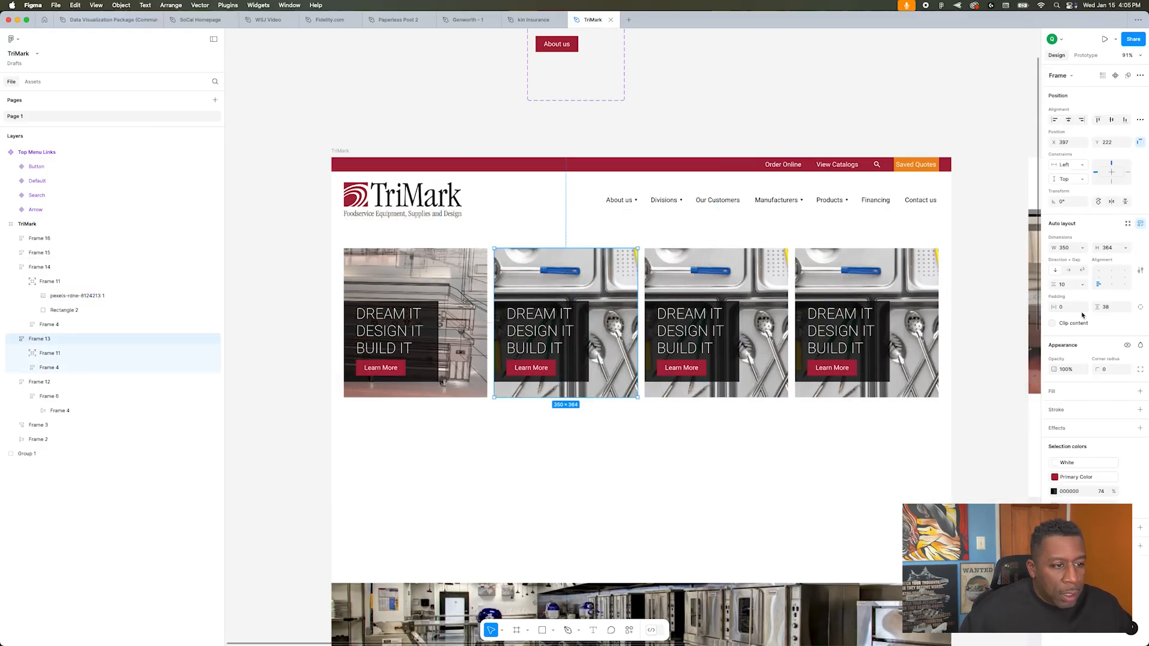
double_click(565, 284)
left_click(1054, 332)
left_click(988, 416)
left_click_drag(807, 335, 394, 302)
Step: Replace the third card's photo with the "Prep, Cook, and Chill" refrigerator banner and shift its crop
double_click(696, 323)
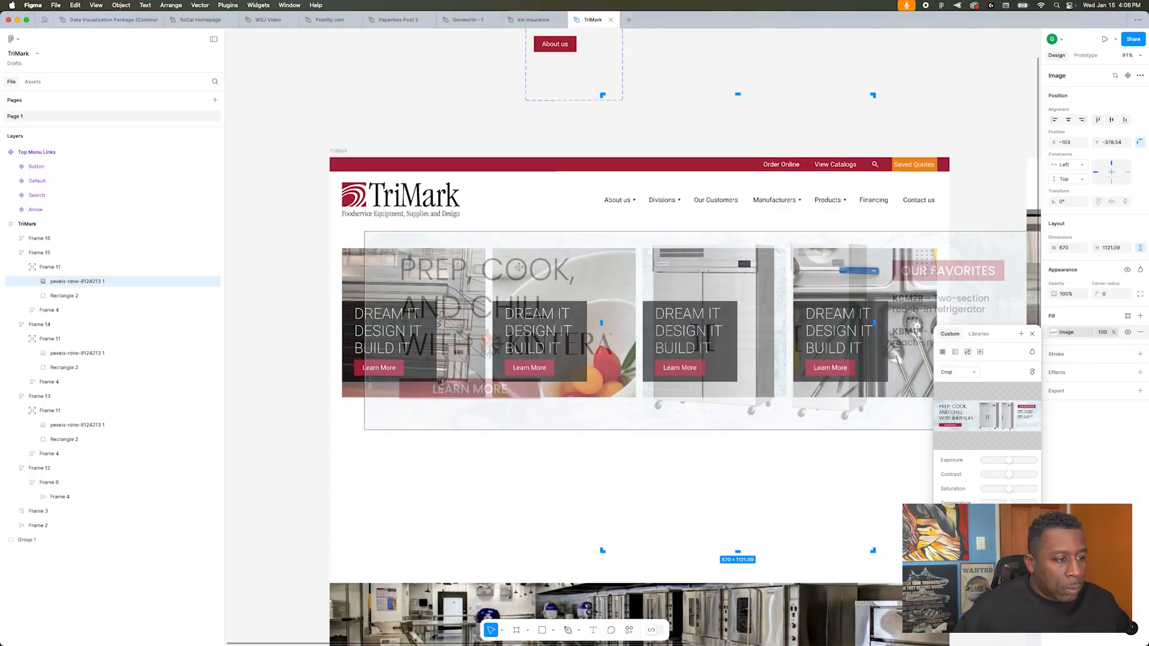
left_click_drag(694, 477, 661, 477)
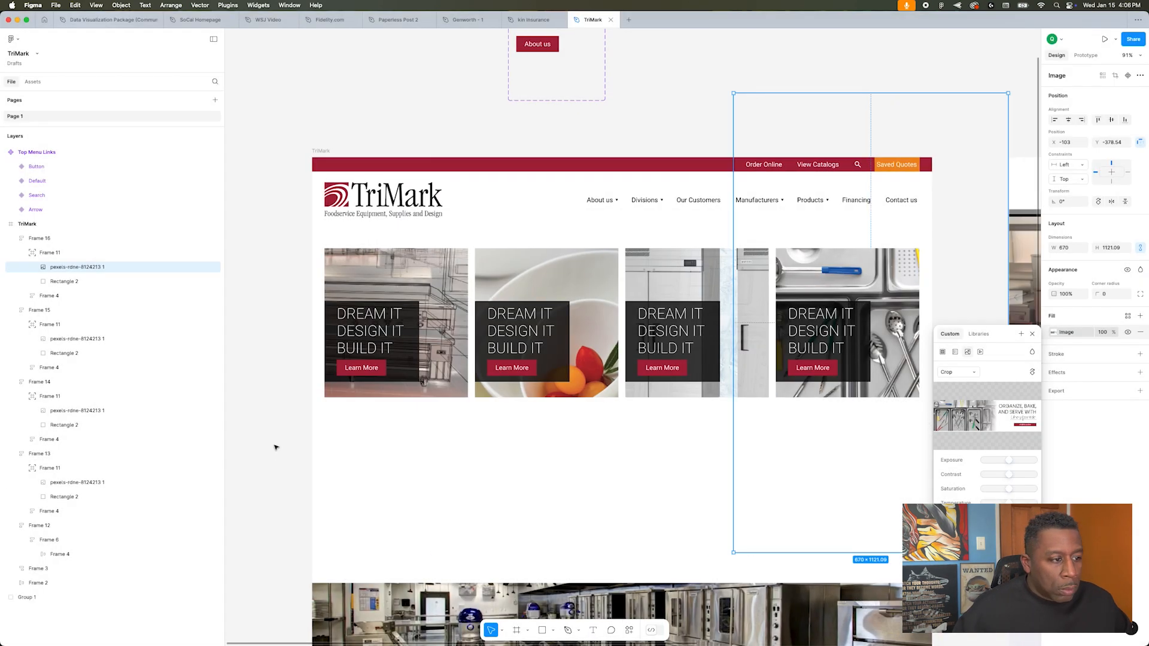
scroll(627, 270, "down", 3)
key("Escape")
Step: Change the second card's headline to "Display, Style, and Mix & Match" and set it in title case
key("super+Tab")
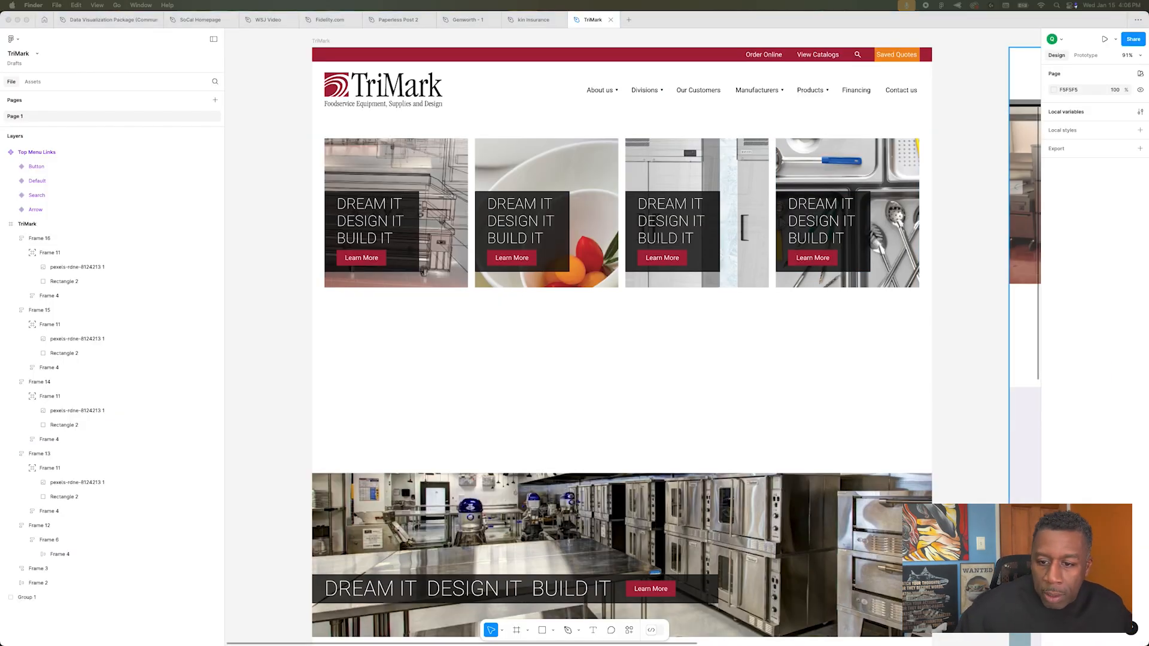
double_click(531, 218)
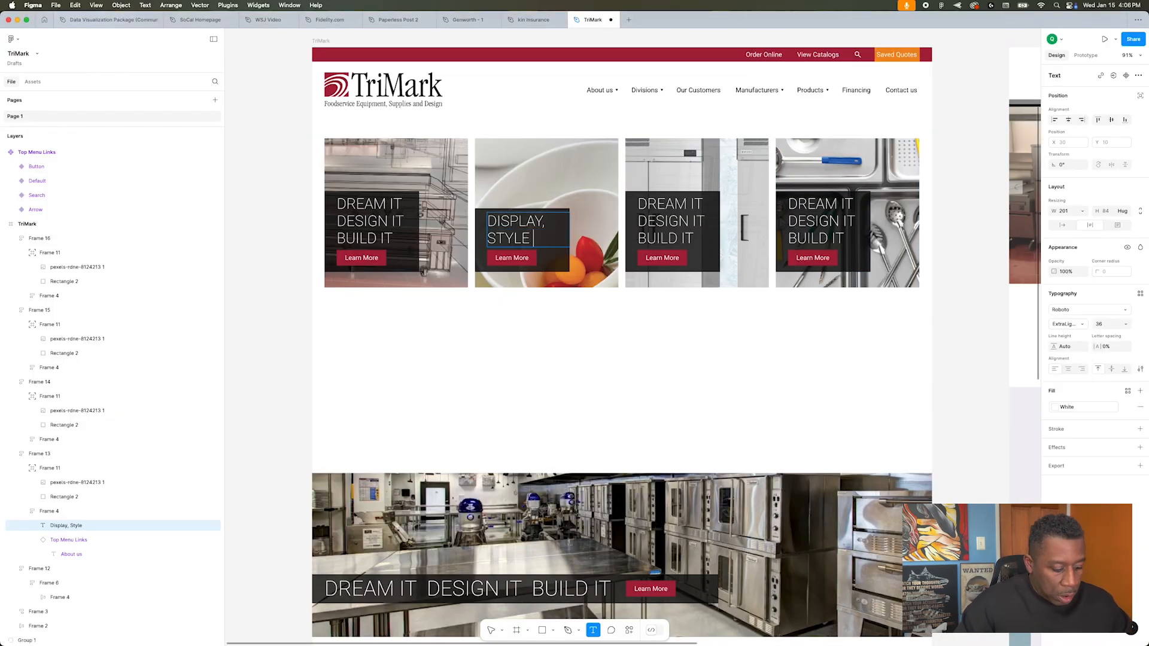
left_click(1140, 370)
left_click(1008, 472)
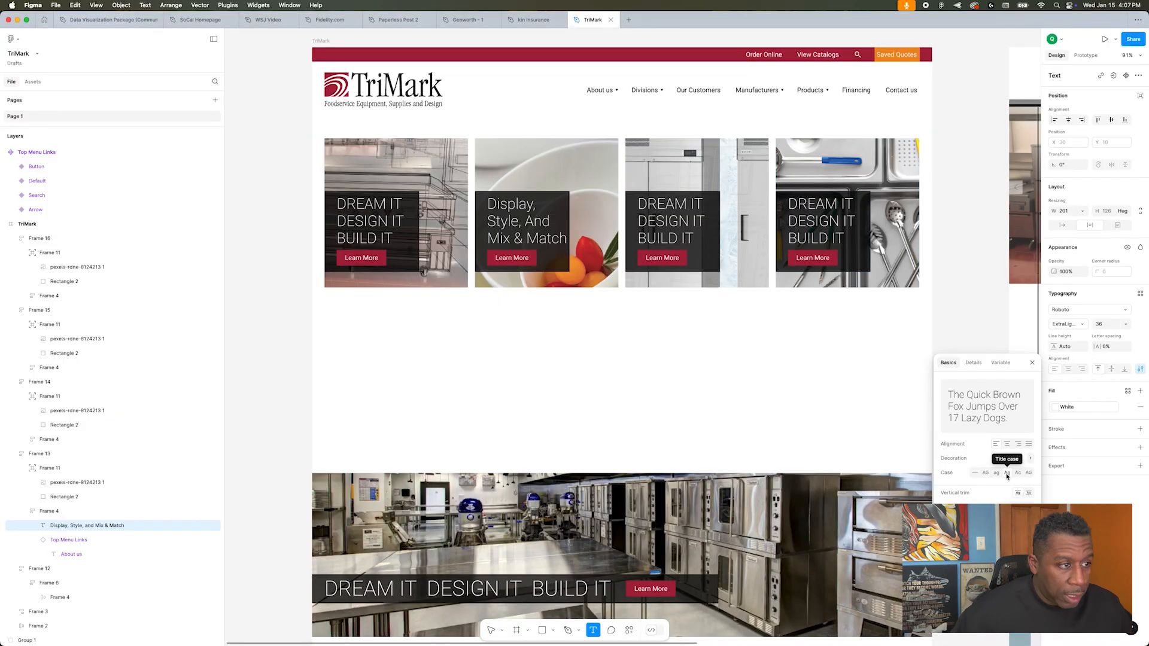
Step: Set the first card's headline in title case and create a text style named H3 from it
double_click(359, 228)
left_click(1007, 472)
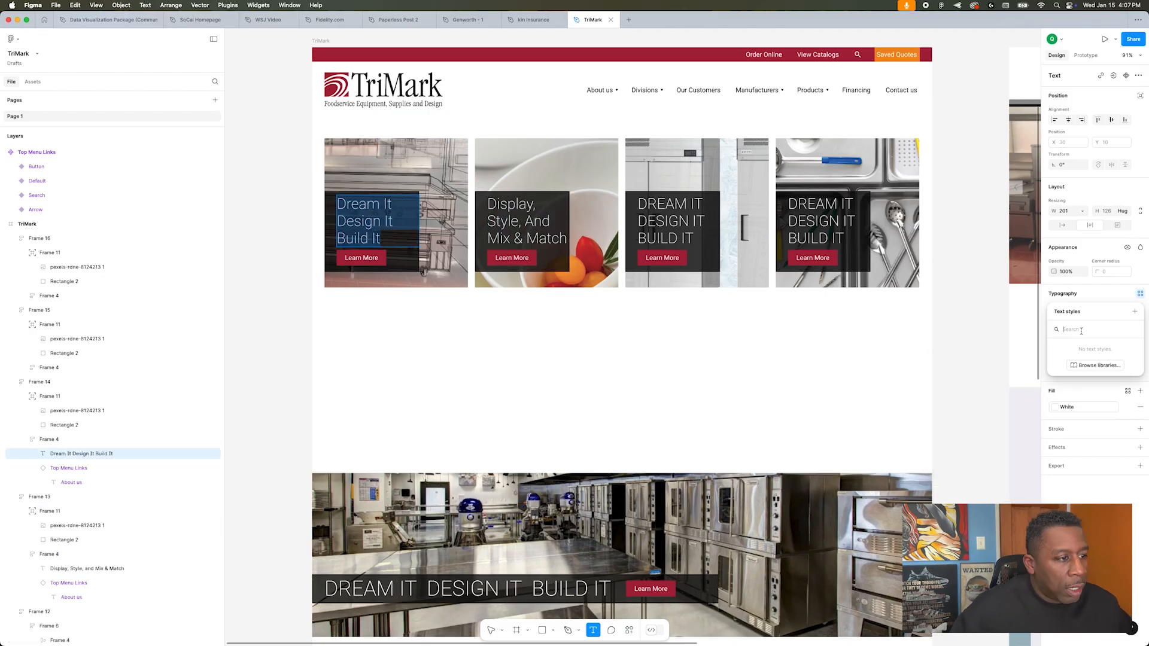
left_click(1135, 311)
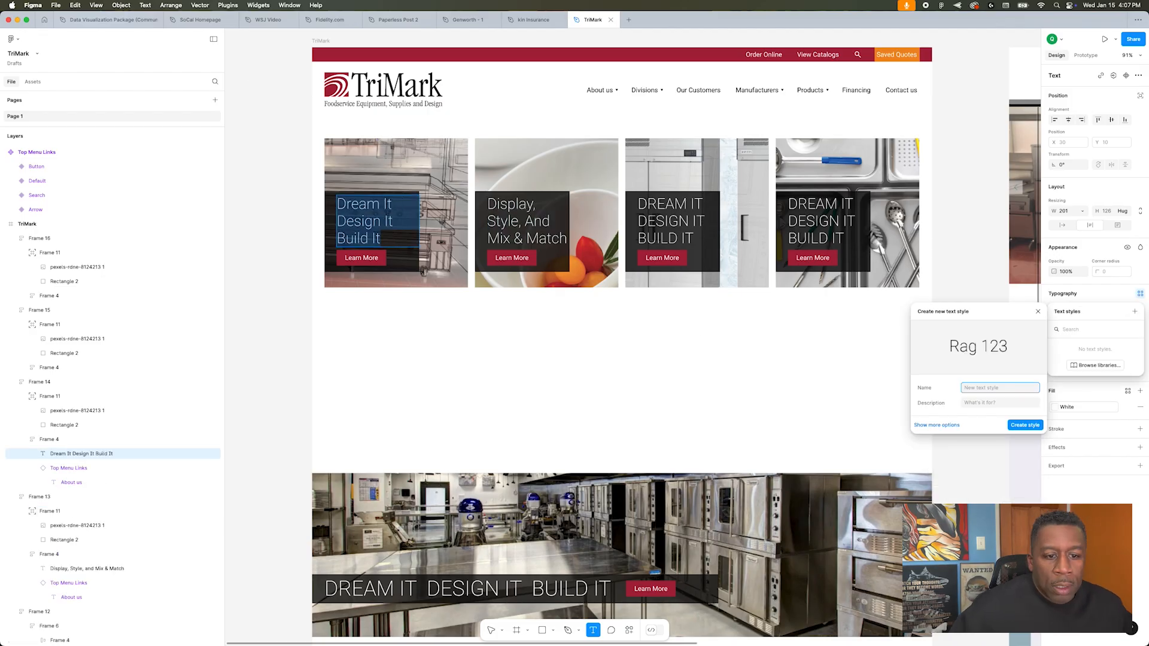
left_click(1026, 426)
Step: Apply the H3 text style to the second and third cards' headlines, and widen the second headline
triple_click(548, 238)
left_click(1141, 294)
triple_click(673, 221)
left_click(291, 125)
double_click(526, 221)
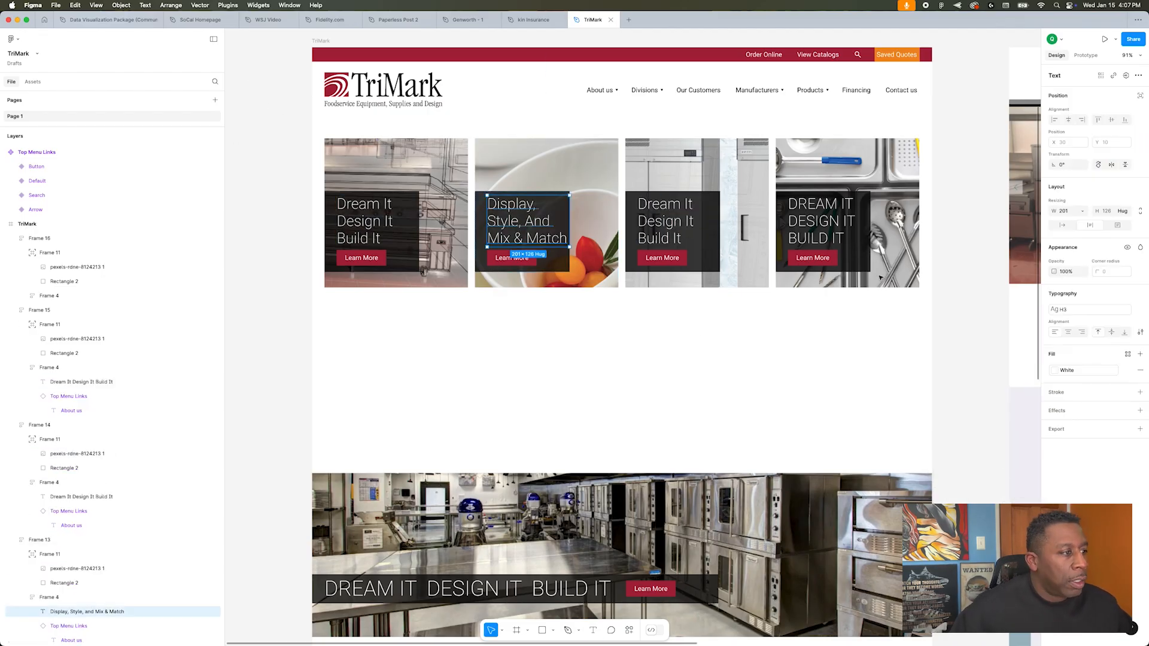
Step: Change the third card's headline to "Prep, Cook, and Chill"
left_click(666, 211)
double_click(666, 210)
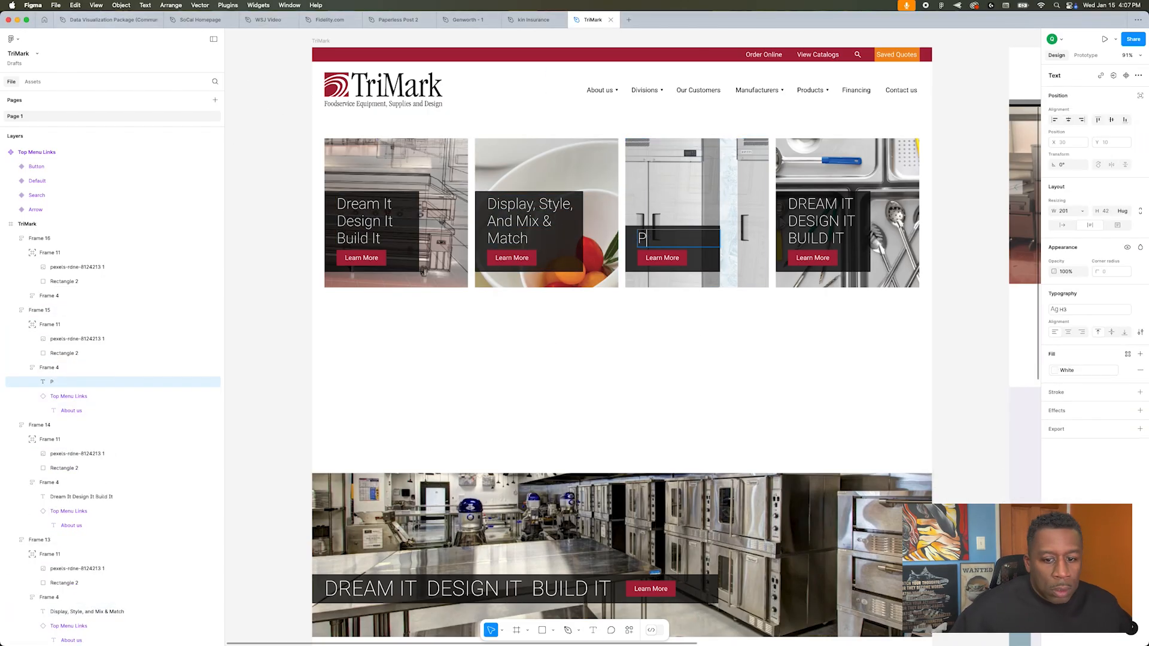
left_click(964, 233)
Step: Increase the third card's bottom padding so that the top of its band lines up with the neighbouring cards' bands
left_click(689, 230)
double_click(688, 230)
left_click(1107, 284)
left_click(689, 231)
double_click(688, 231)
left_click(689, 230)
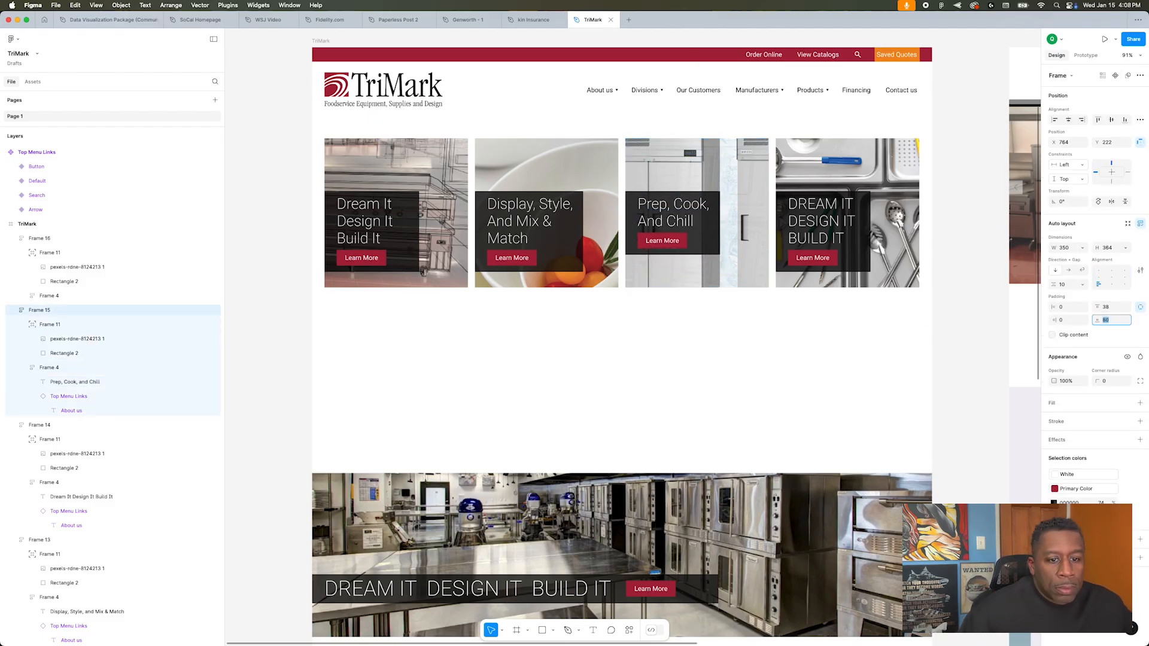
Step: Change the fourth card's headline to "Organize, Bake, and Serve" in title case
left_click(815, 224)
double_click(815, 224)
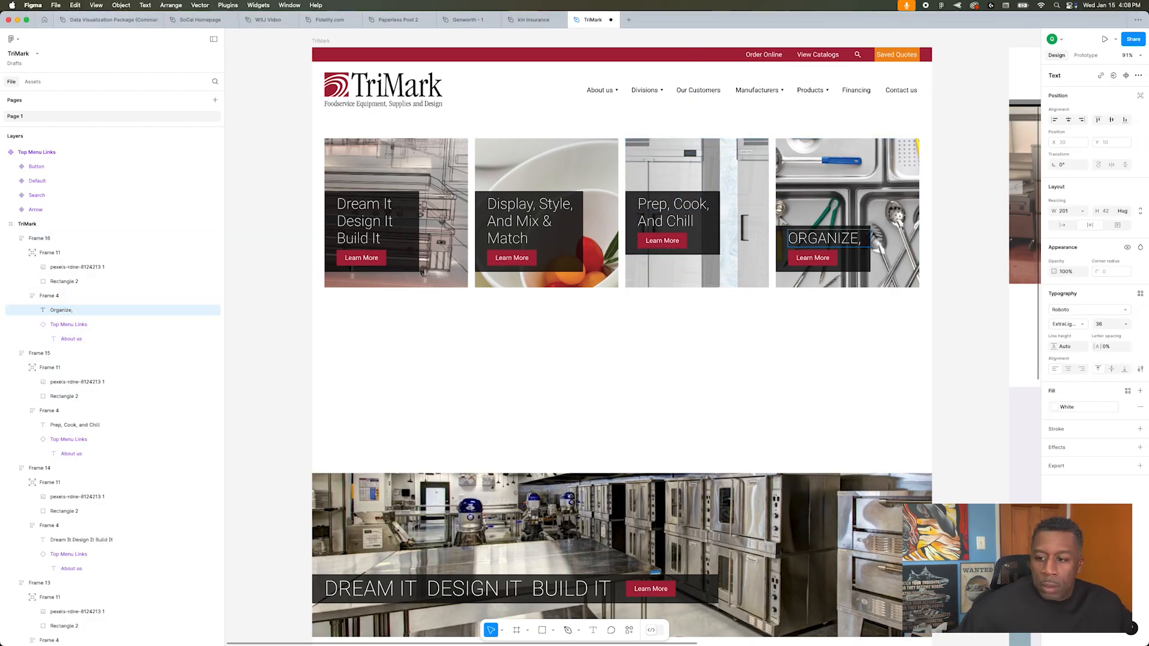
scroll(821, 323, "left", 1)
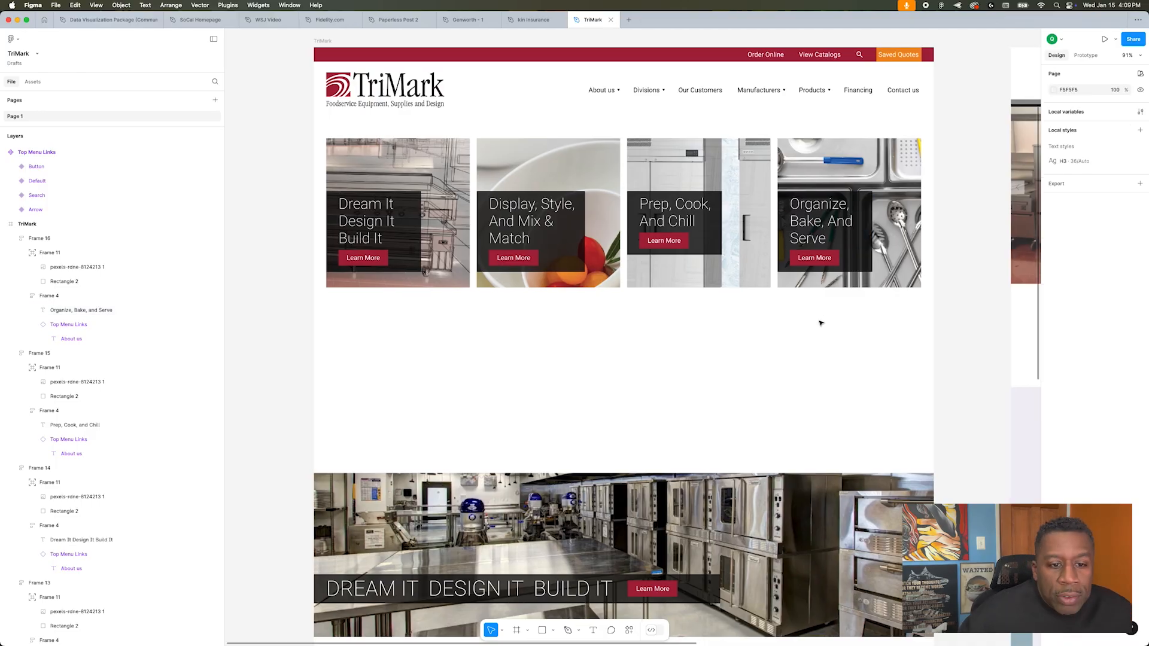
Step: Try a gap of 7 between the headline and Learn More button in the cards' bands
left_click(1123, 342)
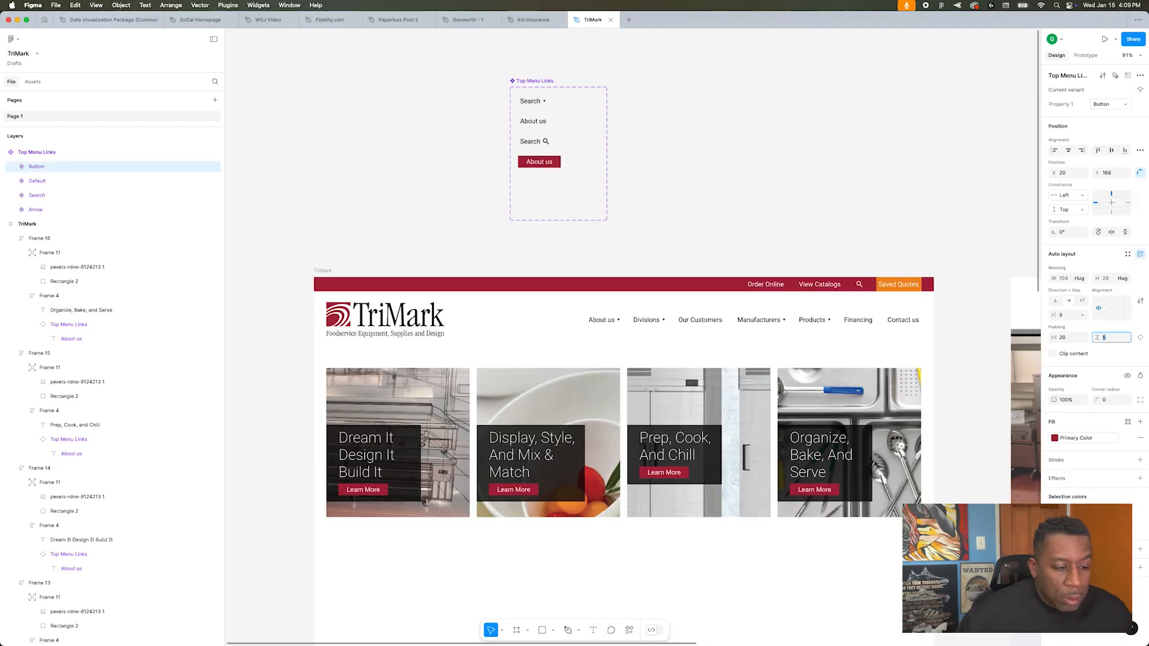
type("5")
double_click(813, 463)
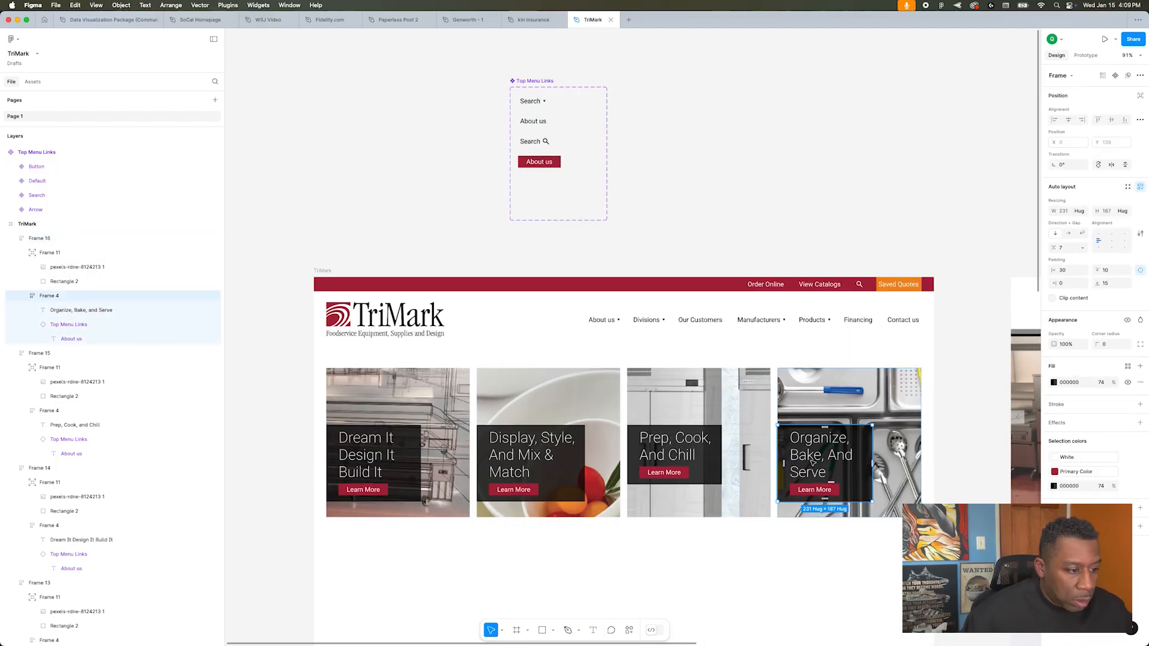
key("Up")
key("Up")
Step: Set the gap between headline and Learn More button to 15 in the cards' dark bands
double_click(680, 454)
left_click(532, 454, "shift")
double_click(680, 454)
left_click(1068, 249)
type("15")
double_click(532, 453)
left_click(1069, 249)
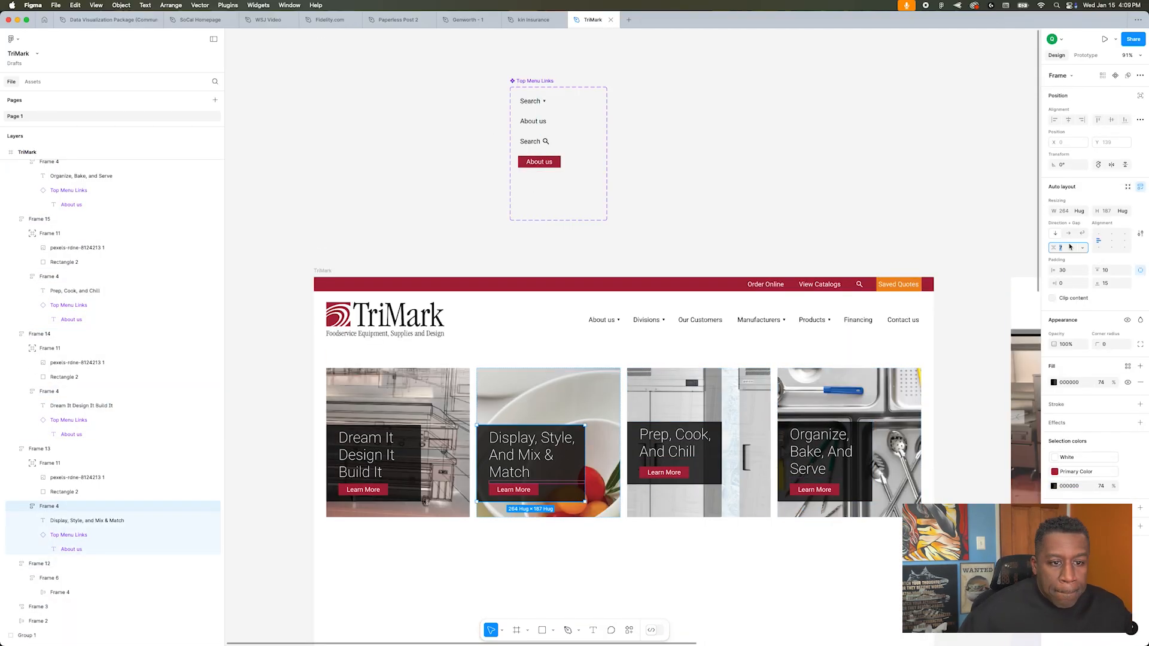
type("15")
left_click(609, 303)
scroll(608, 303, "down", 5)
scroll(605, 303, "up", 3)
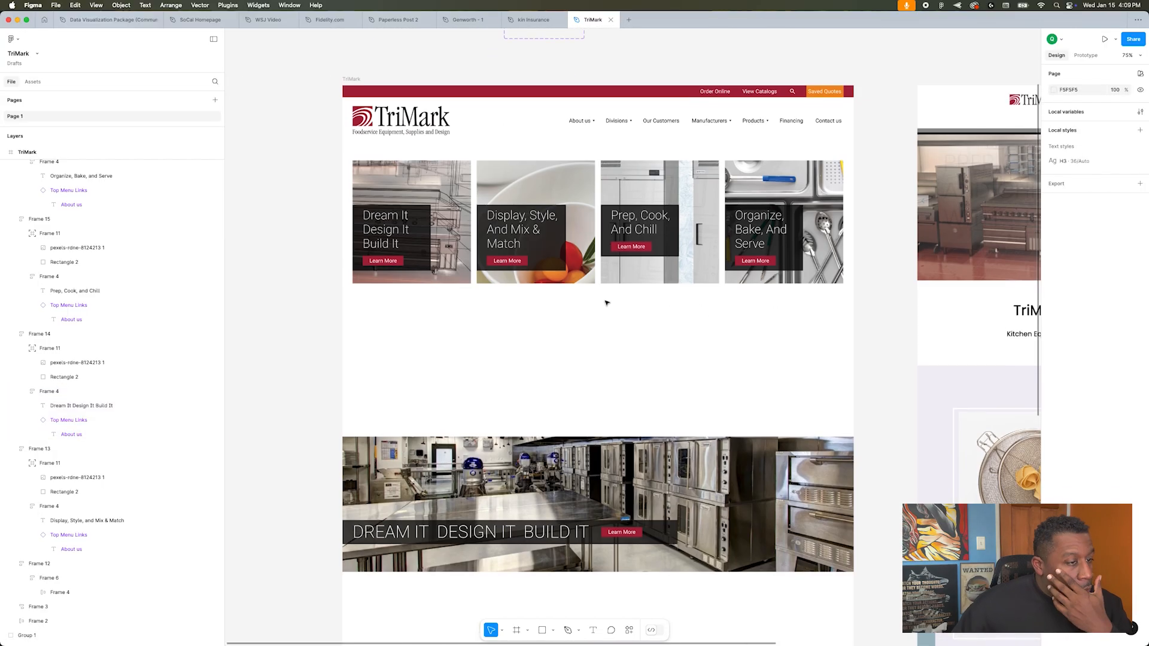
double_click(422, 234)
left_click(605, 311)
left_click(522, 228, "super")
left_click(1124, 309)
left_click(1069, 323)
left_click(1073, 337)
left_click(640, 221, "super")
key("super+z")
key("super+z")
left_click(670, 381)
Step: Duplicate the kitchen hero's headline band into the empty area beneath the four image cards
scroll(669, 382, "up", 3)
scroll(872, 272, "right", 3)
scroll(485, 326, "left", 4)
left_click(522, 570)
left_click_drag(573, 565, 687, 316)
Step: Replace the duplicated headline with "TriMark Empowers You Every Step of the Way", copied from the TriMark website in Chrome
double_click(687, 316)
key("super+Tab")
triple_click(572, 481)
key("super+c")
key("super+Tab")
key("super+v")
key("Escape")
key("Escape")
Step: Align the duplicated band beneath the image cards and stack its headline above the Learn More button
left_click_drag(866, 314, 765, 296)
double_click(766, 298)
left_click(1056, 236)
key("Escape")
left_click(766, 289)
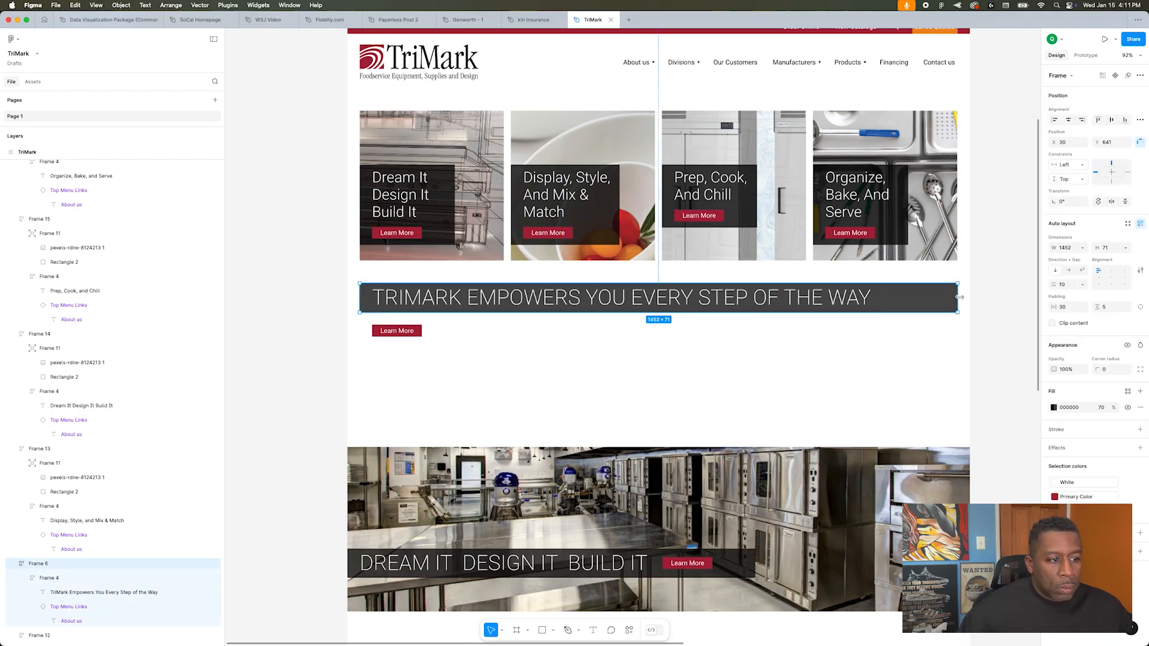
left_click(946, 453)
left_click(307, 306)
scroll(308, 305, "right", 10)
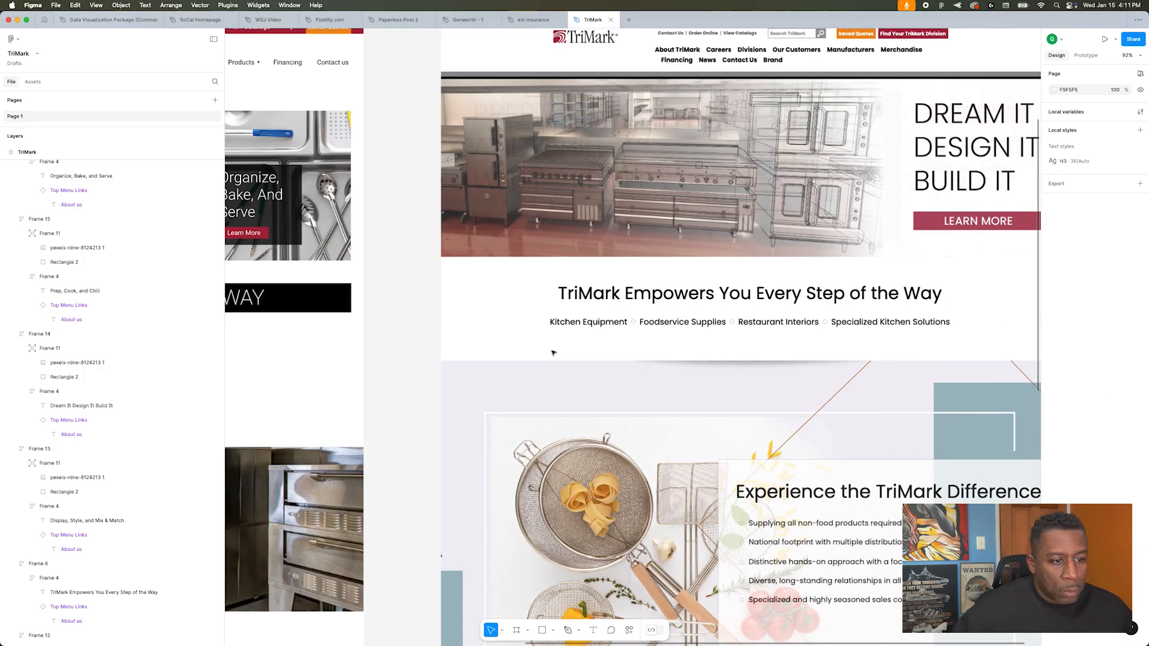
scroll(825, 334, "left", 10)
Step: Set the "TriMark Empowers You Every Step of the Way" headline in title case
left_click(713, 299, "super")
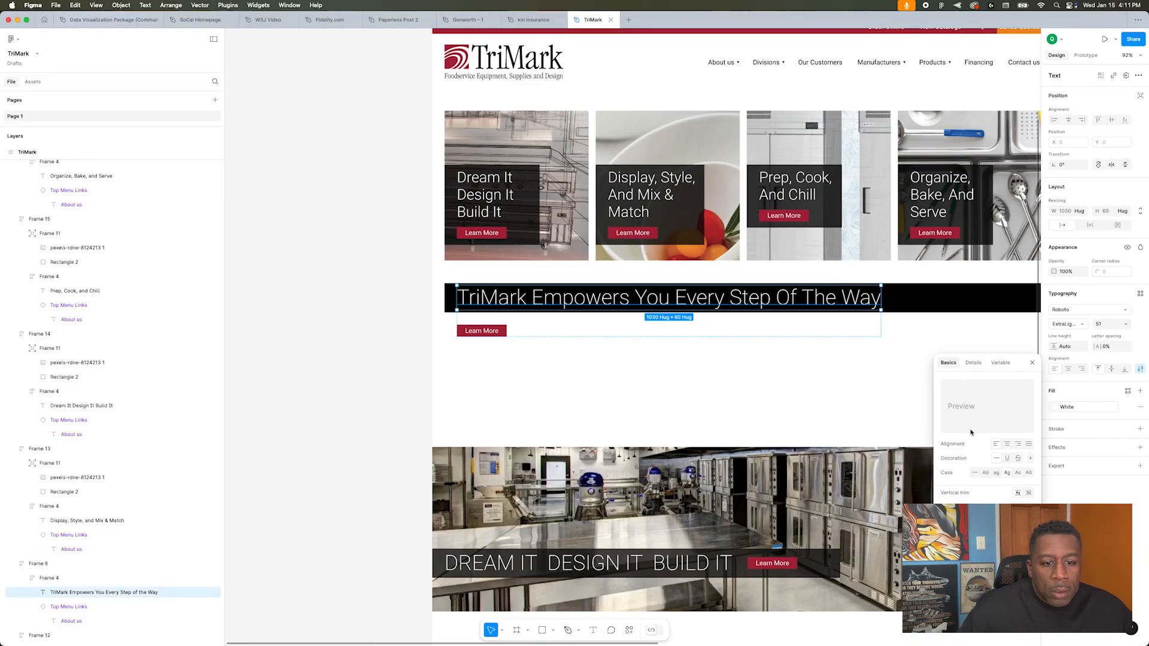
left_click(1110, 461)
left_click(828, 308)
Step: Take the headline and button out of the dark band onto the page and colour the headline Black
double_click(778, 298)
key("super+x")
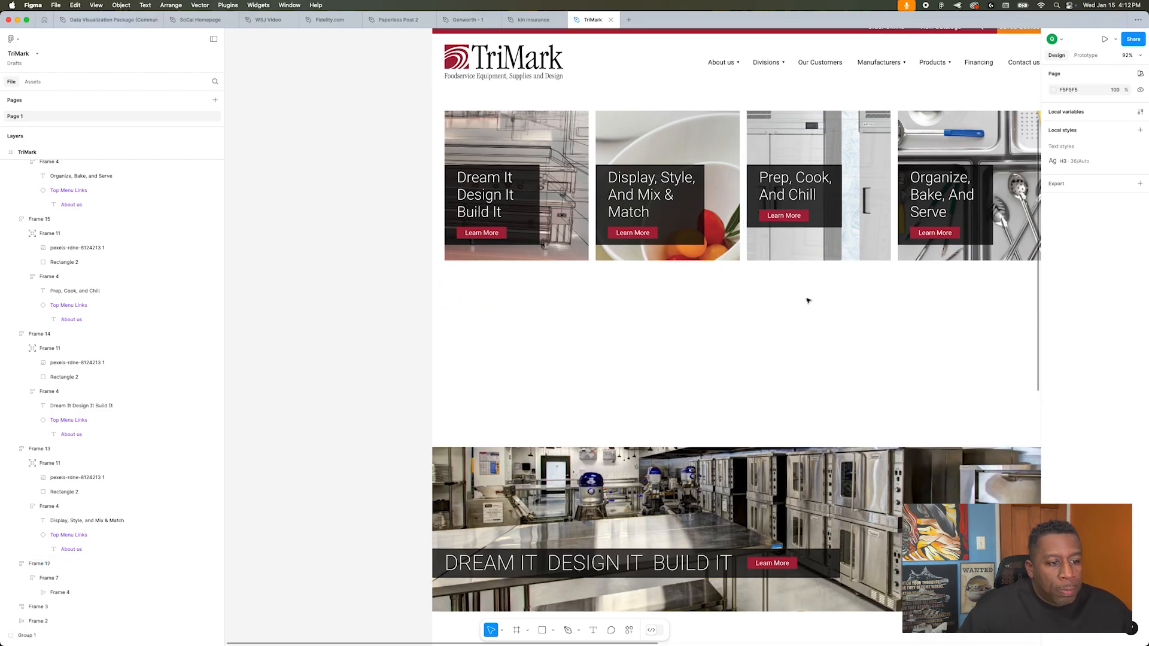
key("super+v")
left_click(1071, 463)
left_click(947, 516)
left_click(482, 325, "super")
Step: Center the headline block horizontally on the page, 68 px below the image cards
scroll(758, 383, "right", 10)
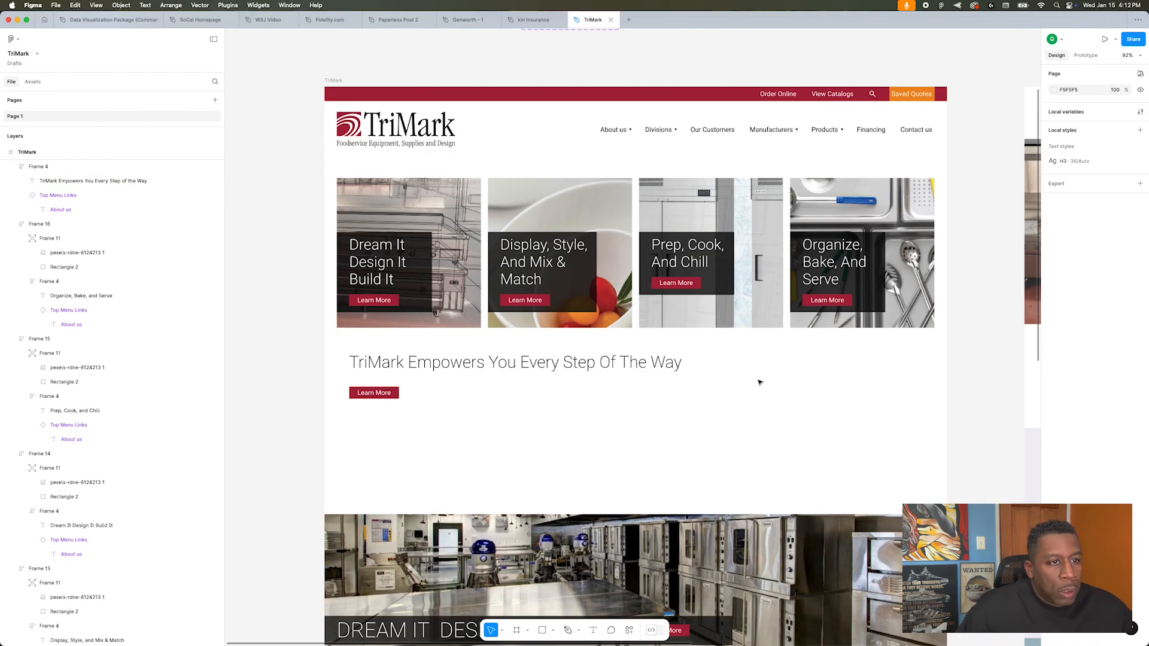
scroll(519, 321, "left", 10)
left_click(518, 320)
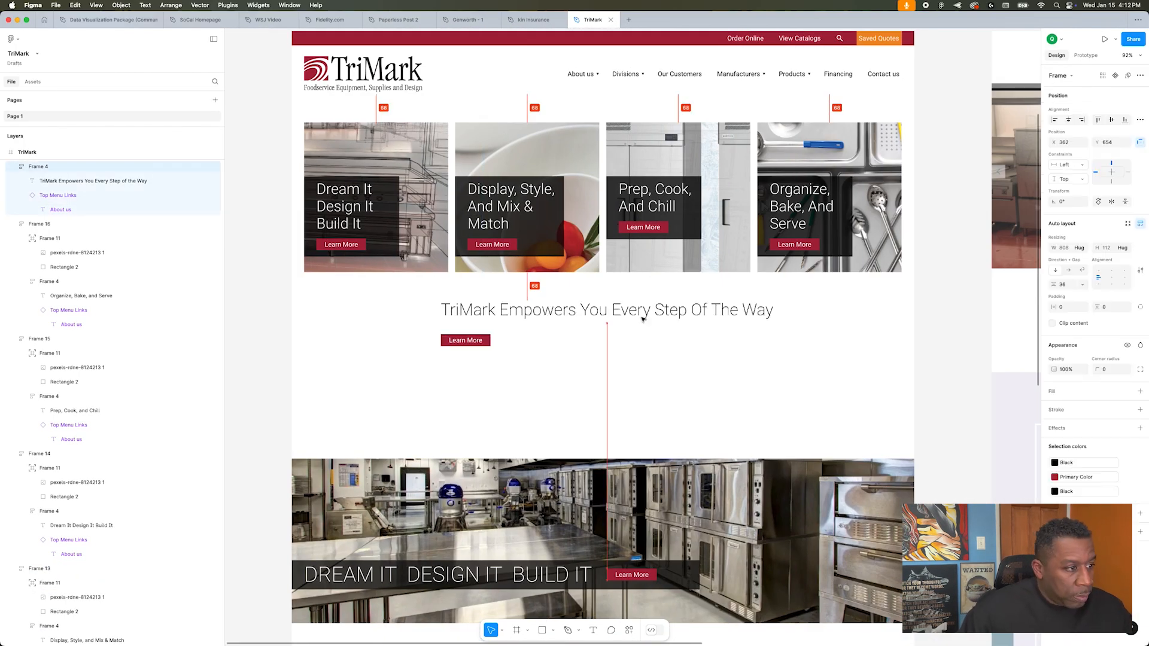
left_click_drag(541, 312, 650, 317)
left_click(611, 384)
Step: Add the texts "Kitchen Equipment", "Foodservice Supplies", "Restaurant Interiors" and "Specialized Kitchen Solutions" beneath the headline
scroll(610, 384, "down", 3)
scroll(611, 382, "right", 3)
type("Kitchen Equipment")
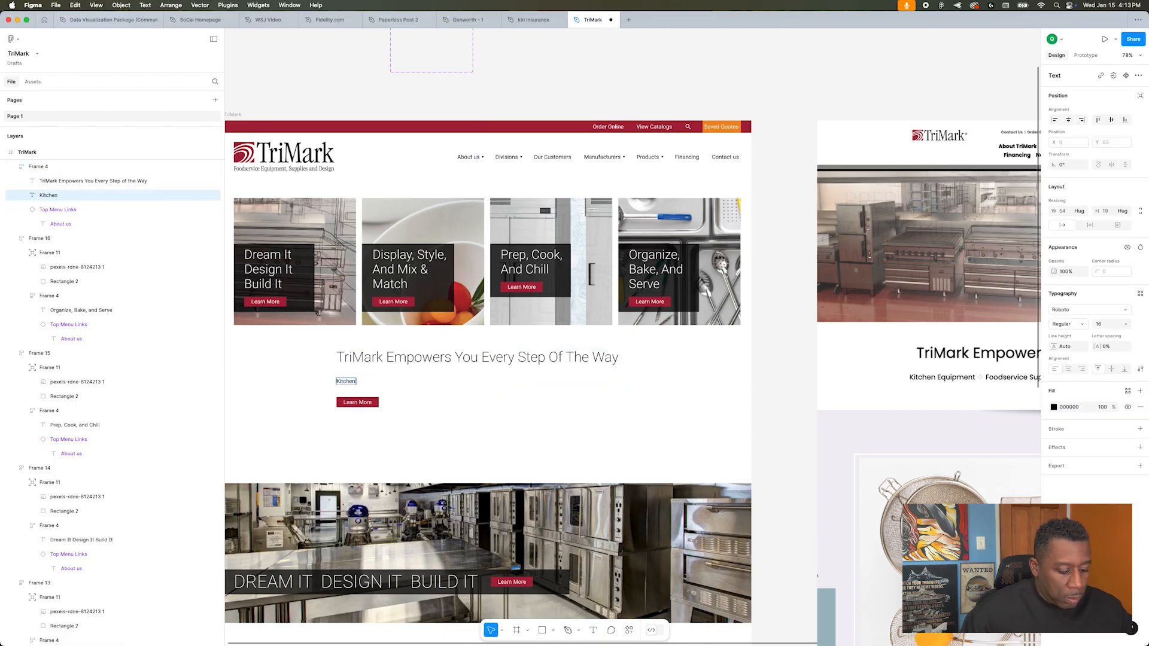
left_click_drag(549, 513, 680, 514)
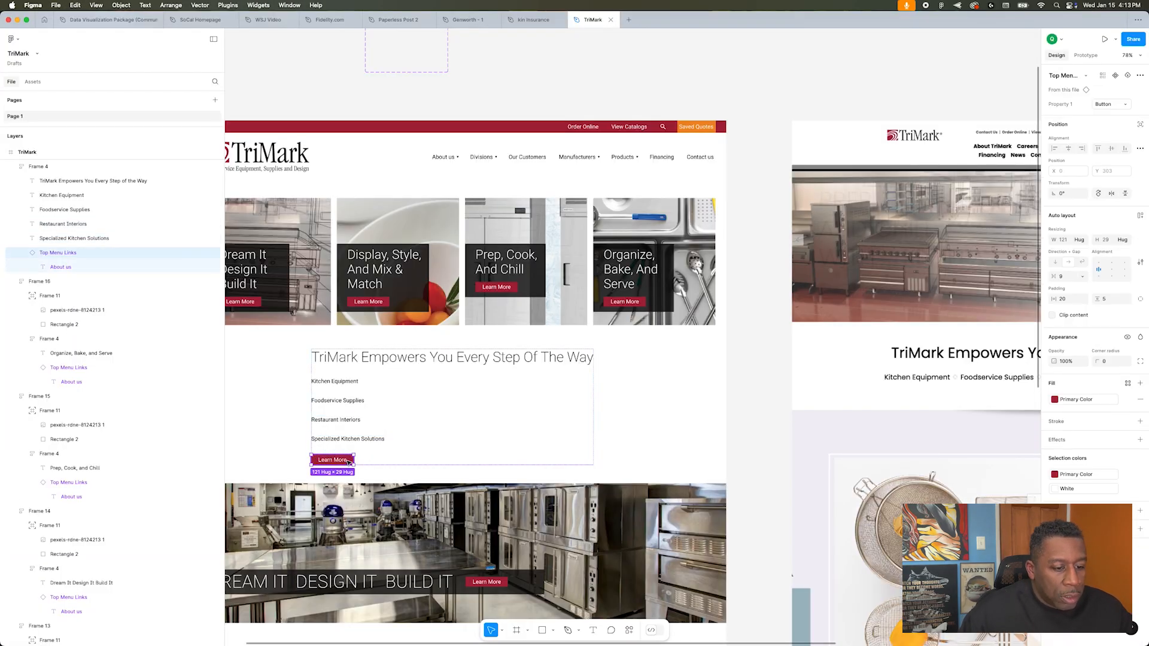
Step: Arrange the four service texts in a horizontal row with "|" separators and remove the Learn More button from the block
key("shift+a")
left_click(1071, 251)
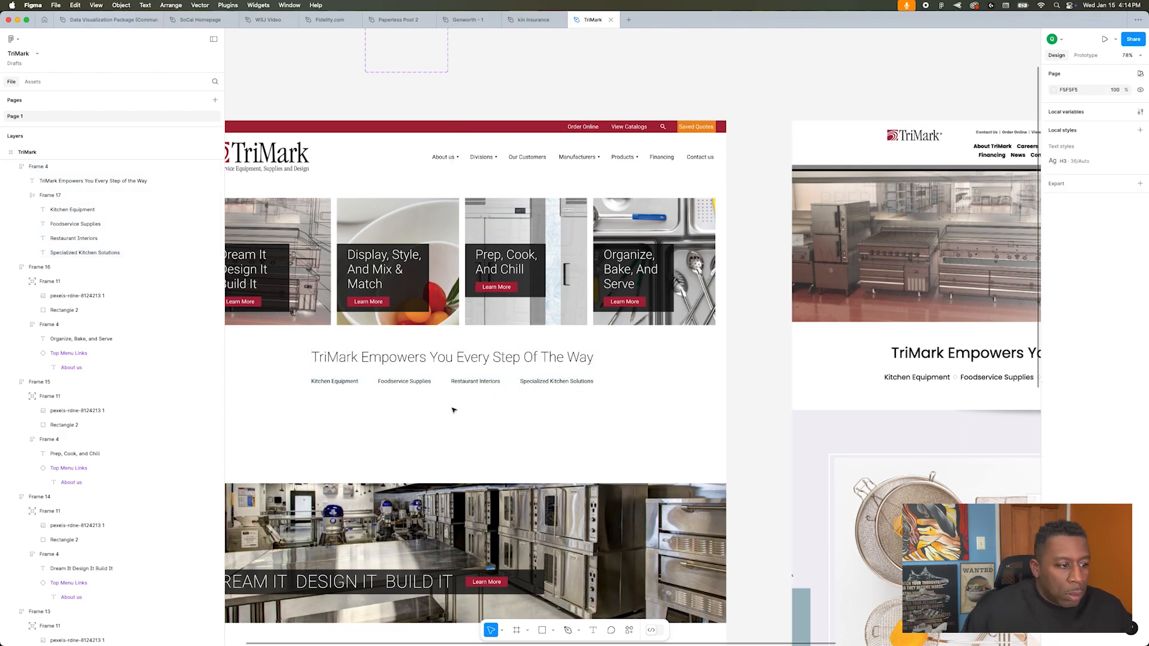
double_click(428, 382)
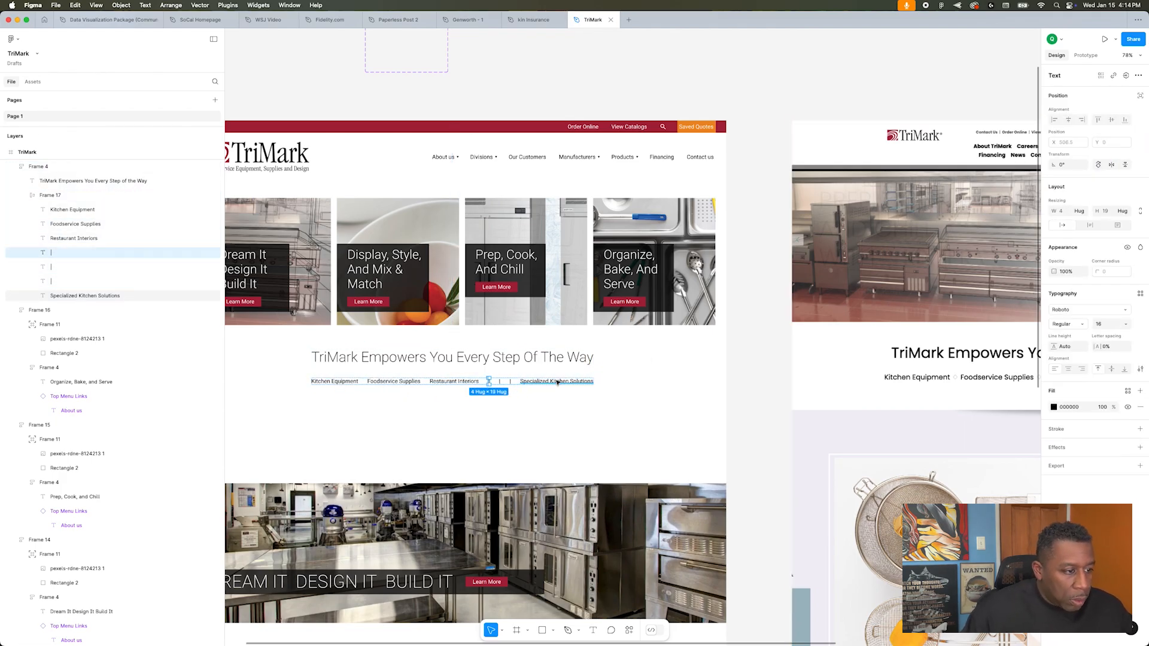
left_click(502, 432)
Step: Move the block with the headline and service links down to Y 676
scroll(503, 440, "up", 4)
left_click(672, 313)
scroll(676, 371, "up", 2)
left_click(680, 433)
left_click(676, 383)
key("shift+Down")
key("shift+Down")
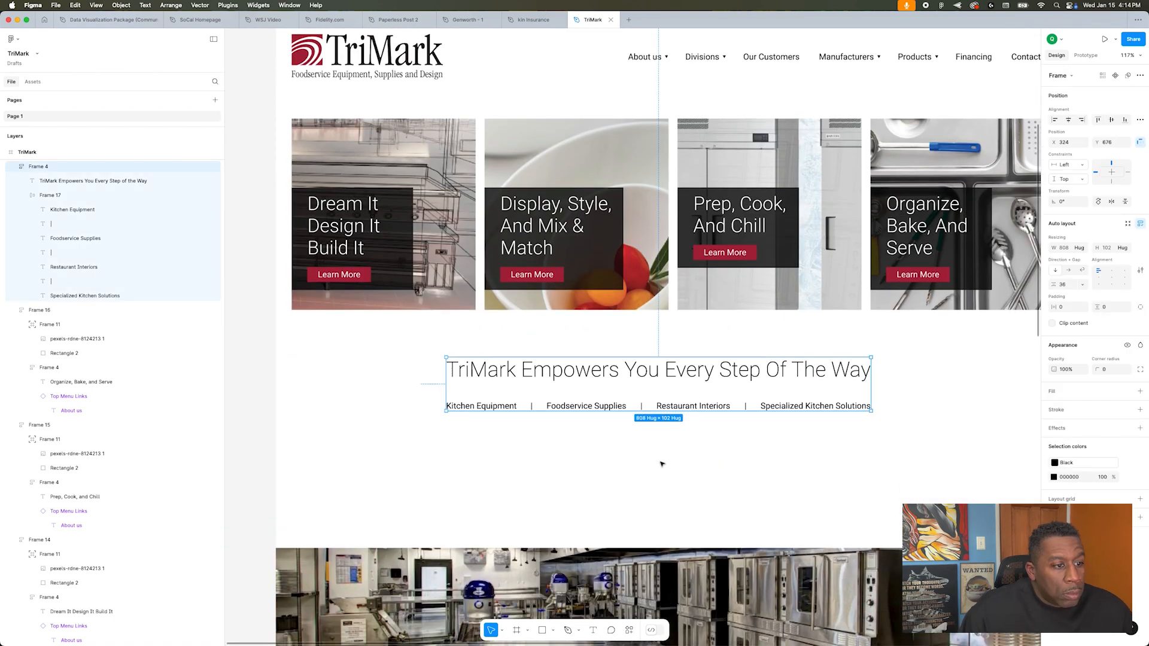
left_click(652, 473)
left_click(980, 470)
left_click(925, 421)
scroll(925, 421, "down", 2)
key("super+z")
scroll(926, 421, "up", 2)
Step: Try a blue colour on the four service links and undo it
left_click(826, 362)
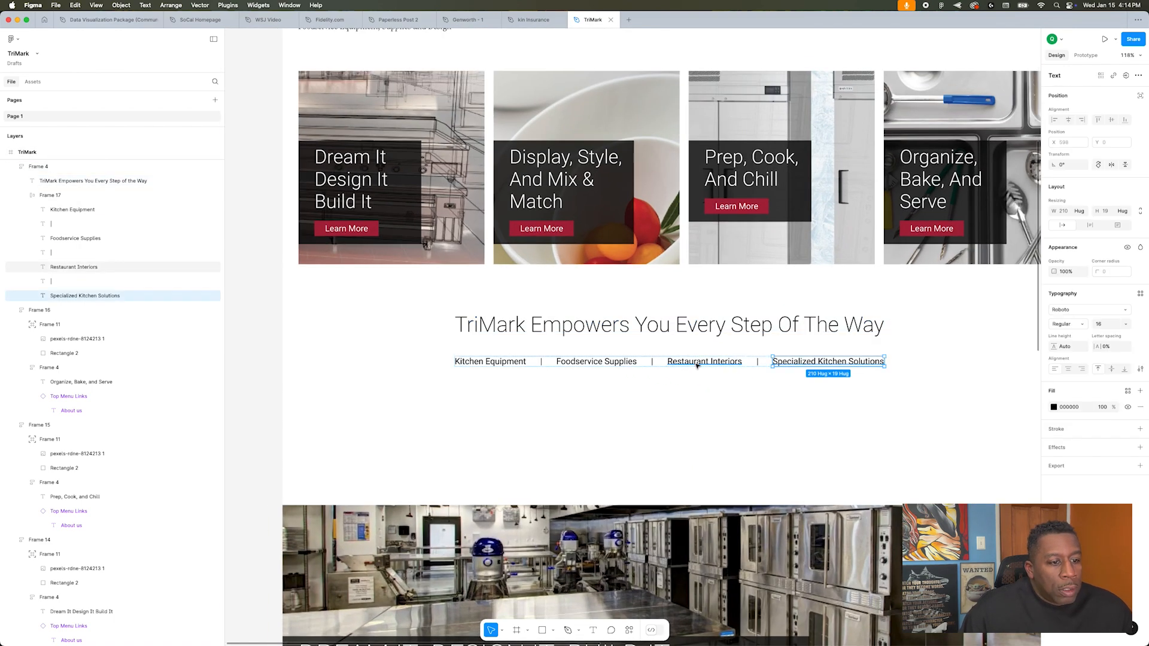
left_click(1129, 392)
left_click(980, 470)
left_click(969, 390)
scroll(969, 390, "down", 2)
key("super+Tab")
key("super+Tab")
scroll(949, 447, "up", 3)
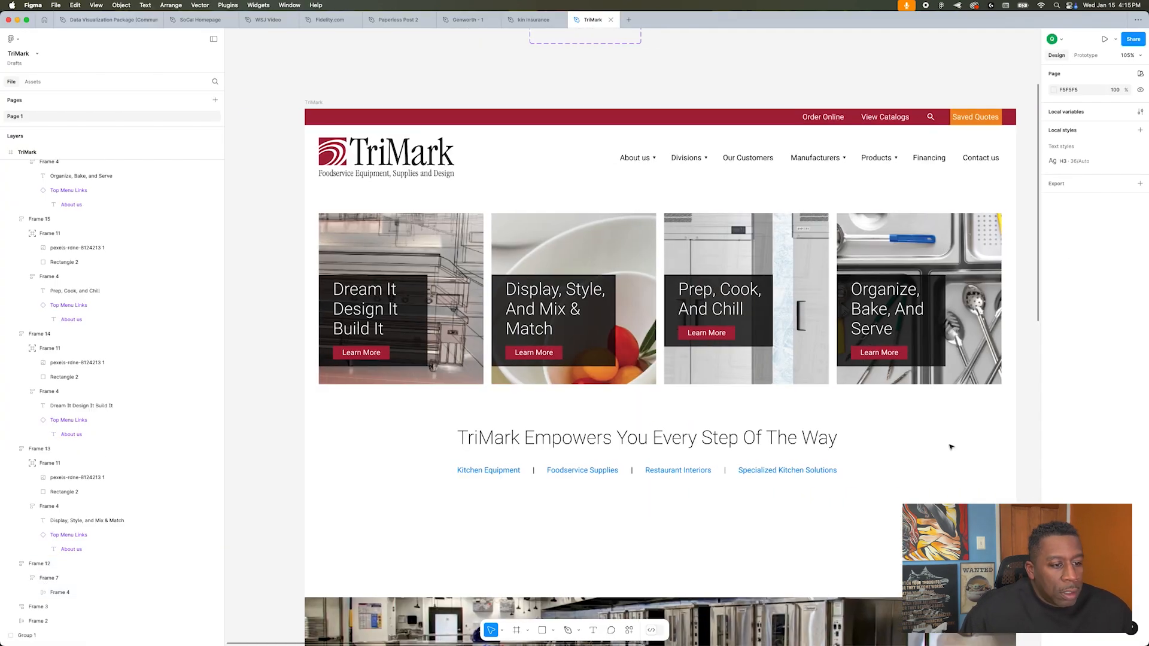
scroll(958, 442, "down", 1)
scroll(962, 433, "down", 1)
key("super+z")
Step: Give the four service links a heavier font weight and tighten the gap between them and the headline
left_click(1073, 325)
left_click(1081, 344)
left_click(808, 400)
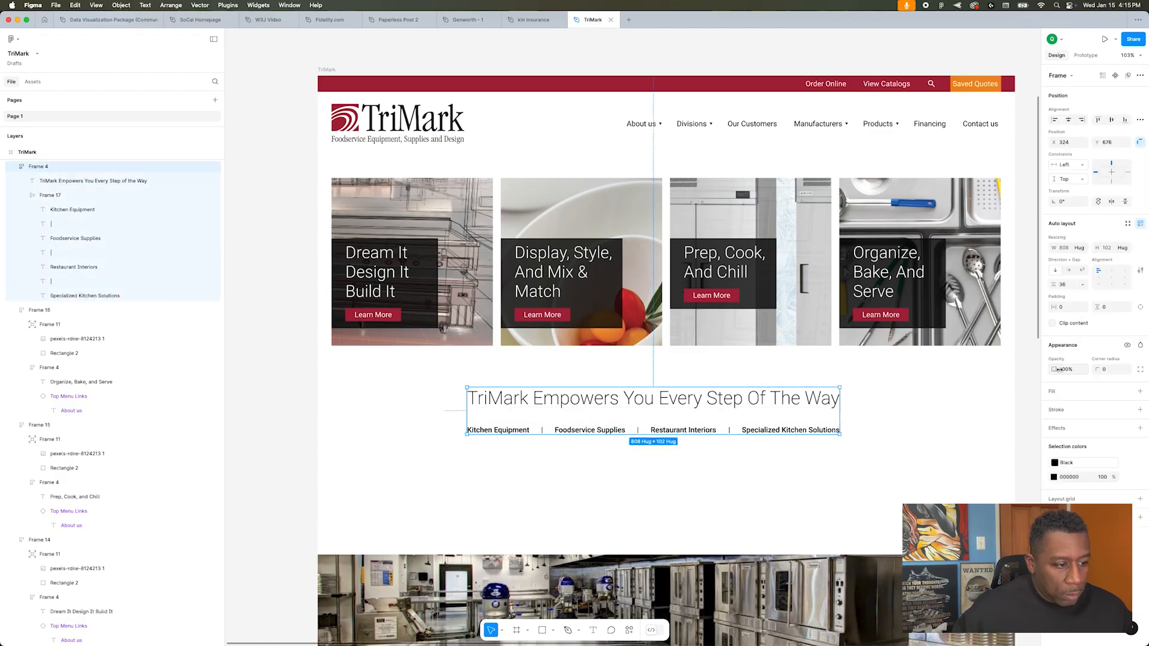
Step: Move the kitchen hero off the TriMark page onto the canvas beside it
scroll(721, 478, "down", 3)
left_click_drag(898, 467, 163, 398)
left_click(278, 383)
Step: Examine the sections below the service links in the original homepage reference
scroll(278, 383, "down", 3)
scroll(834, 446, "right", 5)
scroll(834, 447, "down", 3)
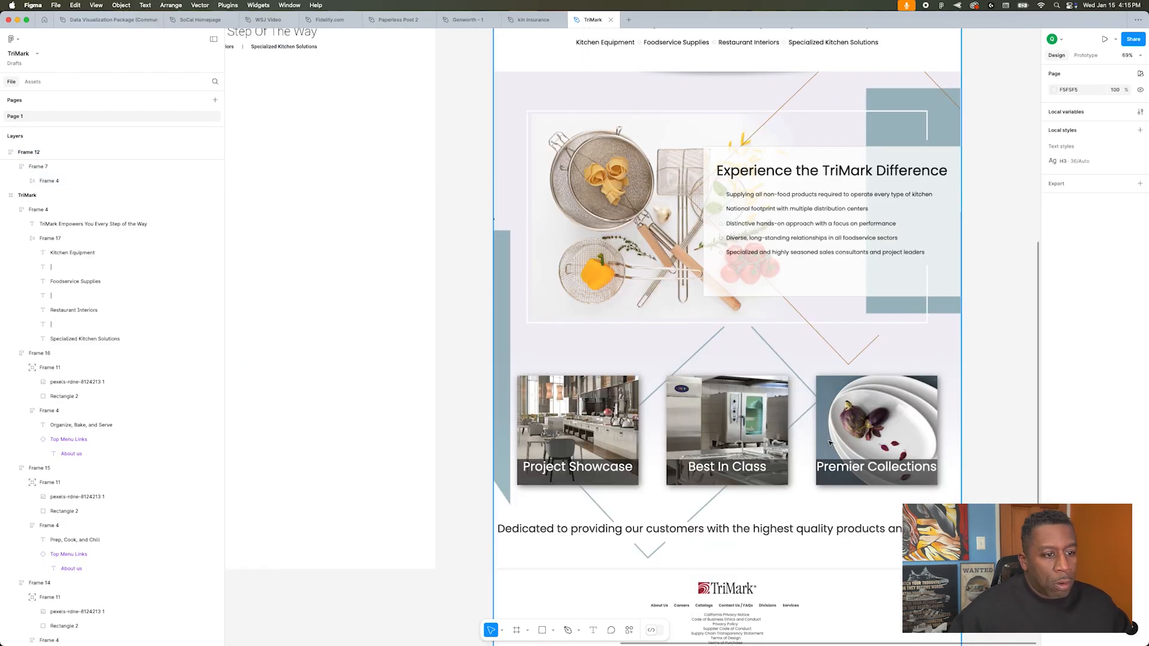
left_click(838, 509)
scroll(654, 477, "up", 5)
scroll(654, 477, "left", 5)
scroll(521, 398, "right", 2)
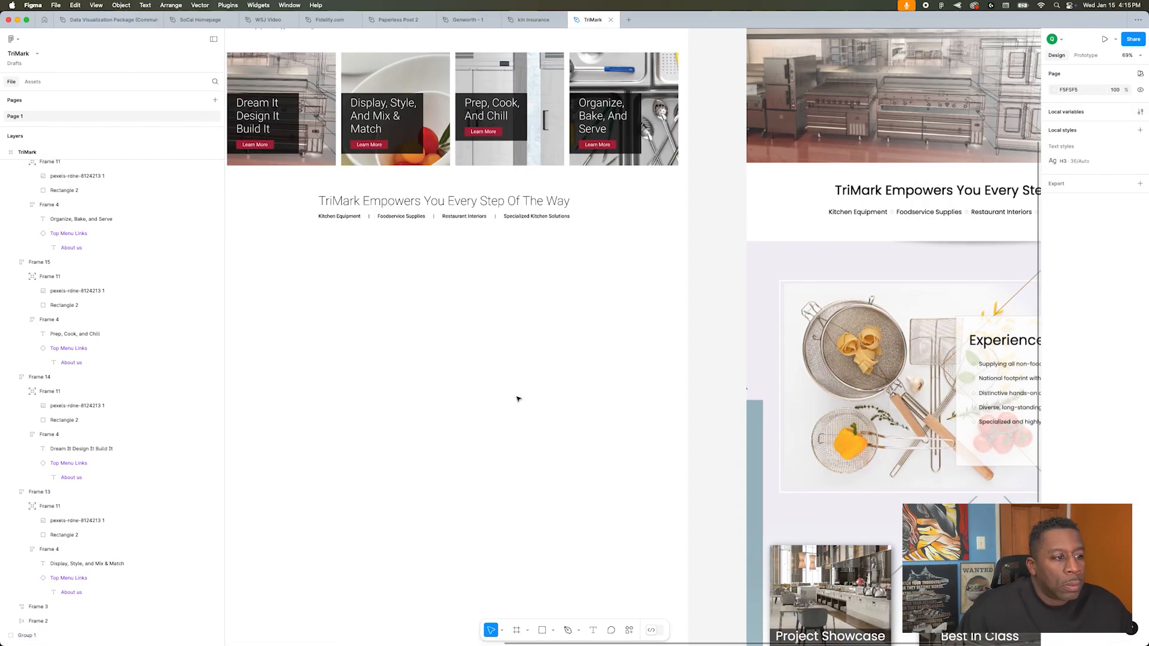
Step: Draw a rectangle beneath the service links and align it with the page's left margin
scroll(498, 292, "left", 1)
key("r")
mouse_move(294, 266)
left_mouse_down()
mouse_move(475, 413)
mouse_move(486, 438)
left_mouse_up()
left_click_drag(422, 312, 406, 300)
left_click(613, 387)
scroll(612, 387, "up", 4)
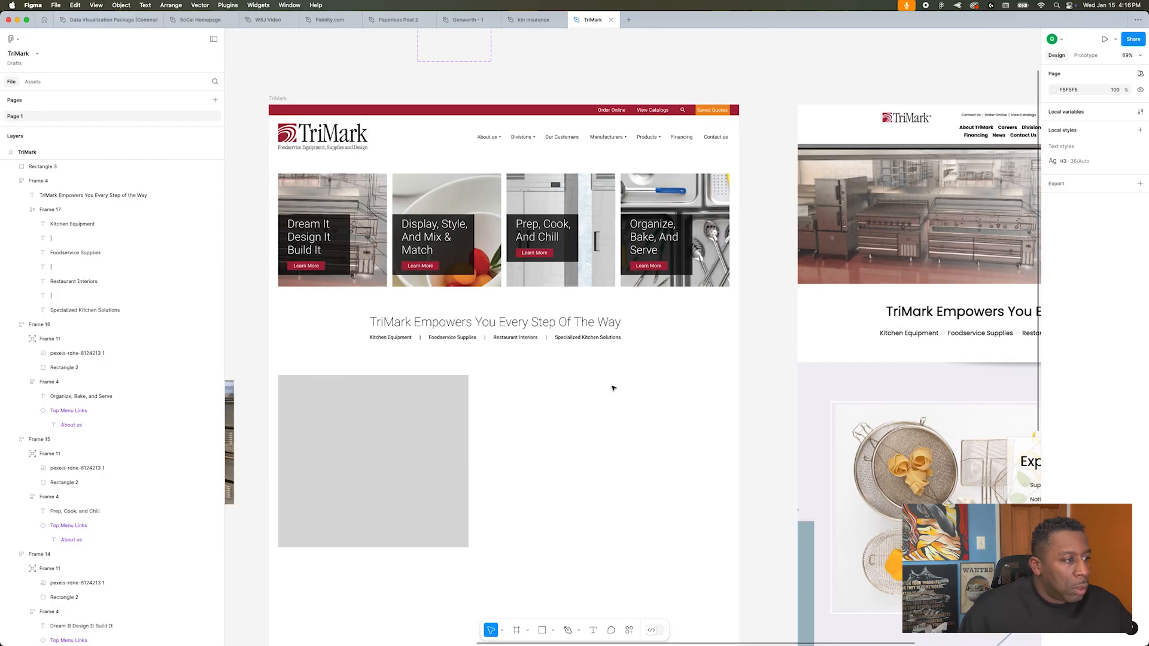
Step: Show the layout grid and widen the rectangle to about 839 px to match the columns
left_click(392, 374)
scroll(401, 371, "left", 4)
key("shift+g")
left_click_drag(531, 366, 630, 360)
scroll(590, 364, "up", 5)
scroll(706, 366, "down", 5)
scroll(736, 376, "left", 4)
Step: Switch to the TriMark website in Chrome and find the kitchen-utensils section's background image with the developer tools
key("super+Tab")
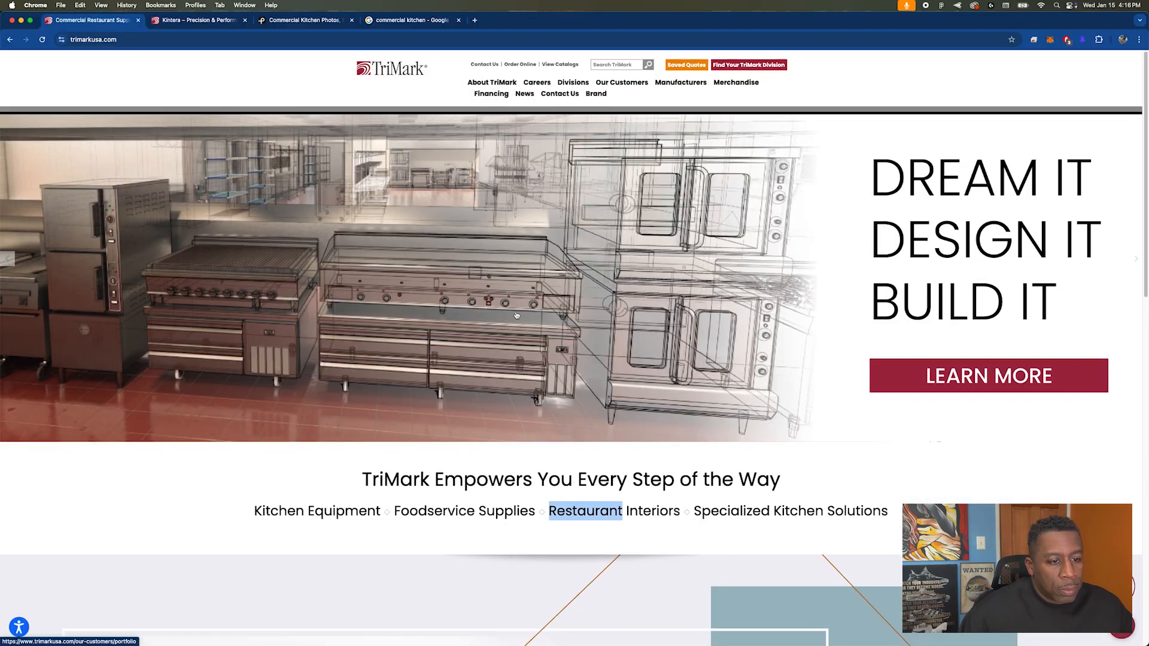
scroll(516, 312, "down", 7)
key("super+alt+i")
left_click(930, 172)
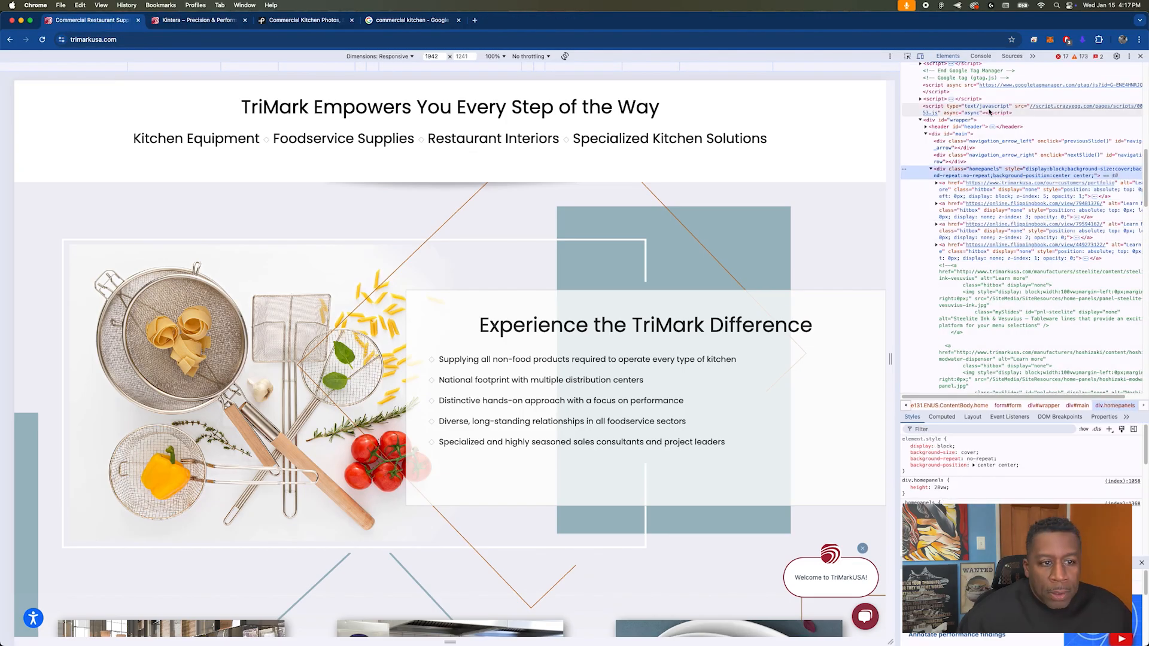
left_click(916, 99)
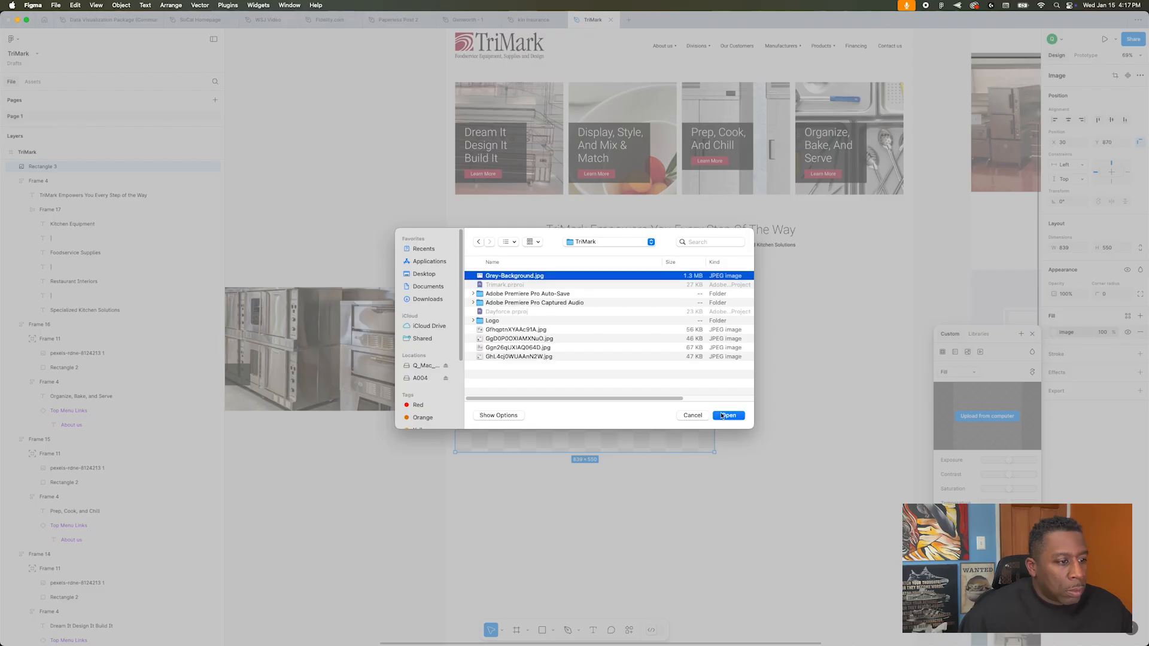
Step: Fill the rectangle with the uploaded utensils background image and crop it to the food and utensils
left_click(727, 416)
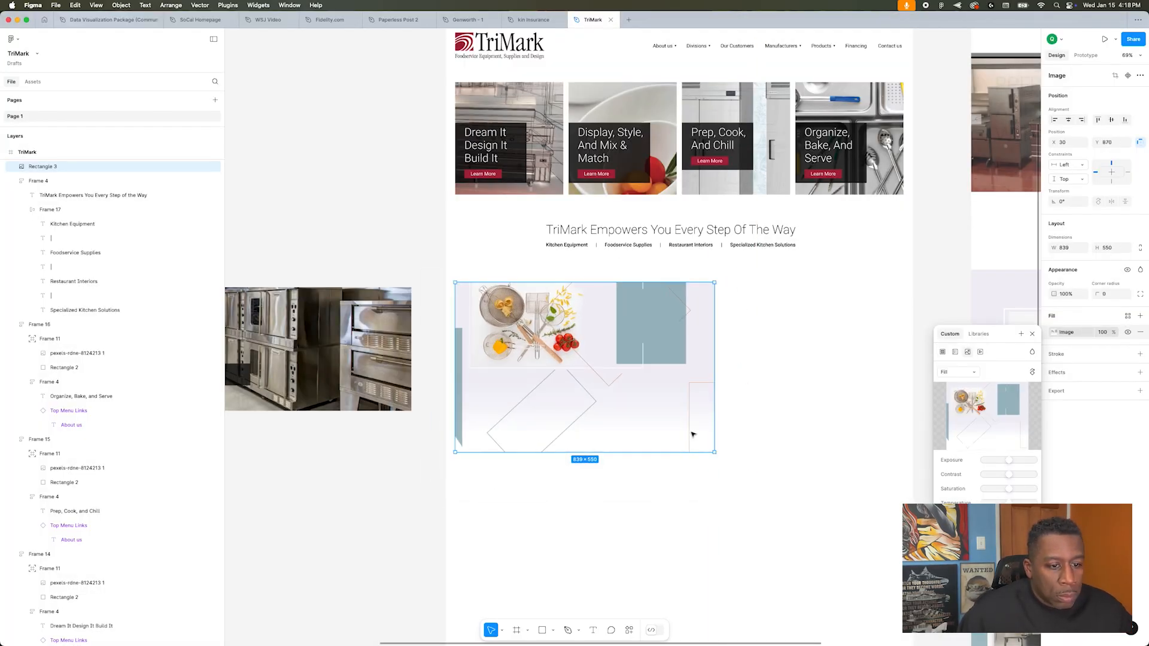
left_click(960, 393)
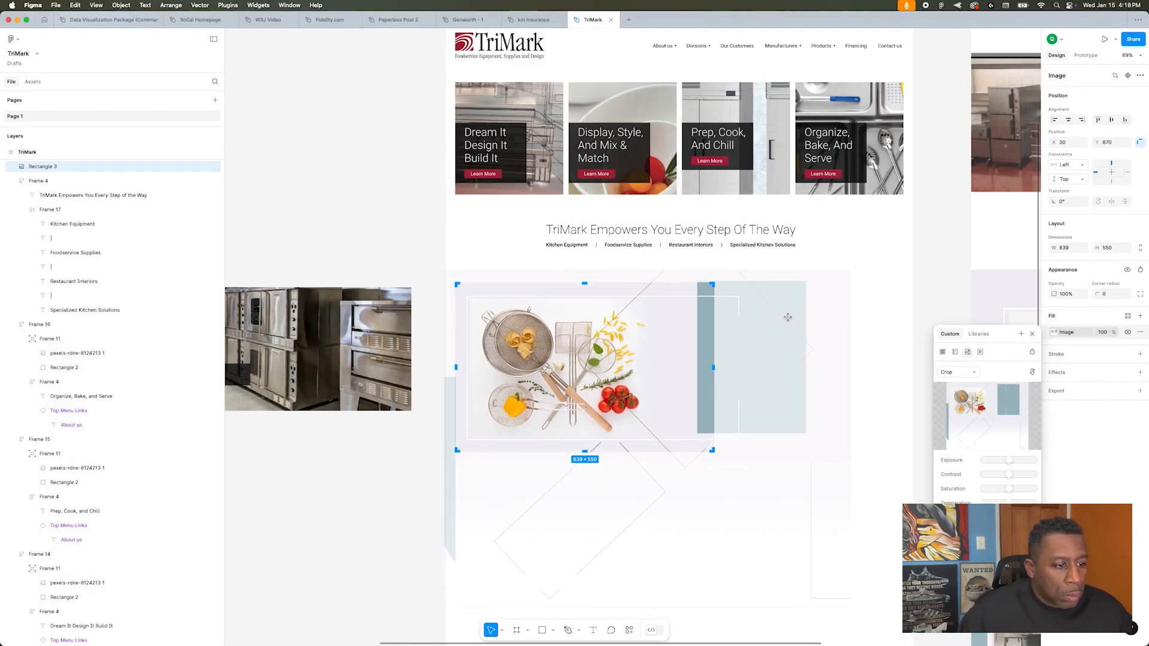
left_click(372, 224)
scroll(662, 331, "up", 5)
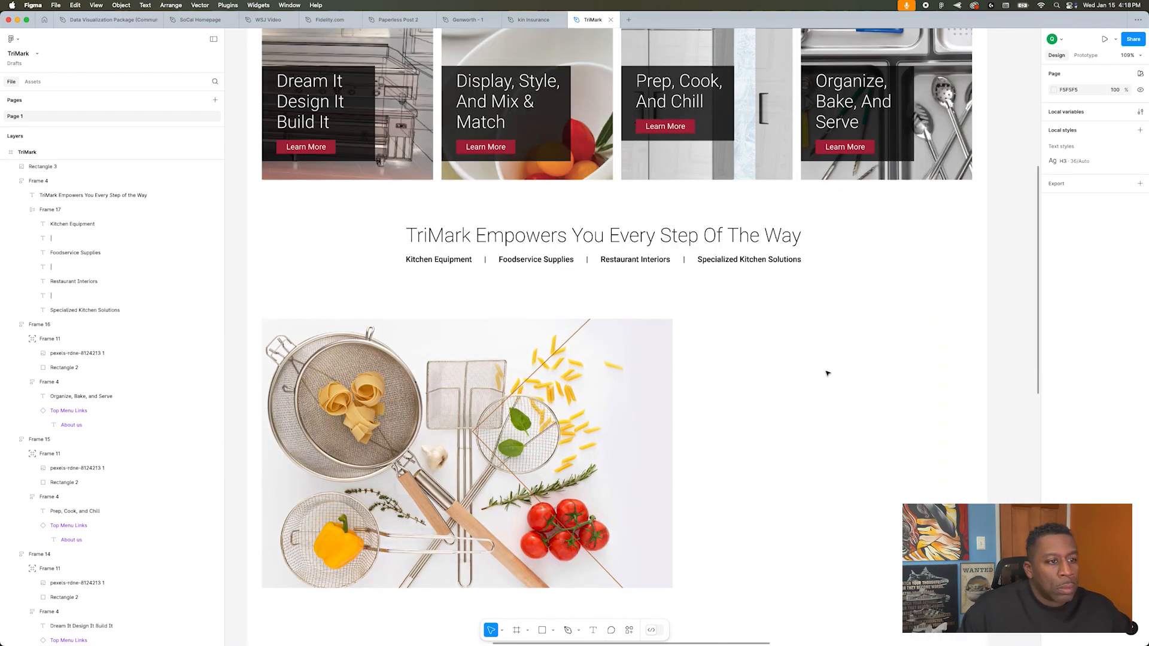
scroll(827, 373, "down", 5)
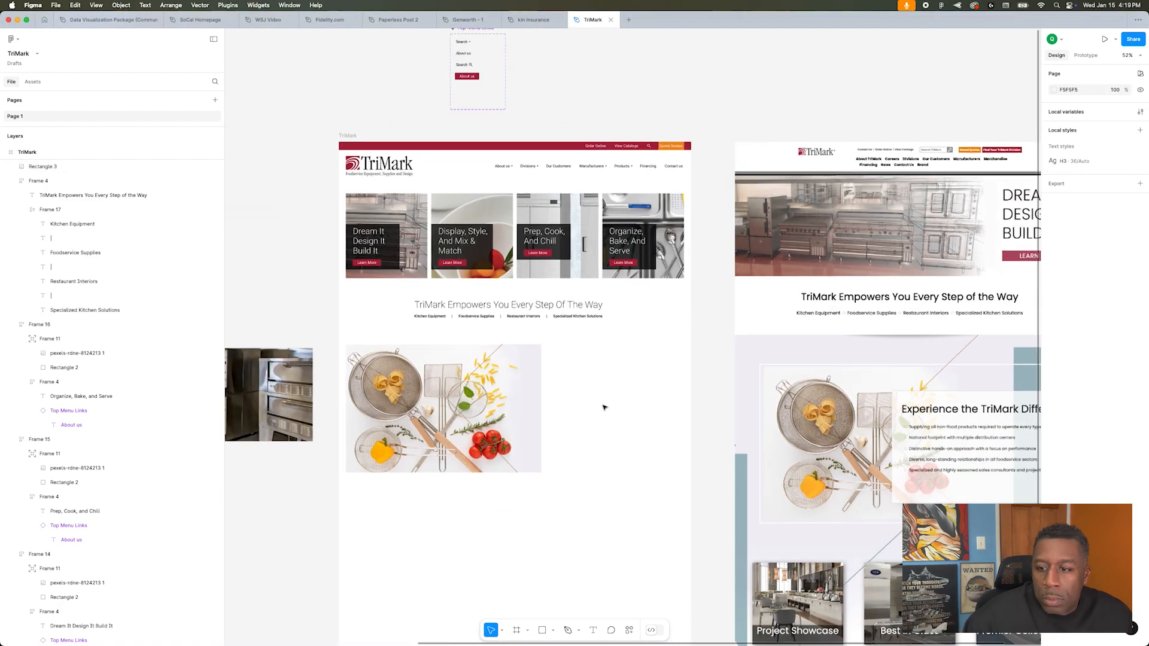
Step: Create a text style named H2 from the "TriMark Empowers You Every Step Of The Way" headline
scroll(603, 407, "up", 3)
left_click(481, 276)
key("Escape")
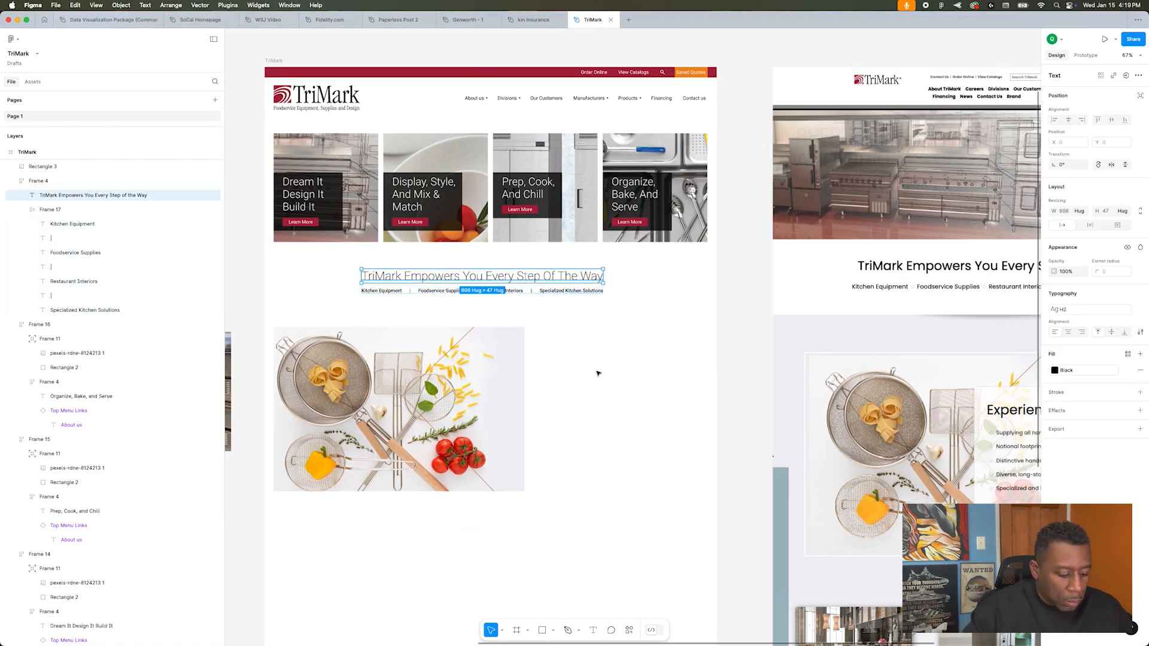
Step: Copy the headline to the right of the utensils image and replace its text with "Experience the TriMark Difference" from the website
left_click_drag(482, 276, 556, 400)
scroll(597, 372, "right", 3)
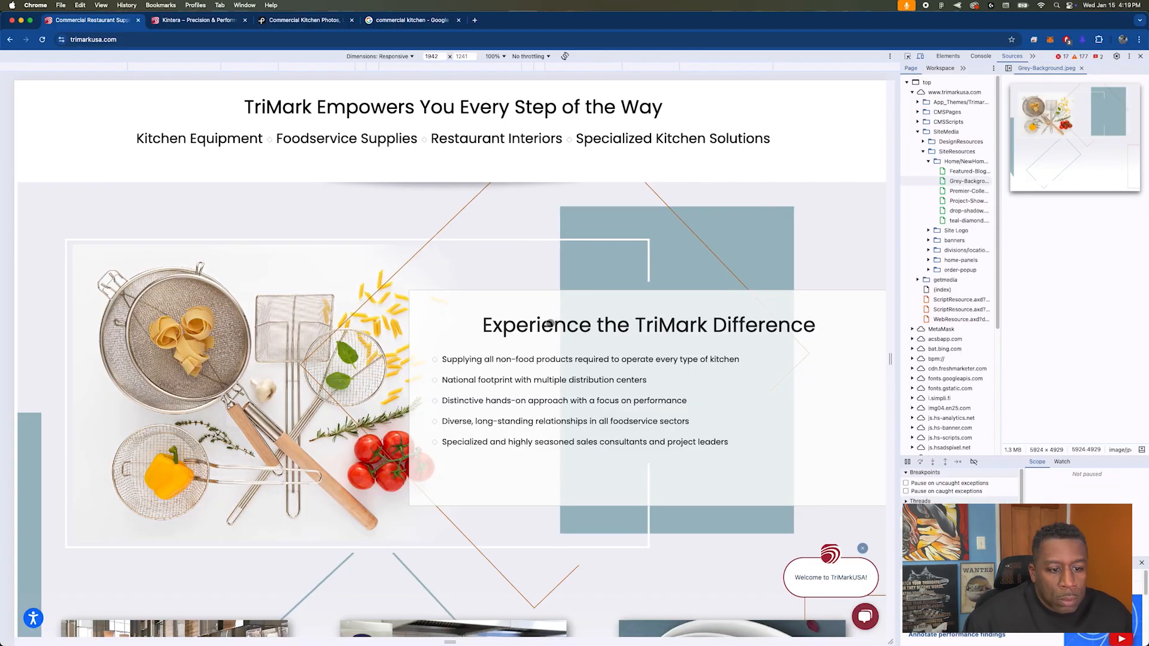
triple_click(550, 324)
key("super+c")
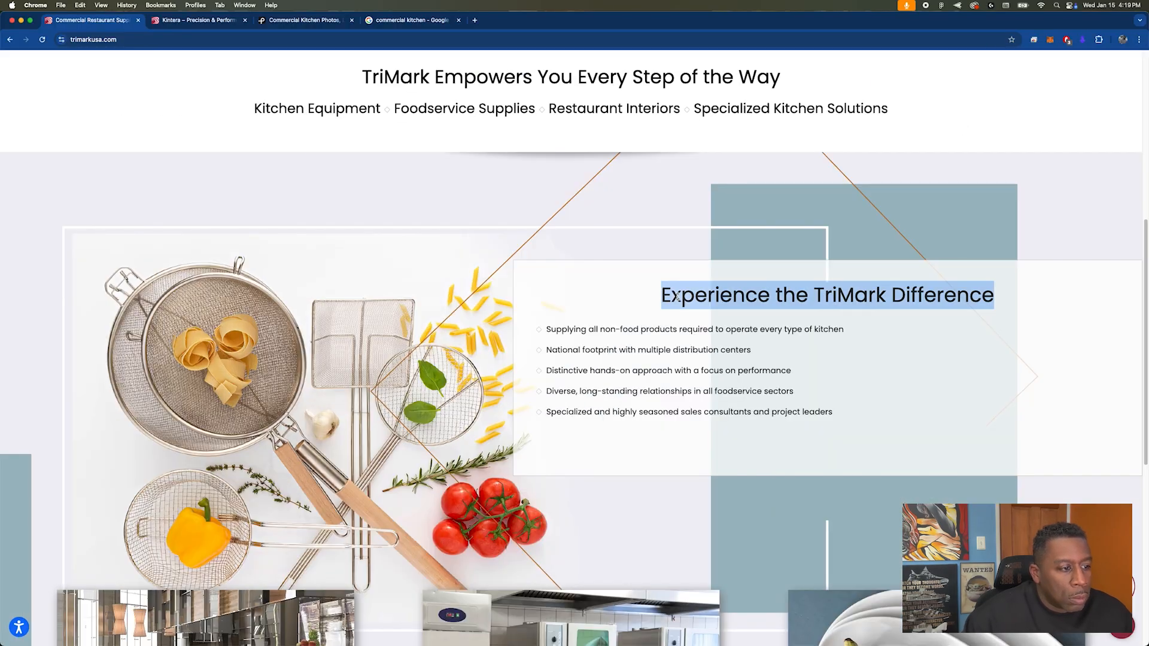
key("super+Tab")
key("super+v")
Step: Duplicate the new heading beneath itself and replace the copy's text with the website's five TriMark Difference bullet points
left_click_drag(489, 358, 489, 392)
key("super+Tab")
left_click_drag(545, 330, 833, 412)
key("super+c")
key("super+Tab")
double_click(505, 383)
key("super+v")
Step: Set the bullet text to Roboto Regular at size 18 and adjust its box width to the layout grid
key("super+a")
left_click(1104, 361)
type("18")
key("Escape")
key("shift+g")
left_click_drag(596, 413, 611, 402)
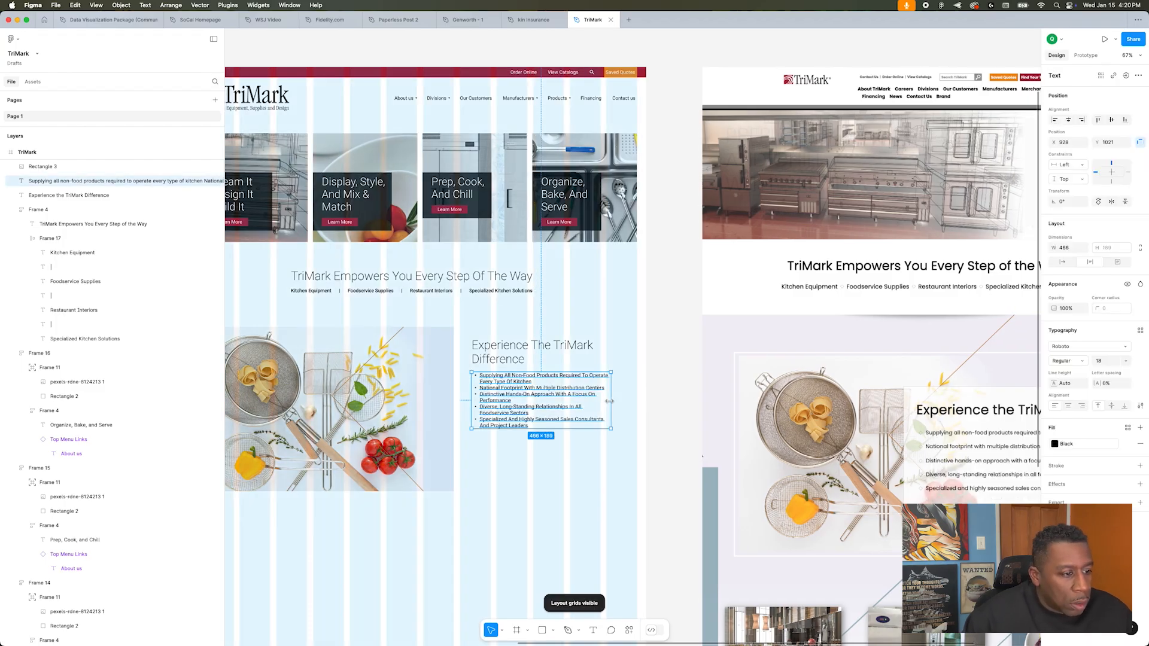
Step: Wrap the "Experience The TriMark Difference" heading and its bullet list in an auto layout frame and hide the layout grid
left_click(556, 353, "shift")
key("shift+a")
left_click(659, 383)
scroll(658, 383, "down", 1)
key("shift+g")
scroll(513, 483, "up", 3)
Step: Set the "Experience The TriMark Difference" heading to Roboto Bold
left_click(647, 370)
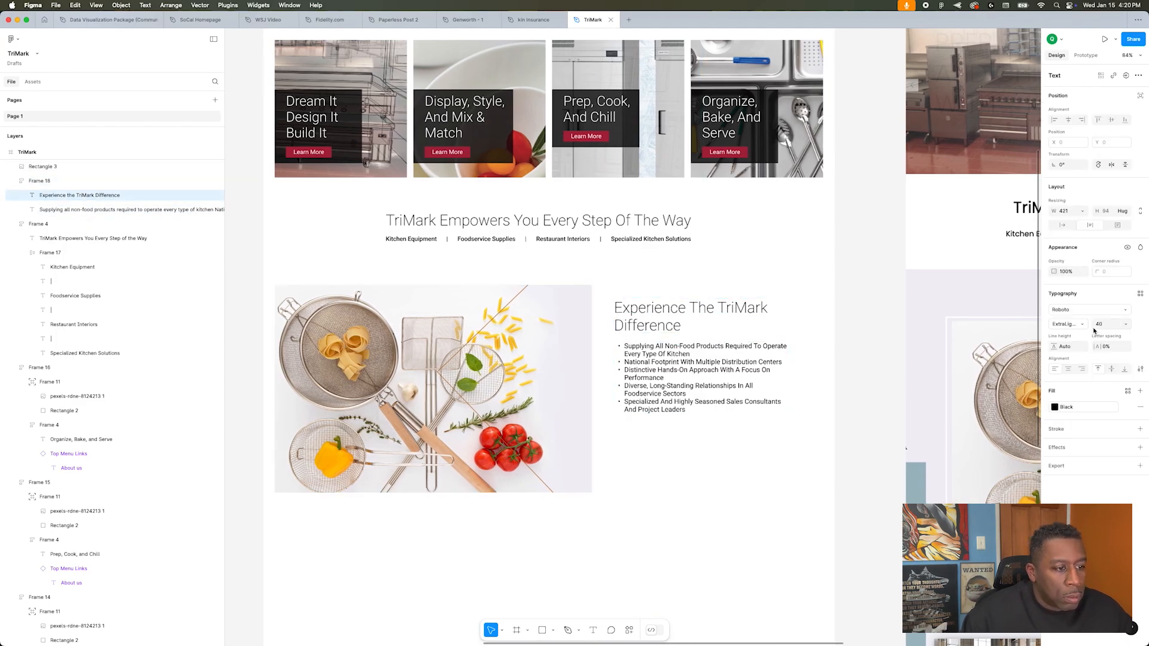
left_click(1069, 324)
left_click(1077, 366)
left_click_drag(695, 370, 695, 387)
left_click(726, 486)
Step: Recolour the "Experience The TriMark Difference" heading to a teal like that of the original page's side shapes
scroll(726, 487, "up", 3)
scroll(737, 487, "down", 5)
scroll(649, 499, "right", 1)
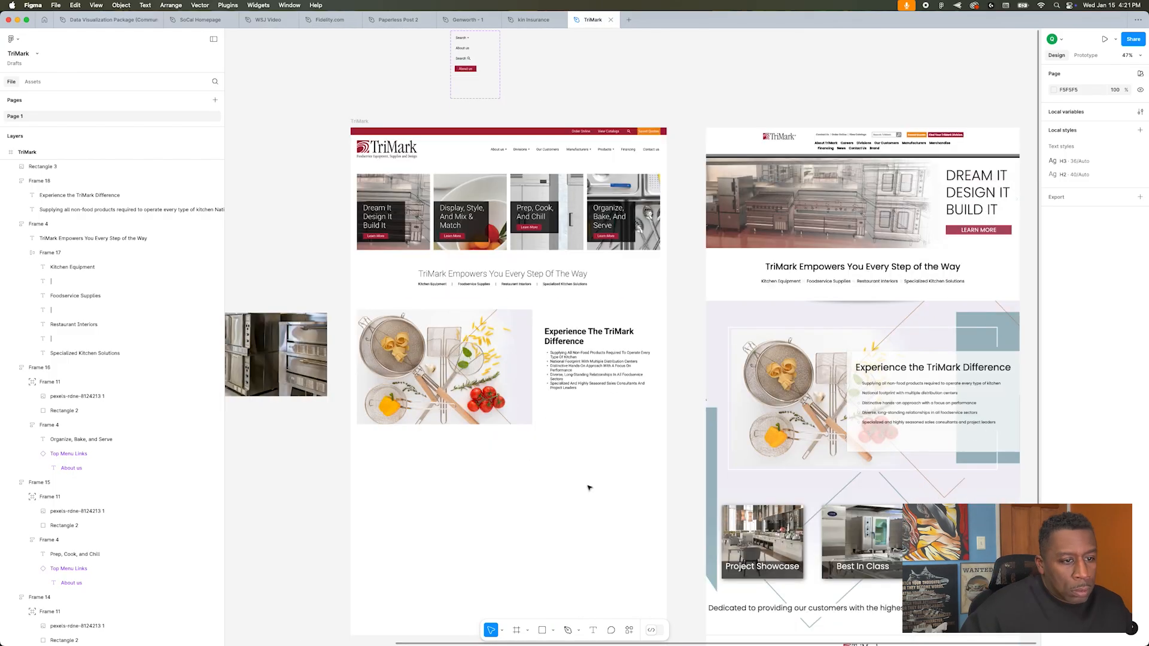
scroll(838, 454, "down", 3)
scroll(667, 368, "up", 5)
double_click(664, 368)
scroll(931, 260, "right", 4)
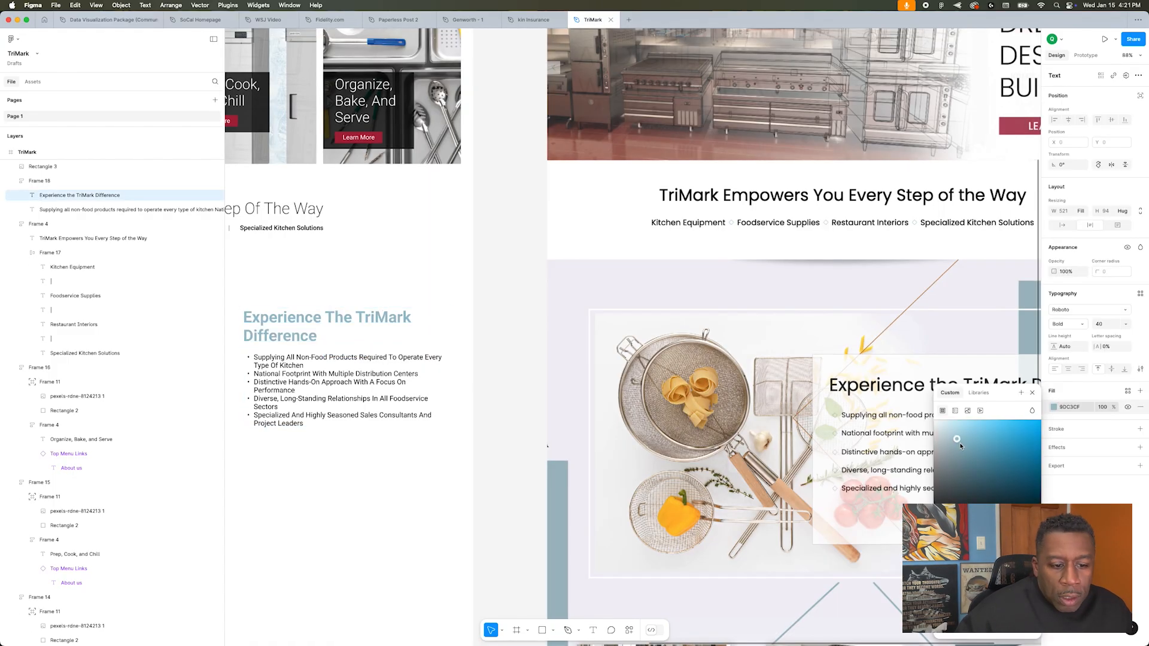
left_click(978, 393)
left_click(1021, 393)
left_click(902, 464)
left_click(510, 383)
scroll(514, 335, "down", 5)
double_click(504, 238)
left_click(1054, 370)
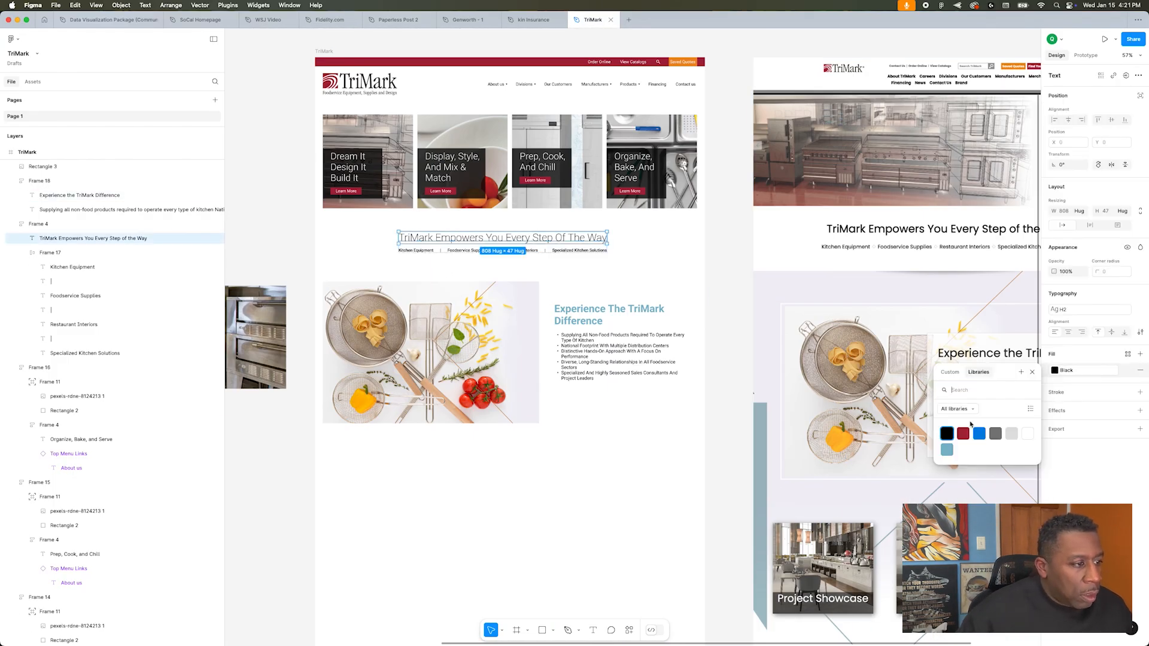
left_click(731, 298)
scroll(731, 297, "down", 5)
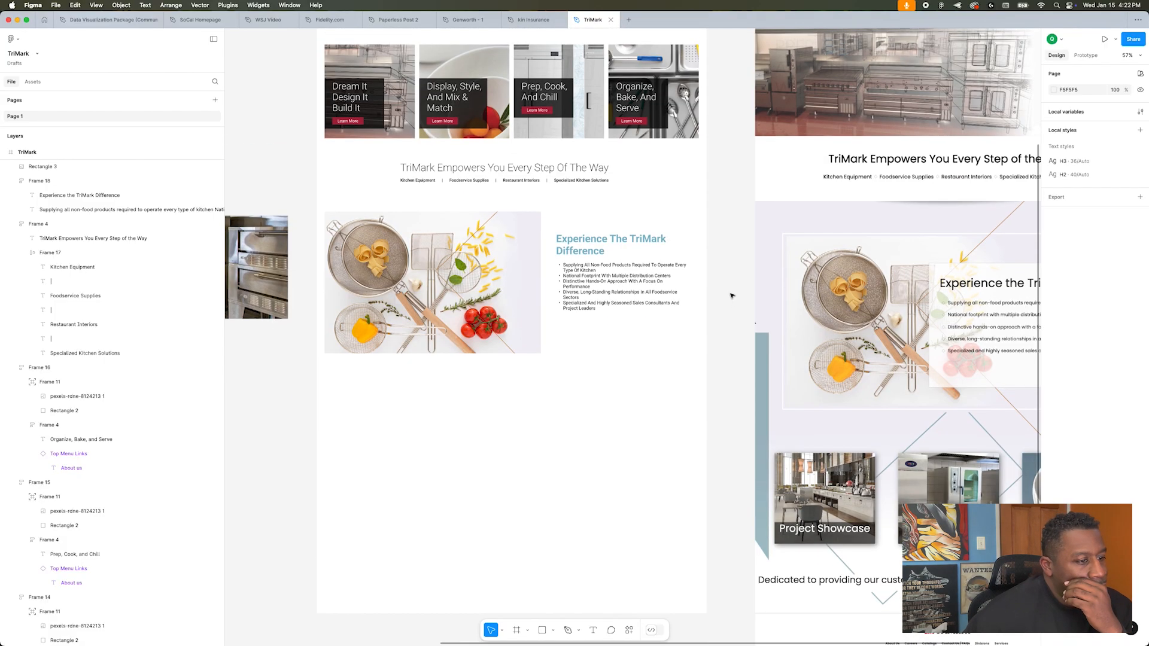
scroll(821, 381, "right", 3)
scroll(821, 381, "left", 4)
scroll(669, 300, "up", 5)
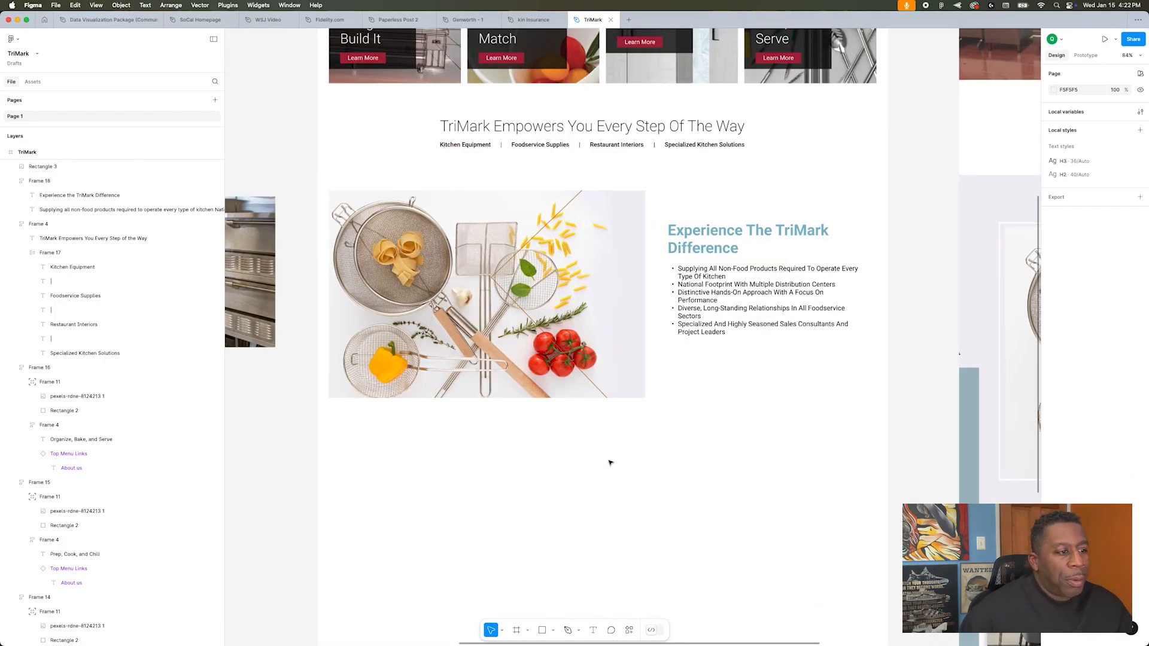
Step: Set the fill of the "Experience The TriMark Difference" heading to black
scroll(612, 463, "up", 3)
left_click(716, 395)
key("BackSpace")
left_click(1055, 407)
left_click(947, 472)
left_click(900, 416)
scroll(900, 415, "down", 1)
left_click(796, 413)
left_click(916, 359)
Step: Try a solid grey C4C4C4 panel about 612 × 550 beside the utensils image, made from a resized copy of the image rectangle
scroll(599, 311, "down", 2)
left_click(174, 166)
left_click_drag(546, 379, 759, 379)
left_click_drag(565, 419, 644, 419)
left_click(1054, 332)
left_click(943, 353)
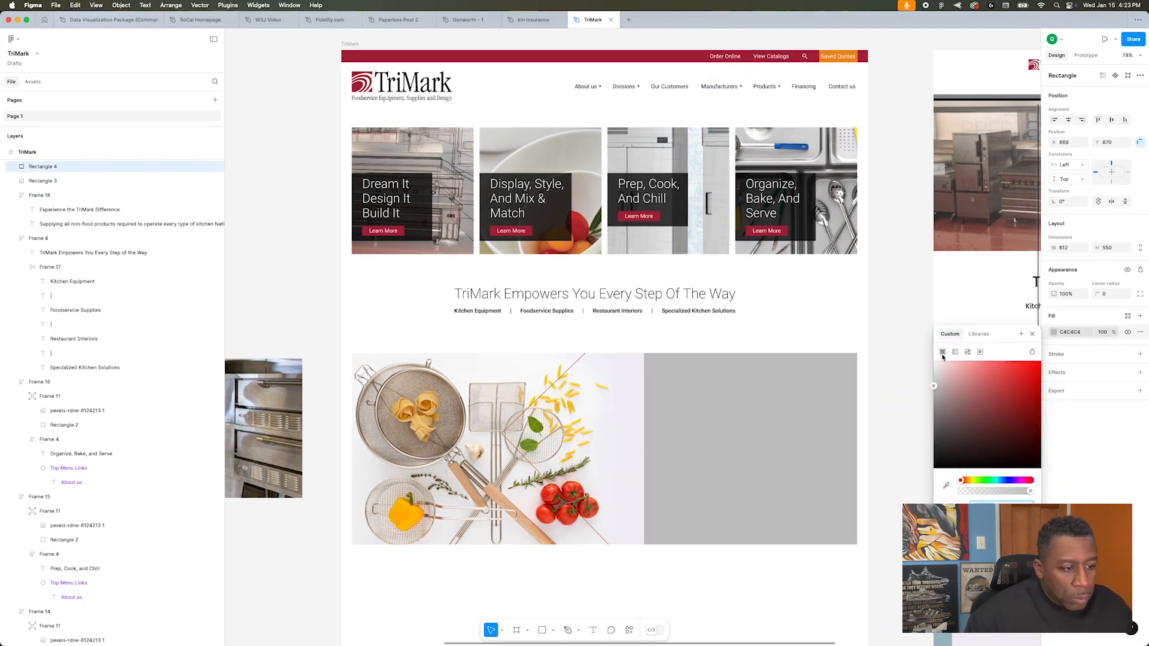
Step: Give the grey panel a lighter grey fill and send it to the back, behind the TriMark Difference text
left_click(1128, 316)
left_click(1010, 395)
right_click(801, 413)
left_click(845, 465)
left_click(838, 515)
left_click(1068, 332)
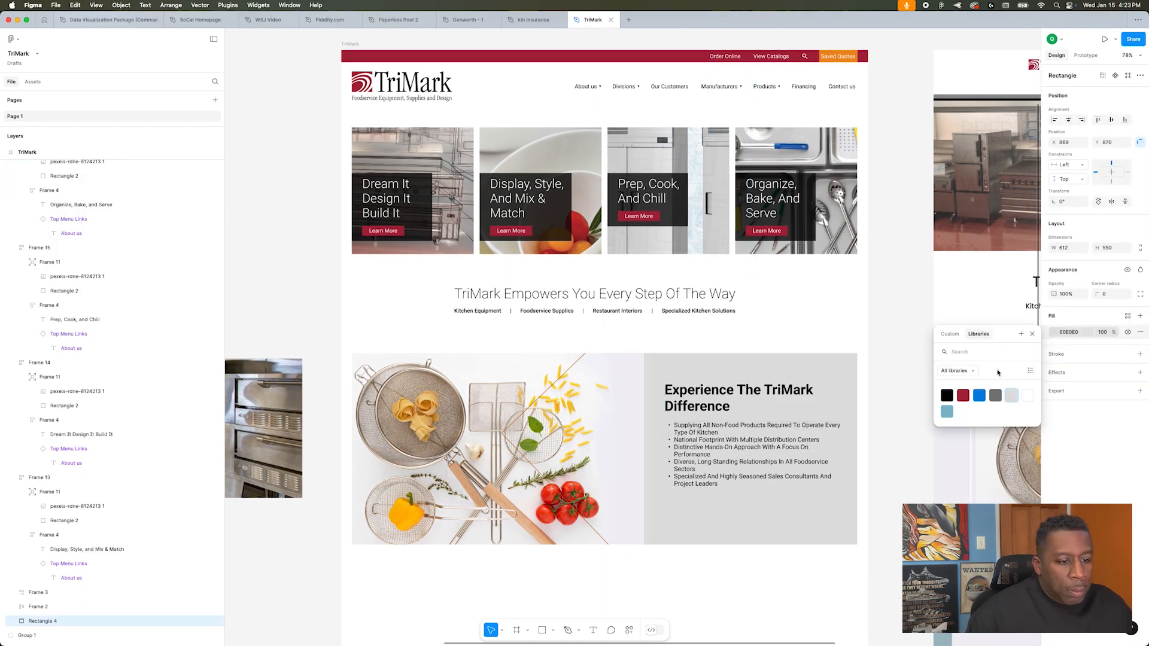
left_click(950, 334)
left_click_drag(935, 375, 931, 369)
left_click(896, 365)
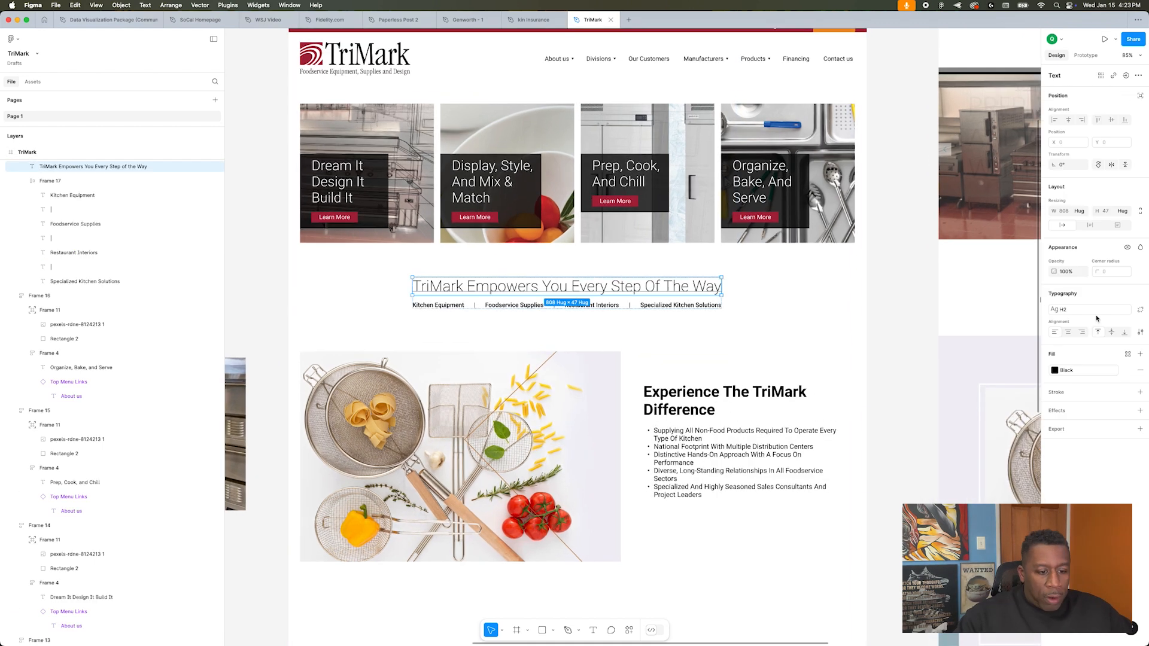
Step: Open the H2 text style applied to the "TriMark Empowers You Every Step Of The Way" headline
left_click(1090, 309)
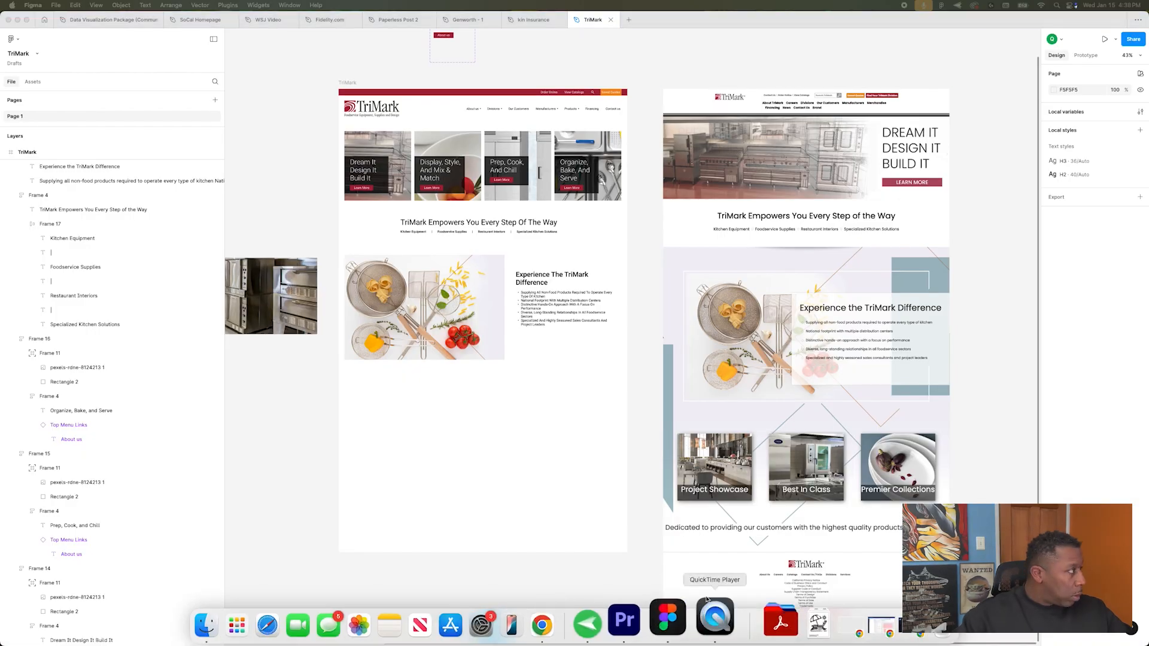
Step: Compare the redesigned page with the original homepage, from the header down to the Project Showcase cards
scroll(556, 379, "up", 5)
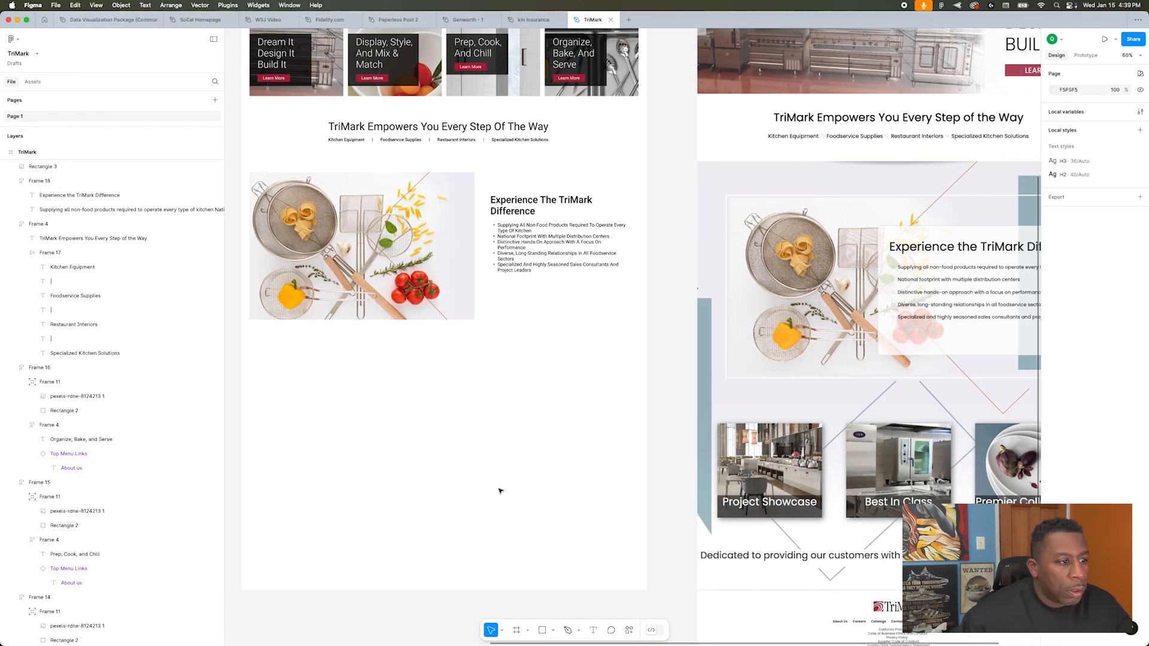
scroll(499, 491, "up", 5)
scroll(565, 376, "down", 5)
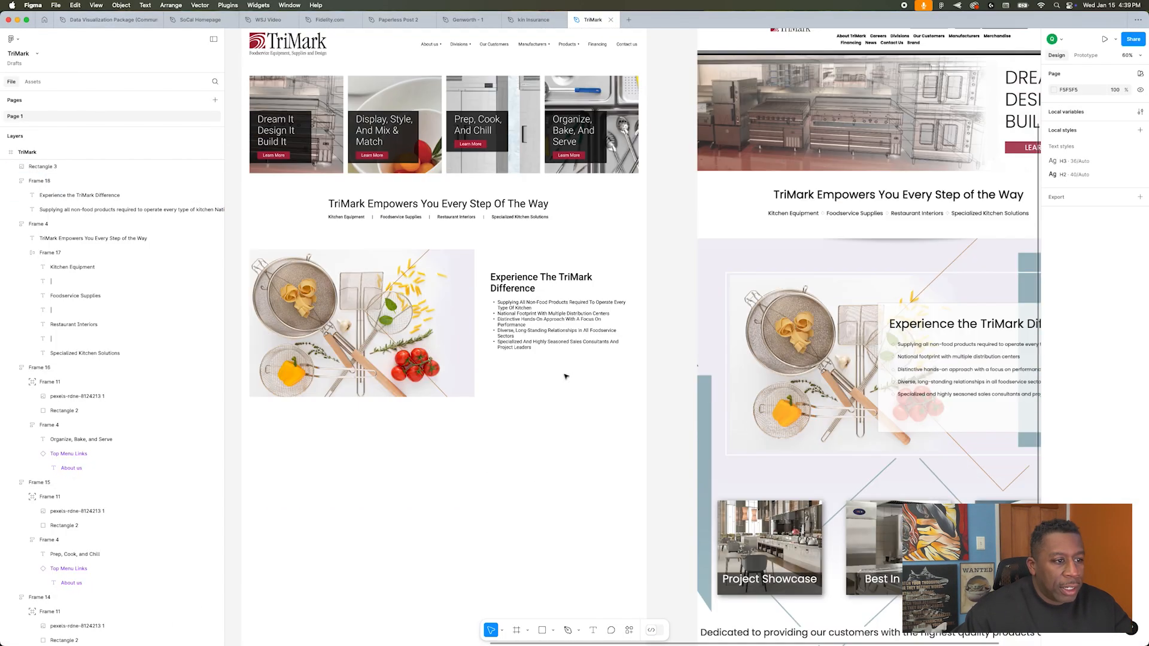
scroll(566, 376, "up", 3)
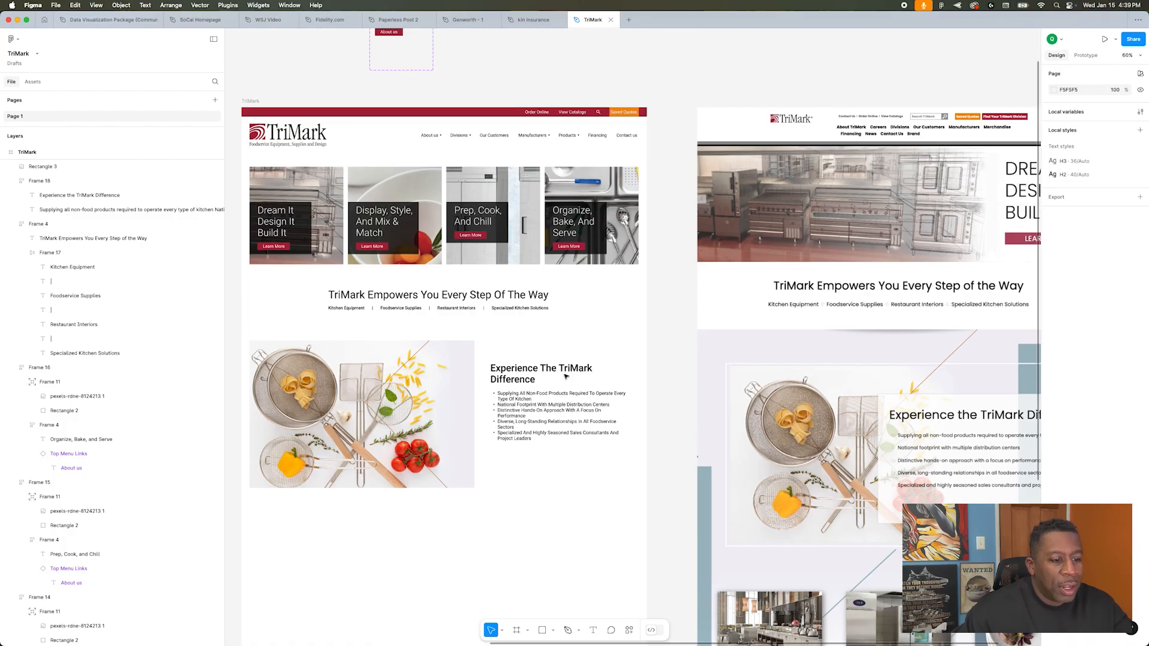
scroll(565, 377, "down", 7)
scroll(565, 376, "up", 3)
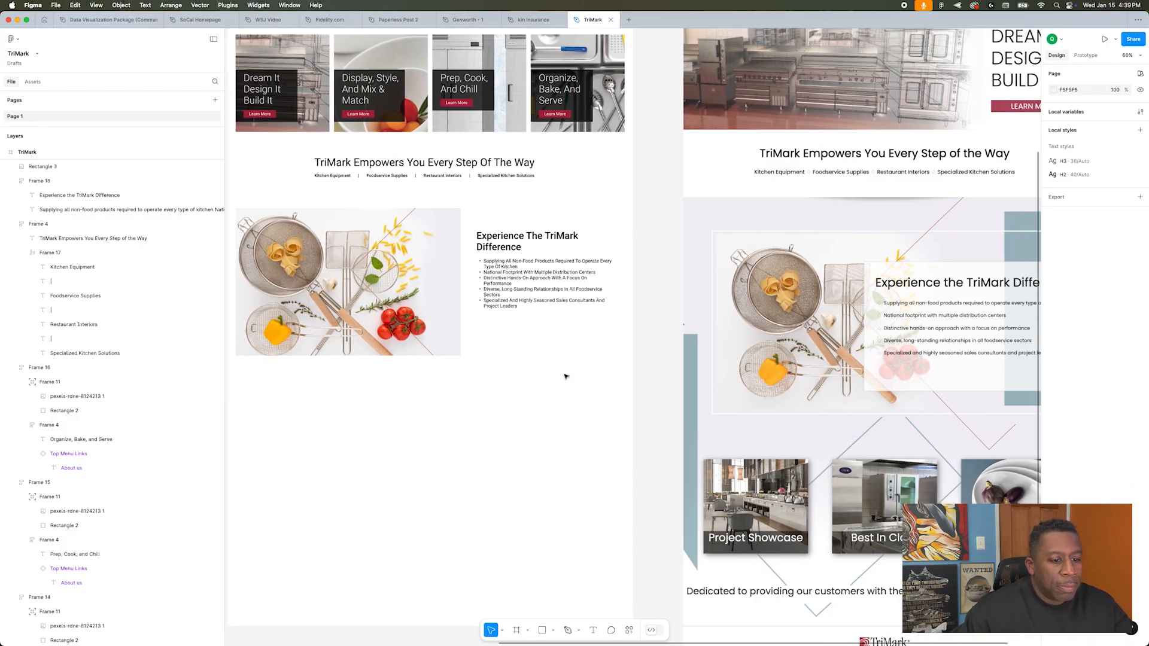
scroll(566, 377, "left", 1)
scroll(565, 377, "right", 1)
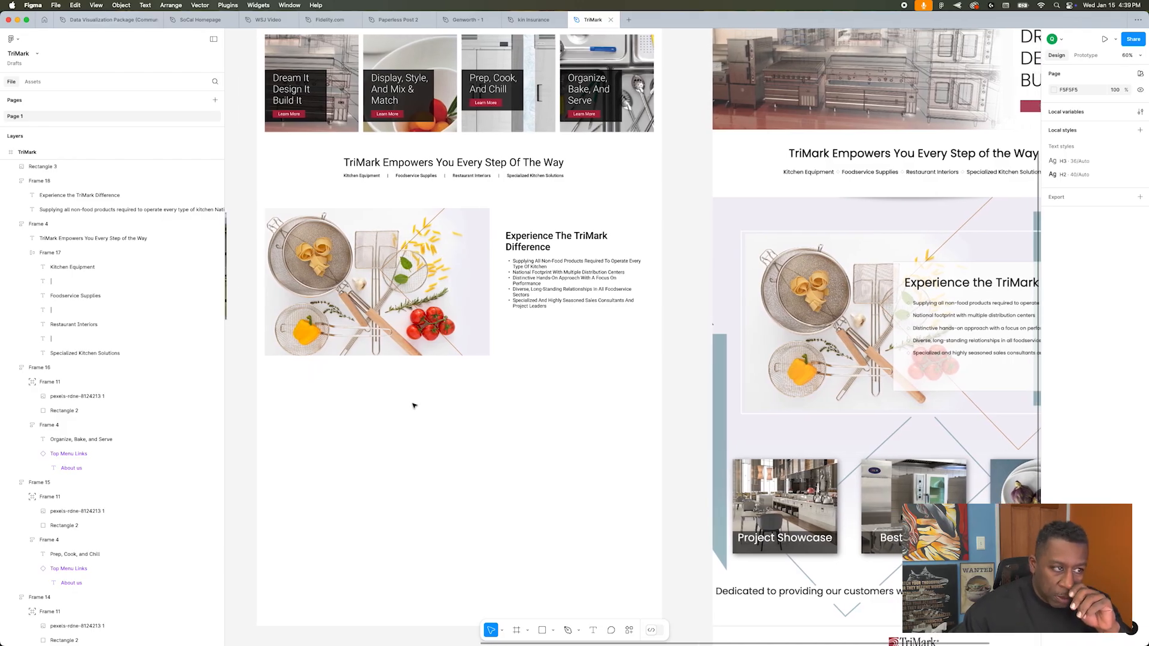
Step: Show the layout grid and draw a grey rectangle about 422 × 134 below the utensils image
key("ctrl+g")
scroll(259, 435, "up", 3)
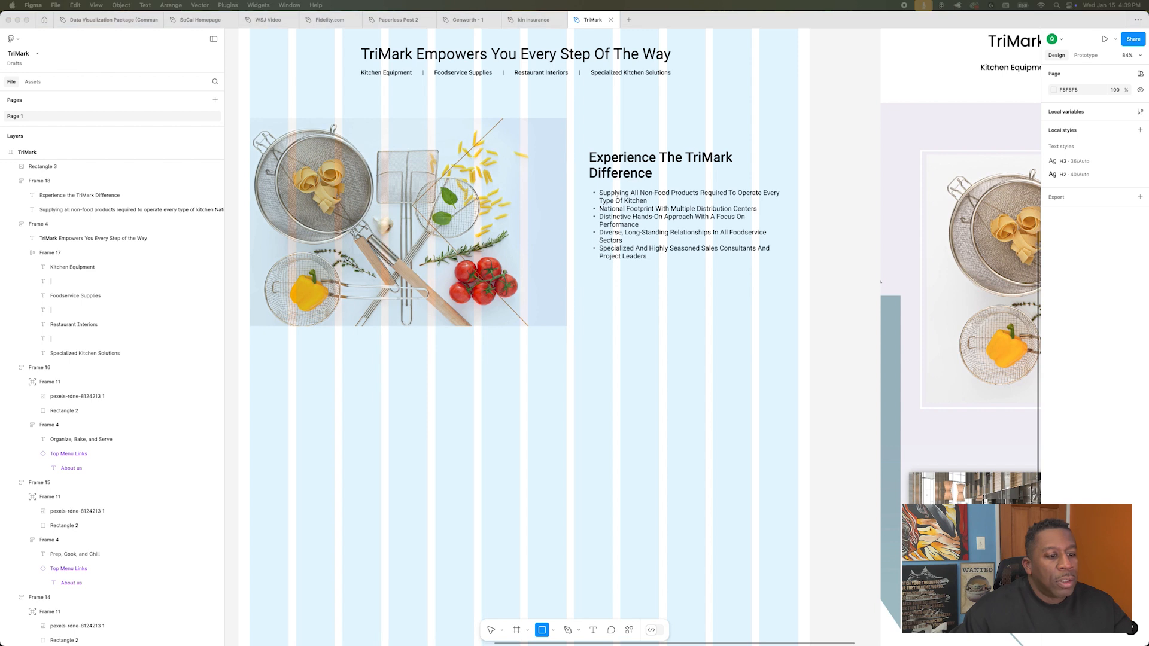
key("super+Tab")
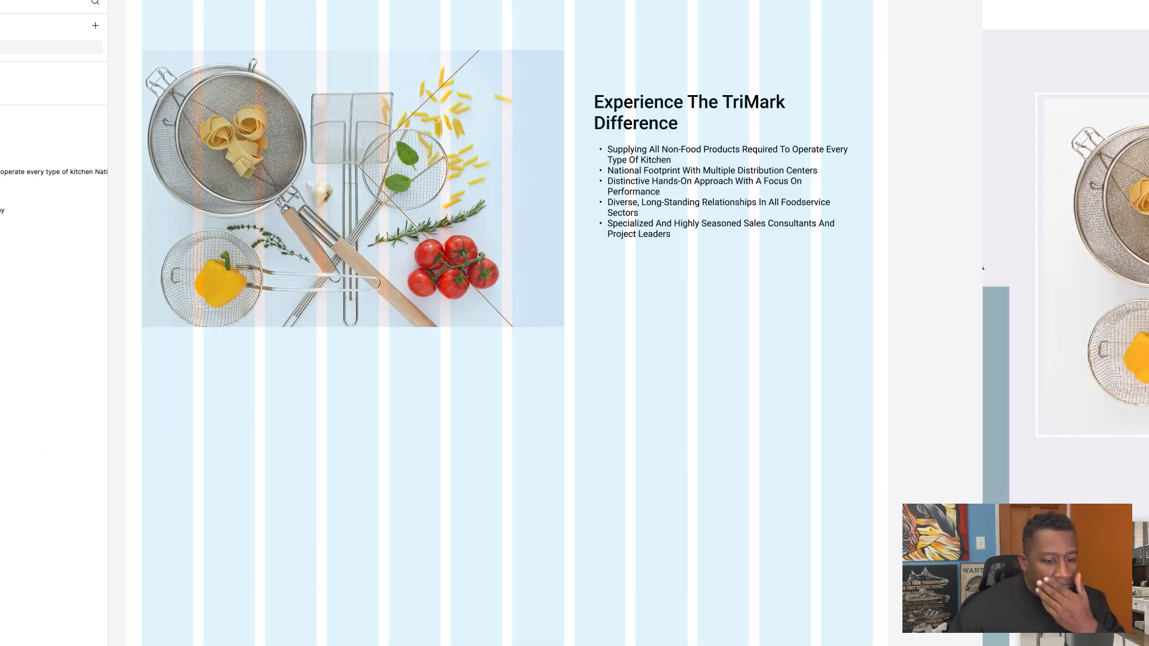
left_click_drag(166, 396, 377, 463)
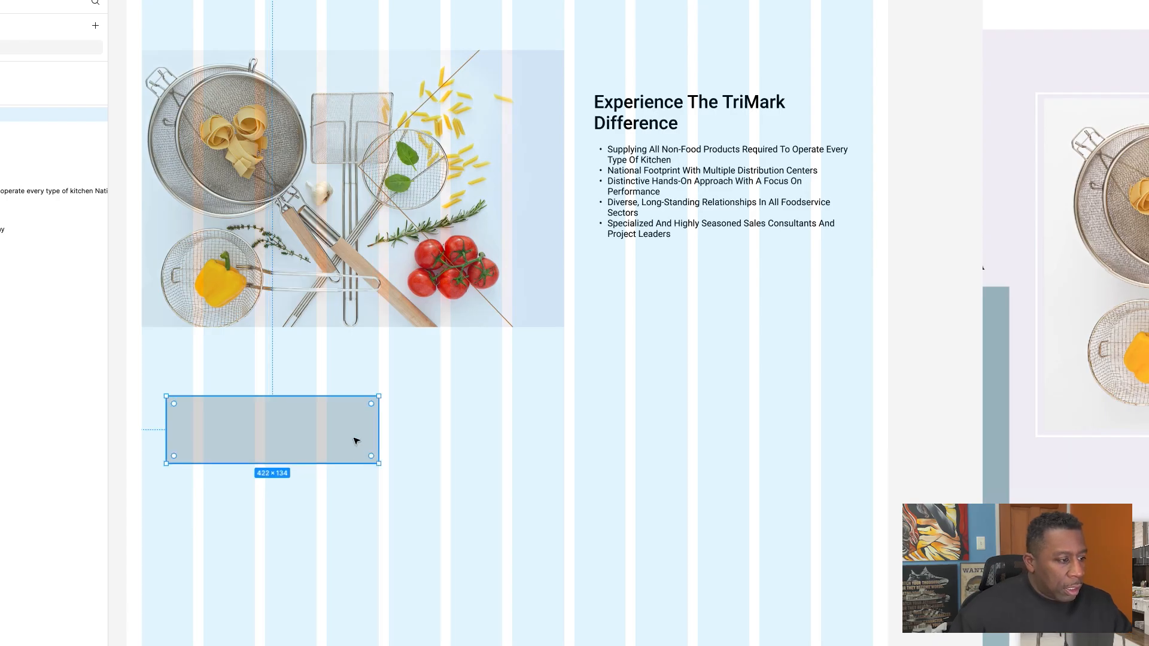
Step: Duplicate the grey rectangle twice and spread the three evenly across the full width of the layout grid
left_click_drag(312, 431, 790, 424)
left_click(556, 429, "shift")
left_click(289, 419, "shift")
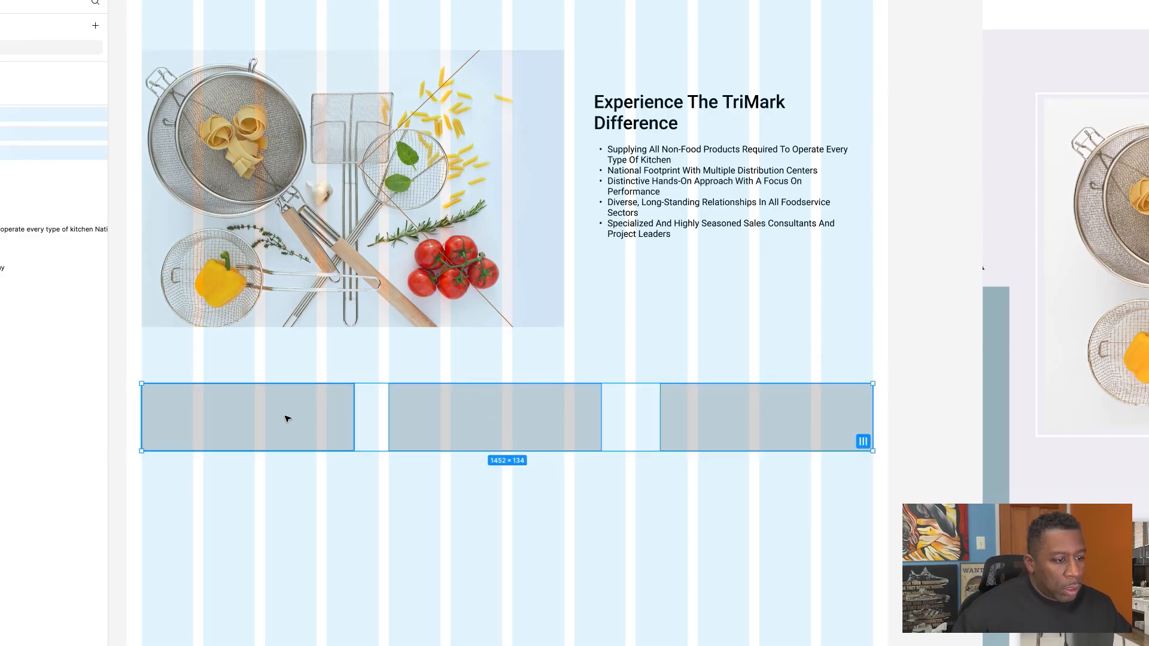
Step: Wrap the three grey rectangles in an auto layout frame
key("shift+a")
left_click(490, 504)
left_click(528, 431)
left_click(473, 533)
Step: Examine how the three grey rectangles line up with the layout grid columns and the sections above
scroll(150, 461, "up", 5)
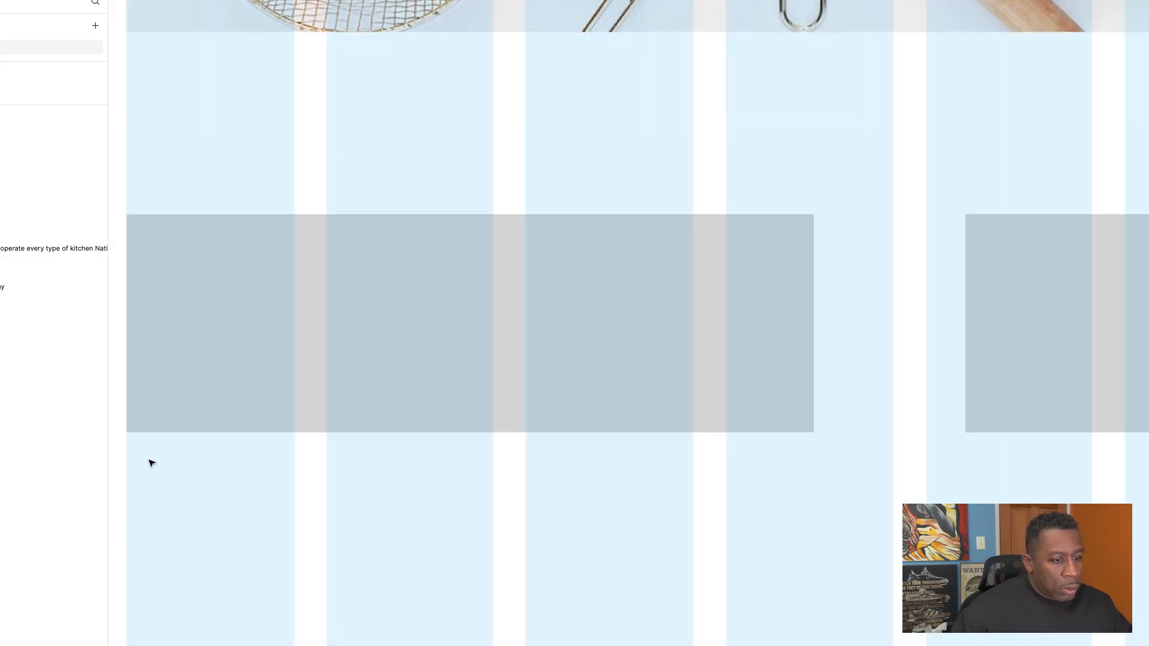
scroll(150, 461, "up", 3)
scroll(149, 462, "down", 10)
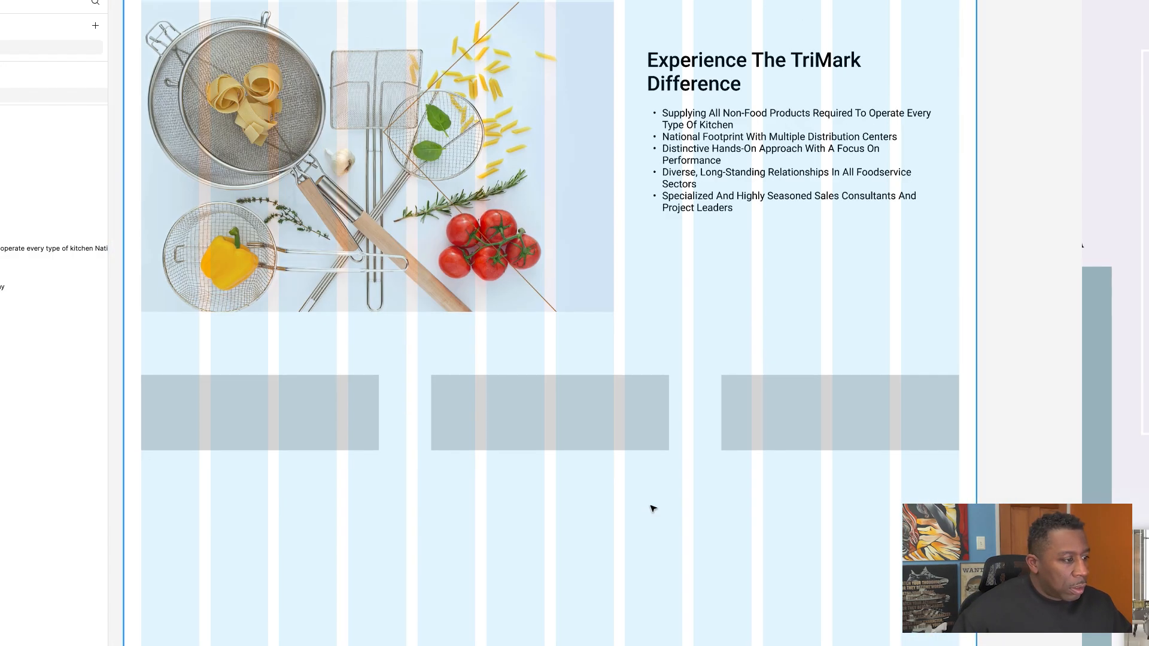
scroll(652, 509, "up", 6)
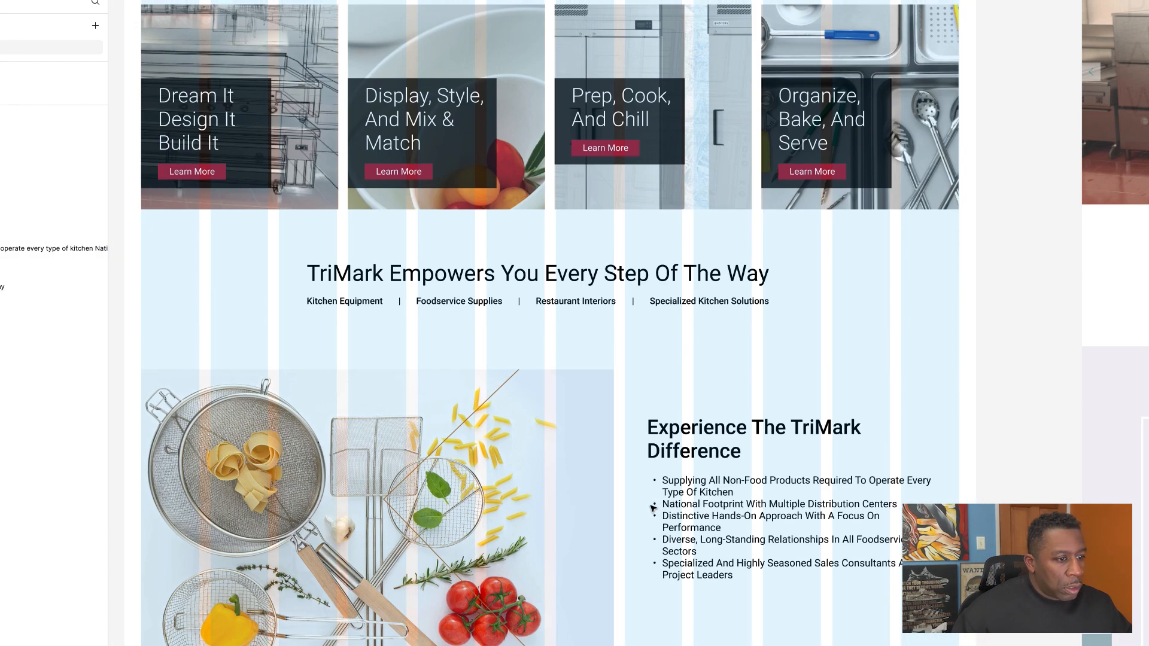
scroll(652, 508, "down", 4)
scroll(652, 509, "up", 1)
scroll(652, 509, "down", 1)
scroll(652, 509, "down", 2)
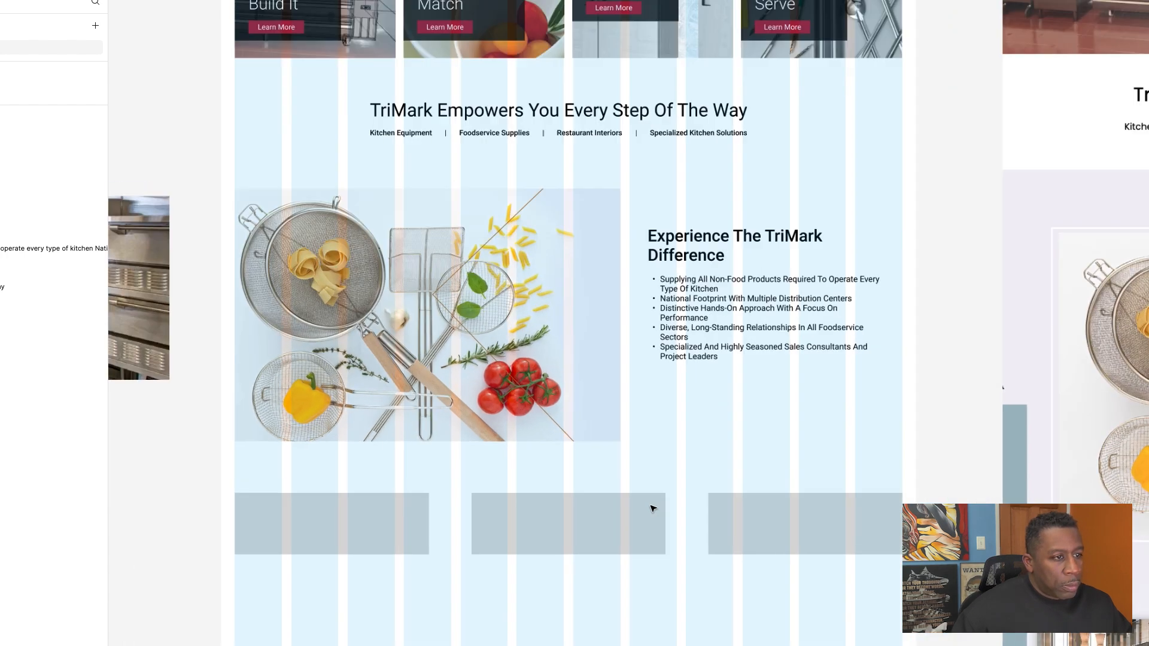
scroll(653, 509, "up", 2)
scroll(653, 509, "down", 1)
Step: Hide the layout grid and ungroup the row of three grey rectangles
key("ctrl+g")
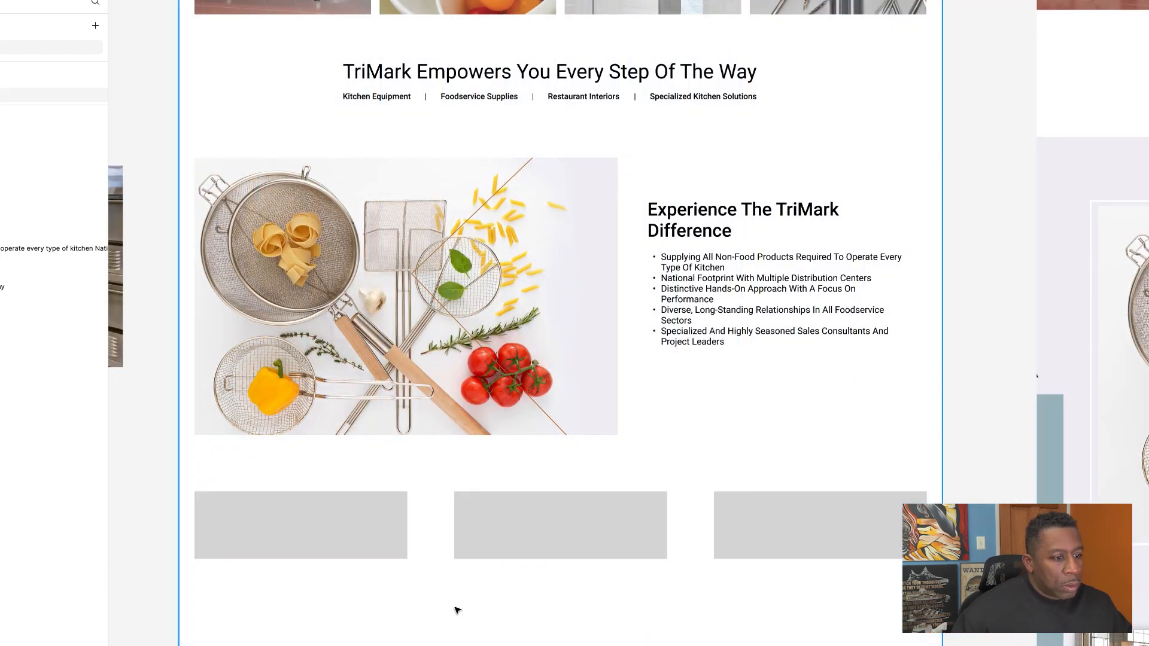
scroll(456, 609, "up", 3)
scroll(456, 608, "down", 1)
left_click(503, 518)
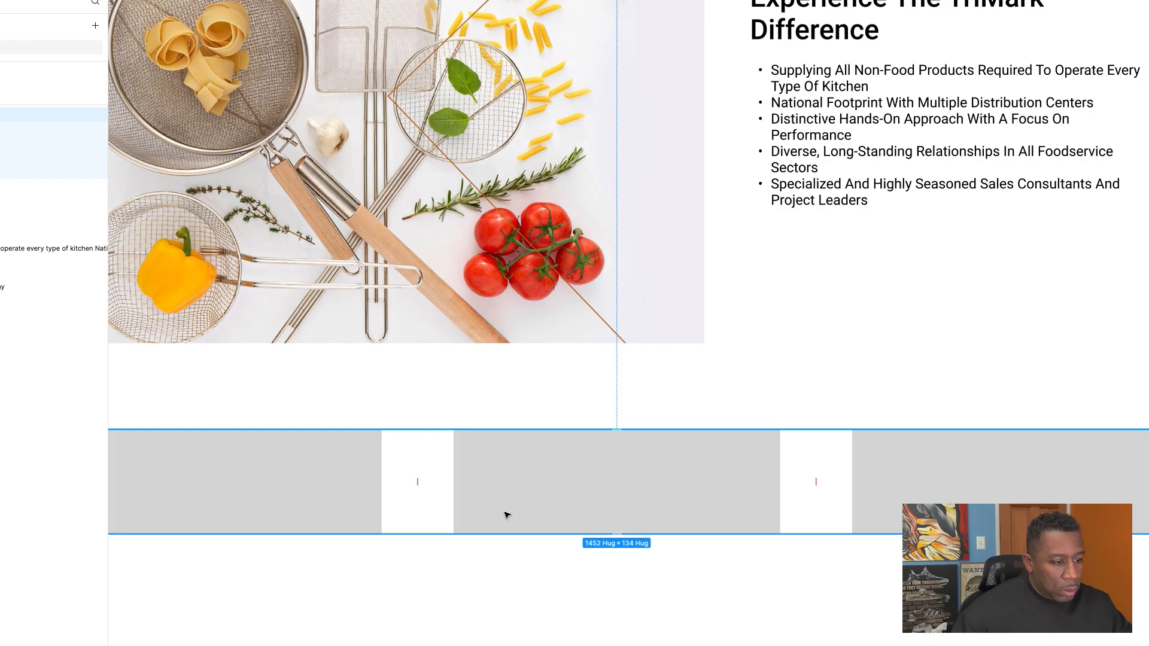
right_click(503, 503)
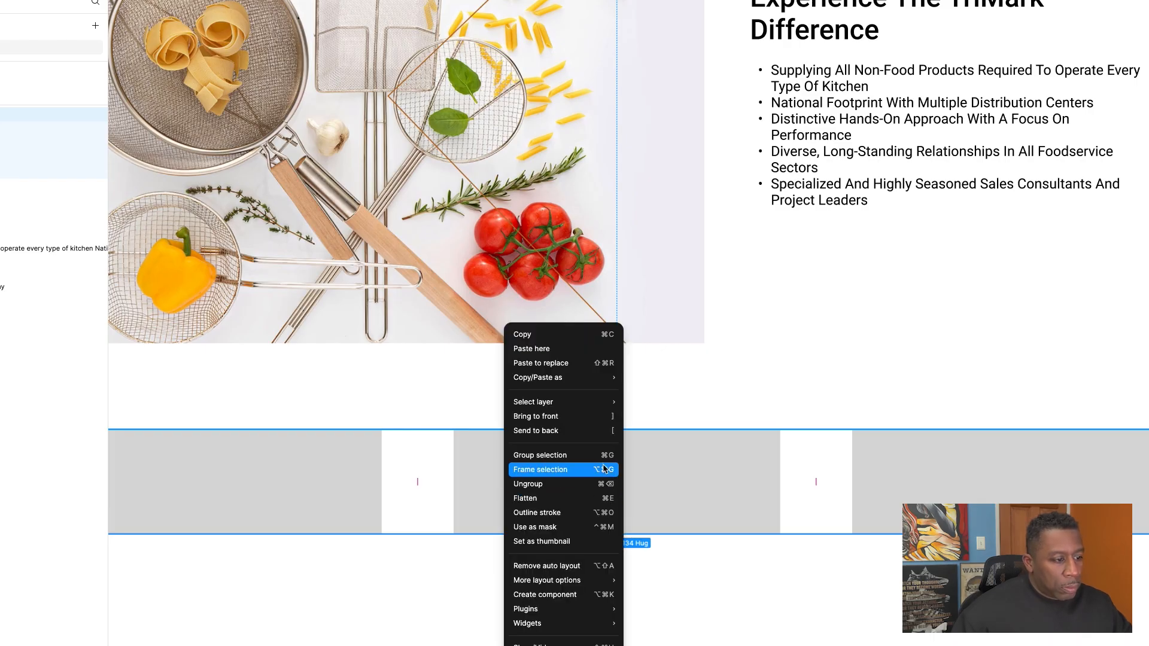
left_click(574, 480)
left_click(409, 570)
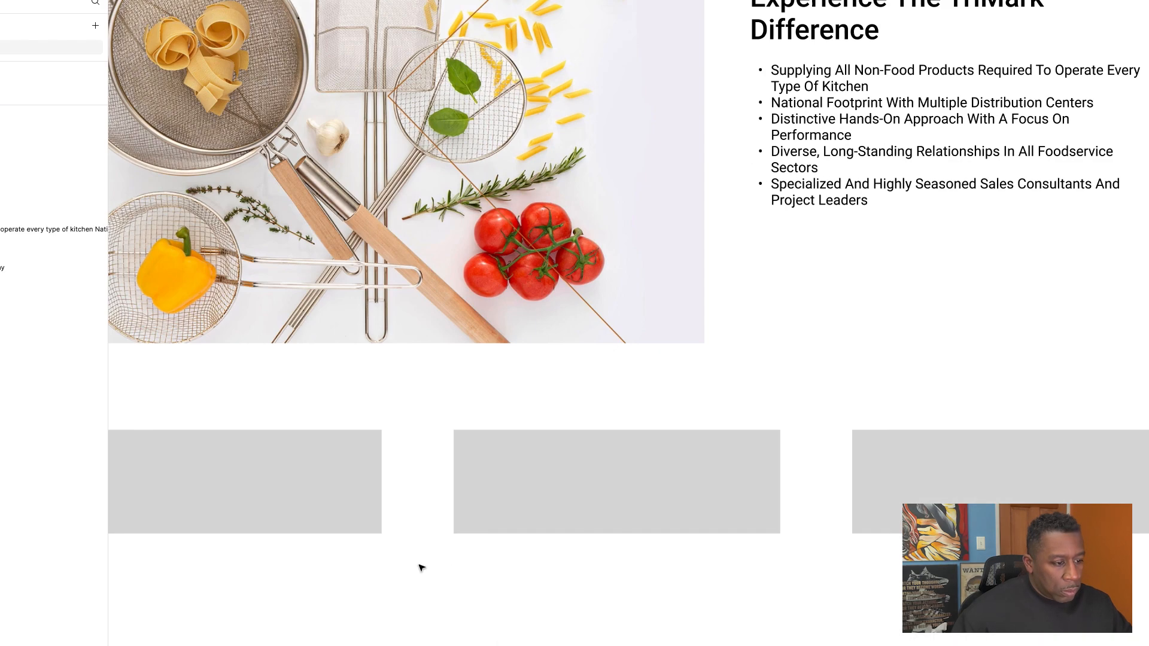
Step: Add the text "Project Showcase" on the first grey rectangle, matching the first card title on the original page
scroll(419, 566, "left", 4)
left_click(461, 485)
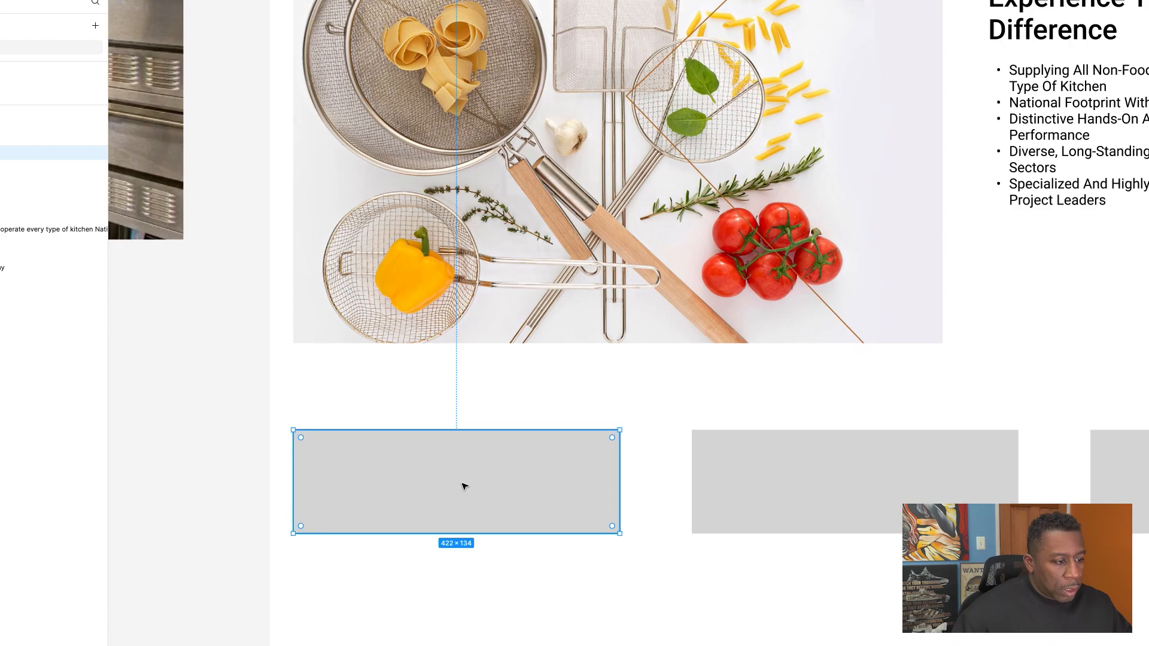
key("t")
left_click(405, 481)
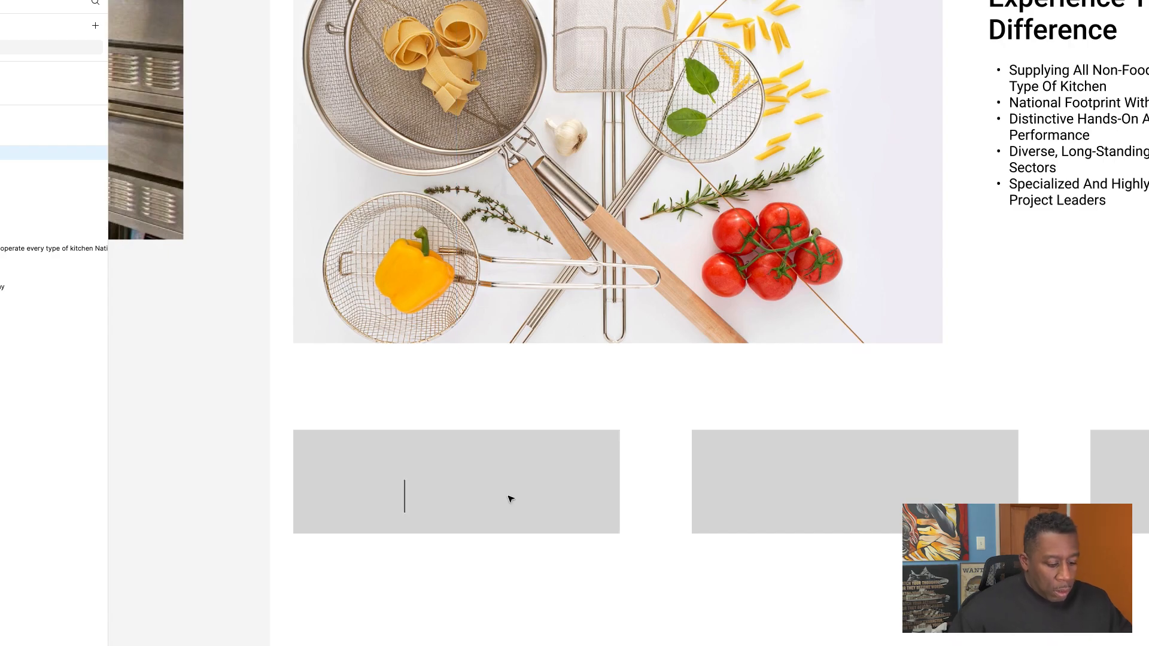
key("super+Tab")
key("super+Tab")
key("super+Tab")
key("super+Tab")
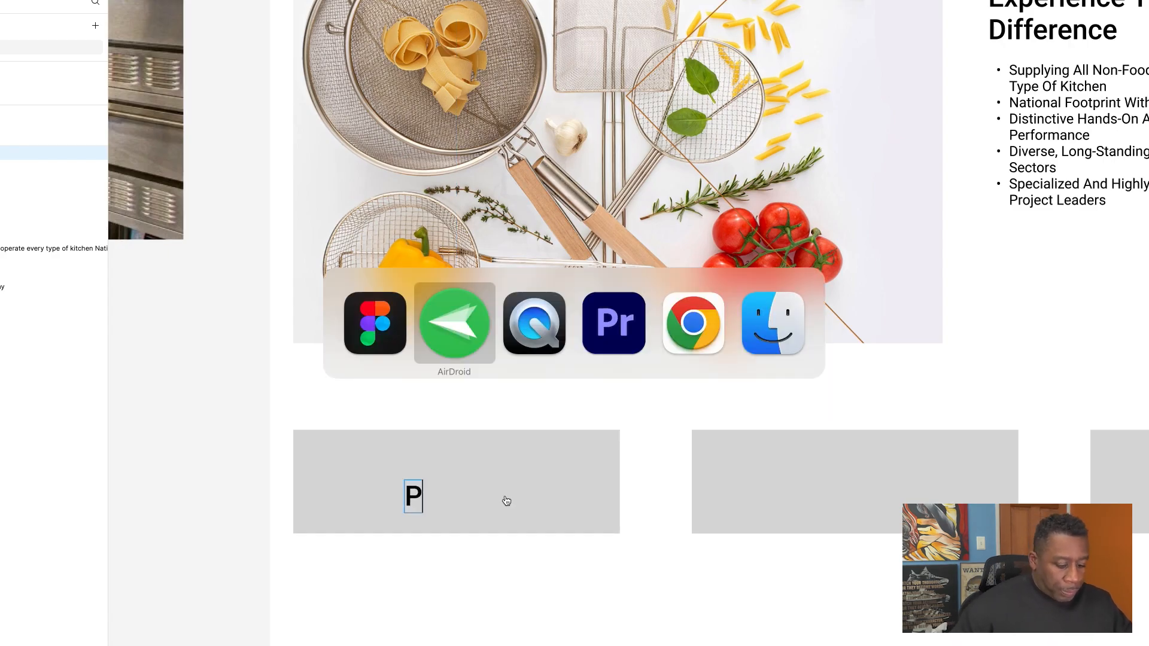
key("super+Tab")
scroll(508, 499, "right", 12)
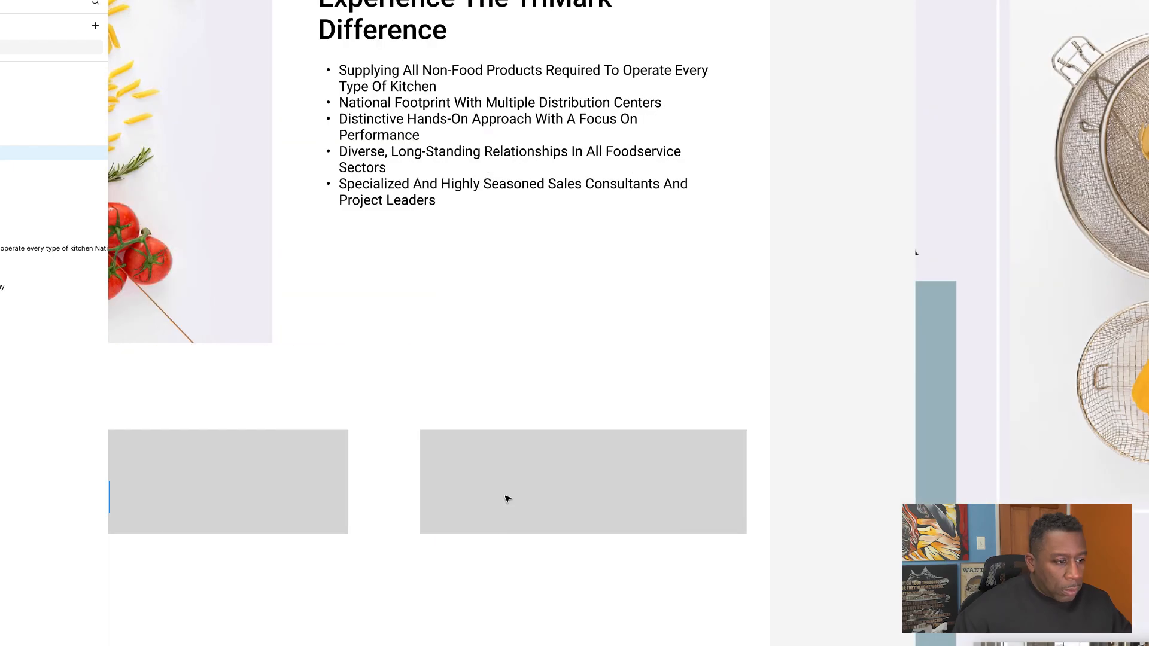
scroll(507, 499, "down", 5)
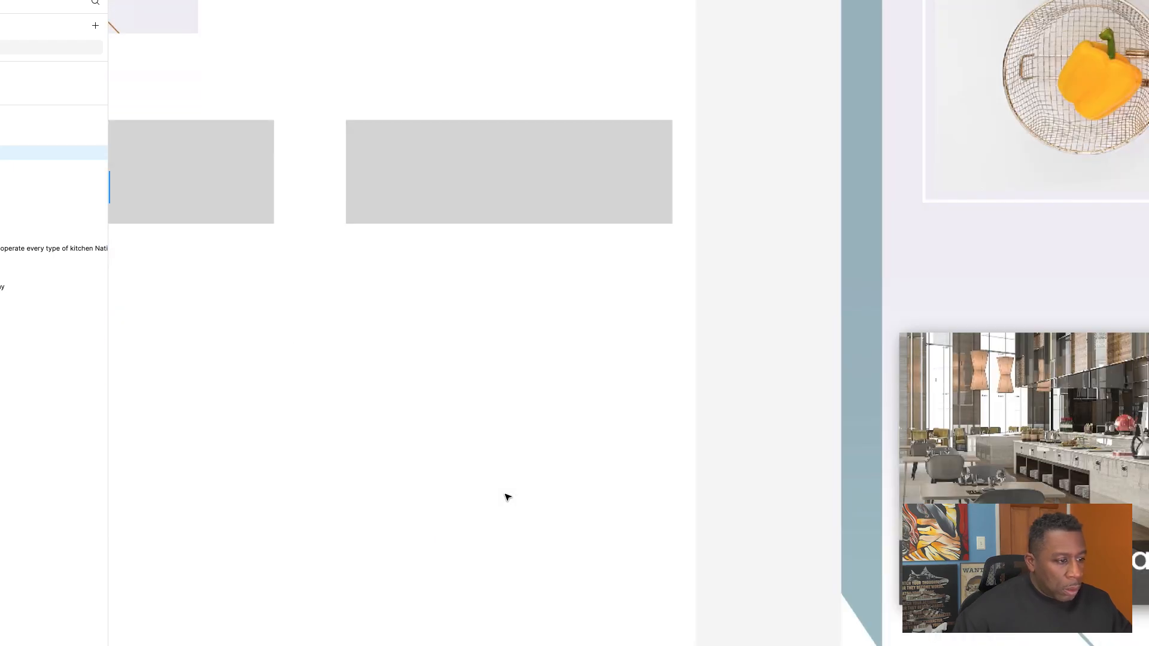
scroll(507, 497, "left", 10)
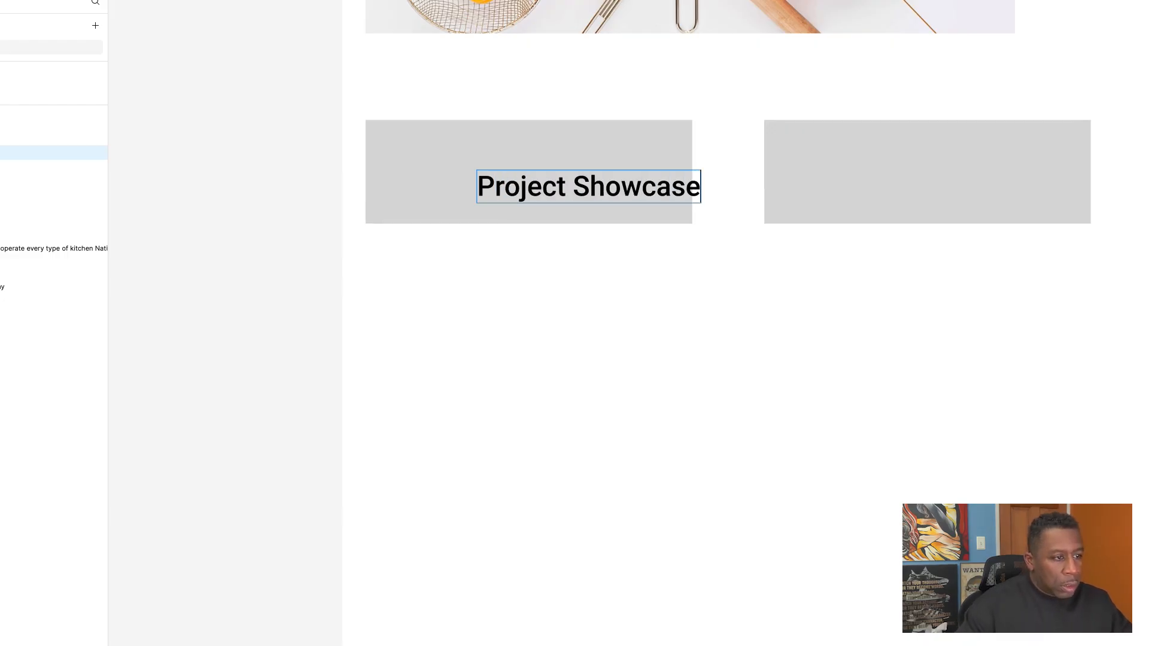
Step: Move the "Project Showcase" text so it fits inside the lower part of the first grey rectangle
left_click(241, 76)
left_click(245, 52)
left_click(566, 189)
mouse_move(568, 189)
left_mouse_down()
mouse_move(548, 196)
mouse_move(553, 203)
left_mouse_up()
scroll(554, 203, "down", 5)
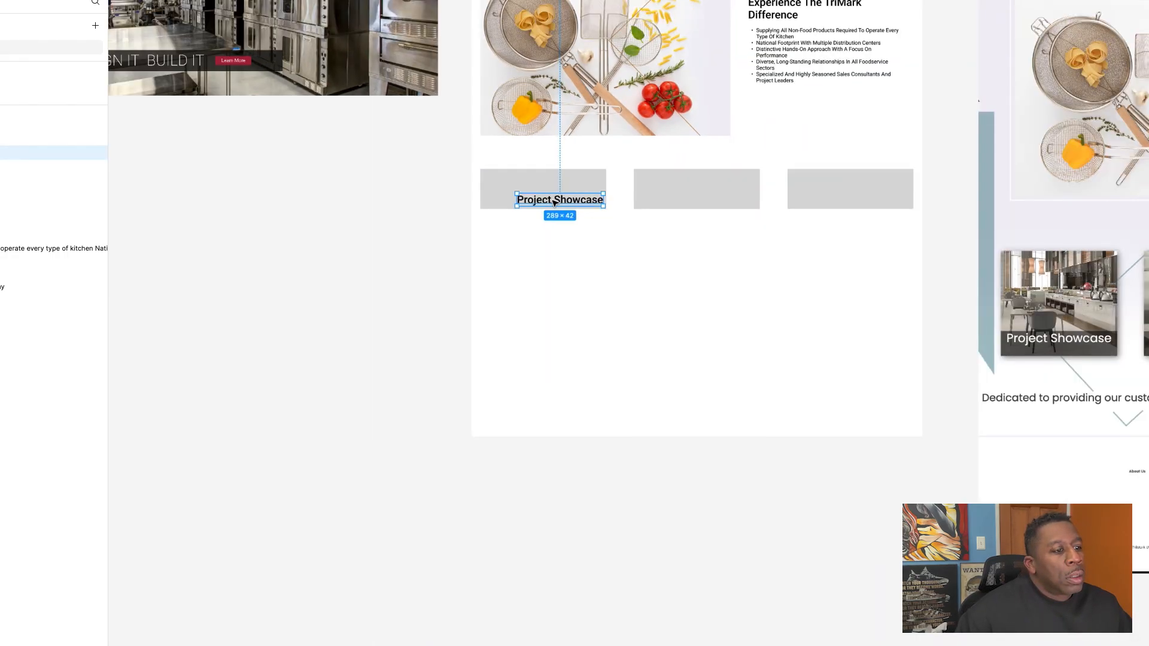
scroll(554, 203, "right", 4)
scroll(554, 203, "right", 2)
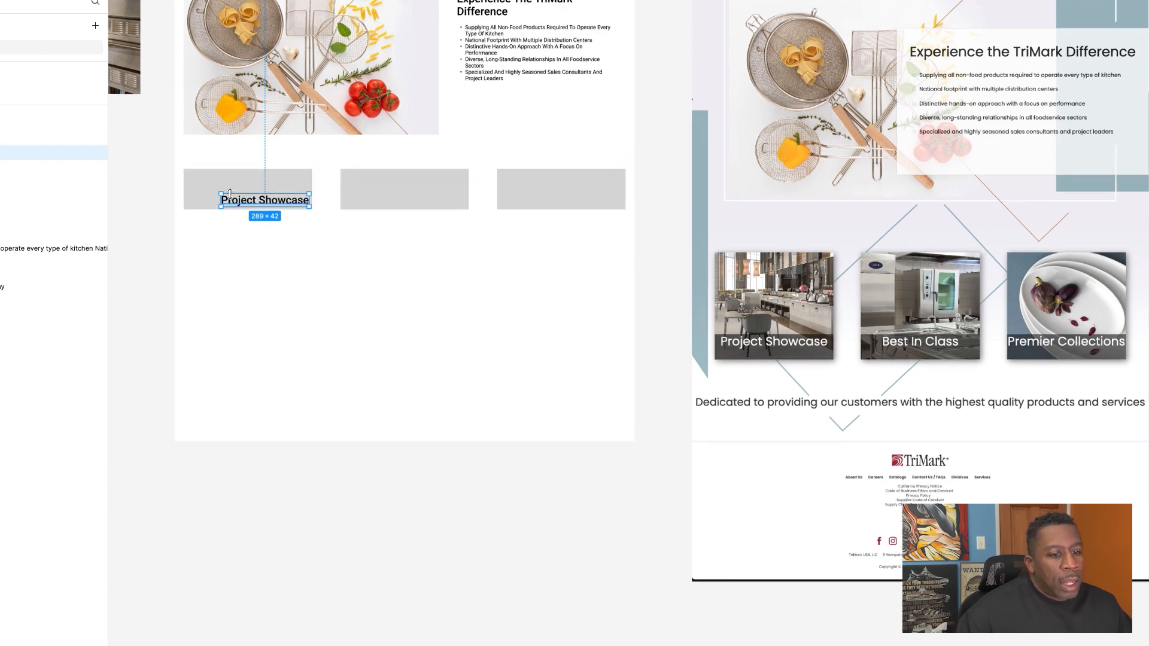
Step: Change the fill of the first grey rectangle, behind the "Project Showcase" text, to black
scroll(230, 193, "up", 5)
left_click(239, 182)
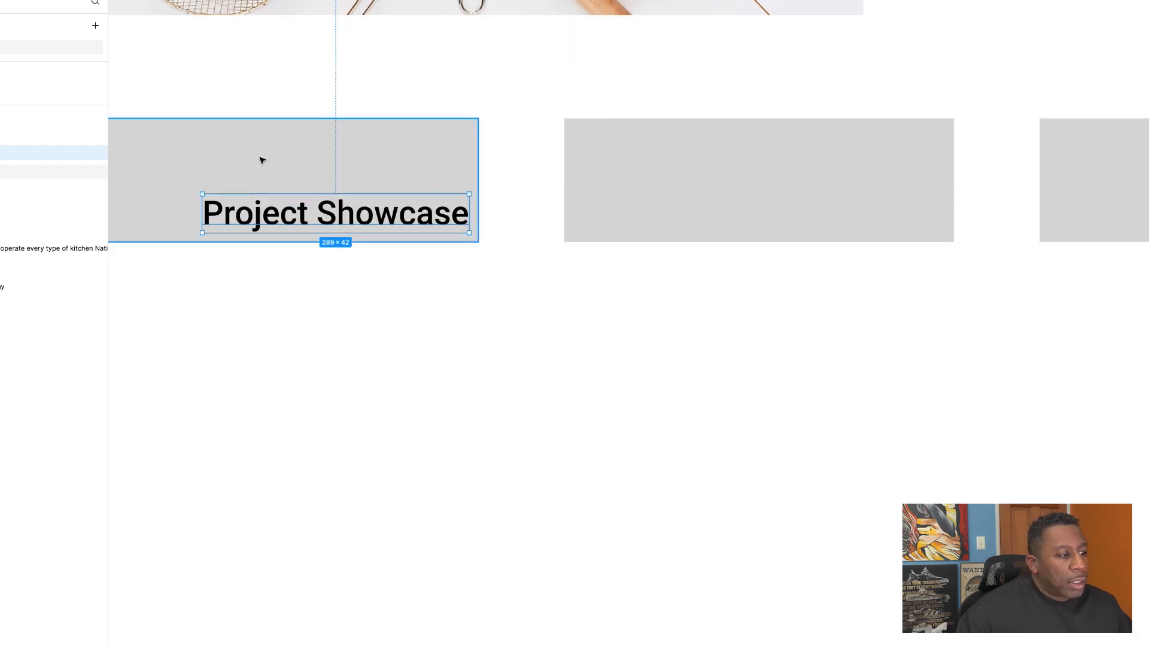
left_click(506, 257)
left_click(448, 182)
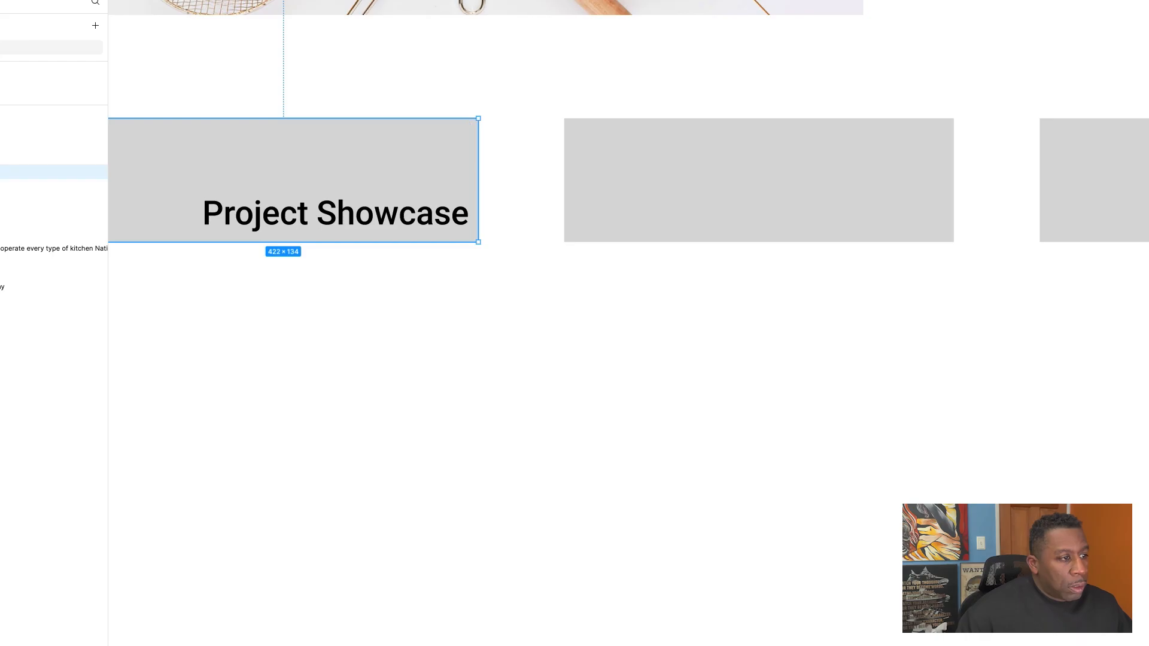
left_click(1148, 359)
left_click_drag(1056, 397, 1057, 517)
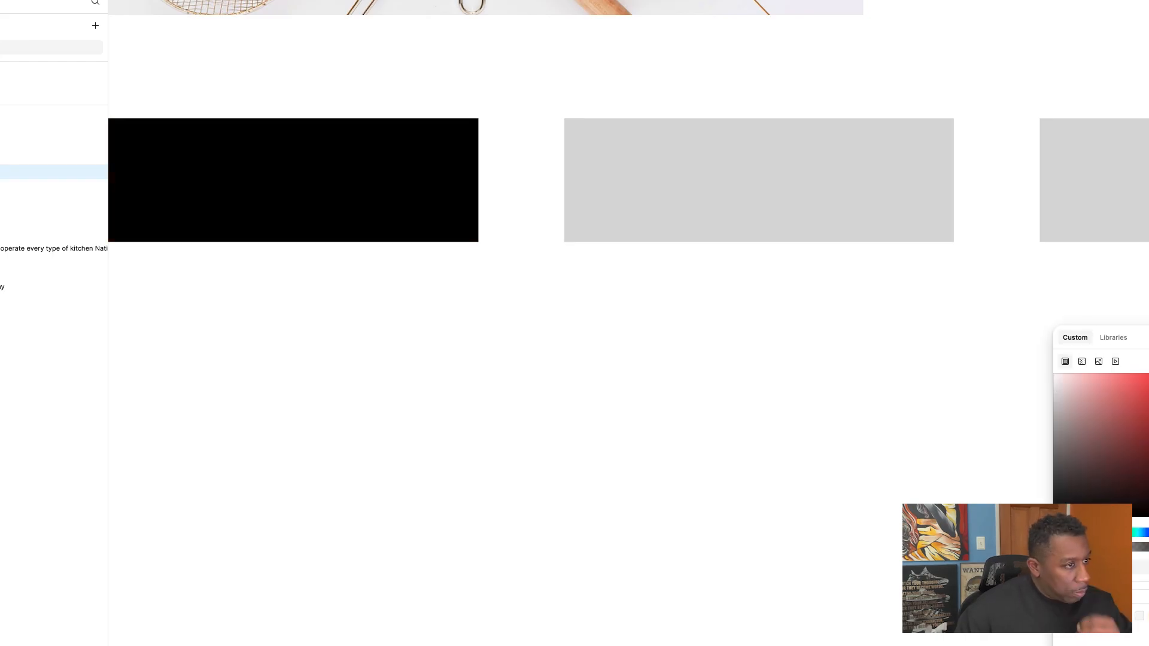
left_click(654, 351)
Step: Change the "Project Showcase" text color to white so it reads on the black rectangle
left_click(384, 213)
left_click(1148, 417)
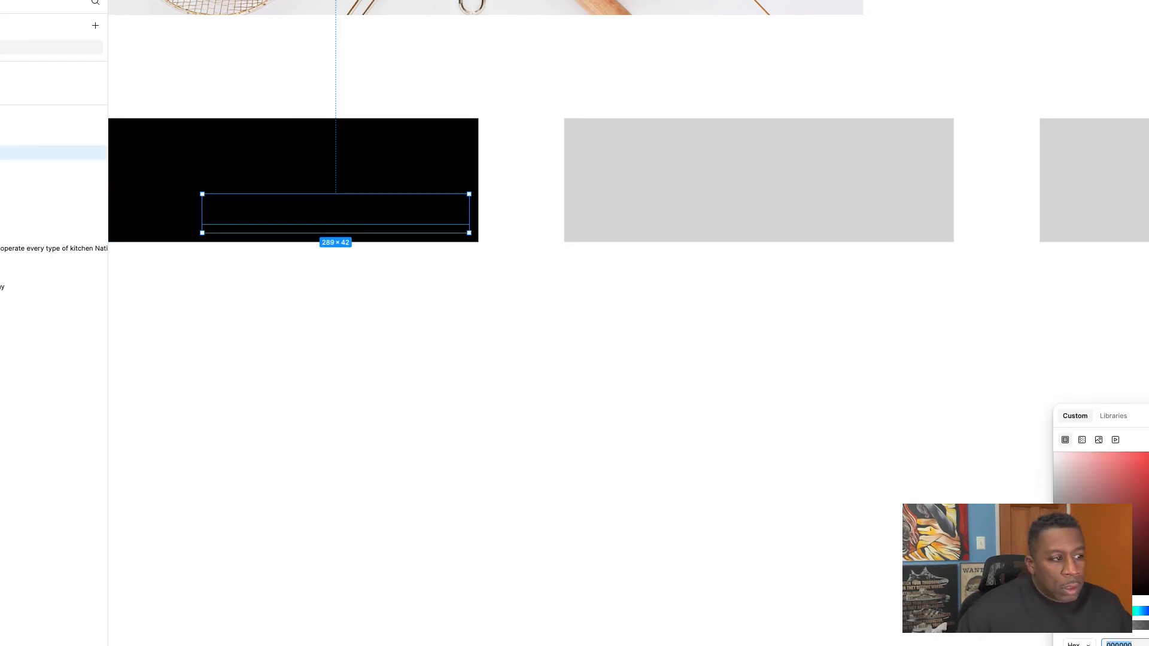
left_click_drag(1067, 500, 1002, 410)
left_click(576, 336)
Step: Review the redesigned page from the header down to the showcase row, checking section spacing and overall layout
scroll(578, 337, "down", 5)
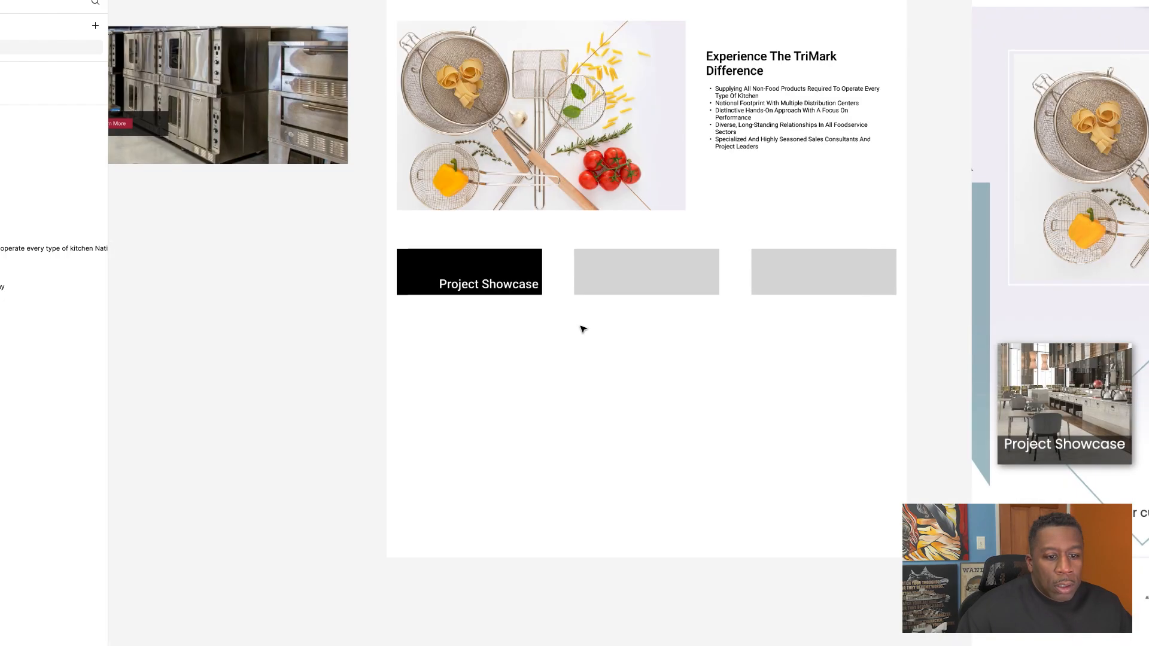
scroll(583, 326, "up", 4)
scroll(581, 328, "down", 4)
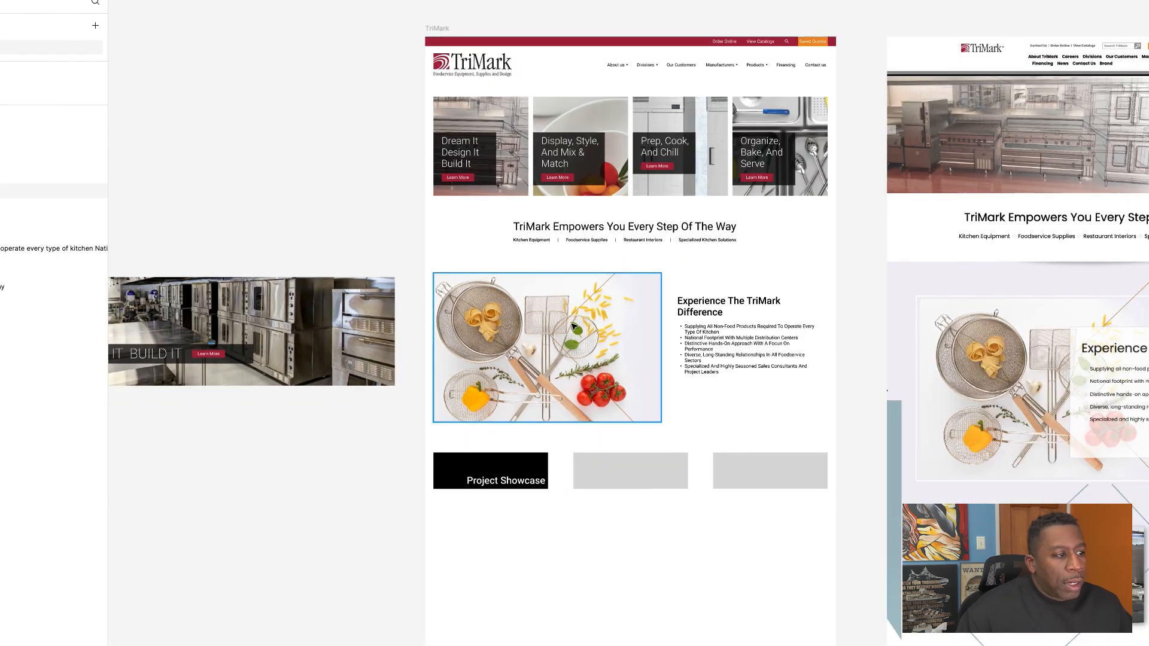
scroll(575, 327, "up", 6)
scroll(573, 326, "up", 3)
scroll(575, 326, "down", 2)
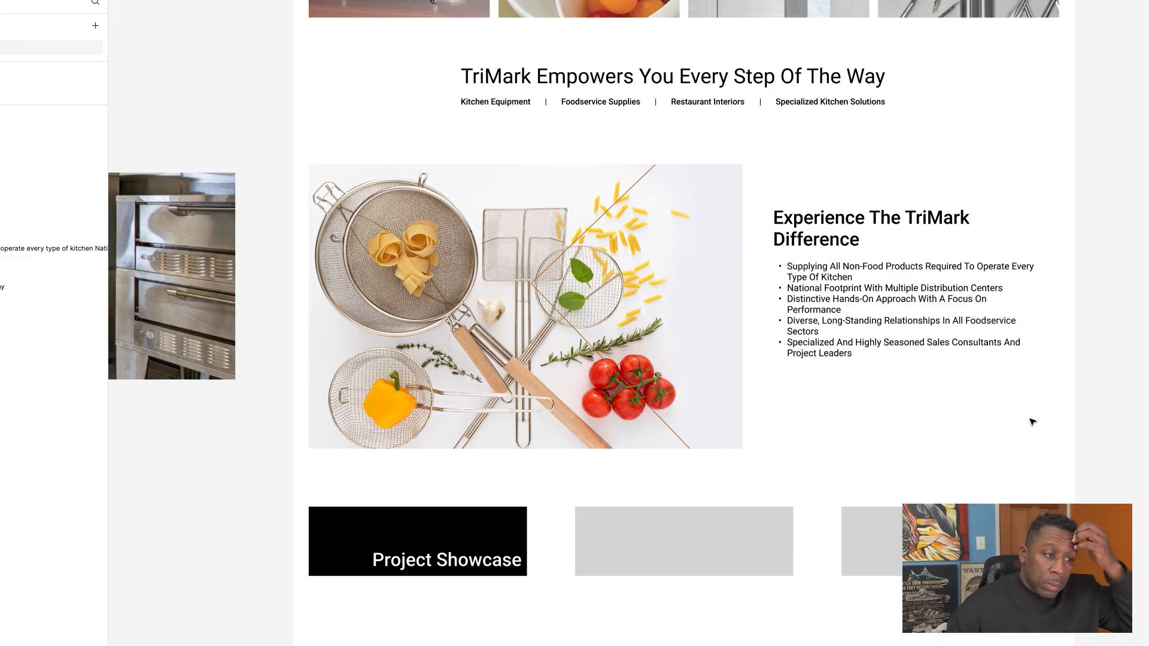
scroll(1033, 422, "up", 2)
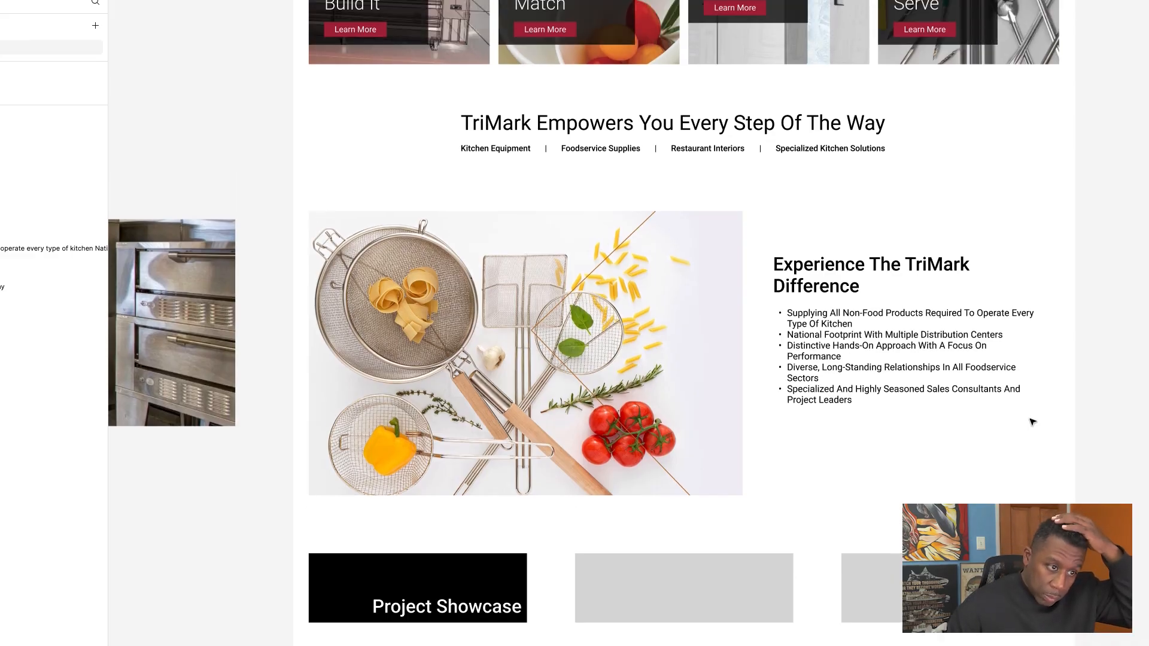
scroll(1027, 417, "down", 1)
scroll(1026, 417, "up", 3)
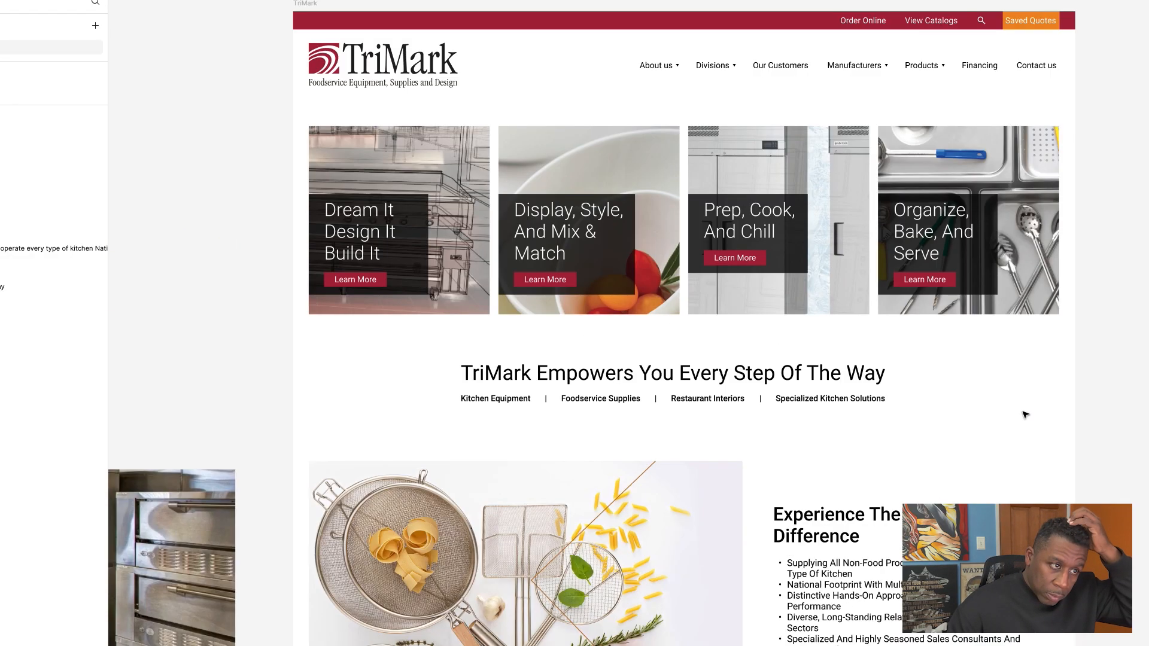
scroll(1026, 413, "down", 5)
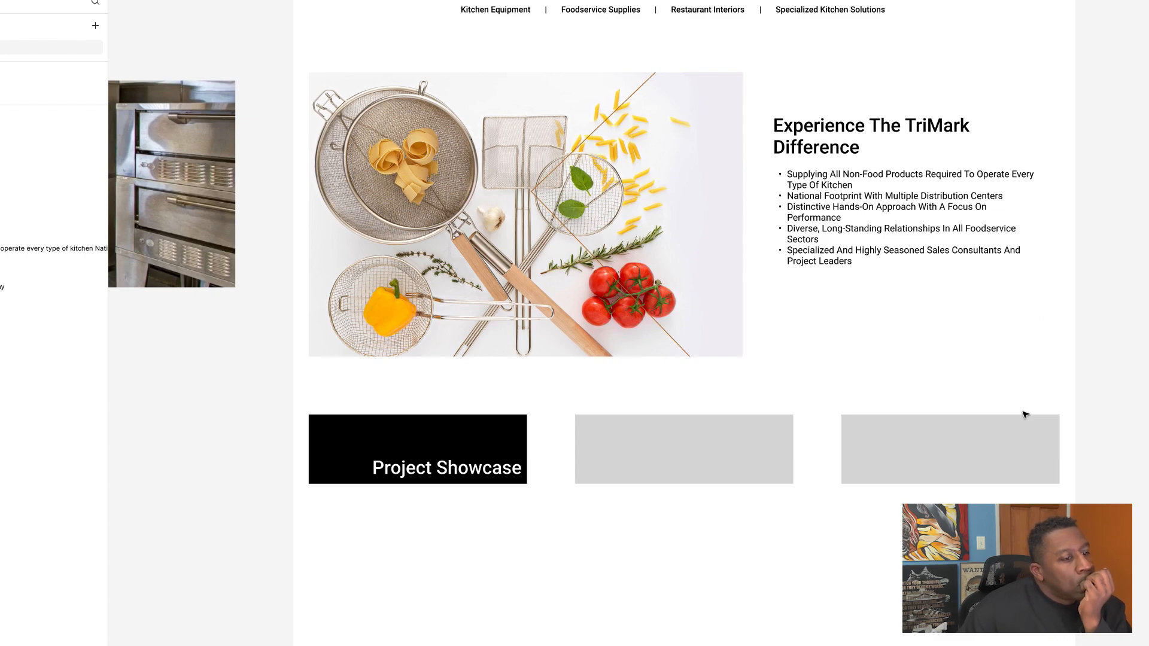
scroll(1025, 415, "up", 5)
scroll(1024, 411, "down", 4)
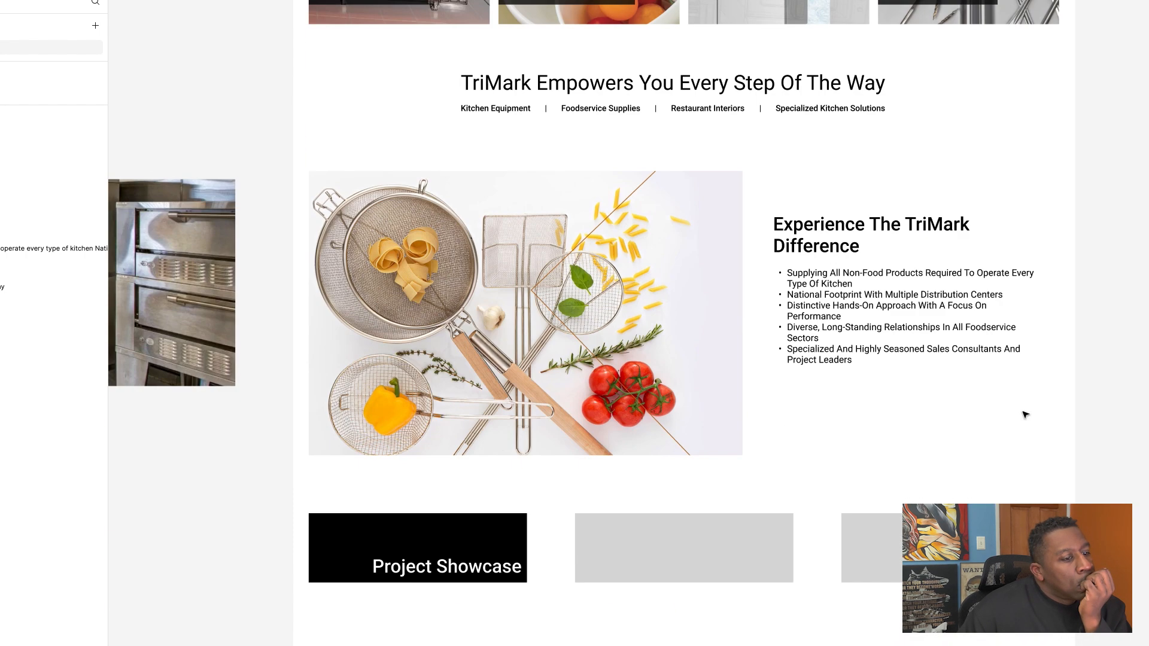
scroll(1024, 411, "up", 1)
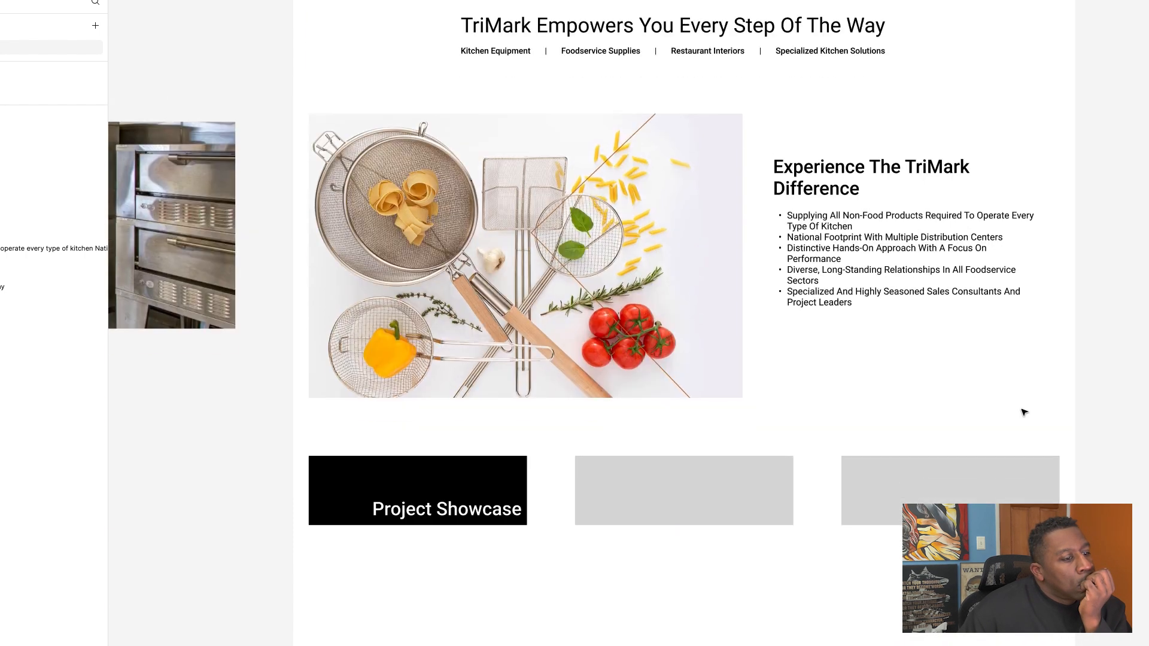
Step: Switch to the original TriMark website in the browser, find its showcase cards and clear the highlighted bullet text
left_click(427, 487)
scroll(844, 395, "down", 3)
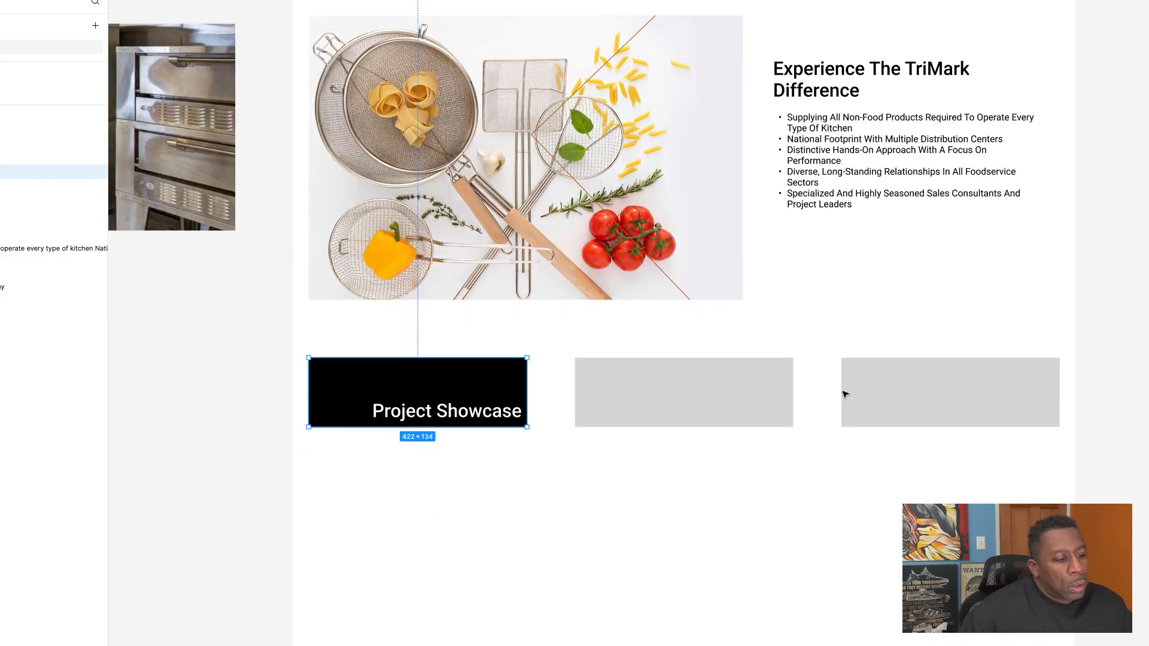
key("super+Tab")
key("super+Tab")
key("super+Tab")
key("super+Tab")
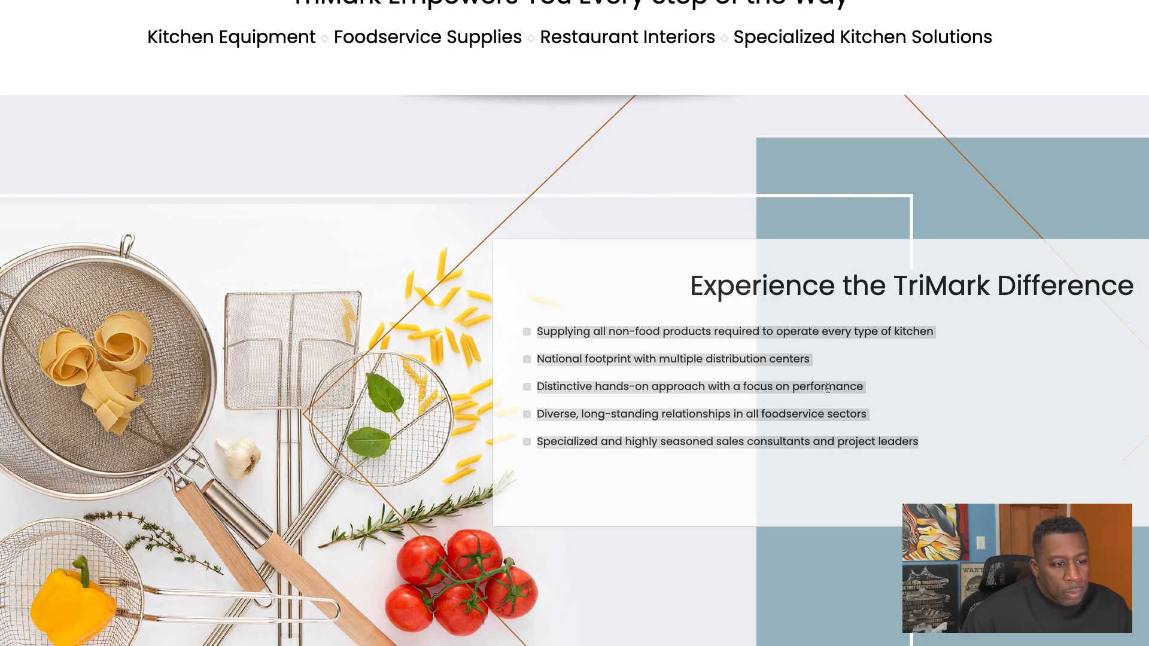
scroll(701, 452, "down", 10)
scroll(702, 451, "up", 4)
left_click(540, 548)
Step: Inspect the page element of the Project Showcase photo on the original website
right_click(114, 412)
left_click(106, 393)
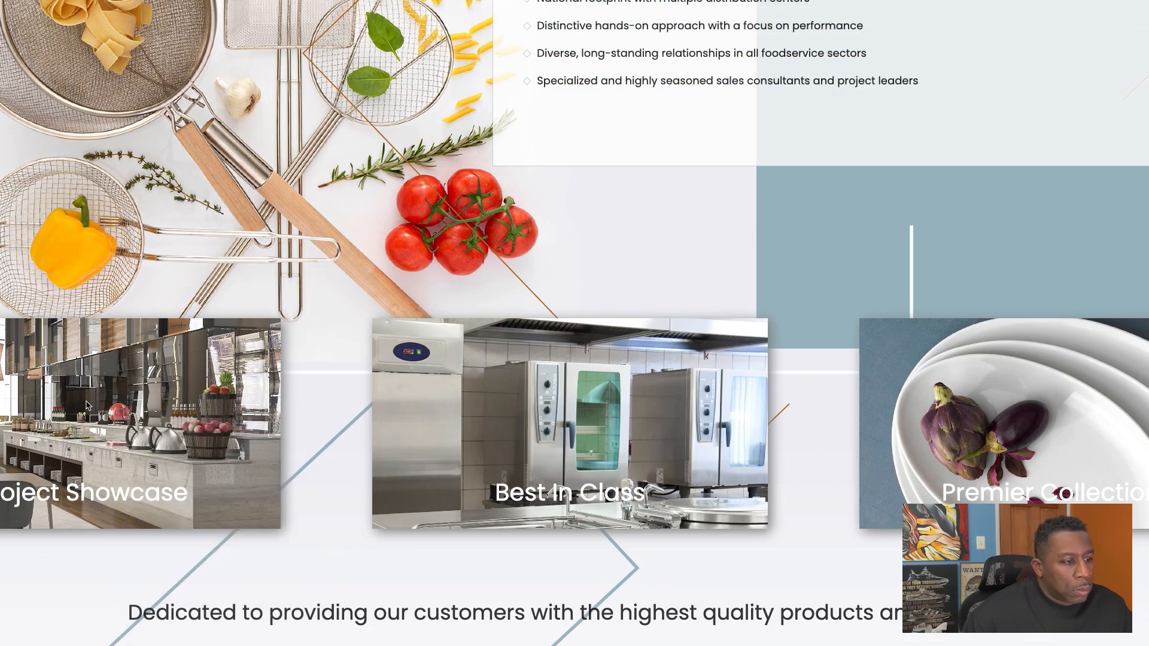
right_click(122, 381)
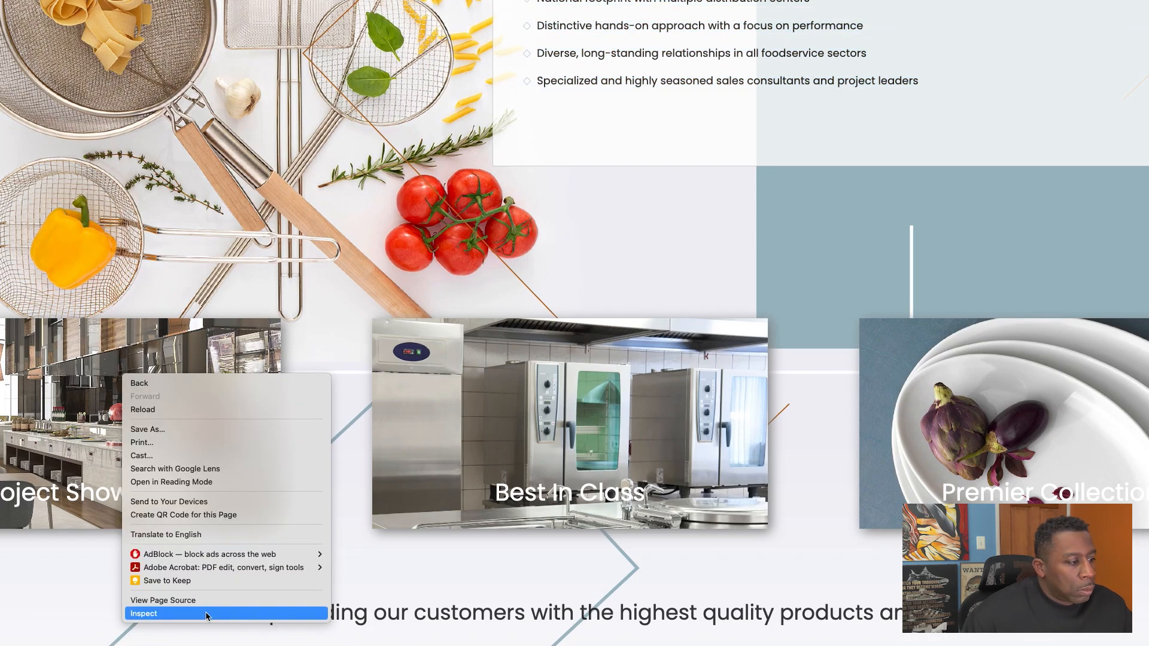
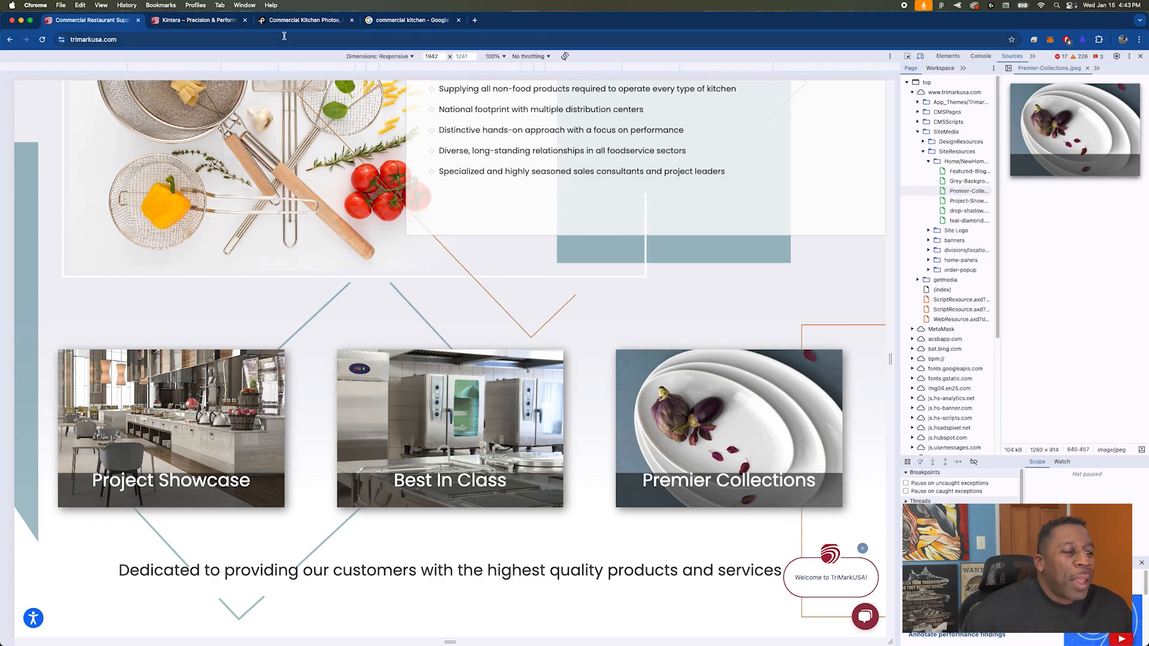
Step: Switch back to Figma and fill the Project Showcase rectangle with the image download.jpg
key("super+Tab")
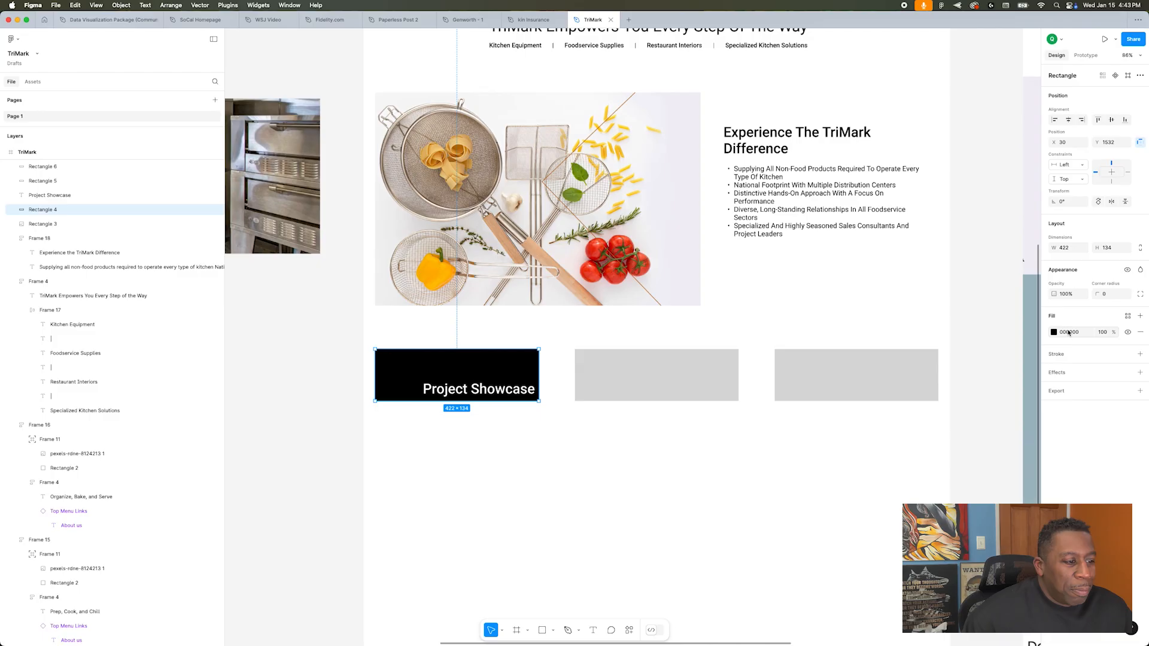
left_click(1055, 333)
left_click(968, 353)
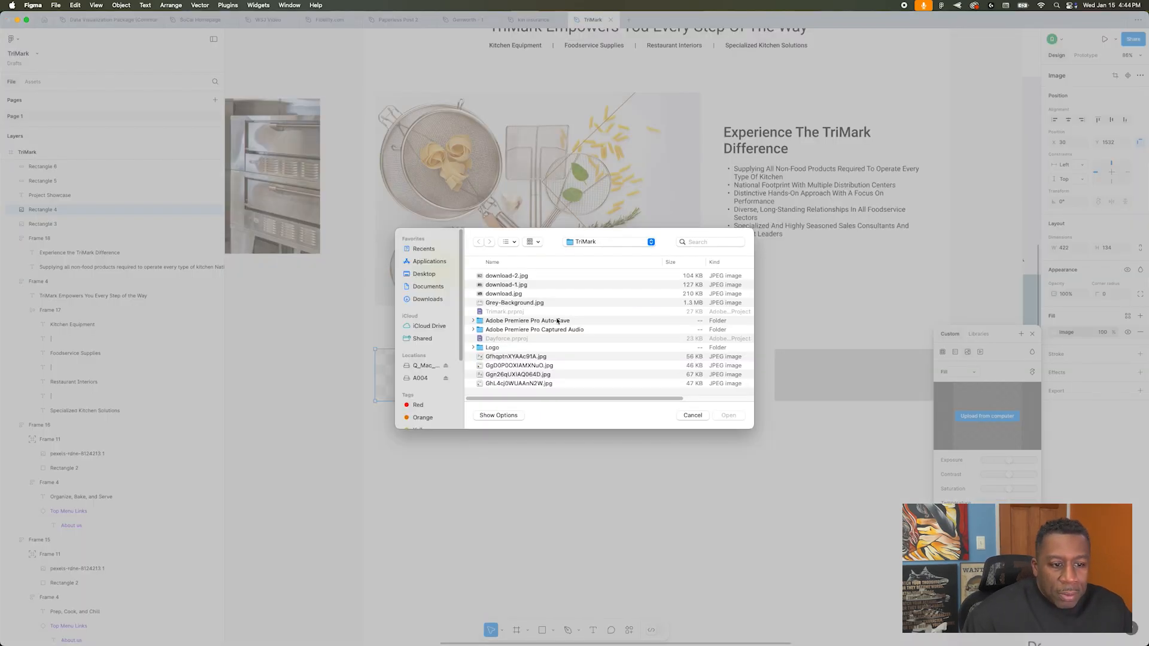
double_click(515, 294)
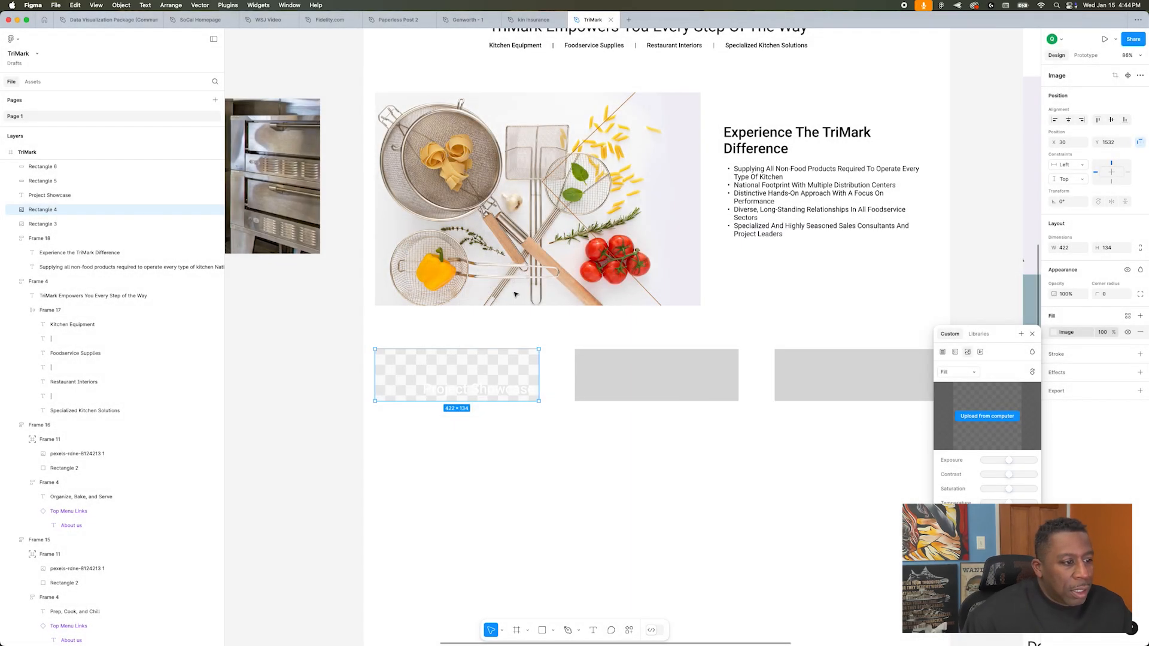
Step: Turn the Project Showcase card into an auto layout frame with its text aligned bottom right, and duplicate it twice across the row
left_click(660, 367)
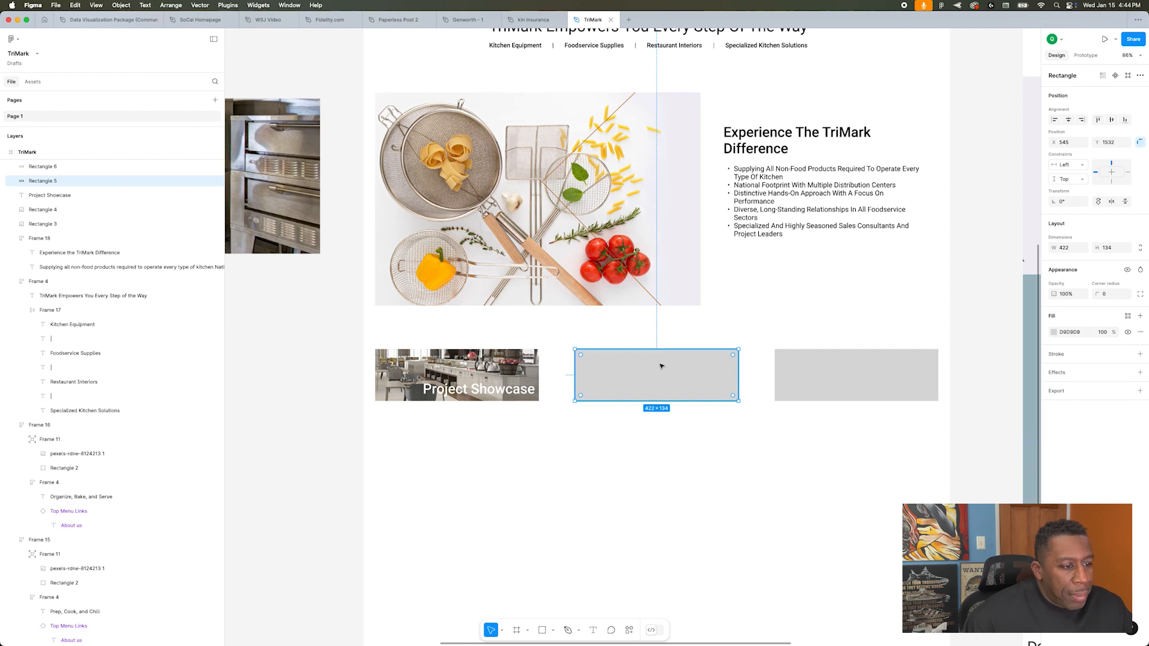
key("super+z")
key("super+z")
scroll(605, 399, "up", 1)
key("shift+a")
left_click(1124, 284)
left_click_drag(509, 380, 695, 380)
left_click_drag(695, 380, 894, 380)
Step: Replace the middle card's image with the oven photo and the third card's image with download-2.jpg
left_click(688, 383)
left_click(1054, 408)
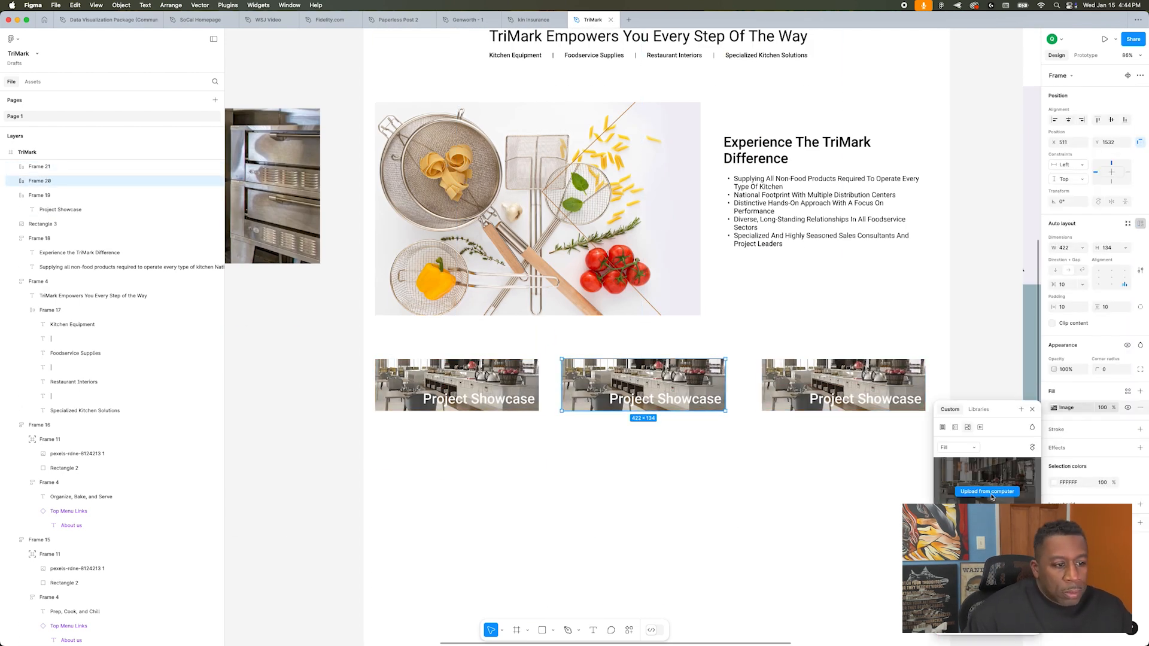
left_click(989, 492)
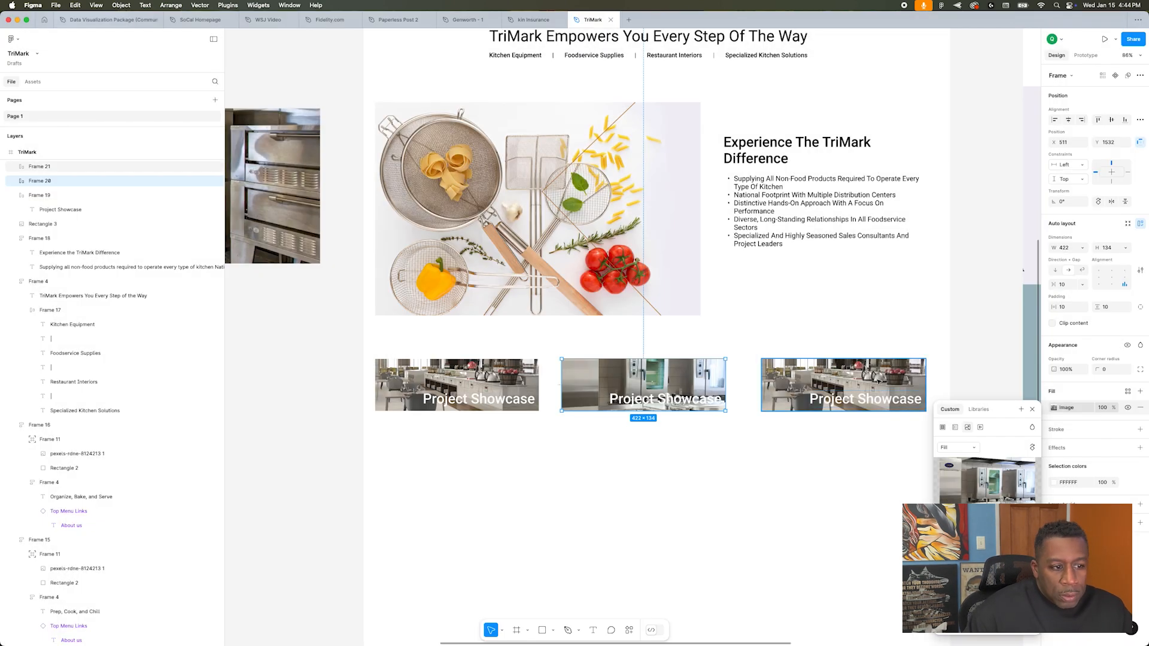
left_click(878, 381)
left_click(1054, 407)
left_click(986, 492)
left_click(509, 275)
left_click(728, 416)
Step: Wrap the Project Showcase label in a right-aligned frame with 14 px side padding and a 62% black fill, with 90 left and 0 right card padding
double_click(485, 399)
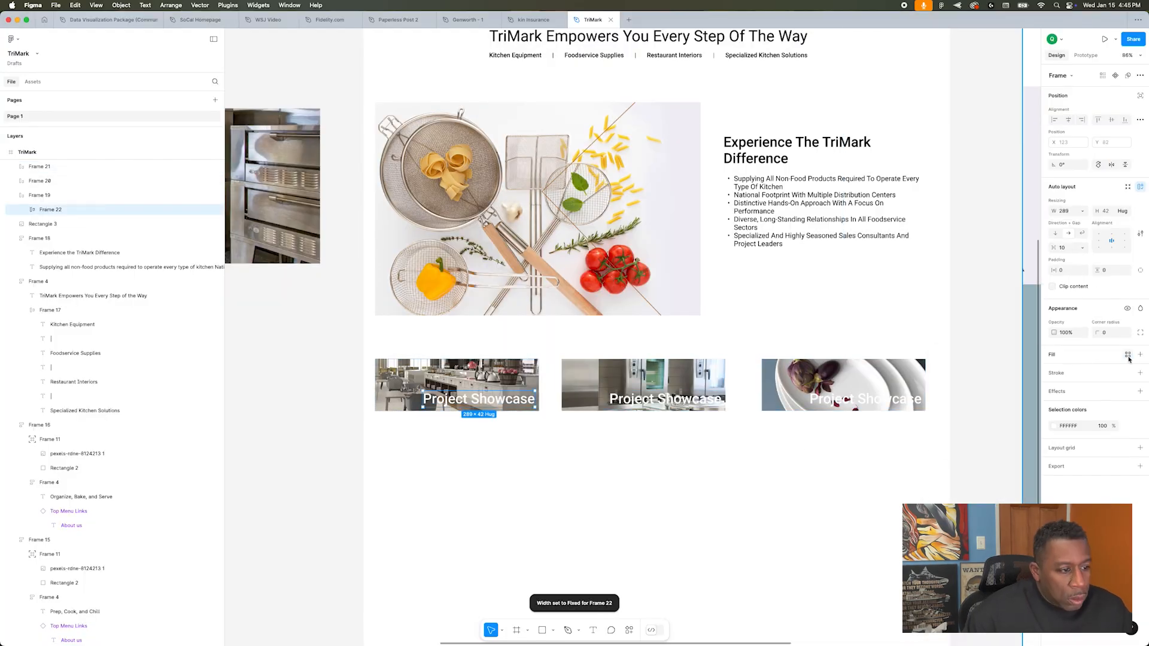
left_click(1124, 242)
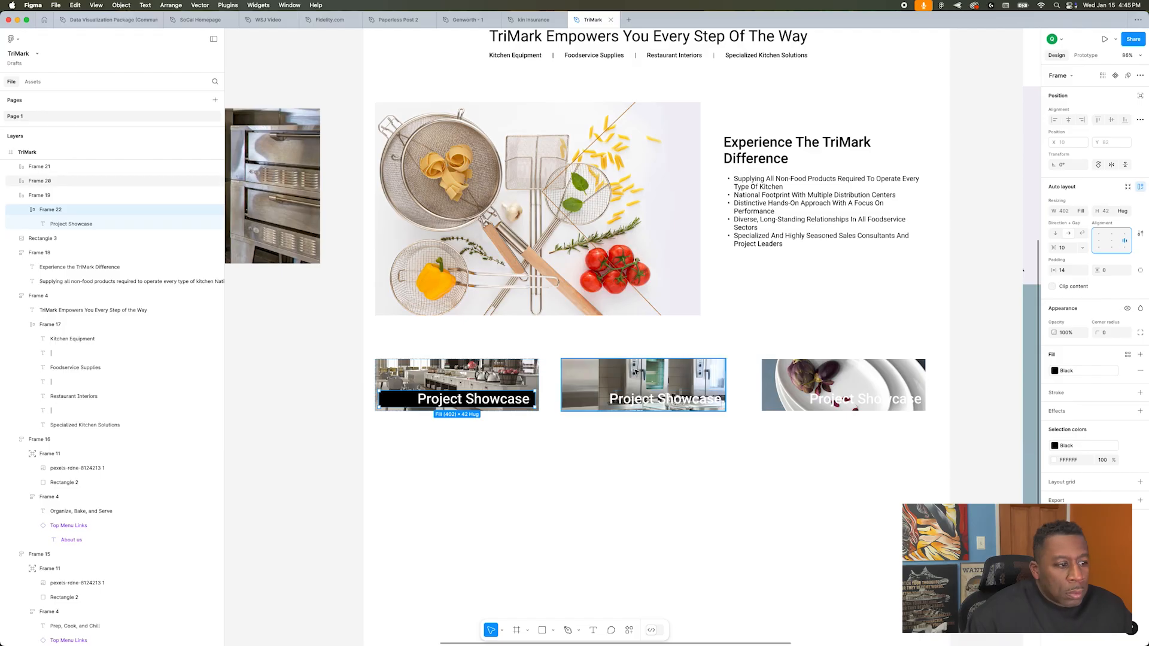
key("Escape")
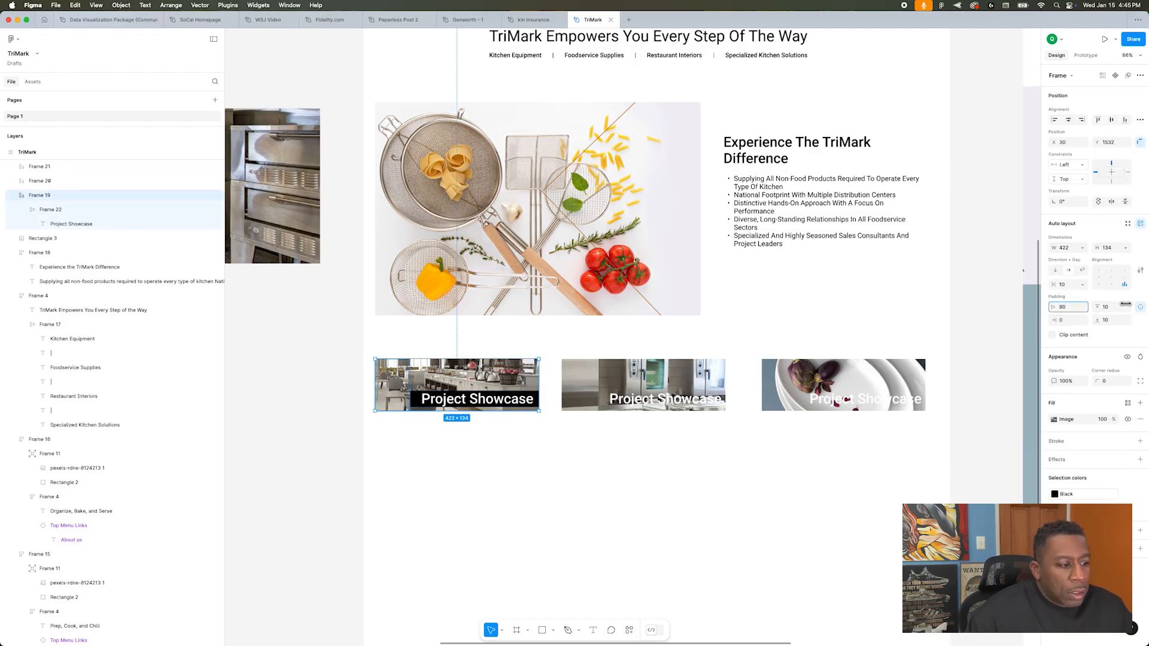
key("Return")
left_click(380, 441)
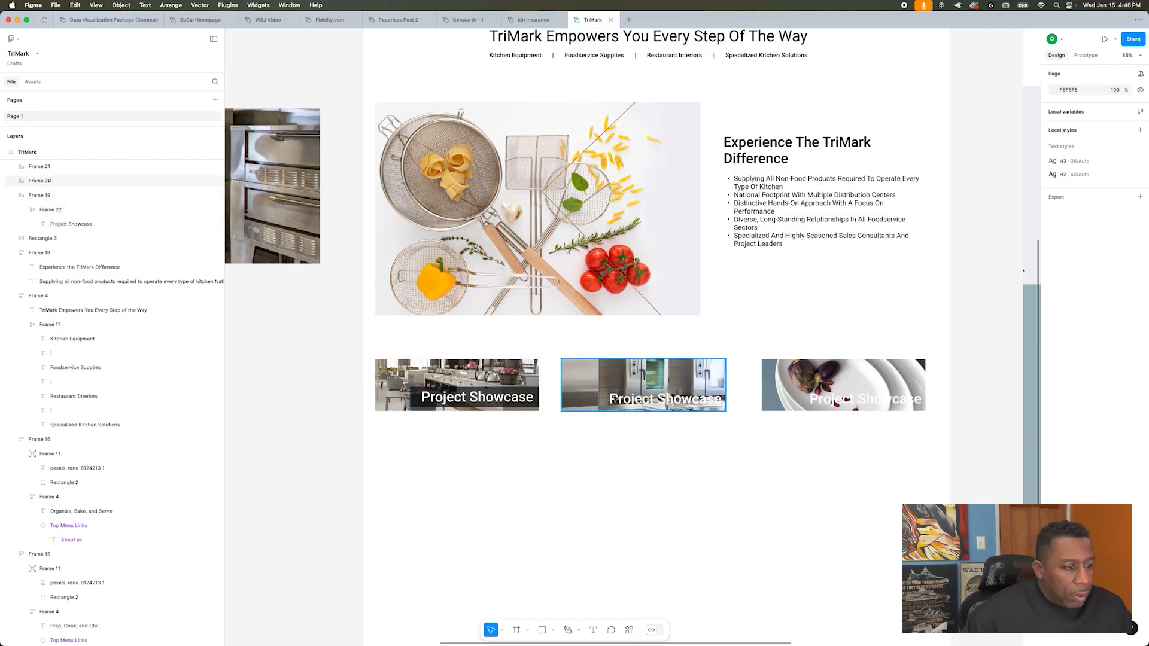
Step: Delete the second and third showcase cards, keeping only the updated Project Showcase card
left_click_drag(554, 434, 842, 379)
key("Delete")
scroll(842, 380, "up", 2)
scroll(842, 379, "down", 2)
left_click(443, 393)
left_click_drag(443, 393, 643, 389)
left_click_drag(643, 389, 814, 389)
key("super+z")
key("super+z")
Step: Duplicate the updated Project Showcase card twice across the row and wrap all three cards in an auto layout frame
left_click_drag(448, 396, 635, 396)
left_click_drag(636, 396, 835, 397)
left_click_drag(937, 452, 455, 398)
key("shift+a")
Step: Swap the middle card's image for the oven photo and the third card's image for the plates photo
double_click(650, 395)
left_click(1054, 382)
left_click(988, 466)
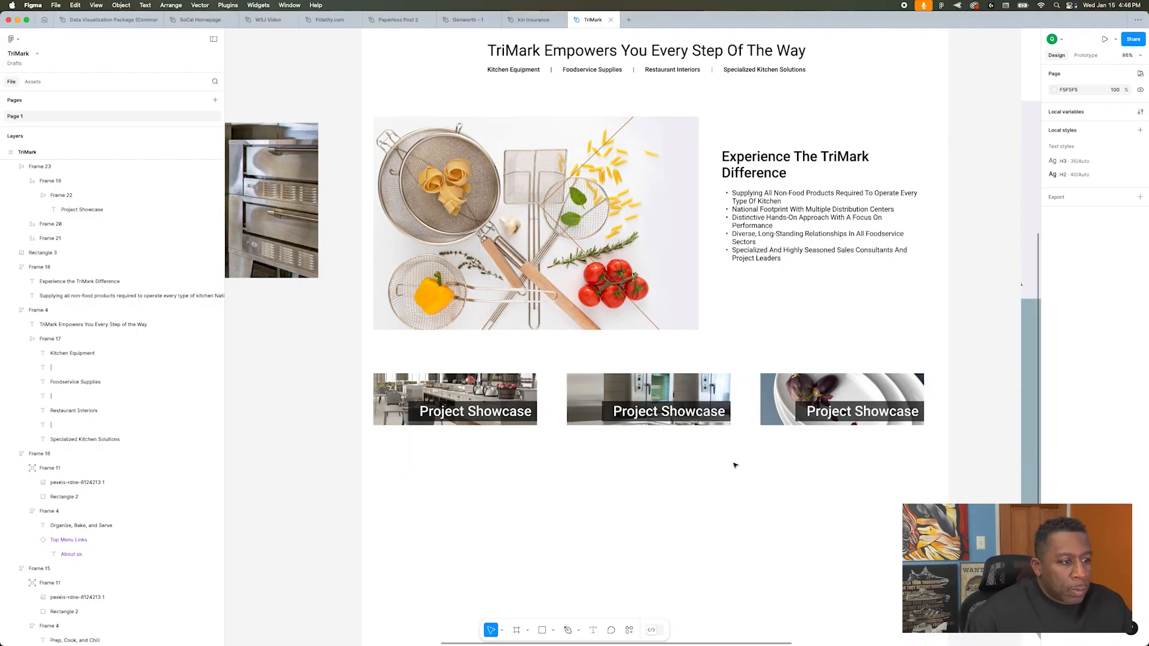
scroll(703, 459, "down", 1)
Step: Apply the H3 text style to the labels of all three showcase cards
left_click(479, 413, "super")
left_click(1140, 293)
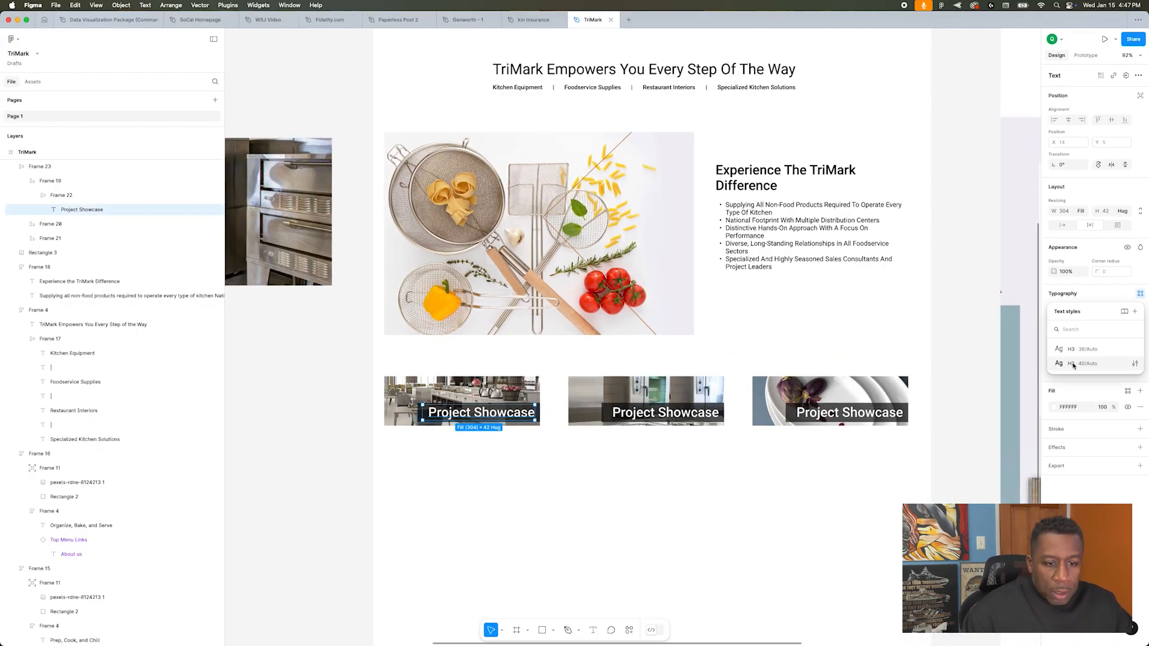
left_click(1141, 309)
left_click(963, 339)
left_click(616, 449)
left_click(664, 415, "super")
left_click(1141, 294)
left_click(963, 338)
left_click(849, 415, "super")
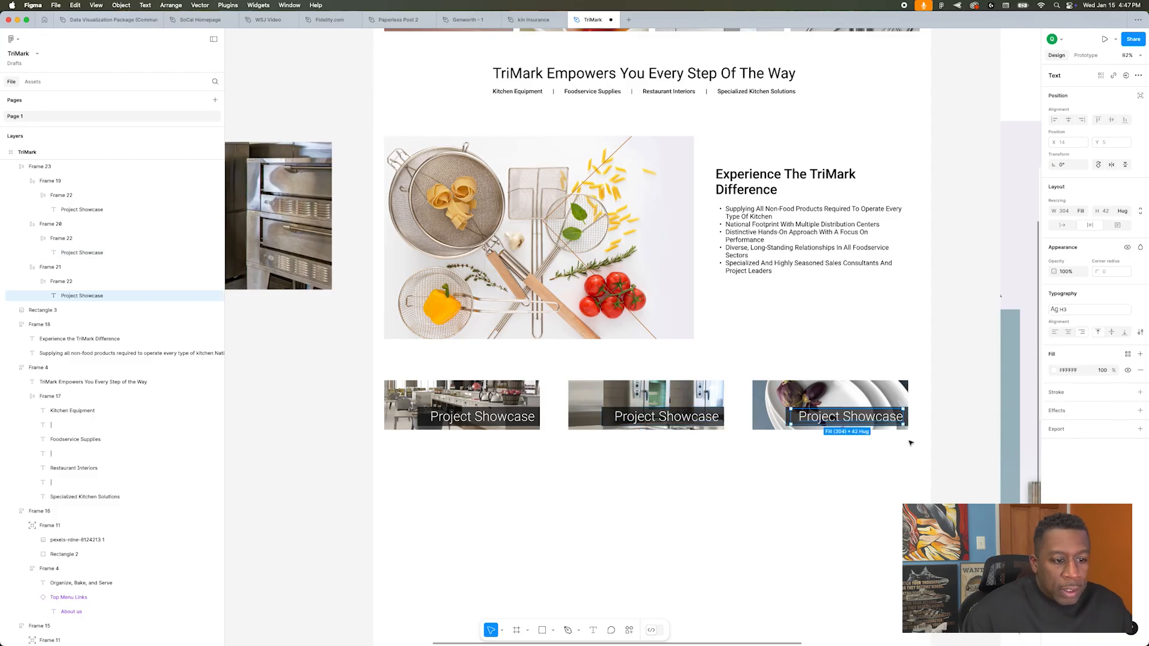
Step: Change the middle card's label to "Best In Class" and the third card's label to "Premiere Collections"
scroll(808, 455, "right", 7)
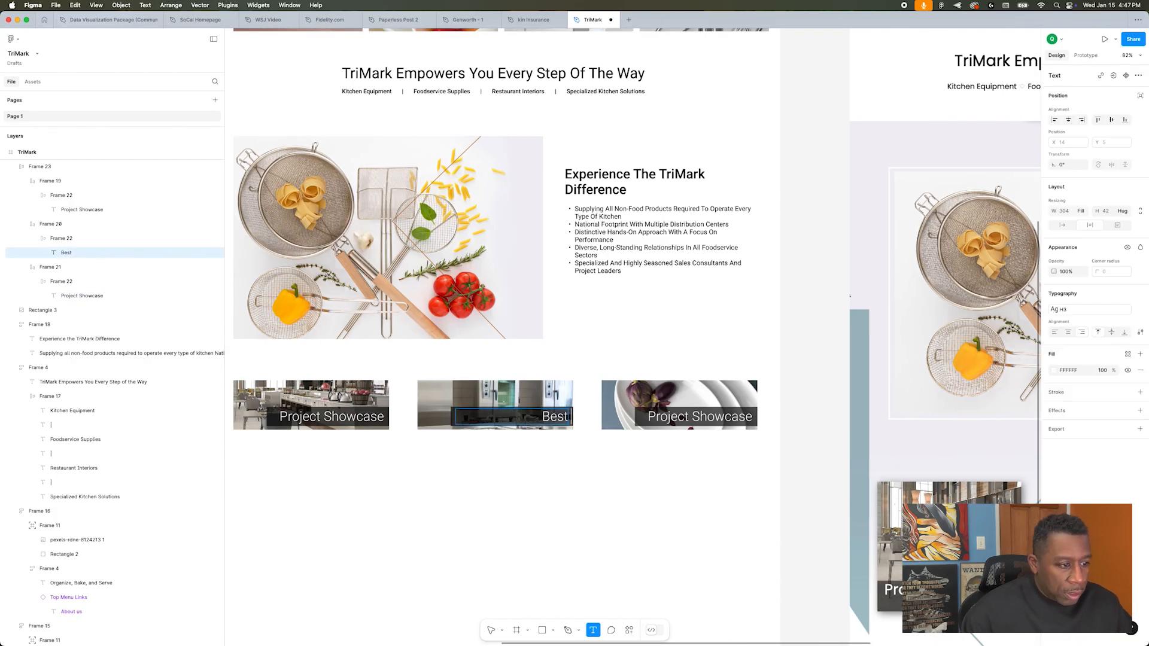
double_click(712, 419)
type("Premiere Colle")
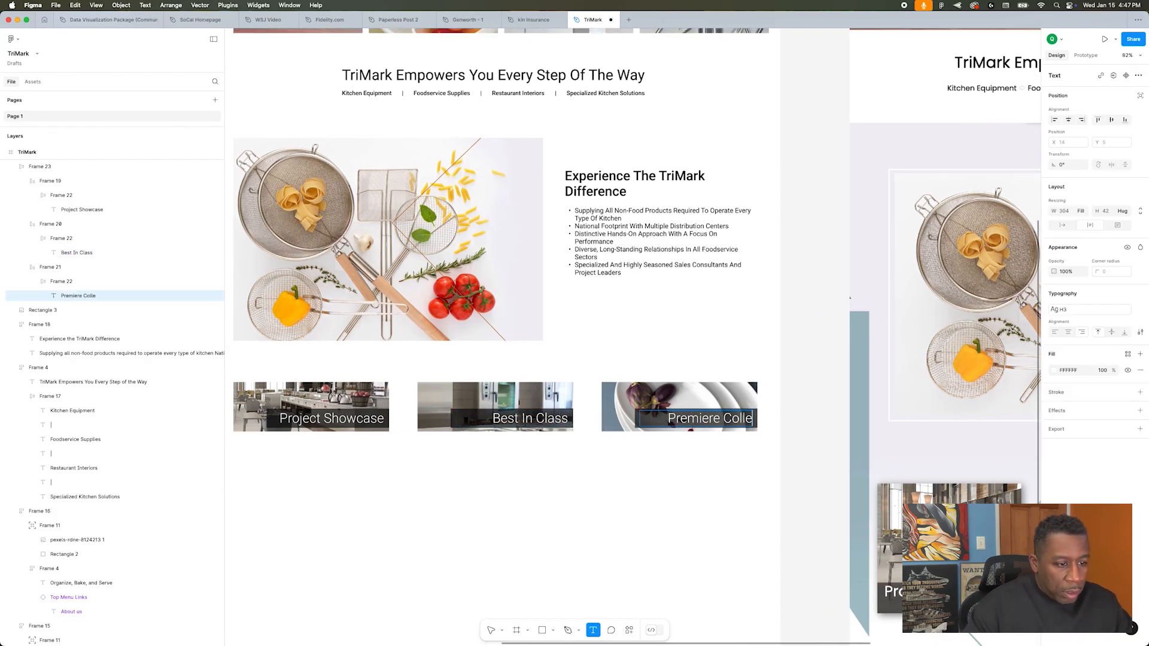
type("ctions")
key("Escape")
Step: Resize the black label bars to suit their text, 361 px wide for Premiere Collections and 237 px for Best In Class
left_click(1071, 249)
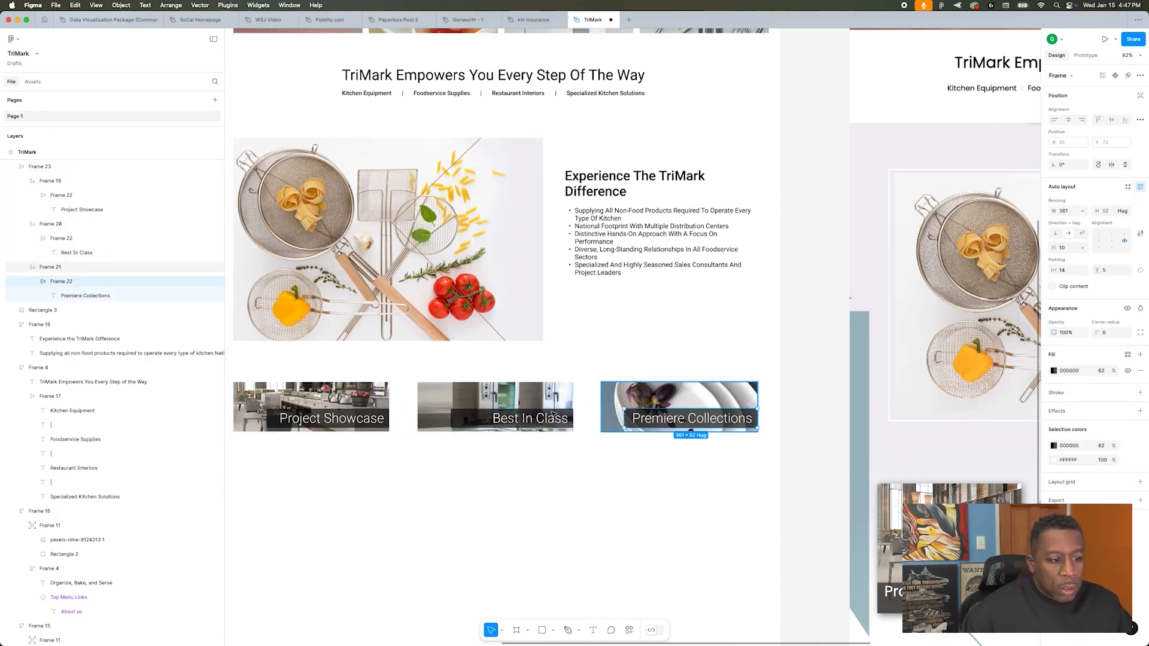
left_click(472, 419, "super")
left_click(273, 419, "super")
left_click_drag(267, 418, 272, 419)
left_click(447, 481)
Step: Set the black fill opacity of the showcase cards' label bars to 74%
scroll(449, 484, "down", 2)
left_click(331, 71, "super")
left_click(335, 430)
left_click(335, 430, "super")
left_click(539, 432, "super")
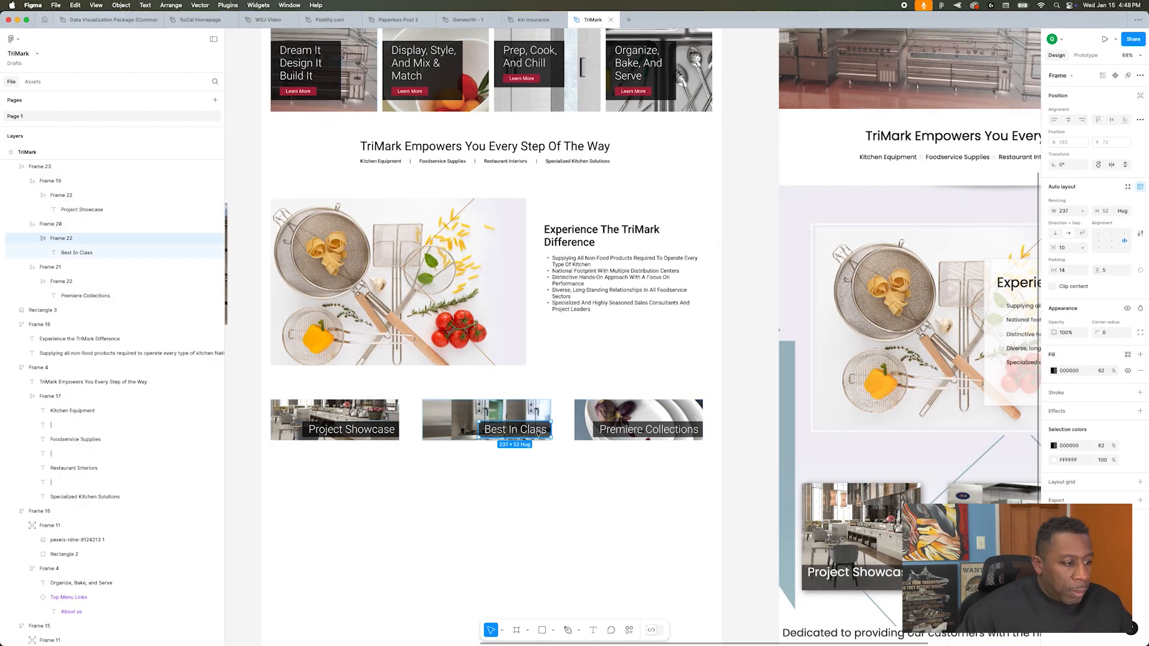
left_click(621, 436, "super")
left_click(644, 514)
Step: Change the auto layout direction of the showcase card row to vertical so the three cards stack
scroll(644, 513, "right", 4)
scroll(644, 510, "left", 4)
scroll(644, 509, "up", 2)
scroll(645, 508, "down", 2)
left_click(705, 324)
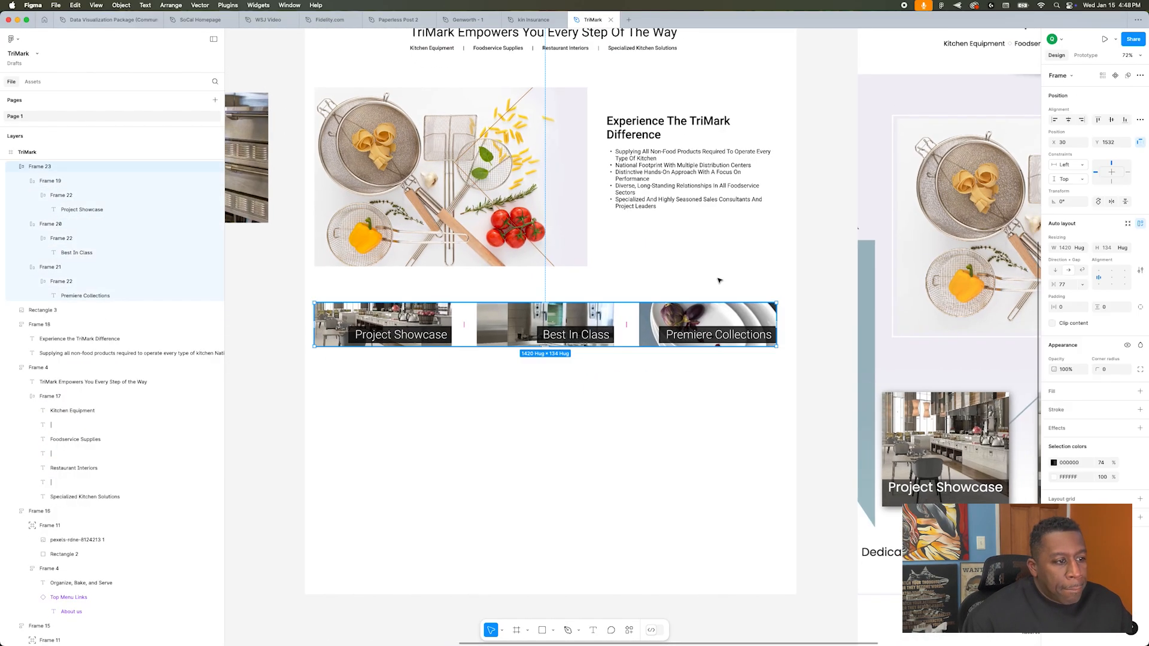
key("shift+v")
left_click(638, 434)
scroll(639, 434, "down", 2)
Step: Move the TriMark Difference text onto the kitchen tools photo and place the stacked showcase cards beside the photo
left_click_drag(685, 267, 501, 279)
left_click_drag(445, 418, 675, 261)
left_click(708, 354)
scroll(708, 353, "up", 2)
Step: Stretch the card stack to the kitchen tools photo's height with its cards filling the space, and shift it to the page's right margin
scroll(762, 499, "up", 3)
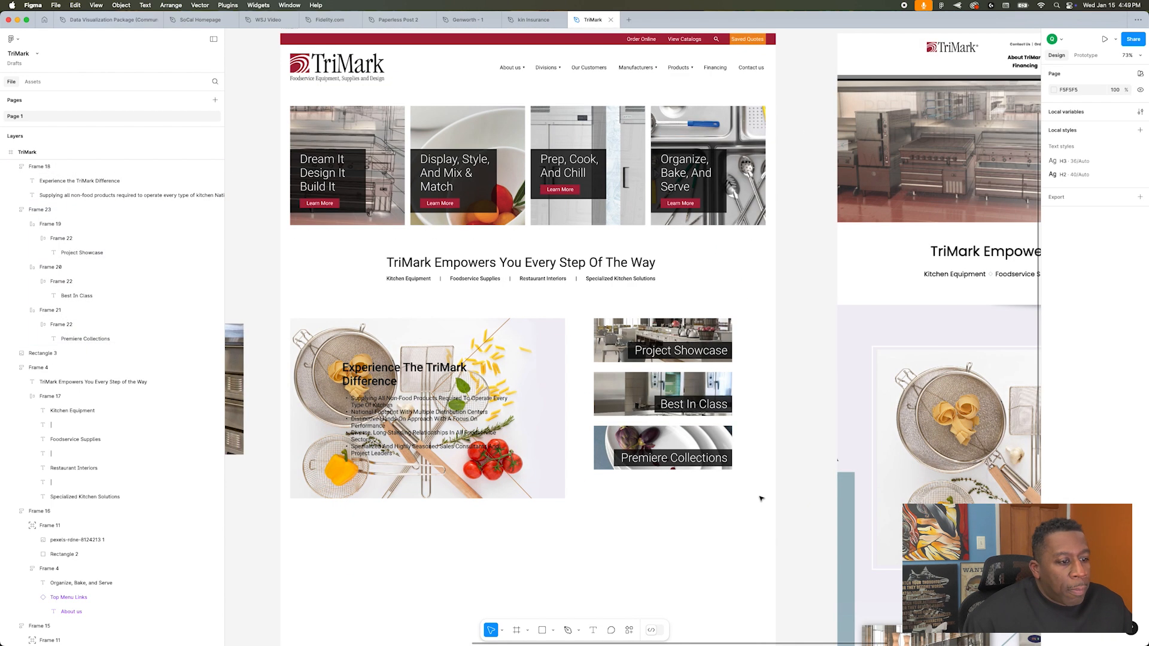
left_click(683, 446)
left_click_drag(671, 470, 671, 499)
key("Return")
double_click(671, 484, "alt")
key("shift+Return")
left_click_drag(712, 422, 745, 422)
left_click(610, 564)
Step: Widen the kitchen tools photo to 981 px against the layout grid and check its image crop
scroll(664, 394, "up", 5)
Step: Change the image fill mode of the Project Showcase, Best In Class and Premiere Collections cards
double_click(673, 257)
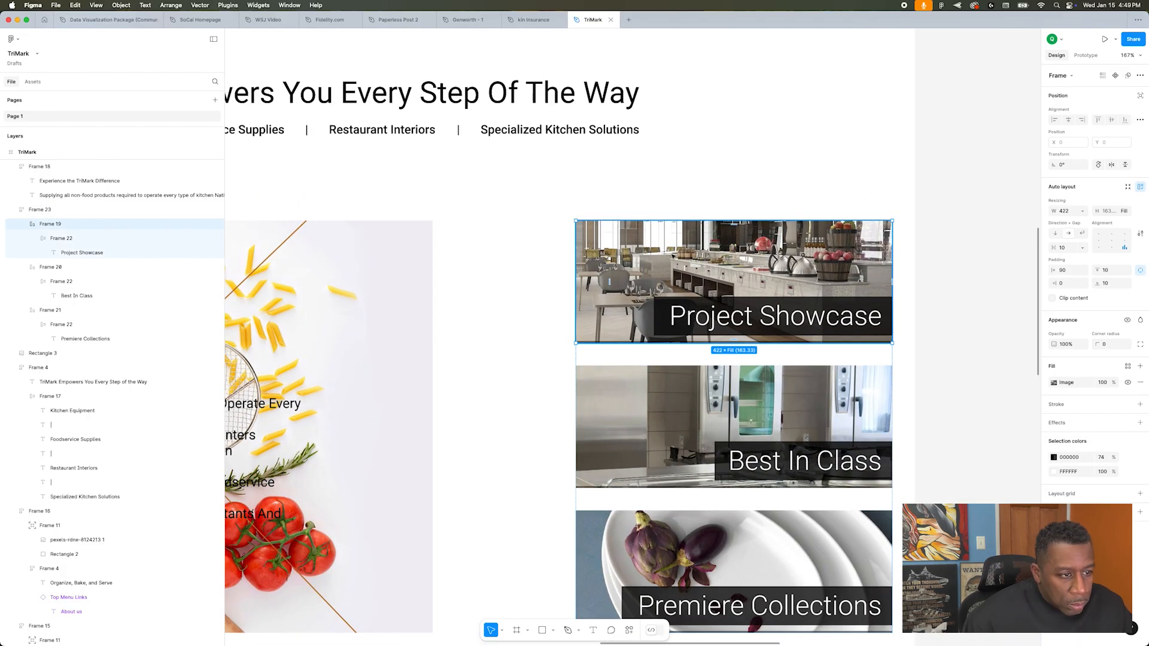
left_click(1054, 383)
left_click(962, 421)
left_click(962, 448)
left_click(718, 419)
left_click(1054, 382)
left_click(962, 421)
left_click(962, 449)
left_click(748, 551)
left_click(1054, 383)
left_click(962, 421)
left_click(962, 449)
left_click(549, 530)
scroll(598, 553, "down", 5)
left_click(623, 441)
key("shift+g")
mouse_move(629, 434)
left_mouse_down()
mouse_move(665, 430)
mouse_move(626, 432)
mouse_move(668, 404)
mouse_move(621, 431)
mouse_move(637, 430)
left_mouse_up()
scroll(651, 475, "up", 1)
double_click(626, 413)
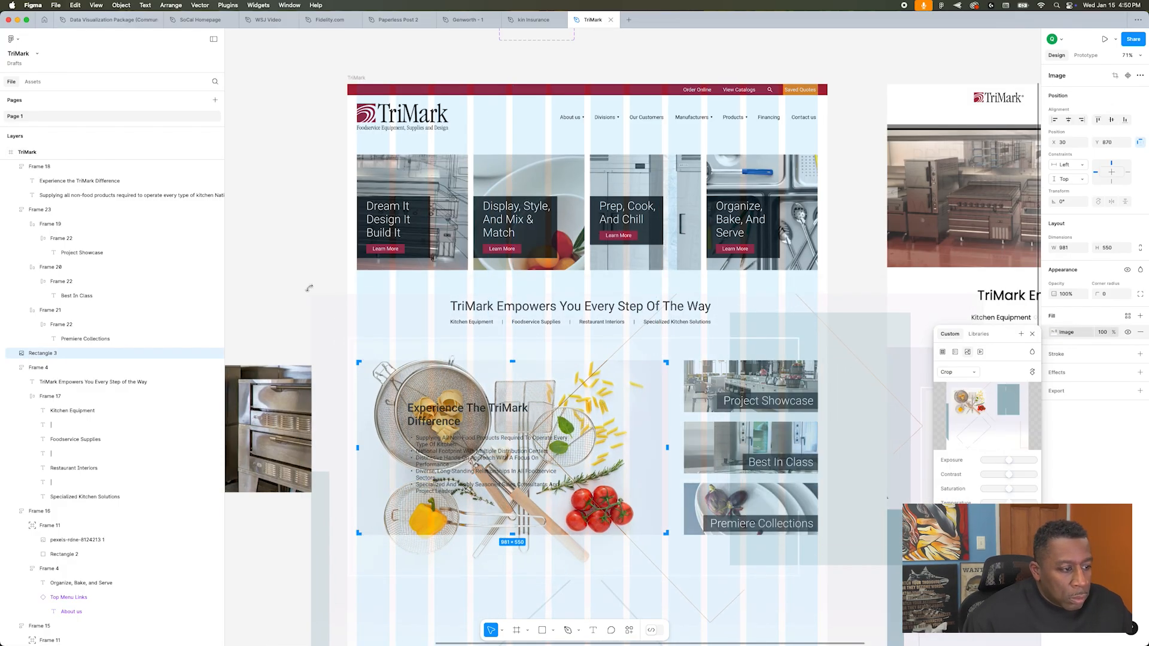
left_click(306, 288)
key("shift+g")
Step: Give the TriMark Difference text block white text, a 74% black fill, 20 px padding and a width of 684 px
scroll(852, 343, "left", 1)
scroll(898, 386, "down", 1)
left_click(539, 392)
left_click(1128, 391)
left_click(947, 454)
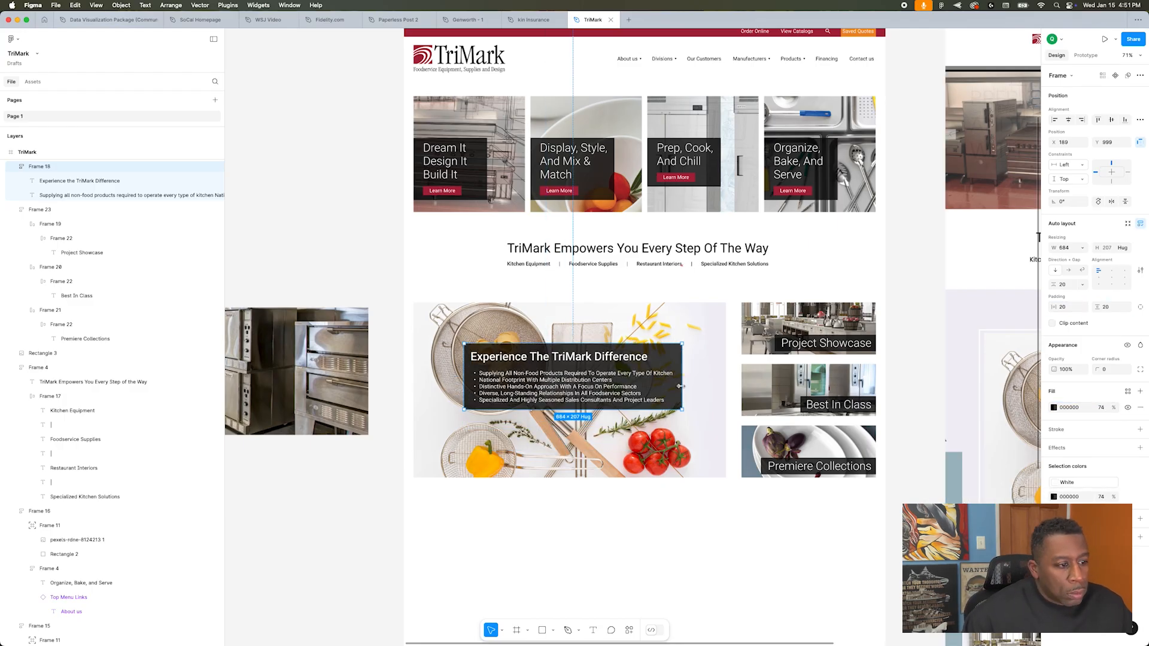
Step: Move the TriMark Difference block to the photo's lower right and combine both in an auto layout frame aligned bottom right
left_click_drag(603, 412, 657, 445)
left_click(582, 520)
scroll(583, 521, "up", 4)
left_click(598, 383)
left_click(575, 317, "shift")
key("shift+a")
left_click(1124, 284)
left_click(638, 529)
scroll(637, 529, "down", 5)
Step: Switch the TriMark Difference text block to individual side padding and enter a value of 20
double_click(641, 453)
left_click(1142, 269)
left_click(1108, 284)
type("20")
left_click(602, 533)
Step: Copy the footer from the Genworth - 1 file into the bottom of the TriMark frame and stretch it to the full content width
scroll(588, 526, "down", 3)
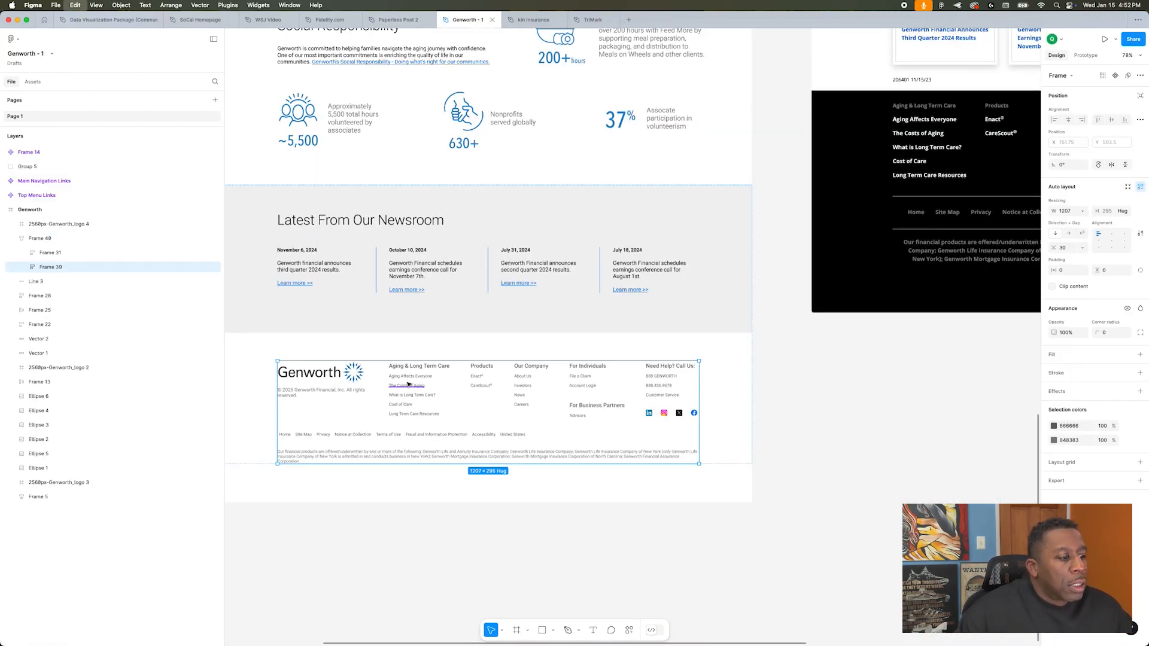
key("super+v")
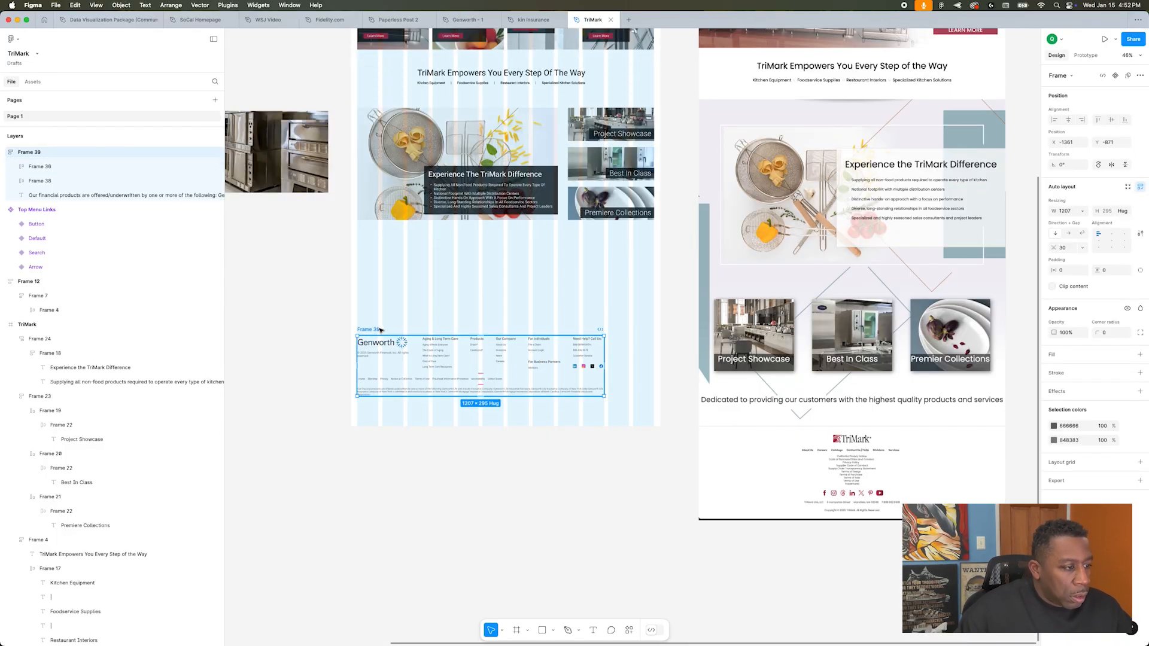
key("super+x")
scroll(381, 330, "up", 3)
left_click(360, 102)
key("super+v")
left_click_drag(604, 541, 653, 540)
double_click(591, 522)
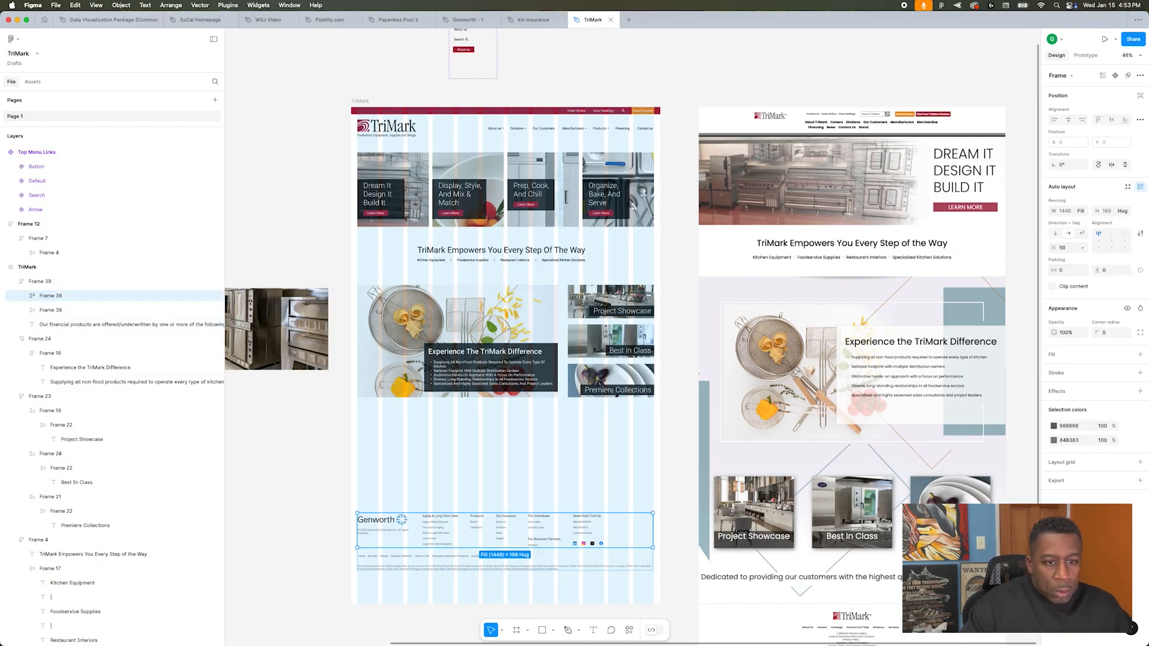
Step: Replace the Genworth logo in the pasted footer with the TriMark logo and reduce the logo's size
scroll(383, 479, "down", 2)
double_click(383, 480)
double_click(383, 480)
key("super+v")
left_click(383, 480)
key("Delete")
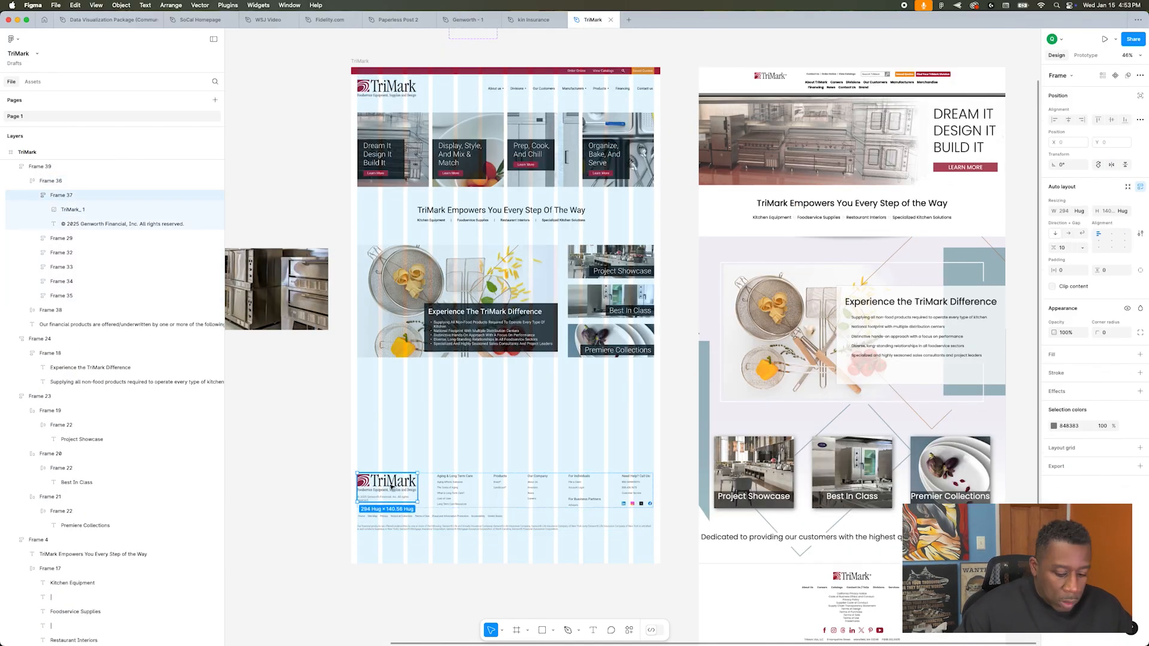
double_click(387, 483)
left_click(1075, 212)
left_click(334, 500)
scroll(334, 501, "up", 2)
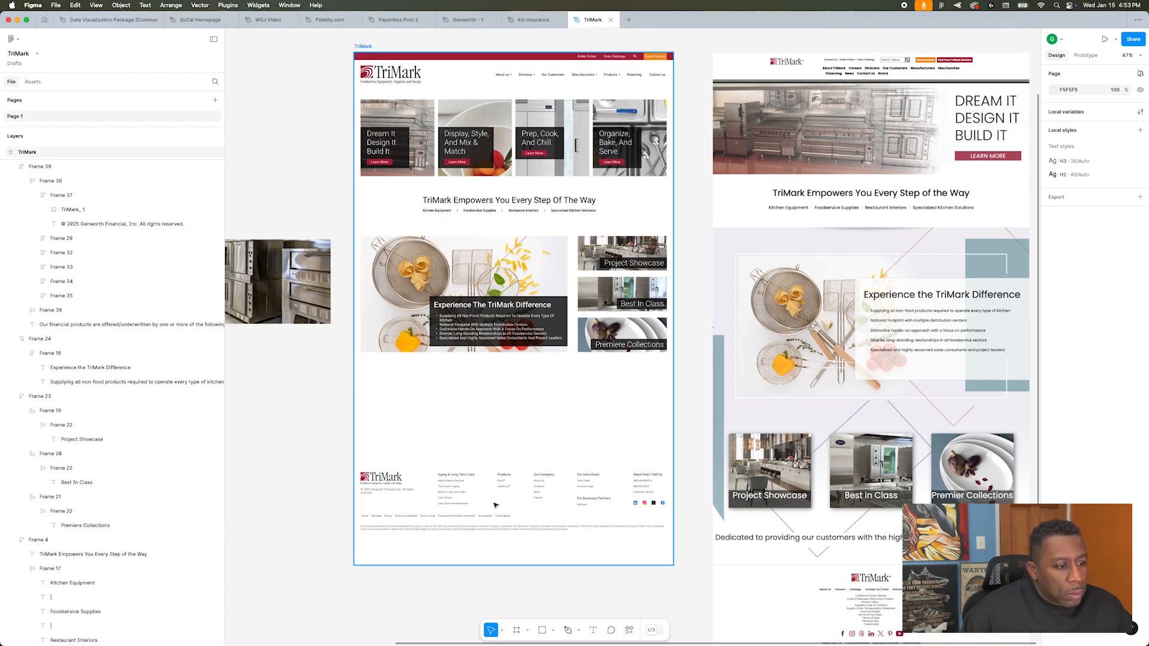
Step: Apply a bright blue fill to the Premiere Collections label bar
scroll(437, 495, "down", 2)
scroll(631, 523, "right", 2)
scroll(631, 522, "up", 5)
left_click(545, 340, "super")
left_click(1127, 355)
left_click(962, 407)
Step: Apply the Teal fill style to the label bars of the Project Showcase and Best In Class cards
left_click(568, 275, "super")
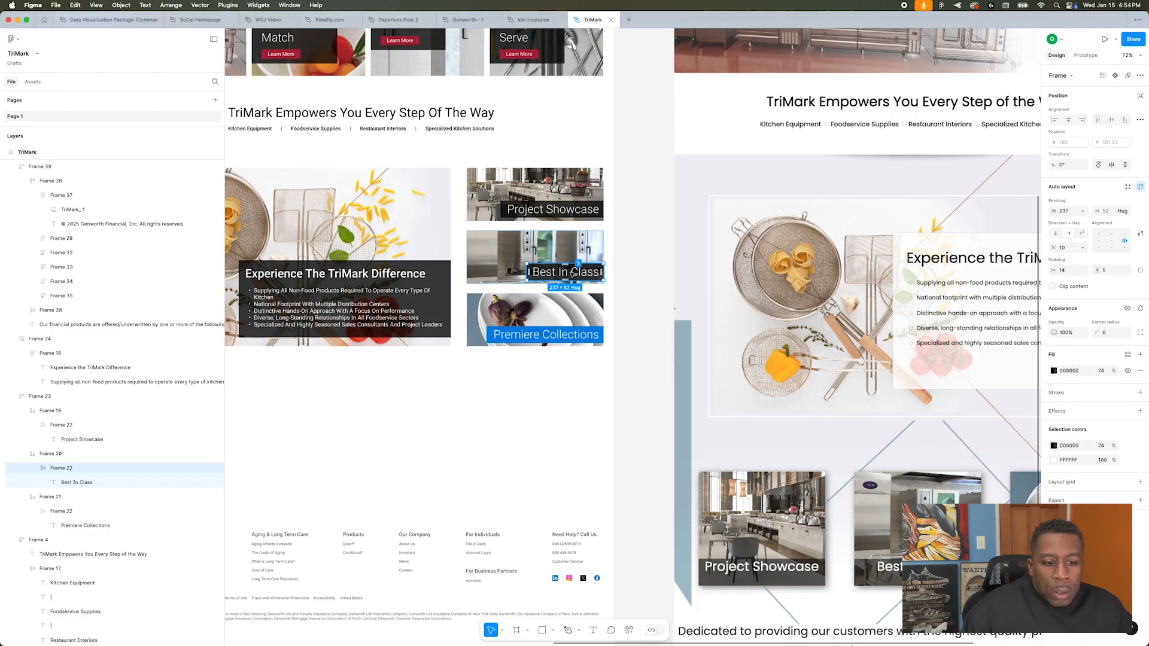
left_click(1128, 355)
left_click(961, 407)
left_click(556, 212, "super")
left_click(1128, 355)
left_click(961, 407)
double_click(568, 276)
key("alt+super+v")
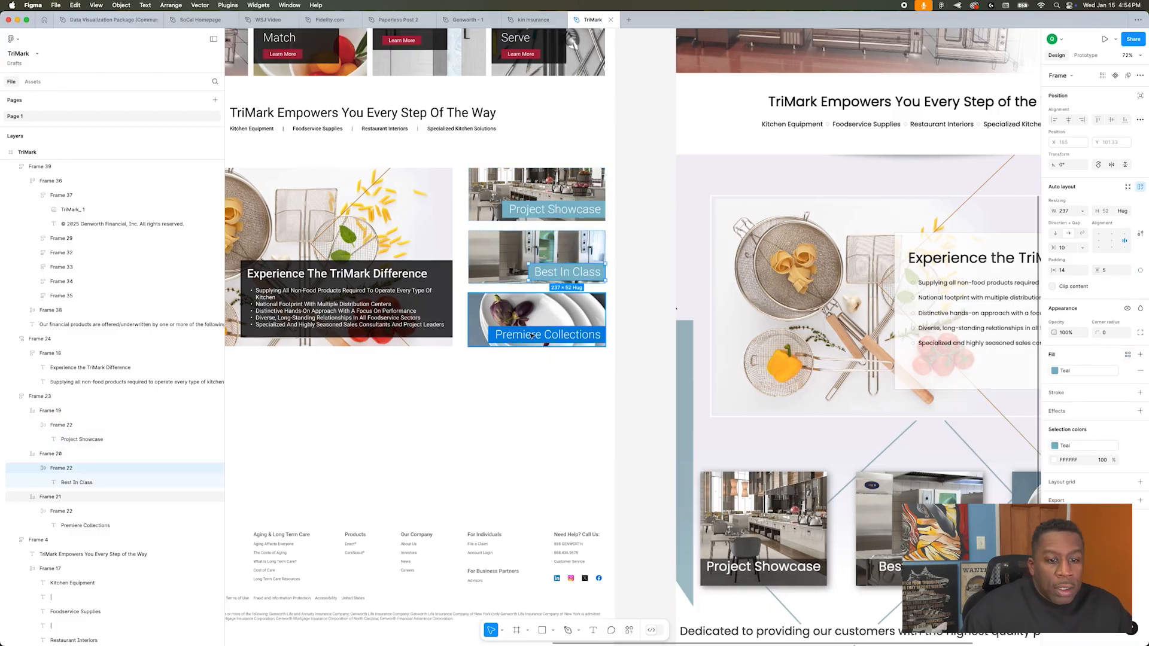
Step: Apply the teal label style to the Premiere Collections bar and the Experience The TriMark Difference text block
double_click(554, 336)
key("alt+super+v")
left_click(644, 326)
scroll(644, 326, "down", 3)
double_click(563, 342)
key("alt+super+v")
key("Escape")
scroll(820, 308, "up", 3, "ctrl")
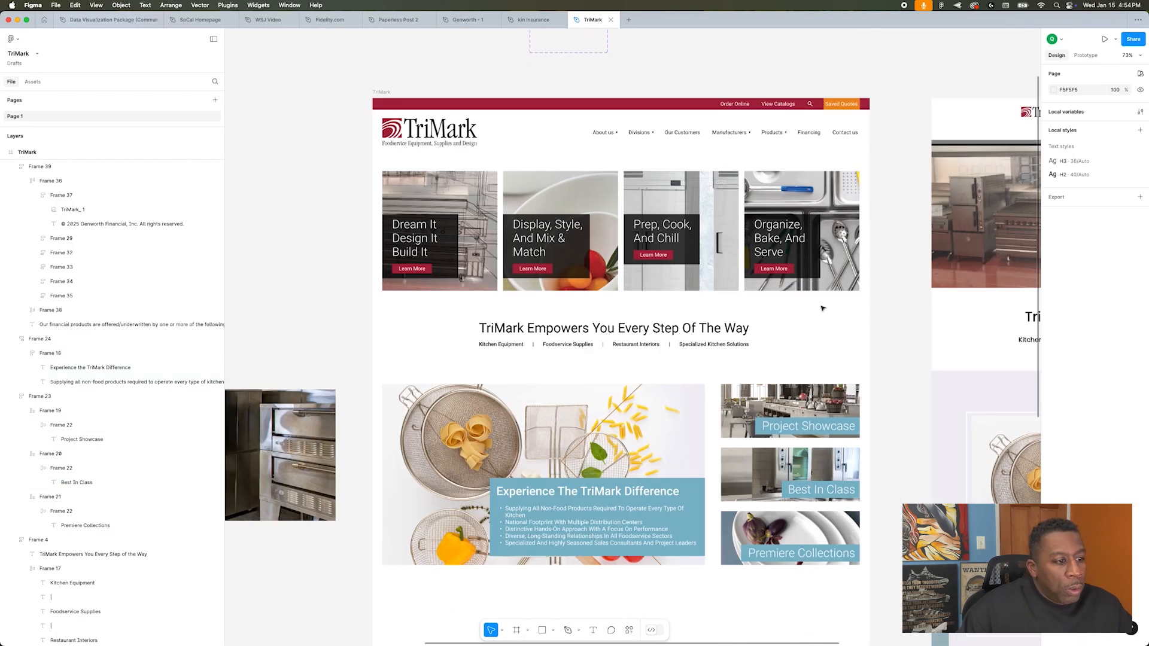
Step: Remove the stray character after the Project Showcase label text
scroll(823, 308, "down", 4)
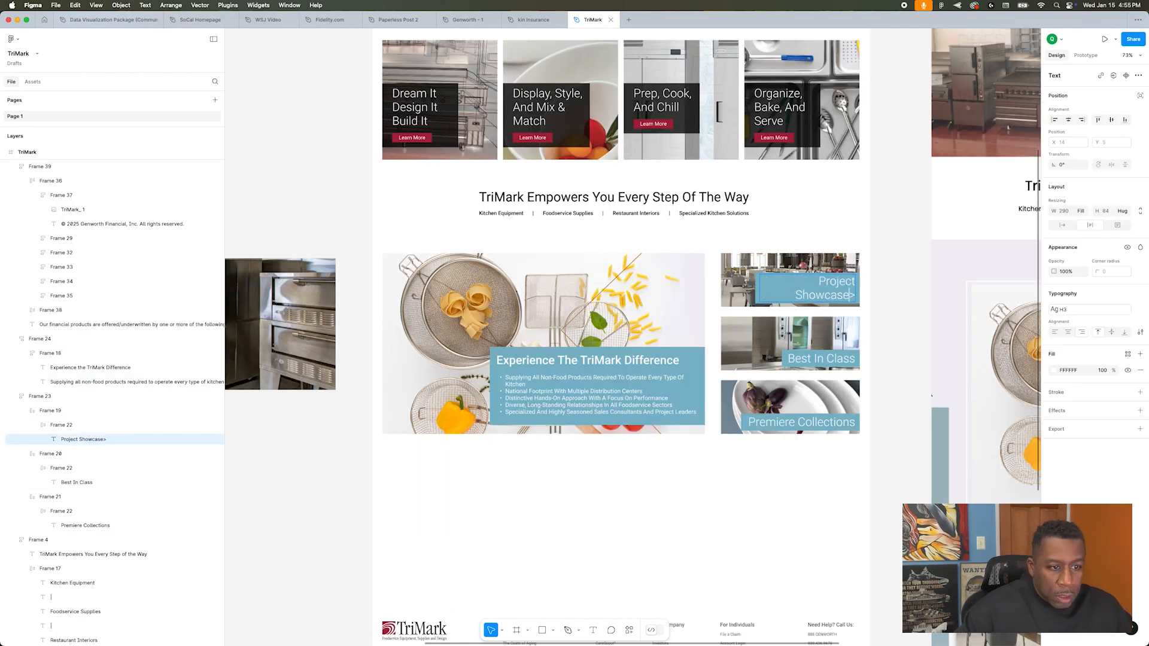
key("BackSpace")
key("BackSpace")
left_click(557, 465)
double_click(569, 410)
key("Escape")
scroll(637, 492, "down", 5, "ctrl")
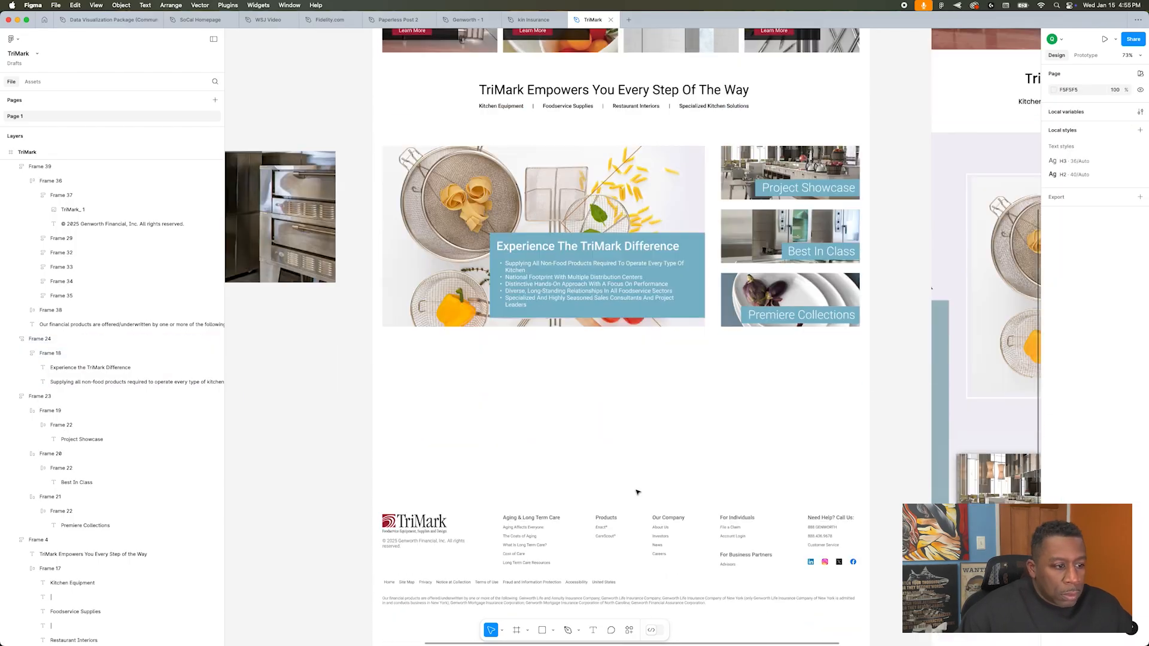
Step: Duplicate the heading section below the TriMark Difference block, replace its text with "Dedicated to providing our customers with the highest quality products and services", and delete its link row
left_click_drag(579, 247, 615, 406, "alt")
key("super+Tab")
key("super+c")
key("super+Tab")
double_click(551, 409)
key("super+v")
left_click(638, 410)
left_click(698, 429)
key("Delete")
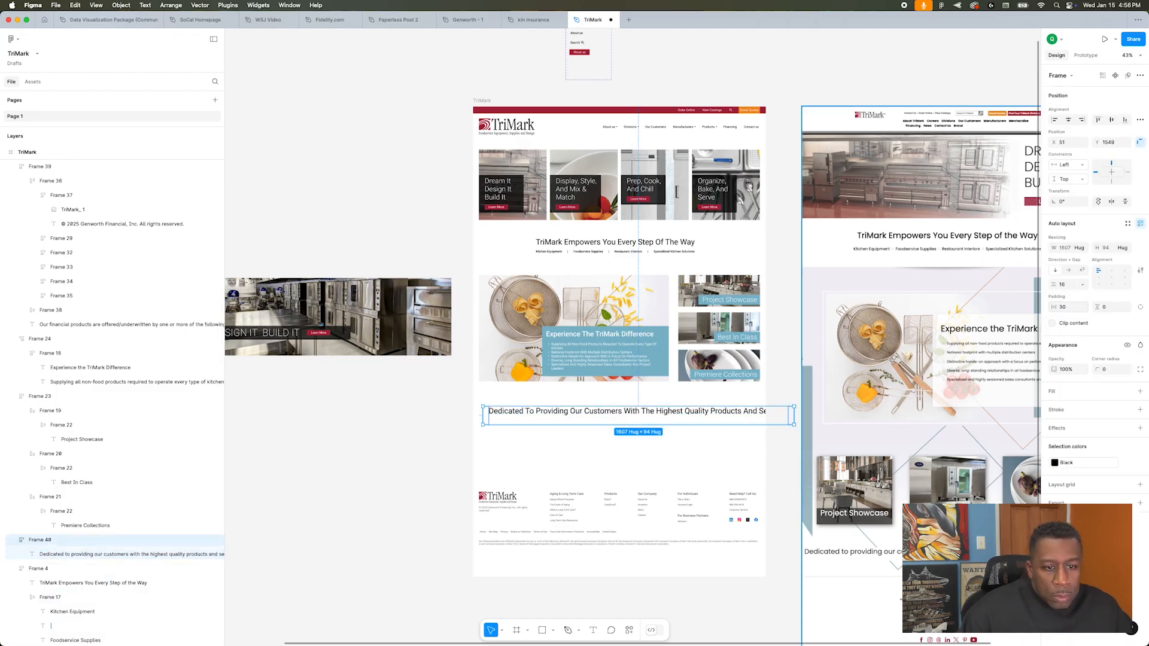
Step: Set the tagline's font size to 32 and make its text fill the container width
left_click(655, 429)
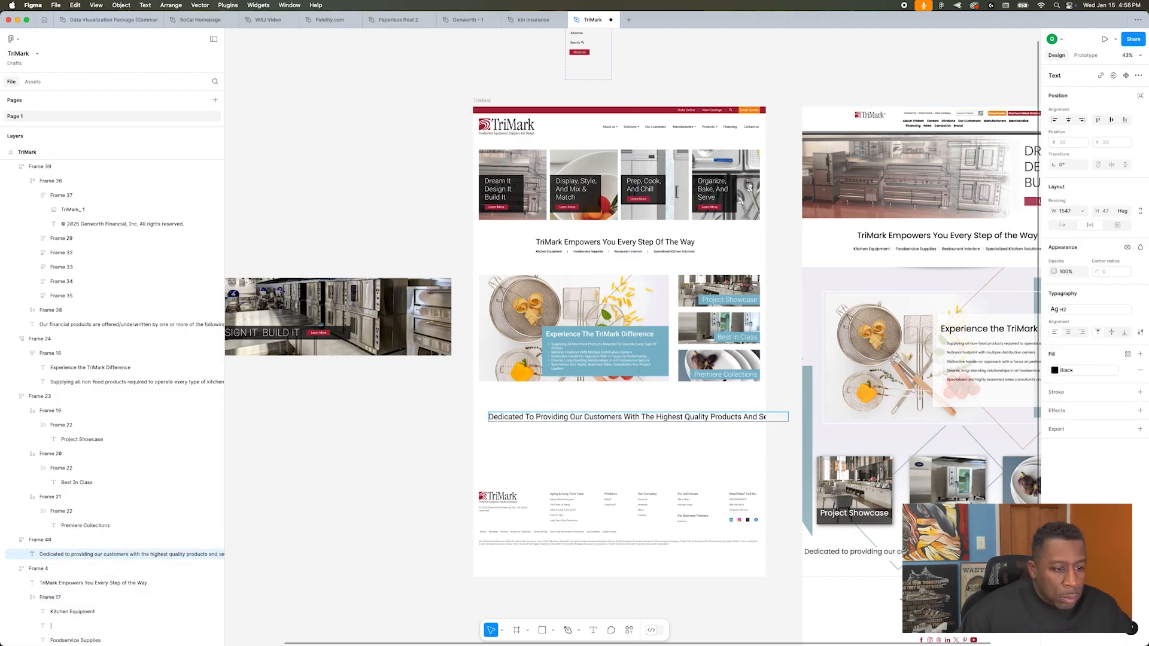
left_click(687, 425)
double_click(687, 420)
left_click(1140, 310)
left_click(1127, 324)
left_click(1119, 313)
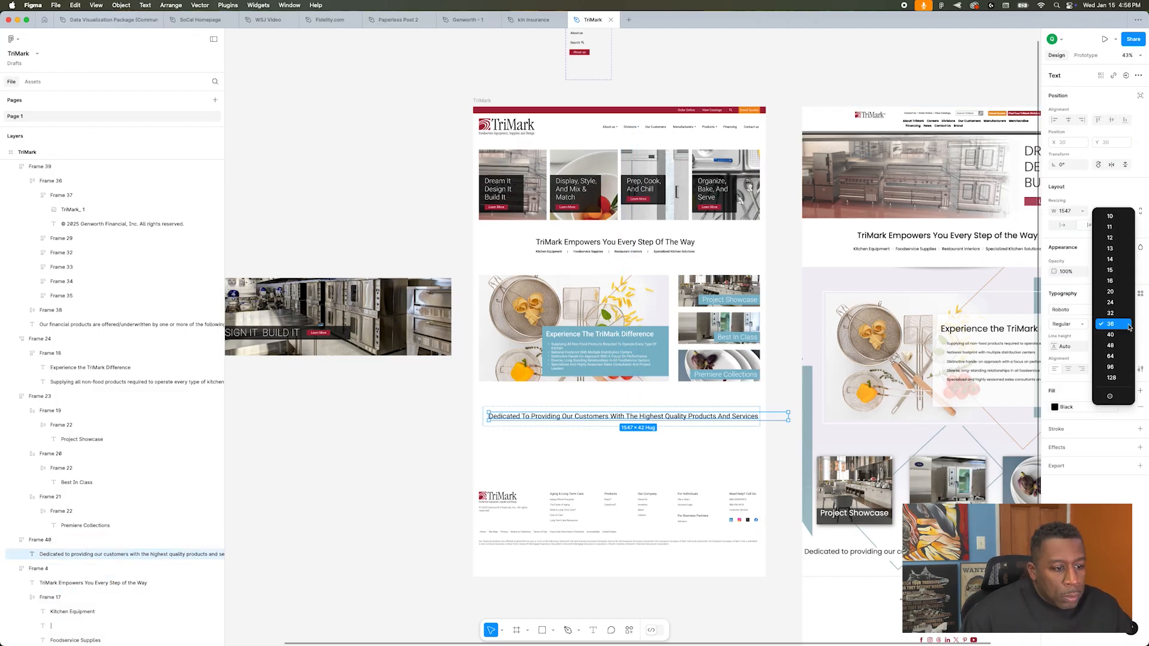
left_click(1089, 225)
Step: Give the tagline banner a Teal background fill and white text
left_click(1054, 407)
left_click(947, 487)
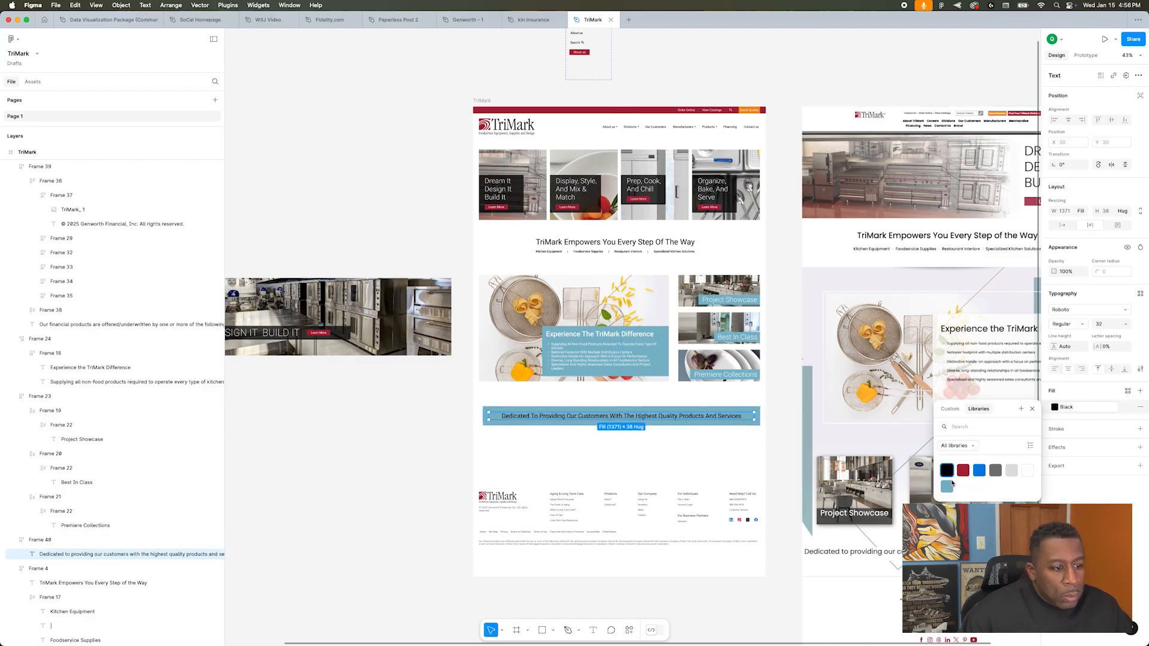
left_click(1028, 470)
left_click(713, 466)
Step: Show the layout grid, extend the tagline banner's left edge to the content margin, and hide the grid again
scroll(712, 466, "up", 5)
key("shift+g")
left_click(389, 382)
left_click_drag(283, 373, 272, 373)
left_click(787, 438)
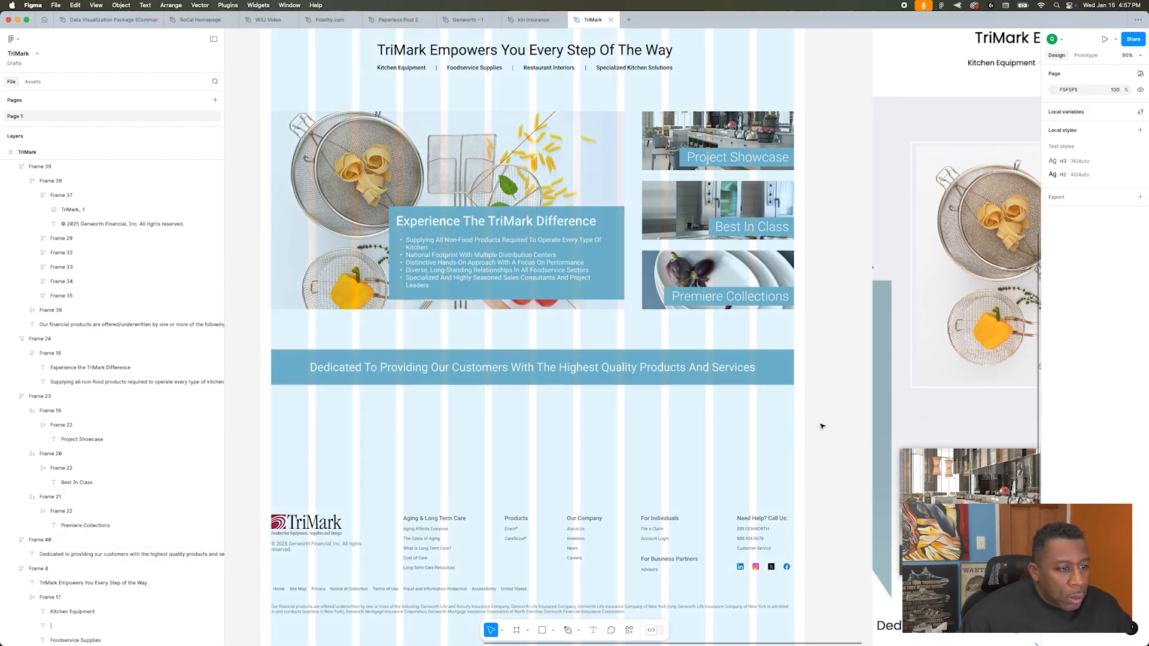
key("shift+g")
scroll(853, 405, "up", 5)
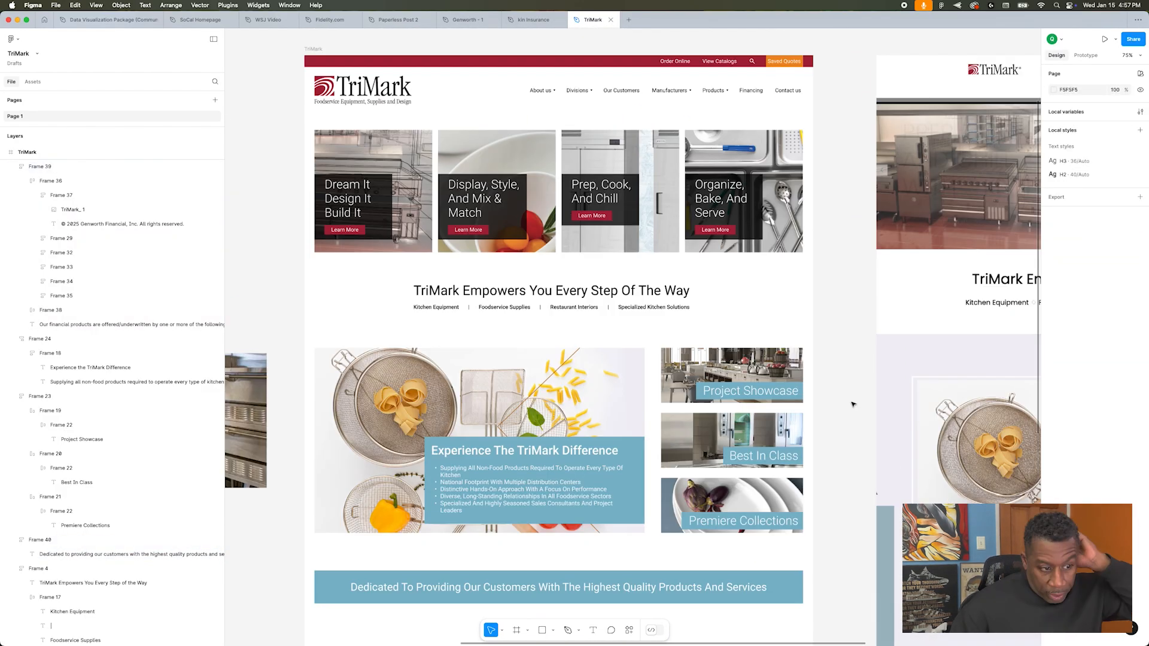
Step: Switch the tagline banner's fill from solid colour to an image and open the upload from the computer
left_click(729, 597)
left_click(1061, 407)
left_click(950, 410)
left_click(968, 410)
left_click(987, 475)
Step: Preview the image files on the computer and load the chosen photo of people as the tagline banner's fill
left_click(504, 295)
key("space")
key("Down")
key("space")
left_click(425, 249)
left_click(431, 300)
left_click(509, 314)
key("space")
key("Down")
key("Down")
key("Down")
key("space")
key("Return")
scroll(736, 396, "down", 3)
Step: Add a second fill over the banner photo, sample the teal from the label bars, and lower its opacity to 71%
left_click_drag(1114, 408, 1070, 410)
left_click(860, 394)
left_click(793, 414)
left_click(1140, 392)
left_click(1054, 408)
key("i")
left_click(686, 348)
left_click_drag(1114, 408, 1099, 408)
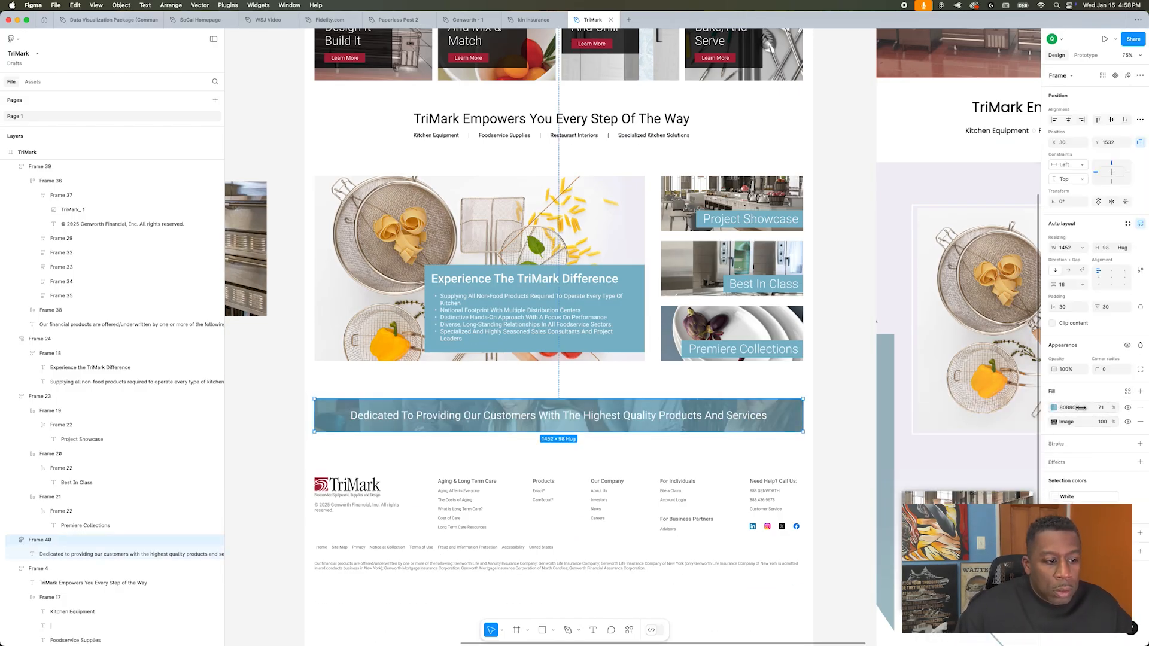
Step: Change the banner's overlay colour to near black and adjust its opacity
left_click(1054, 408)
left_click_drag(973, 446, 937, 529)
left_click_drag(1113, 407, 1096, 408)
left_click(845, 383)
Step: Set the banner's image fill to crop mode and shift the photo down slightly inside the banner
scroll(841, 355, "down", 3)
left_click(789, 332)
left_click(1054, 422)
left_click(958, 452)
left_click(958, 480)
left_click_drag(653, 335, 653, 355)
left_click(834, 299)
scroll(846, 372, "up", 2)
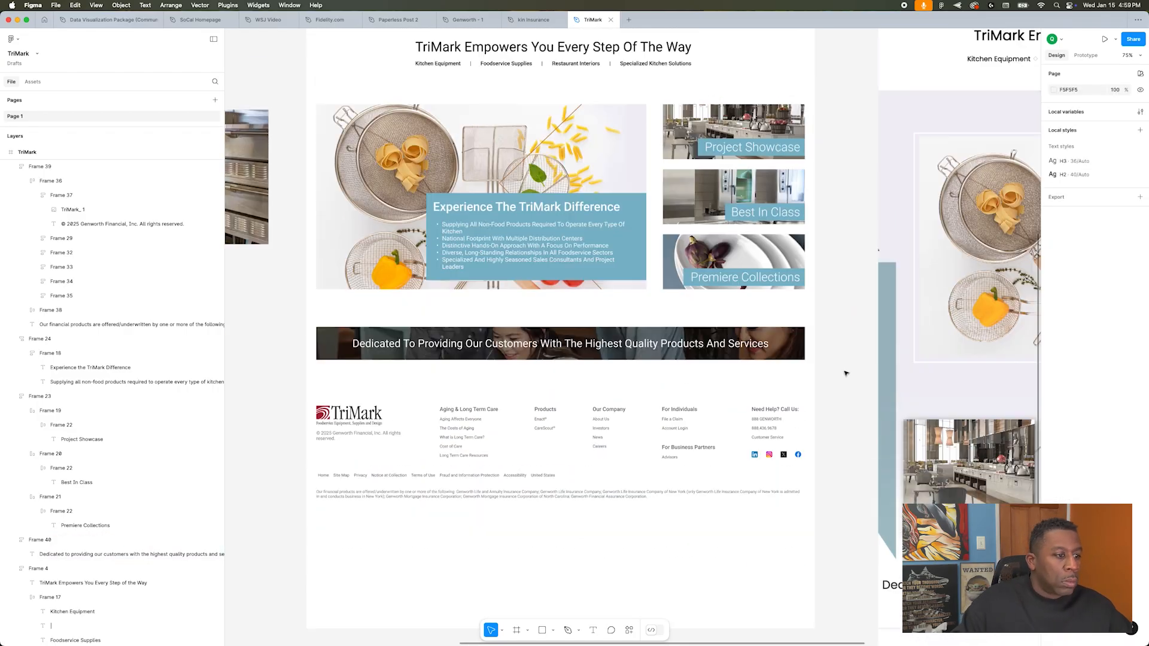
Step: Shorten the TriMark frame by raising its bottom edge closer to the footer
scroll(845, 372, "down", 5)
left_click_drag(772, 548, 772, 508)
left_click(778, 536)
scroll(778, 466, "up", 5)
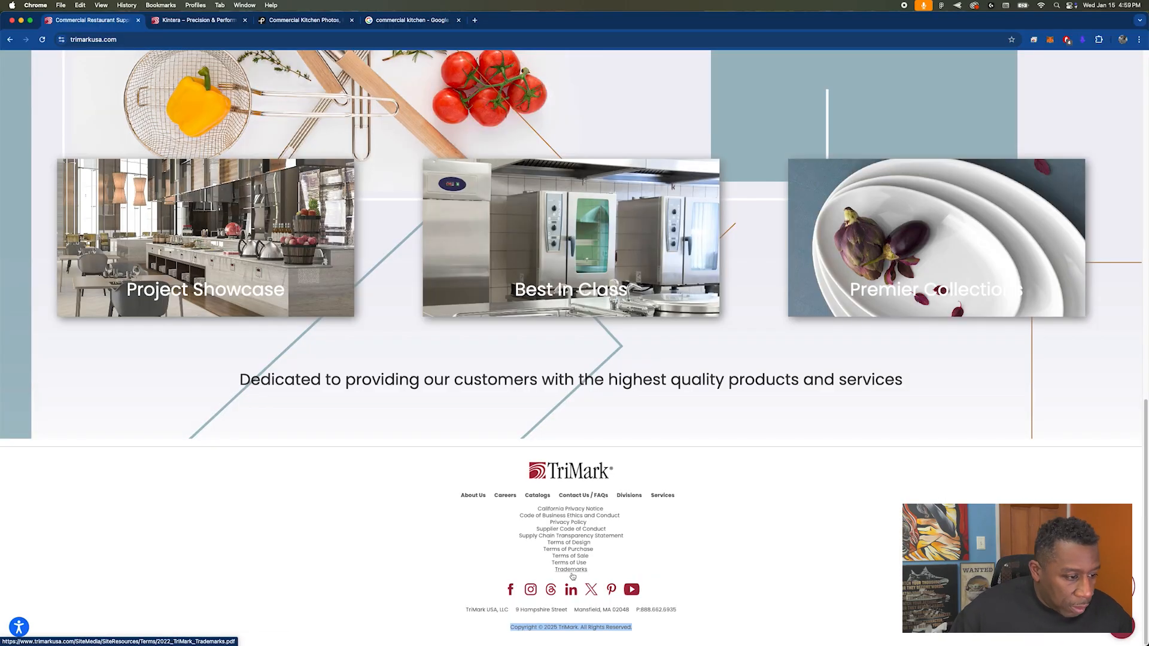
Step: Replace the Genworth disclaimer in the footer with "Copyright © 2025 TriMark. All Rights Reserved." from the TriMark website
key("super+Tab")
key("super+Tab")
key("super+Tab")
left_click(531, 477)
Step: Try removing the Our Company and For Individuals columns, the bottom link row and the Genworth copyright line from the footer
double_click(768, 467)
left_click(701, 464)
key("Delete")
left_click(685, 536)
left_click(680, 461)
double_click(395, 477)
key("Delete")
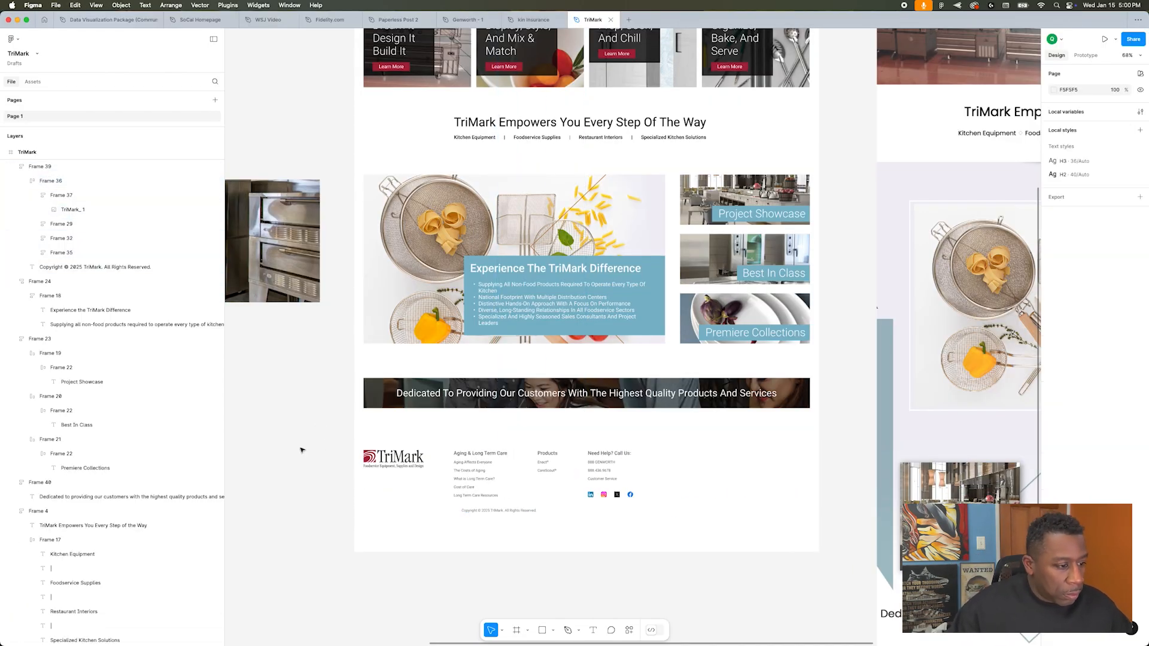
key("super+z")
key("super+z")
key("super+z")
key("super+z")
key("super+z")
key("super+z")
key("super+z")
key("super+z")
Step: Rename the first three links of the footer's bottom row as About Us, Careers and Catalogs, matching the TriMark website
key("super+Tab")
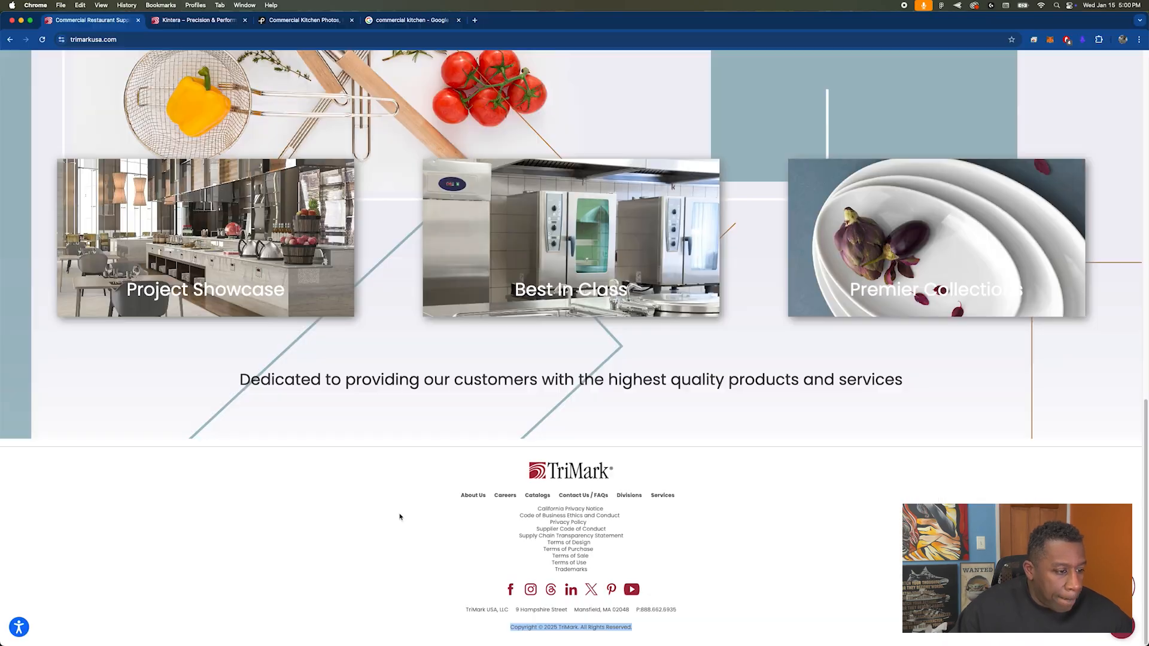
key("super+Tab")
double_click(384, 513)
scroll(384, 513, "up", 5)
double_click(358, 514)
type("About Us")
double_click(396, 514)
type("Careers")
double_click(426, 514)
type("Catalogs")
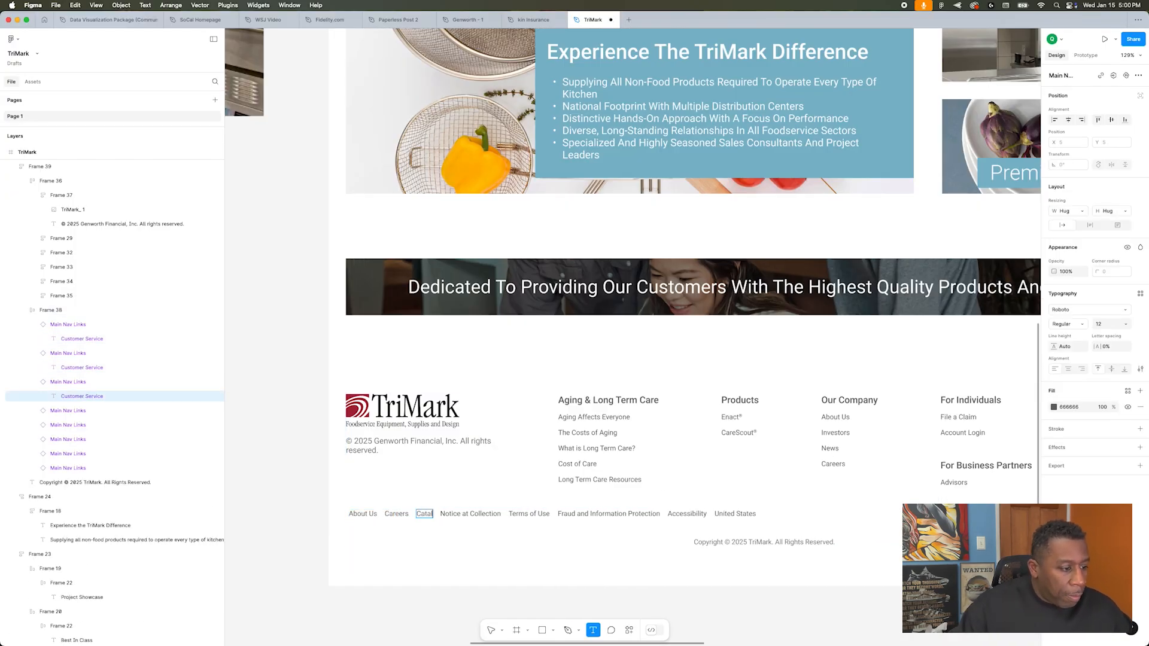
Step: Rename the next four links of the footer's bottom row as Contact Us, FAQs, Divisions and Services
key("super+Tab")
key("super+Tab")
double_click(474, 514)
type("Contact Us")
double_click(508, 515)
double_click(536, 513)
type("Divisions")
double_click(569, 515)
type("Services")
key("Escape")
Step: Delete the leftover United States link at the end of the footer's bottom row
left_click(612, 517)
double_click(612, 516)
key("Delete")
key("shift+1")
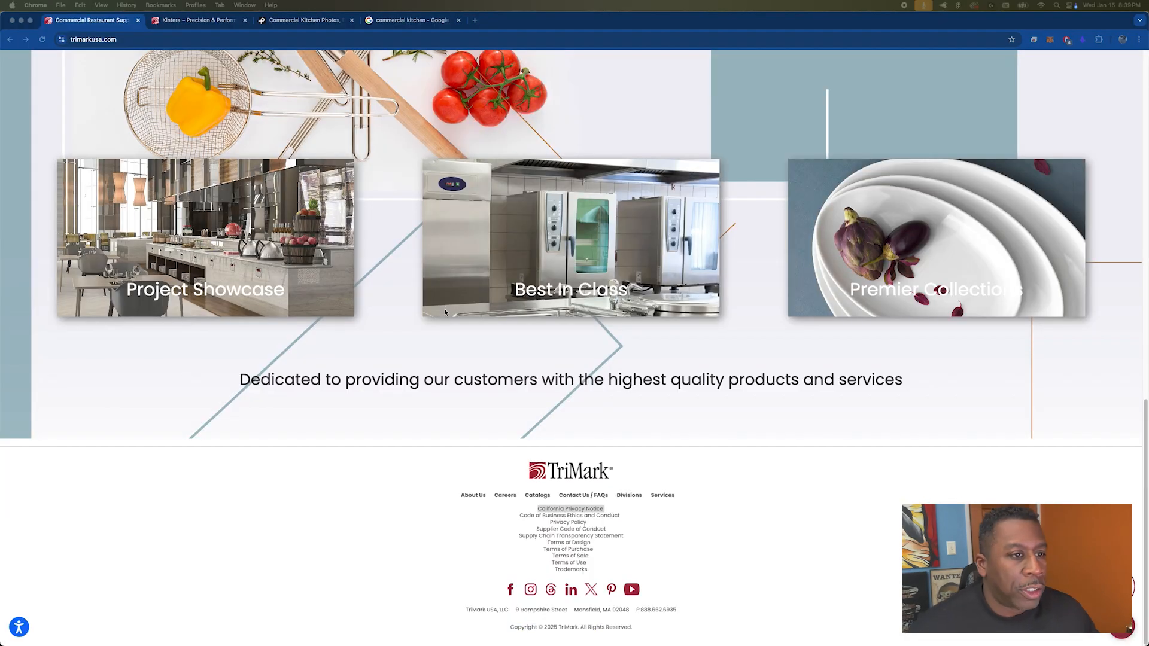
Step: Replace the first link under Aging & Long Term Care with "California Privacy Notice" from the TriMark website footer
key("super+Tab")
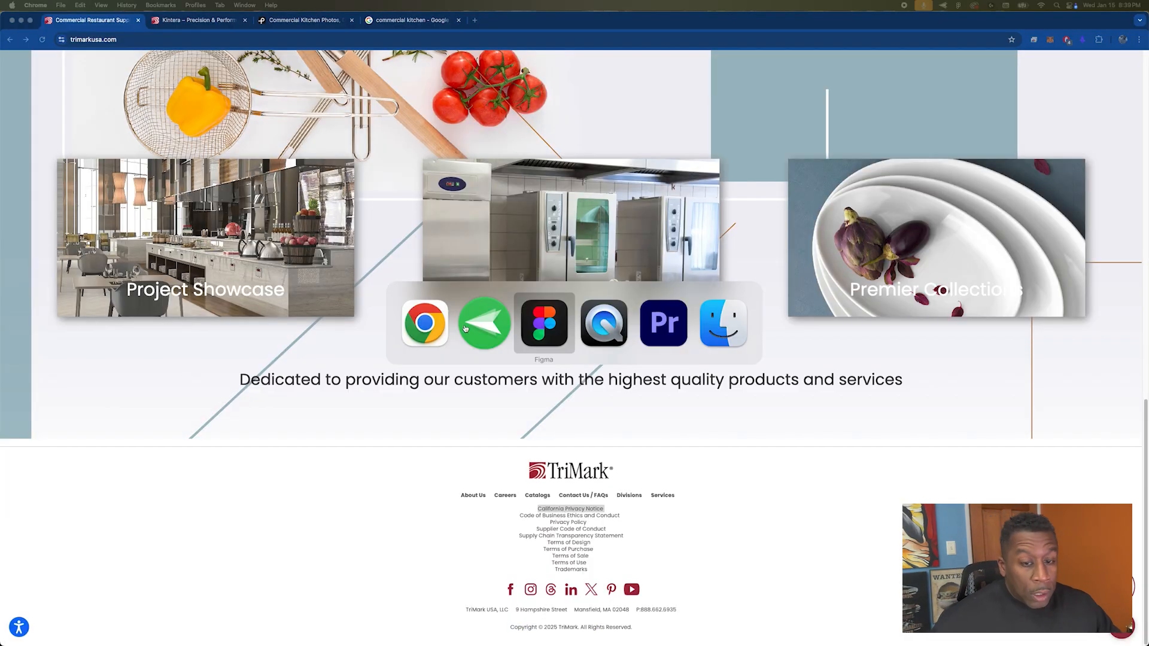
key("super+Tab")
key("super+Tab")
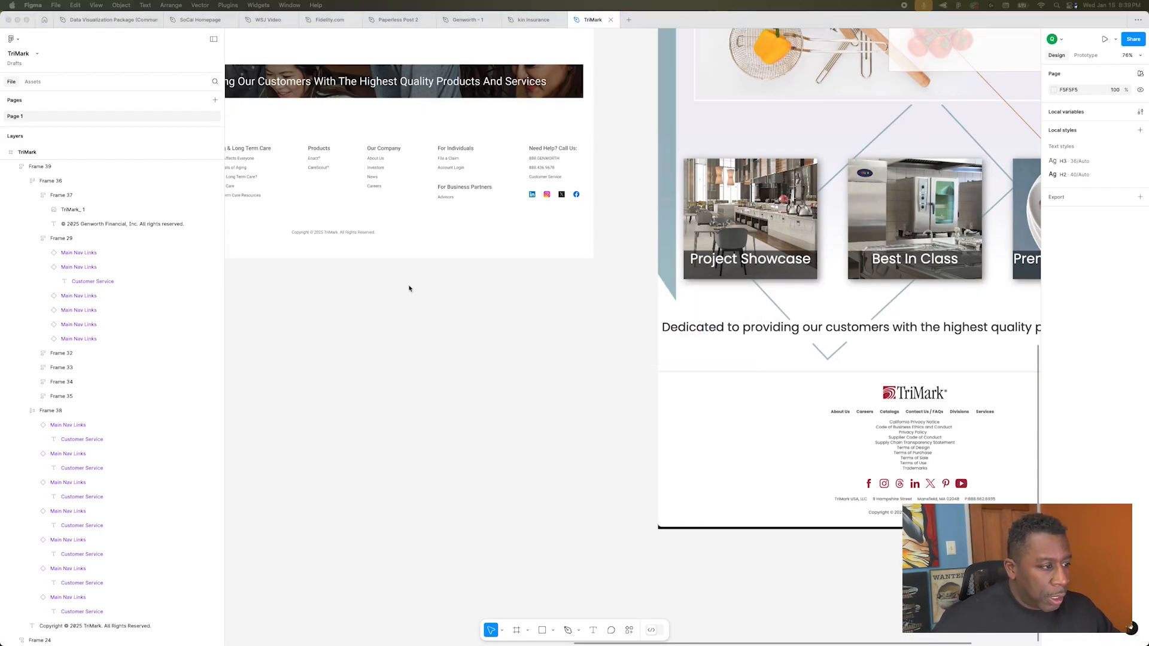
scroll(401, 289, "left", 5)
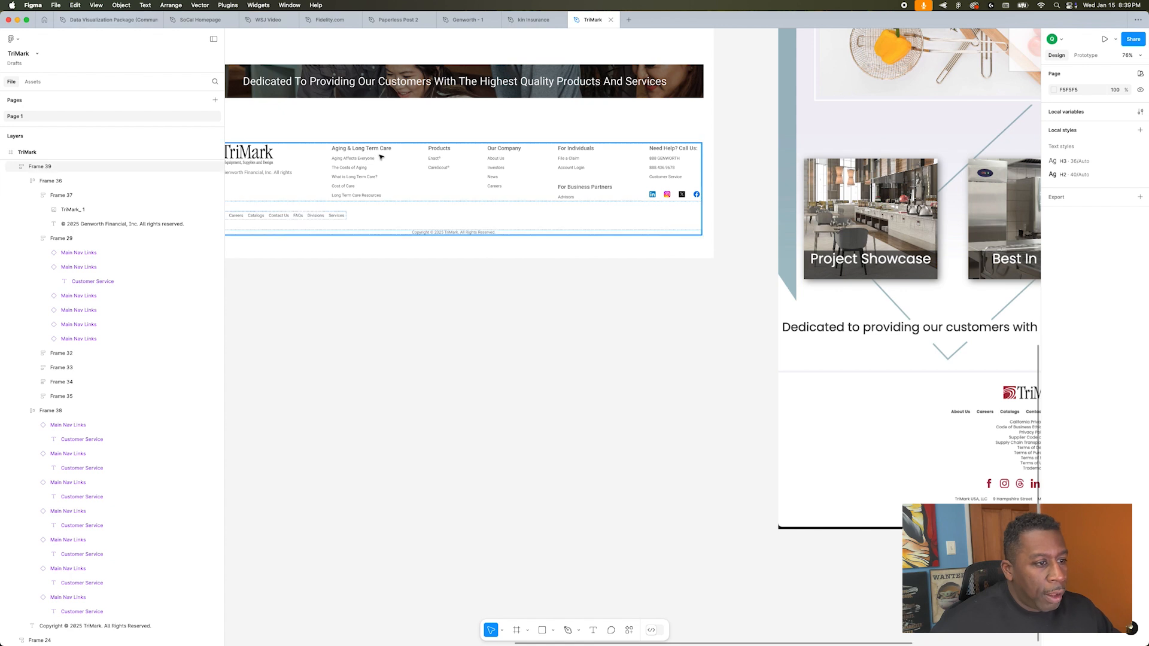
left_click(372, 163)
double_click(364, 159)
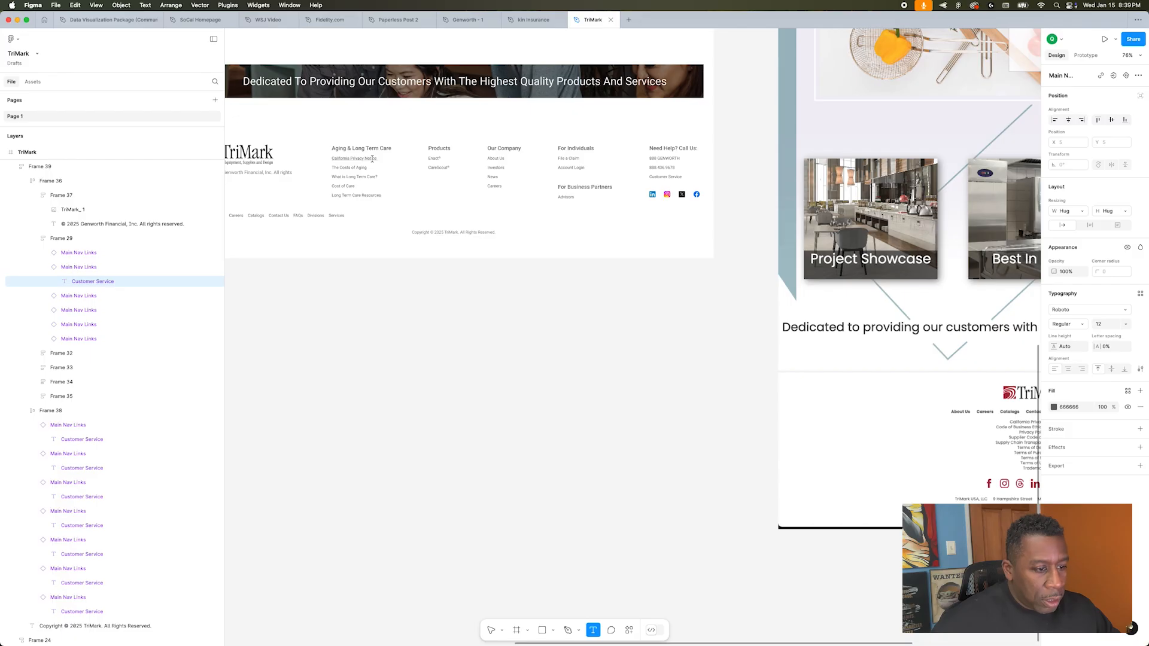
left_click(359, 176)
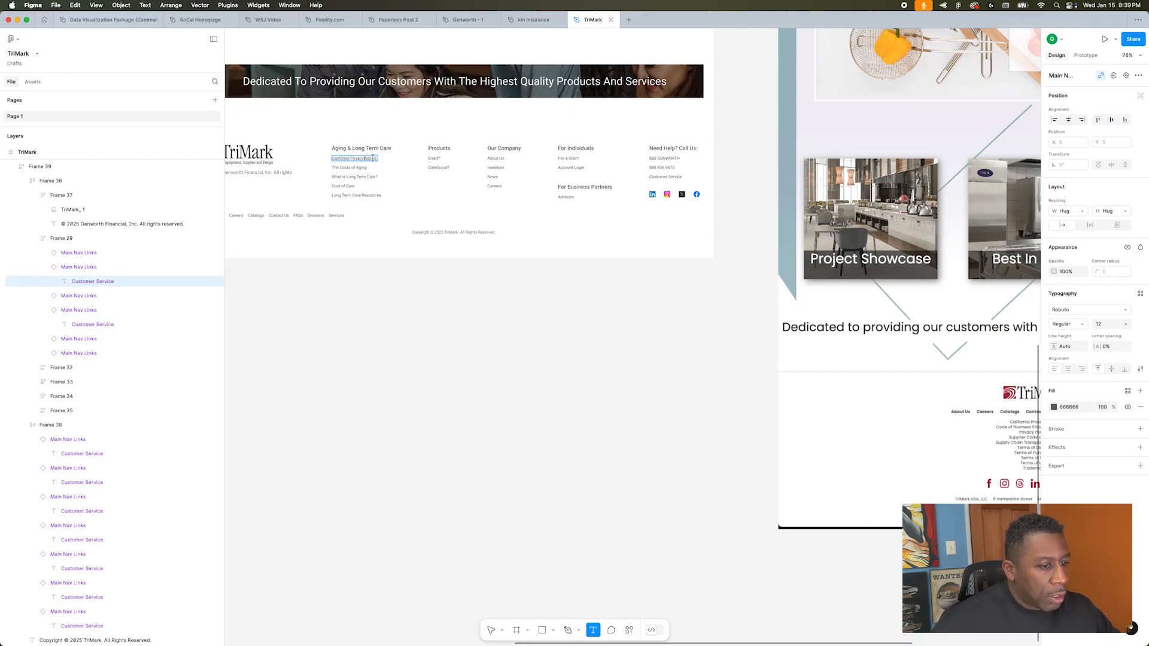
Step: Copy "Code of Business Ethics and Conduct" from the website footer into the third link under Aging & Long Term Care
left_click(356, 167)
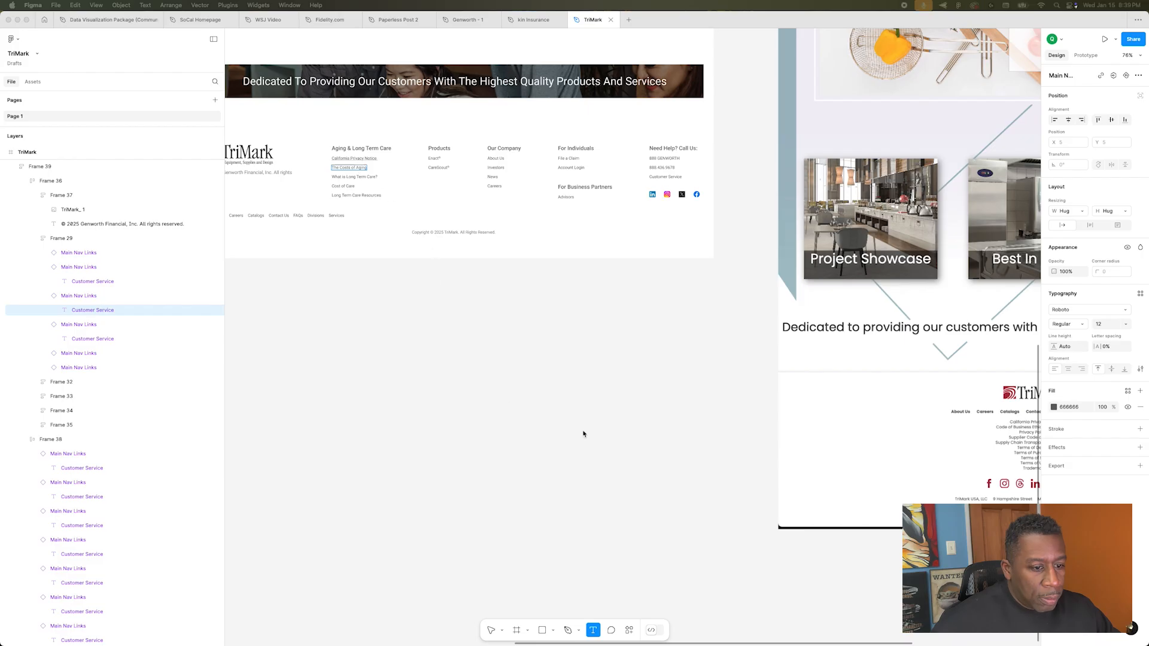
key("super+Tab")
left_click_drag(519, 517, 620, 517)
key("super+Tab")
left_click(343, 179)
Step: Fill the last two links under Aging & Long Term Care with Privacy Policy and Supplier Code of Conduct from the website
key("super+Tab")
key("super+Tab")
left_click_drag(549, 523, 607, 530)
Step: Replace the two links under Products with Supply Chain Transparency Statement and Terms of Design from the website footer
key("super+Tab")
key("super+Tab")
left_click(353, 195)
key("super+Tab")
left_click_drag(519, 537, 626, 536)
Step: Duplicate the Terms of Design link three times in the Products column
key("super+Tab")
key("super+Tab")
left_click_drag(547, 543, 595, 549)
key("super+c")
key("super+Tab")
type("Terms of Design")
key("super+Tab")
key("super+Tab")
left_click(129, 454)
key("super+d")
key("super+d")
key("super+d")
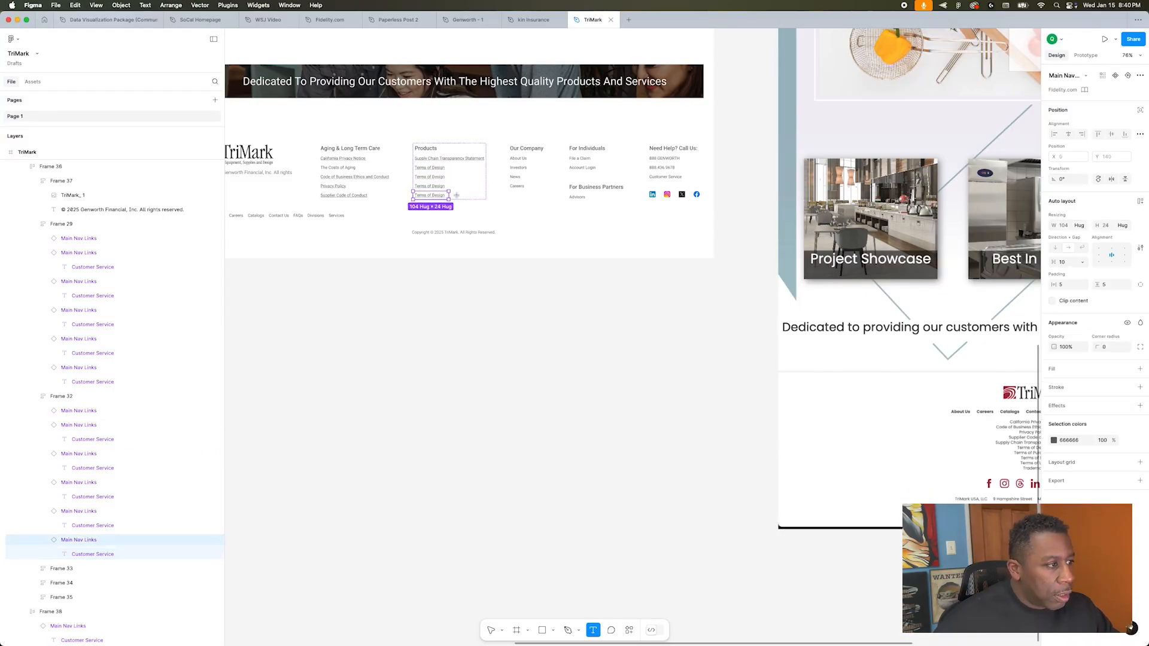
Step: Replace the duplicated Terms of Design links with Terms of Purchase, Terms of Sale and Terms of Use from the website footer
triple_click(430, 177)
key("super+Tab")
key("super+Tab")
key("super+v")
key("super+Tab")
key("super+Tab")
type("se")
key("super+Tab")
key("super+Tab")
Step: Delete the Our Company column and the For Individuals and For Business Partners column from the footer
left_click(530, 160)
left_click(574, 171, "shift")
key("Delete")
Step: Try replacing the Need Help column with its social icons placed at the end of the horizontal link row
double_click(670, 160)
double_click(671, 161)
key("Delete")
double_click(346, 215)
key("super+v")
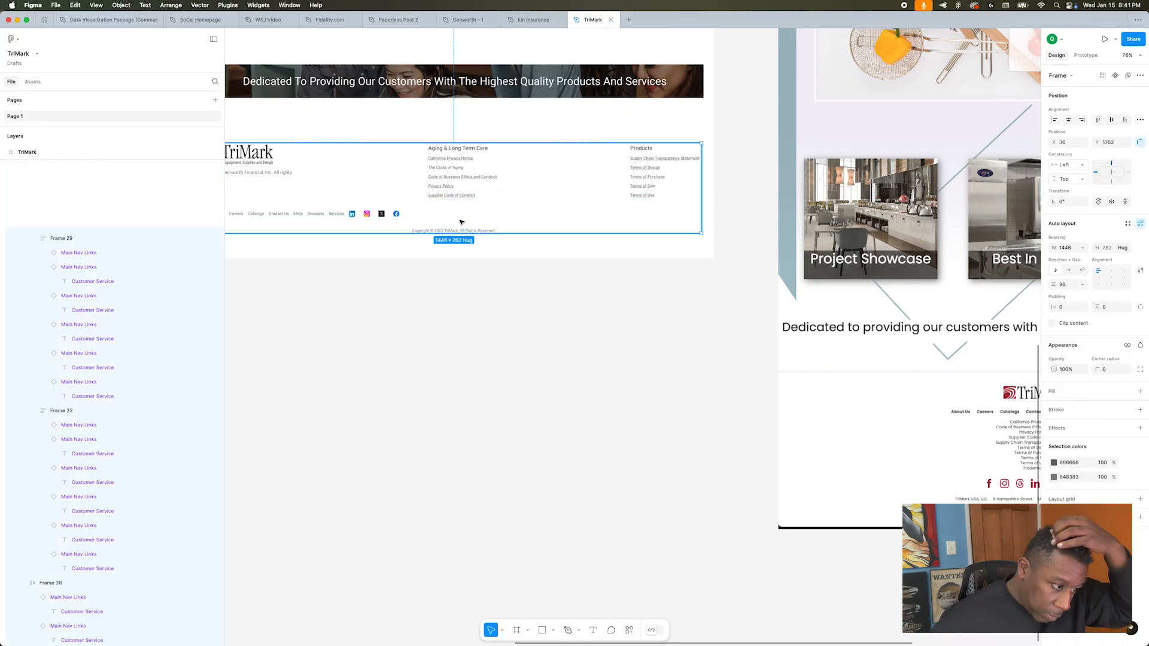
left_click(461, 224)
scroll(454, 266, "down", 3)
left_click(454, 266)
key("super+z")
key("super+z")
key("super+z")
Step: Move the Need Help column beside the footer logo and replace its first phone number with About Us
key("Left")
key("Left")
scroll(238, 202, "up", 2)
scroll(254, 191, "up", 8)
key("t")
triple_click(719, 106)
type("About Us")
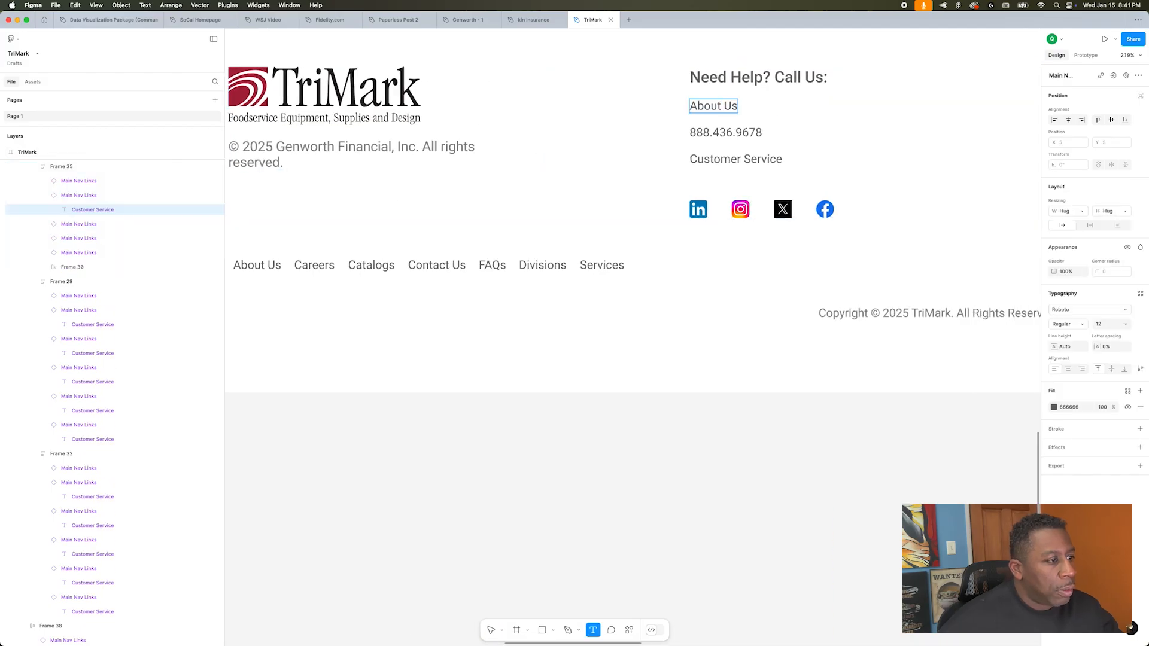
Step: Replace the second and third entries under Need Help with Careers and Catalogs
triple_click(721, 132)
type("Careers")
triple_click(724, 159)
type("At")
key("BackSpace")
key("BackSpace")
type("Catalogs")
Step: Duplicate the Catalogs link three times and rename the first two copies Contact Us and FAQs
scroll(705, 171, "down", 5)
left_click(77, 280)
left_click(79, 253)
key("super+d")
key("super+d")
key("super+d")
double_click(710, 179)
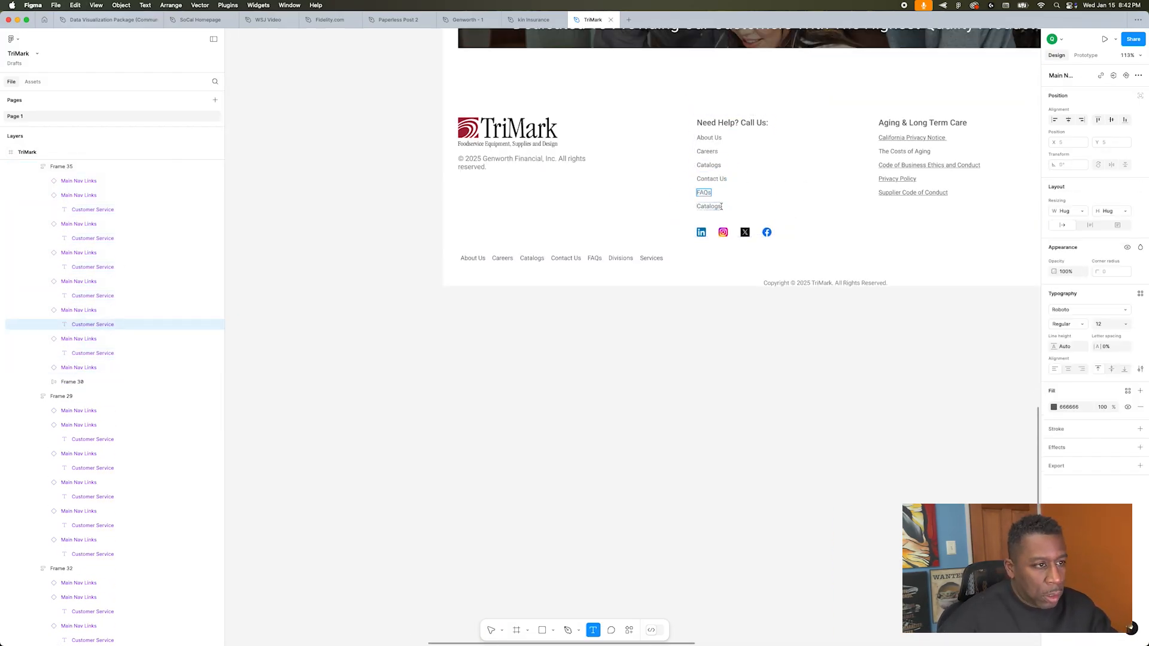
Step: Delete the leftover entry in the Need Help column and complete its list with Divisions and Services links
left_click(80, 368)
left_click(716, 221)
left_click(92, 371)
key("BackSpace")
left_click(714, 210)
double_click(714, 209)
key("super+d")
key("Return")
key("Return")
type("Servv")
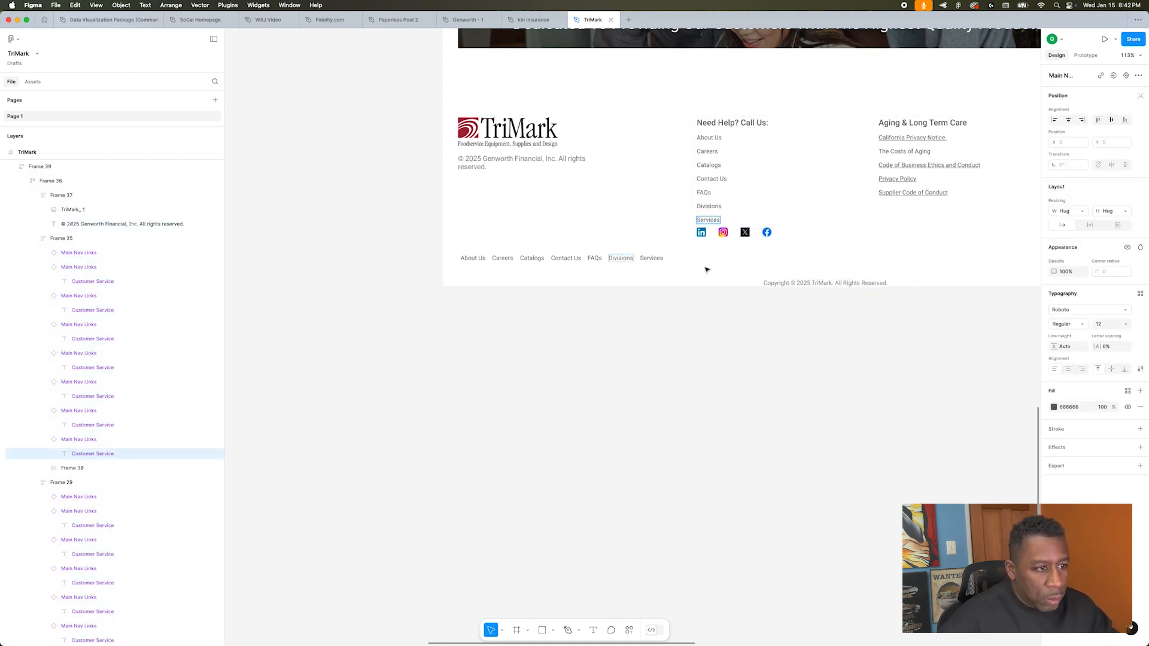
Step: Move the social icons from the Need Help column to beneath the copyright text under the footer logo
left_click(714, 233)
key("super+x")
double_click(551, 170)
key("super+v")
left_click(472, 310)
Step: Delete the headings above the footer's link columns, including Aging & Long Term Care and Products
scroll(472, 310, "down", 3)
double_click(634, 172)
key("BackSpace")
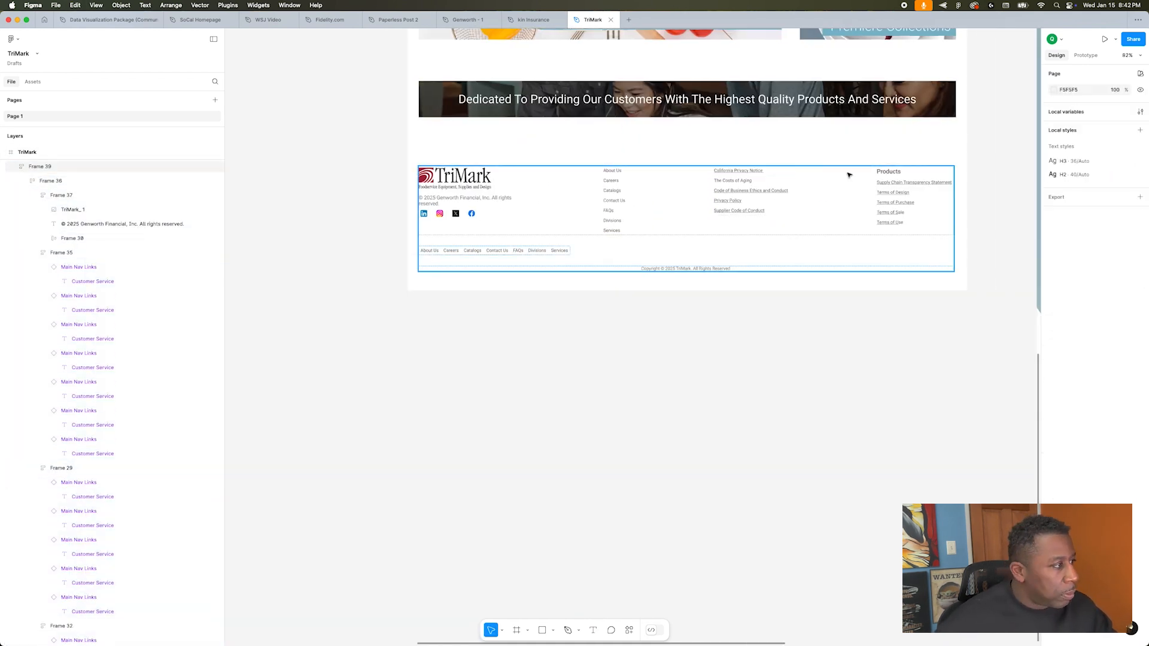
double_click(888, 172)
key("BackSpace")
Step: Try indenting the footer content to the layout grid's second column
key("shift+g")
left_click_drag(416, 209, 462, 208)
left_click(523, 334)
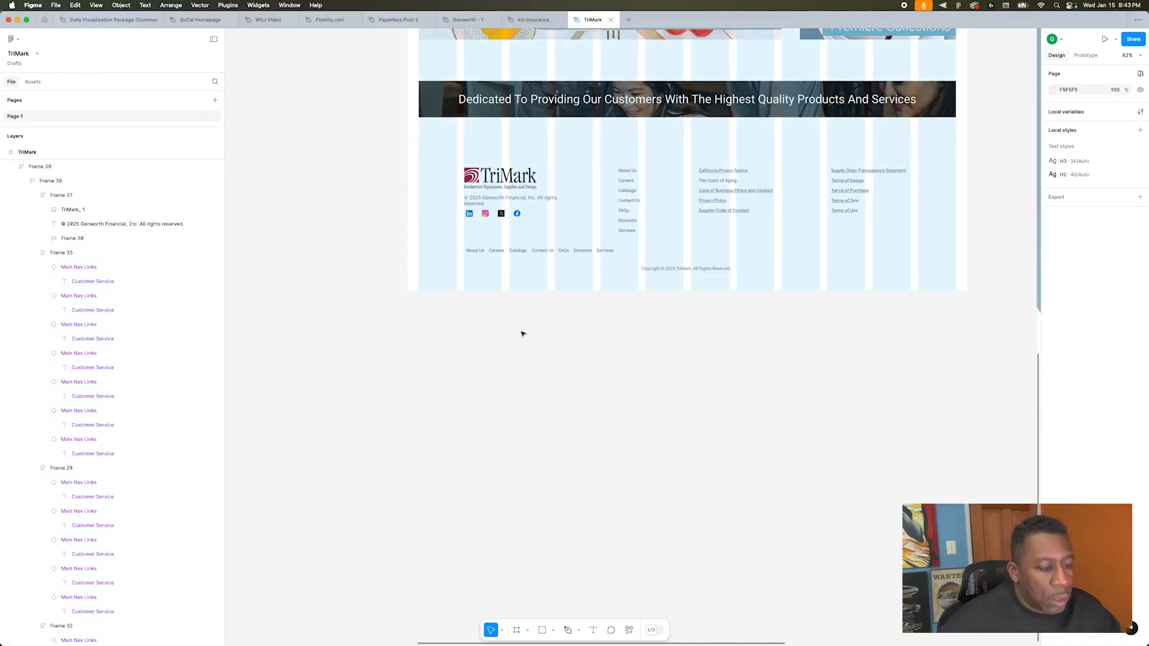
key("shift+g")
scroll(523, 334, "up", 3)
left_click(536, 129)
scroll(596, 383, "down", 3)
double_click(850, 208)
left_click(672, 246)
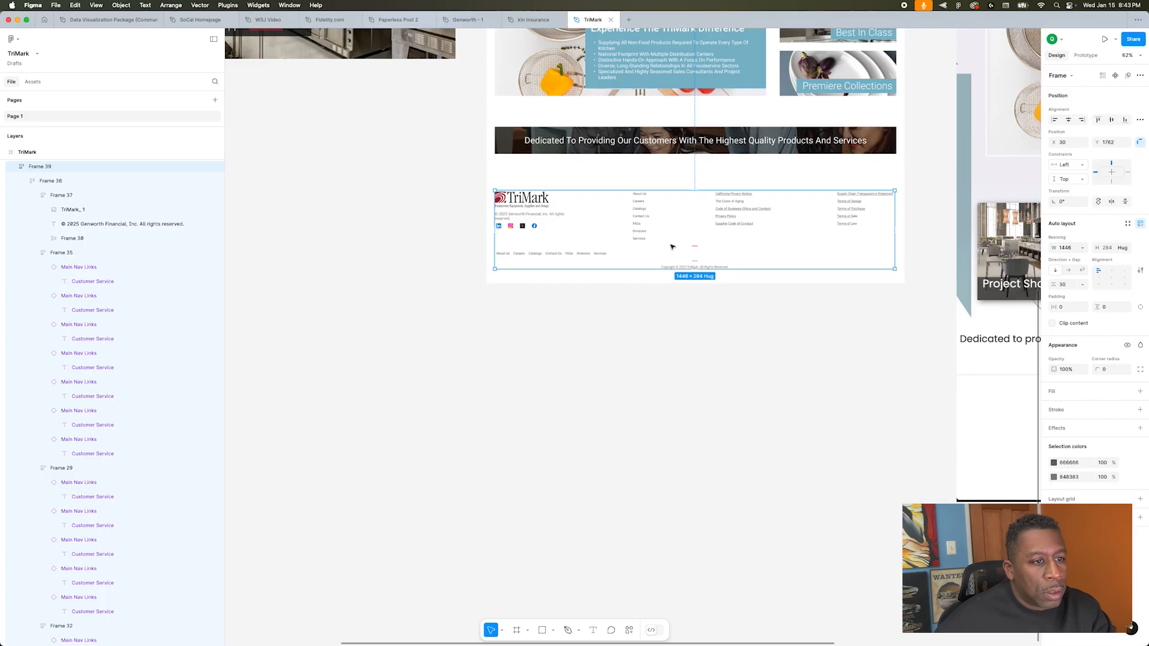
Step: Remove the hyperlinks from Supply Chain Transparency Statement and the four Terms entries in the footer
scroll(898, 243, "up", 5)
double_click(842, 141)
left_click(1100, 75)
left_click(865, 179)
left_click(839, 184)
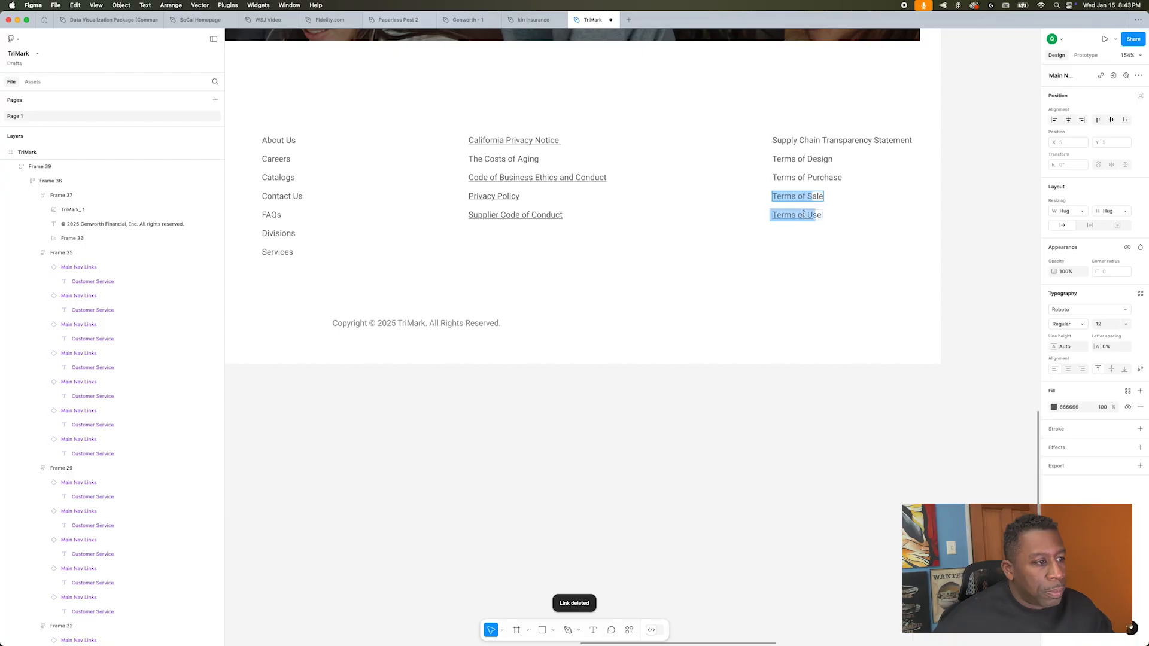
left_click(864, 198)
left_click(838, 203)
Step: Remove the hyperlinks from California Privacy Notice, Code of Business Ethics and Conduct, Privacy Policy and Supplier Code of Conduct
left_click(557, 123)
left_click(556, 128)
left_click(605, 161)
left_click(580, 165)
left_click(562, 180)
left_click(536, 184)
left_click(583, 199)
left_click(557, 202)
left_click(582, 123)
left_click(557, 128)
left_click(505, 227)
scroll(453, 154, "left", 5)
scroll(591, 207, "down", 5)
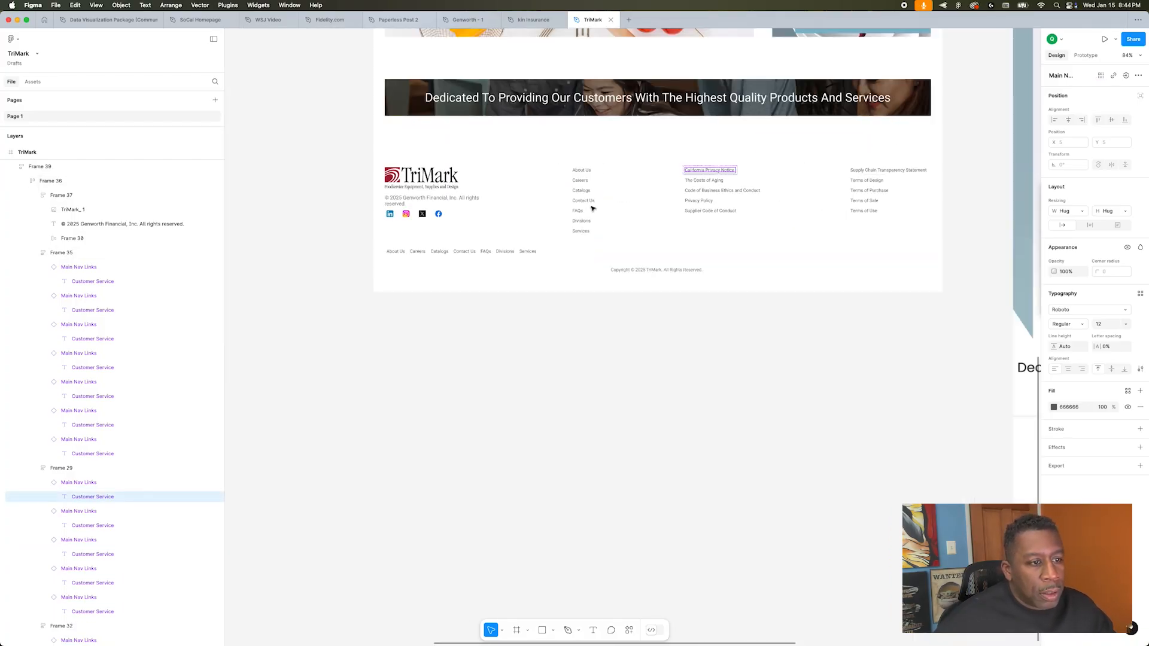
Step: Duplicate the footer column holding Supply Chain Transparency Statement and the Terms entries
double_click(890, 182)
key("super+d")
double_click(867, 171)
left_click(860, 182, "shift")
left_click(858, 191, "shift")
left_click(853, 202, "shift")
key("Delete")
key("super+z")
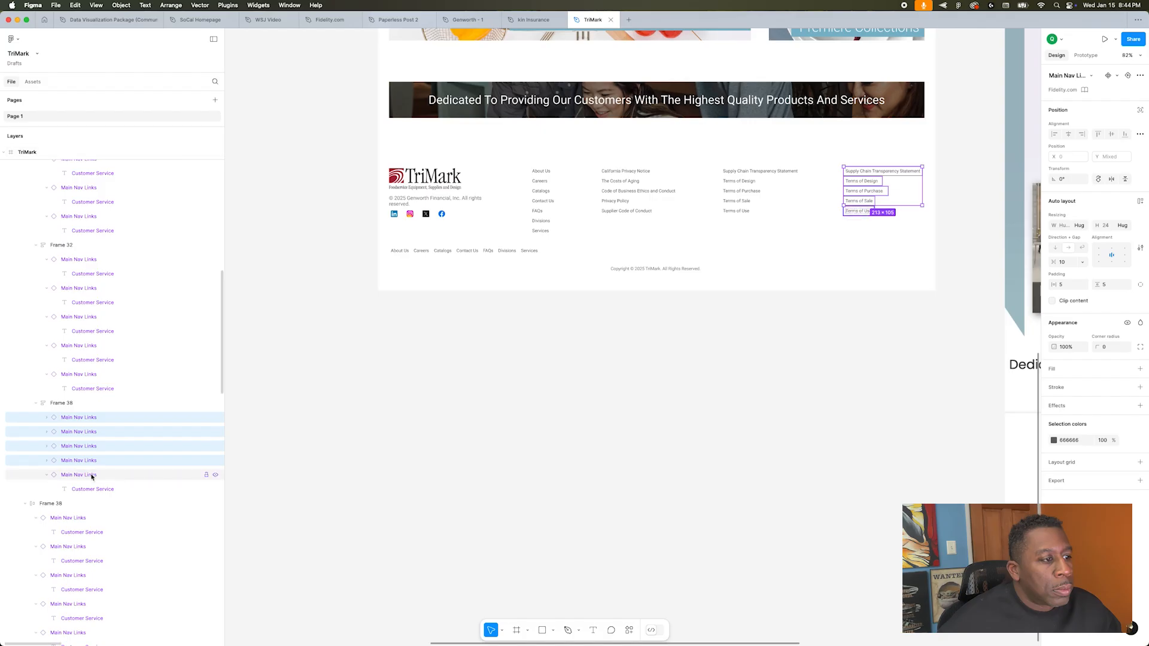
Step: Delete all links in the duplicated column and place the empty frame between the logo and the About Us column
left_click(91, 475)
left_click(94, 418, "shift")
key("Delete")
left_click(85, 405)
key("Delete")
Step: Delete the Genworth copyright text under the footer logo and set the gap between logo and social icons to 25
scroll(412, 395, "up", 1)
scroll(412, 395, "up", 5)
double_click(411, 399)
double_click(412, 399)
key("Delete")
double_click(415, 397)
double_click(414, 398)
left_click_drag(1068, 248, 1021, 257)
type("25")
left_click(443, 484)
scroll(442, 483, "up", 2)
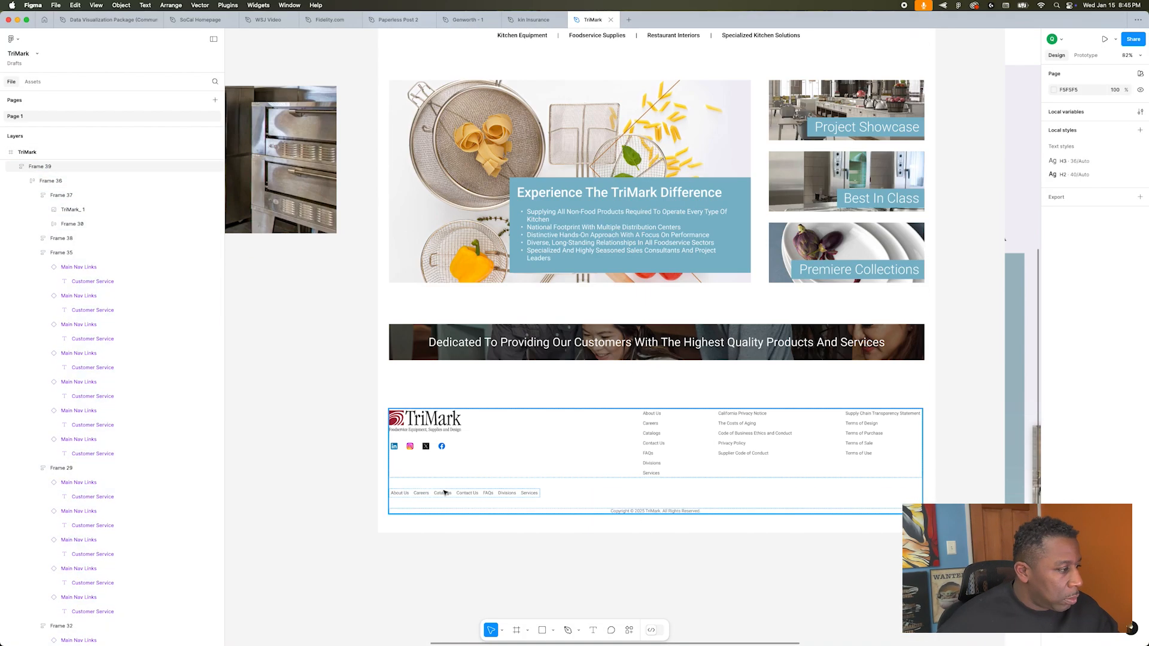
Step: Move the horizontal row of footer links into the logo block, beneath the social icons
double_click(443, 490)
left_click(731, 492)
double_click(468, 492)
key("super+x")
double_click(453, 443)
key("super+v")
left_click(616, 443)
left_click_drag(651, 444, 619, 443)
left_click(542, 537)
Step: Shorten the TriMark page frame to reduce the empty space below the footer
scroll(542, 537, "down", 5)
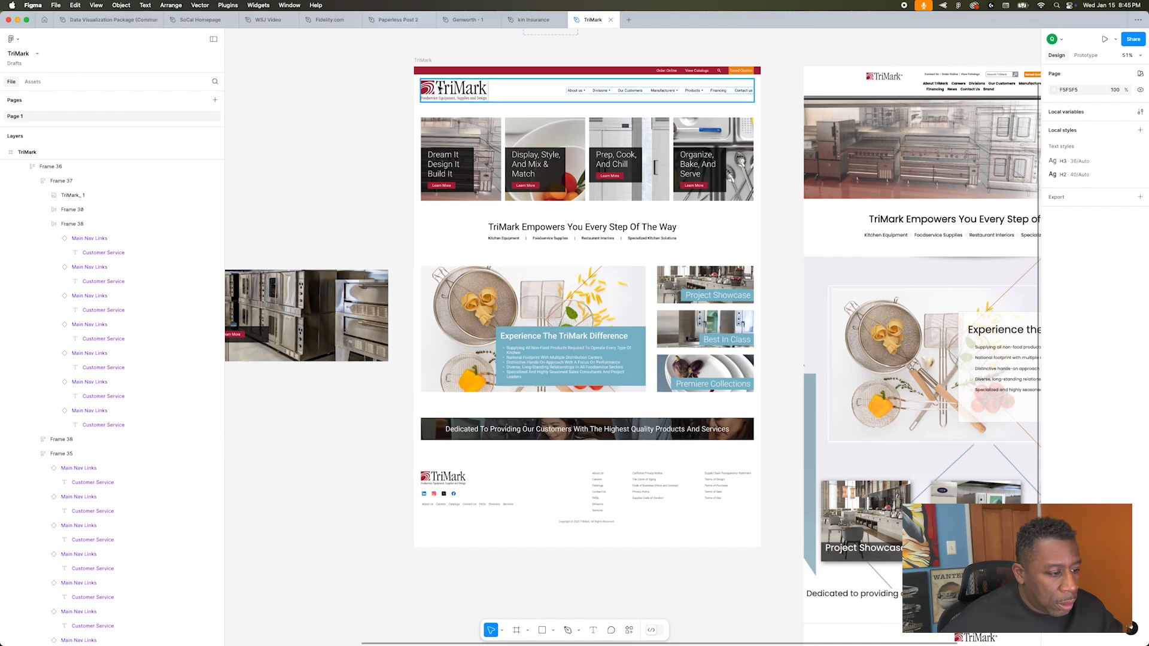
left_click(423, 61)
left_click_drag(574, 548, 575, 528)
Step: Combine the showcase section and the tagline banner in an auto layout frame with a gap of 75
left_click(575, 311)
left_click(700, 329, "shift")
key("shift+a")
left_click(614, 425, "shift")
key("shift+a")
left_click(1068, 284)
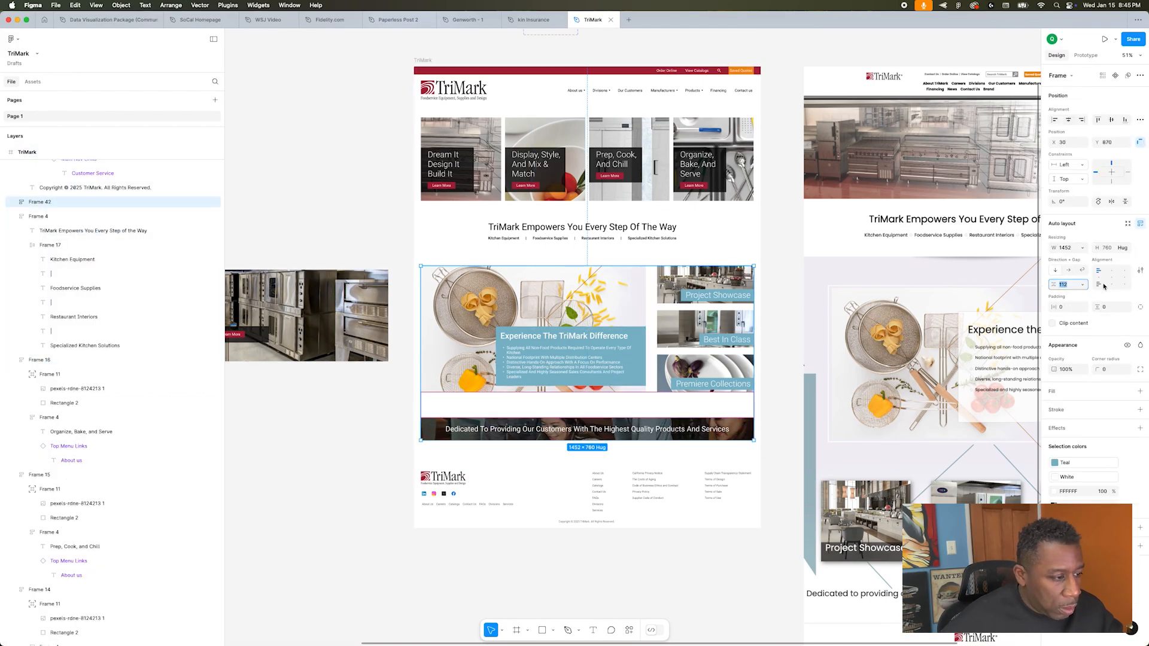
type("75")
Step: Stack the footer below the banner in auto layout with a gap of 75 and shorten the page frame to 1929
left_click(589, 488, "shift")
key("shift+a")
left_click(1068, 284)
type("75")
left_click(570, 521)
left_click_drag(571, 528, 569, 507)
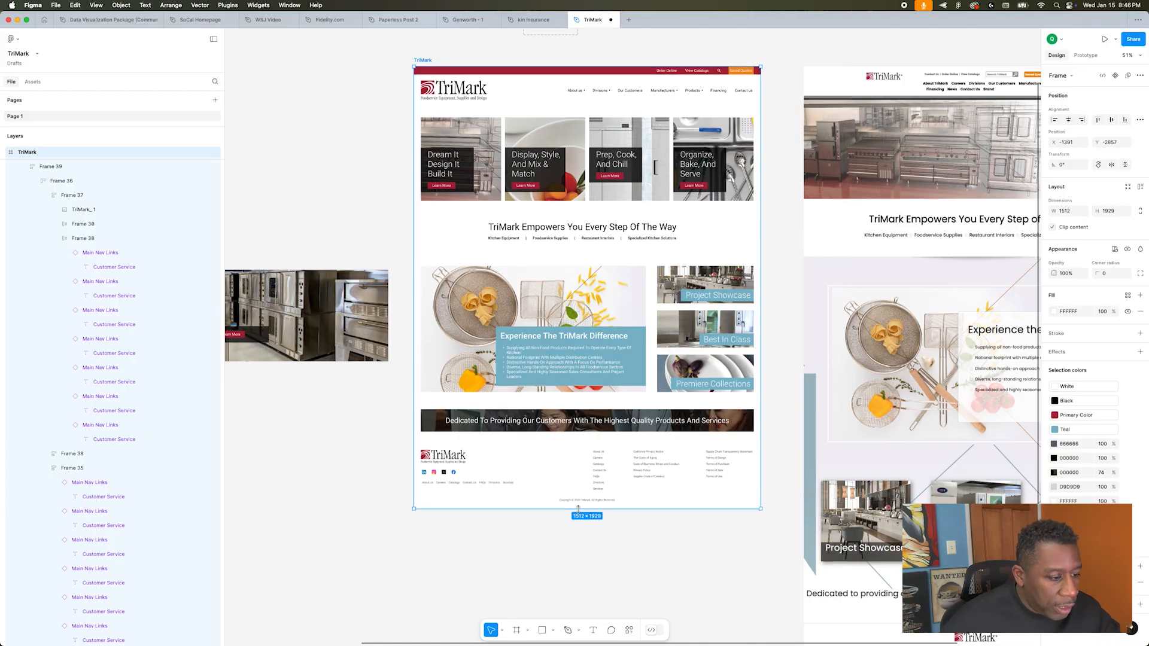
left_click(547, 541)
Step: Combine the headline cards and the TriMark Empowers You text in an auto layout frame with a gap of 75
scroll(551, 533, "up", 5)
scroll(552, 533, "down", 6)
scroll(553, 532, "up", 3)
scroll(554, 530, "up", 3)
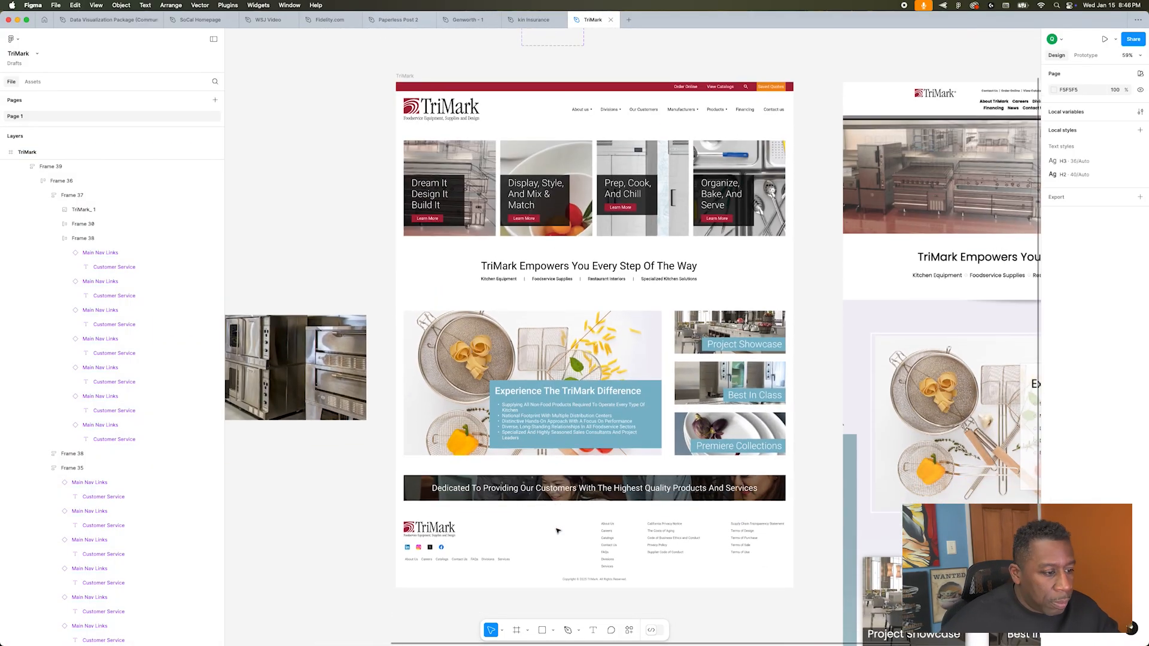
left_click(546, 271)
left_click(470, 230)
left_click(519, 277, "shift")
key("shift+a")
left_click(594, 248)
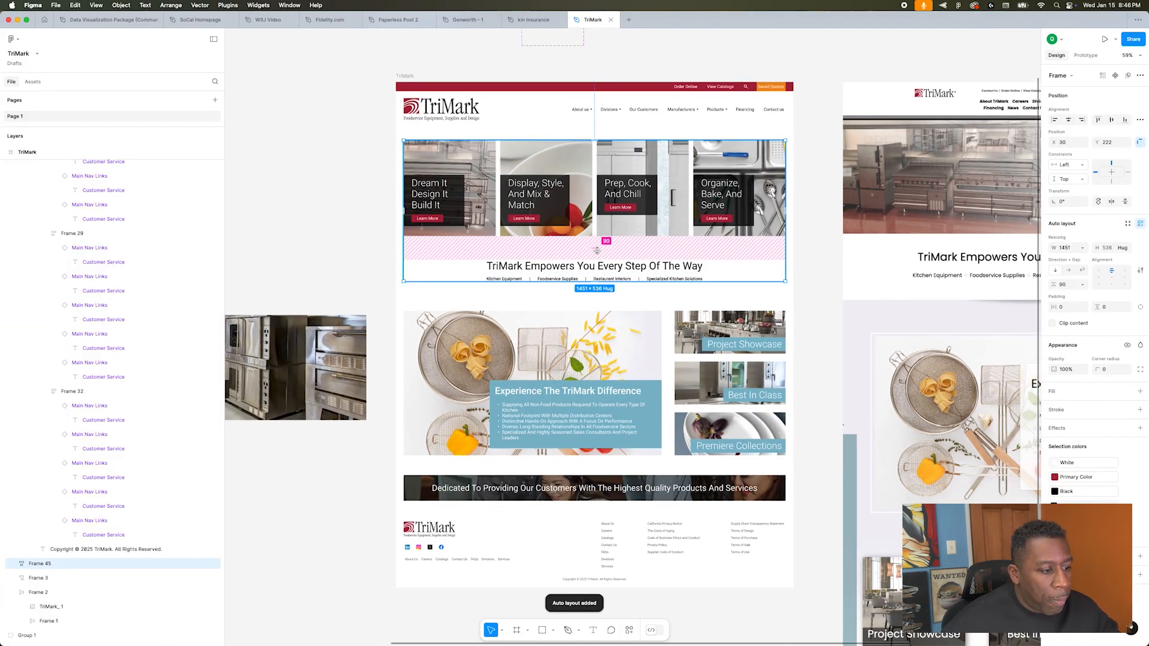
type("75")
key("Return")
Step: Set the spacing between the upper and lower page sections to 75 and shorten the page frame to 1871
left_click(622, 335)
left_click(626, 272, "shift")
left_click(1069, 331)
type("75")
key("Return")
left_click(605, 579)
left_click_drag(604, 587, 603, 574)
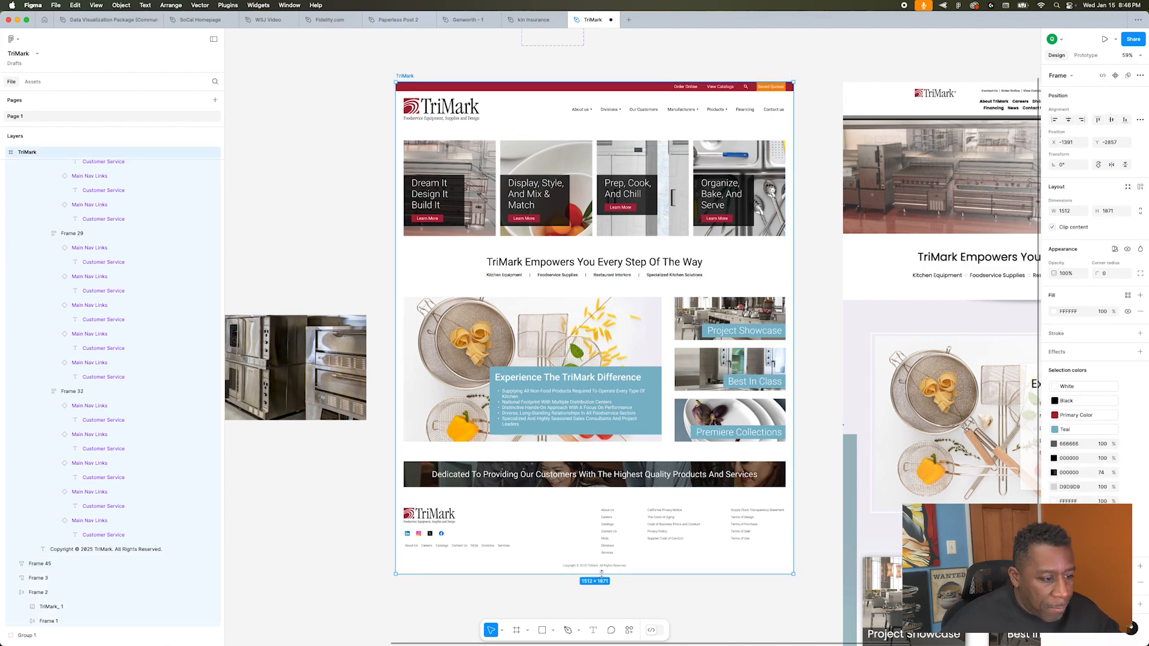
Step: Set the overflow scroll behavior of the redesigned TriMark page frame to Vertical in its prototype settings
left_click(320, 164)
scroll(321, 165, "down", 4)
left_click(377, 102)
scroll(376, 103, "up", 3)
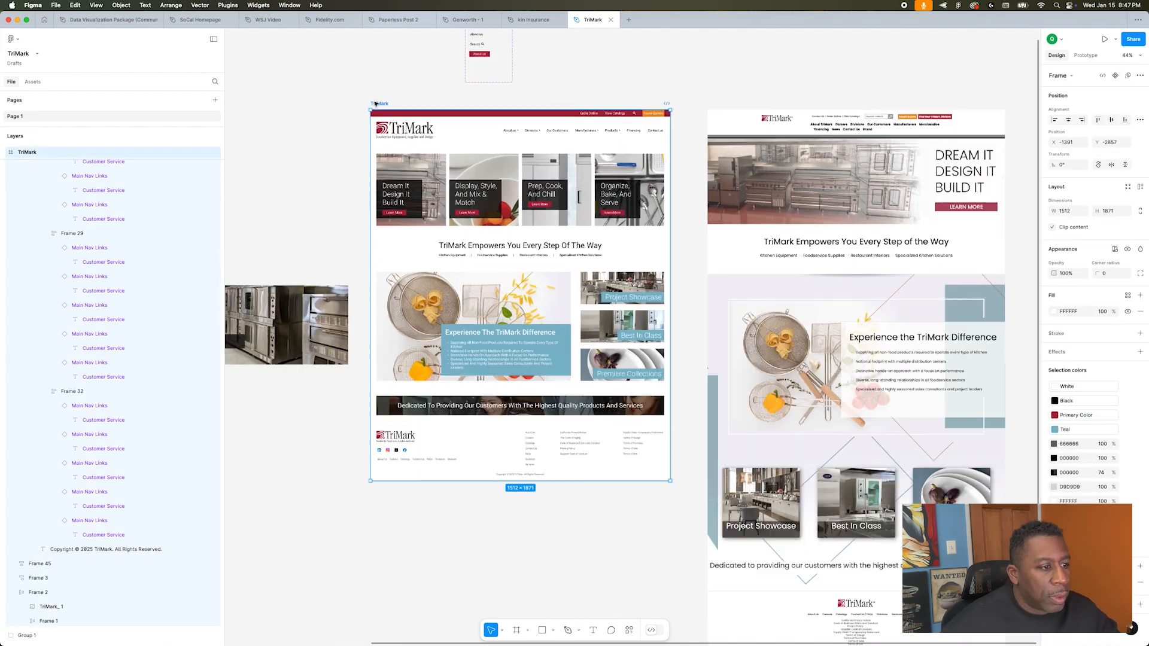
scroll(375, 104, "down", 3)
scroll(376, 104, "up", 1)
scroll(419, 90, "up", 2)
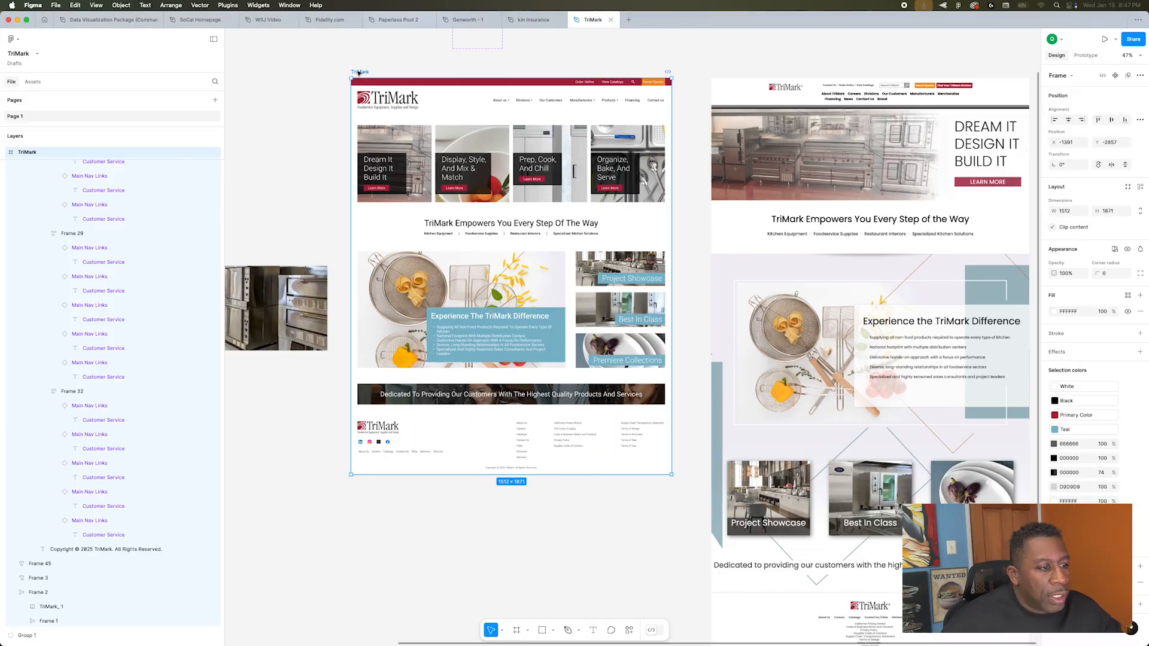
left_click(1086, 55)
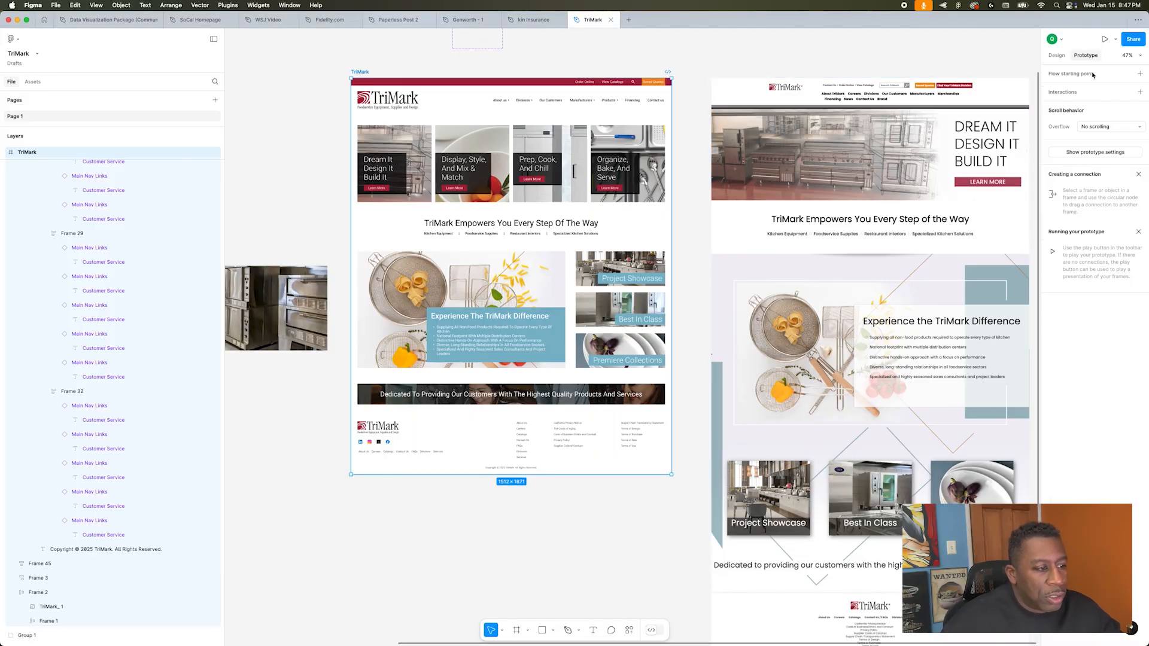
left_click(1107, 128)
left_click(1106, 140)
left_click(1106, 127)
left_click(1107, 141)
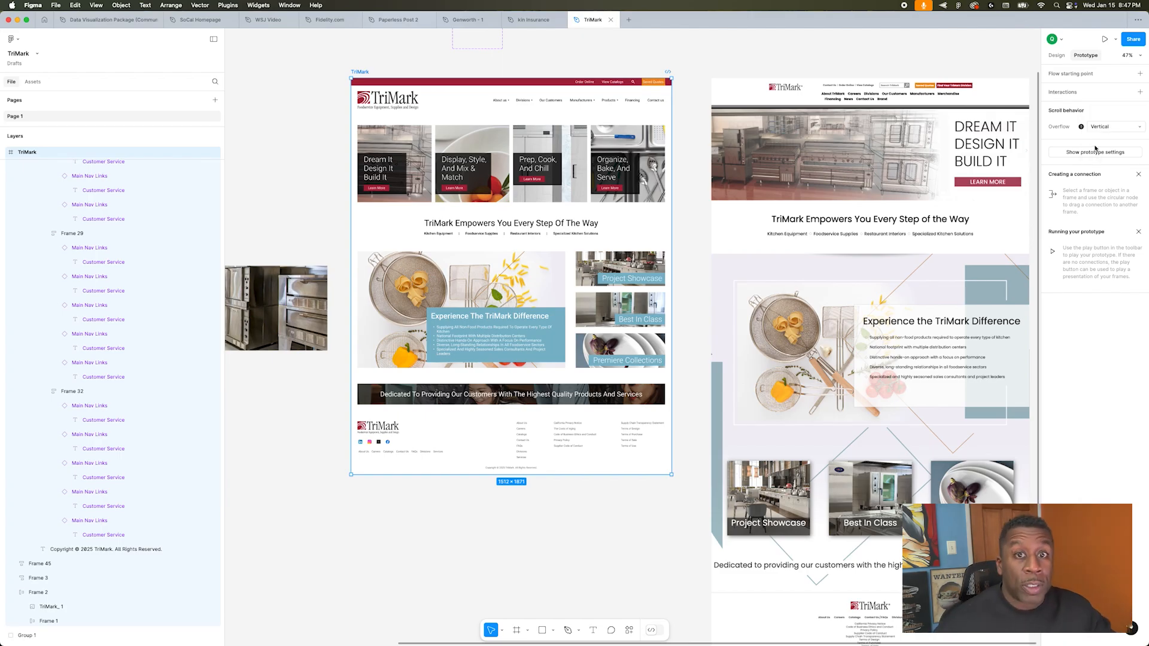
Step: Set the prototype device to MacBook Pro 14"
left_click(1095, 152)
left_click(1085, 91)
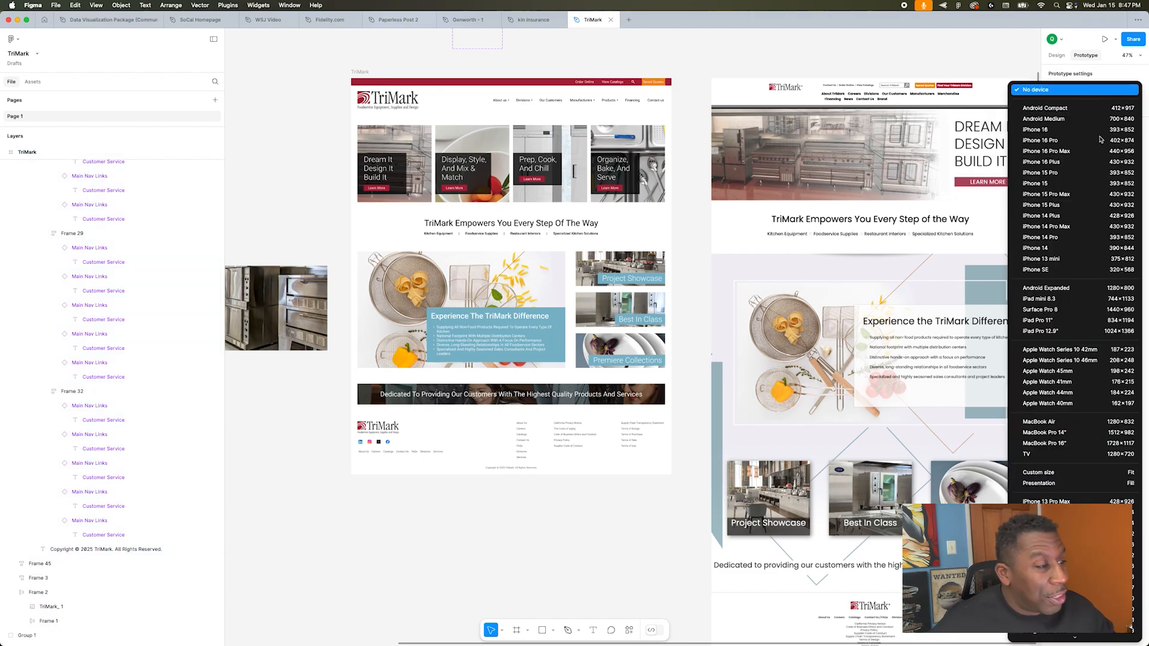
left_click(1085, 431)
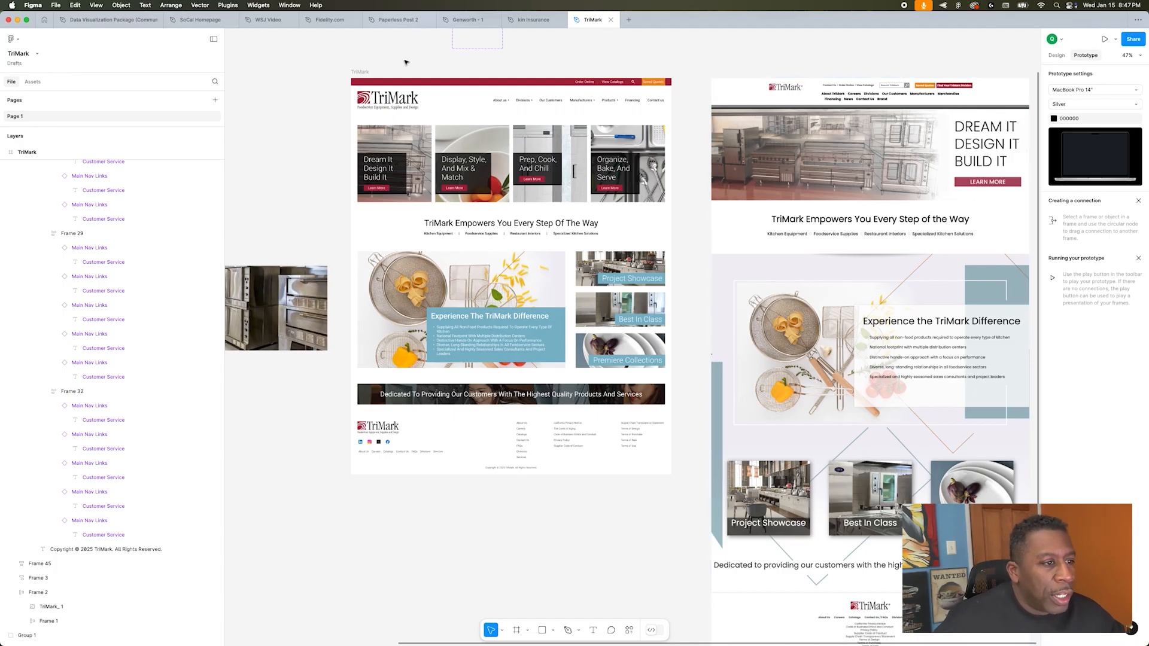
Step: Review the TriMark frame's prototype settings, then play the prototype and close the preview
left_click(362, 72)
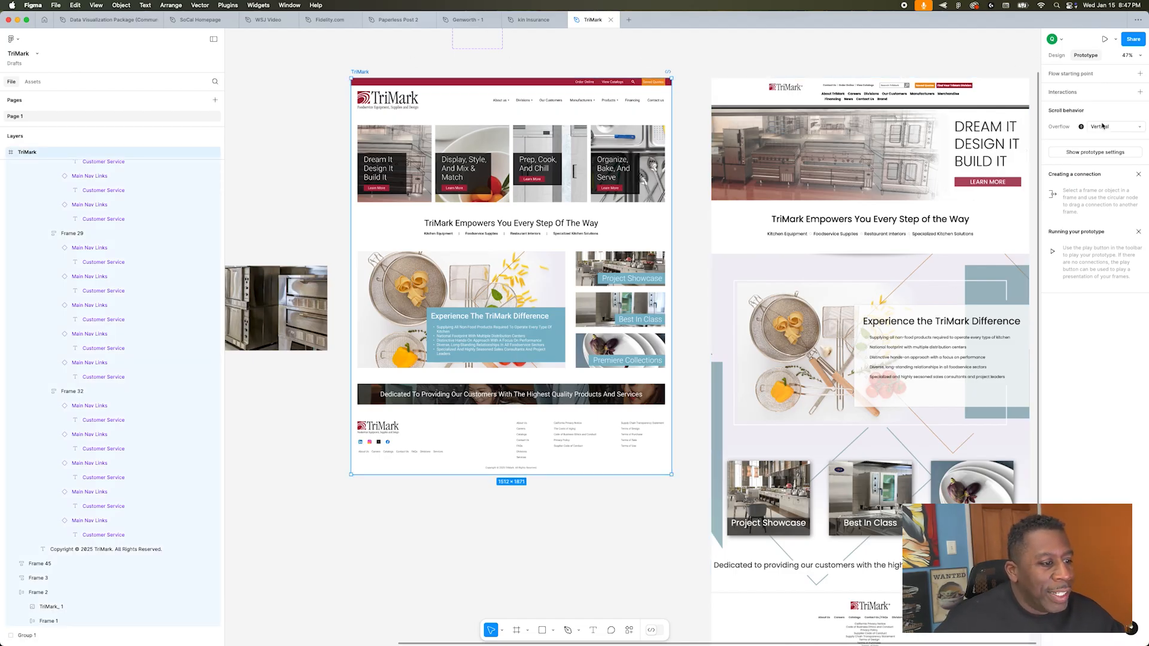
left_click(1102, 152)
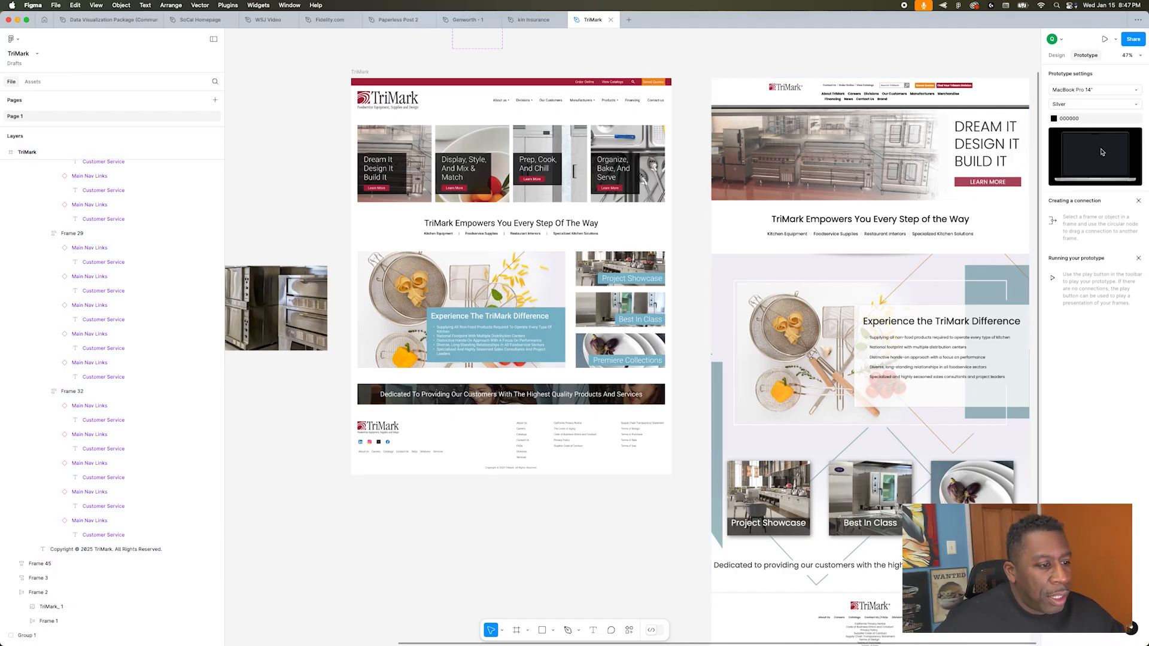
left_click(1105, 39)
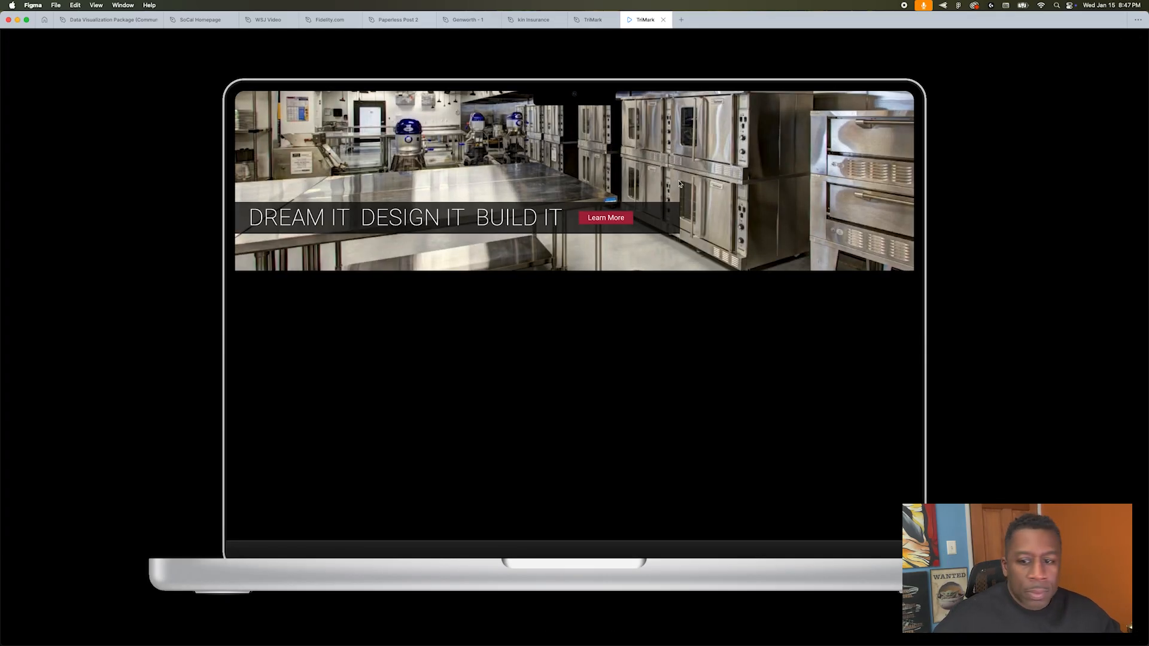
left_click(664, 20)
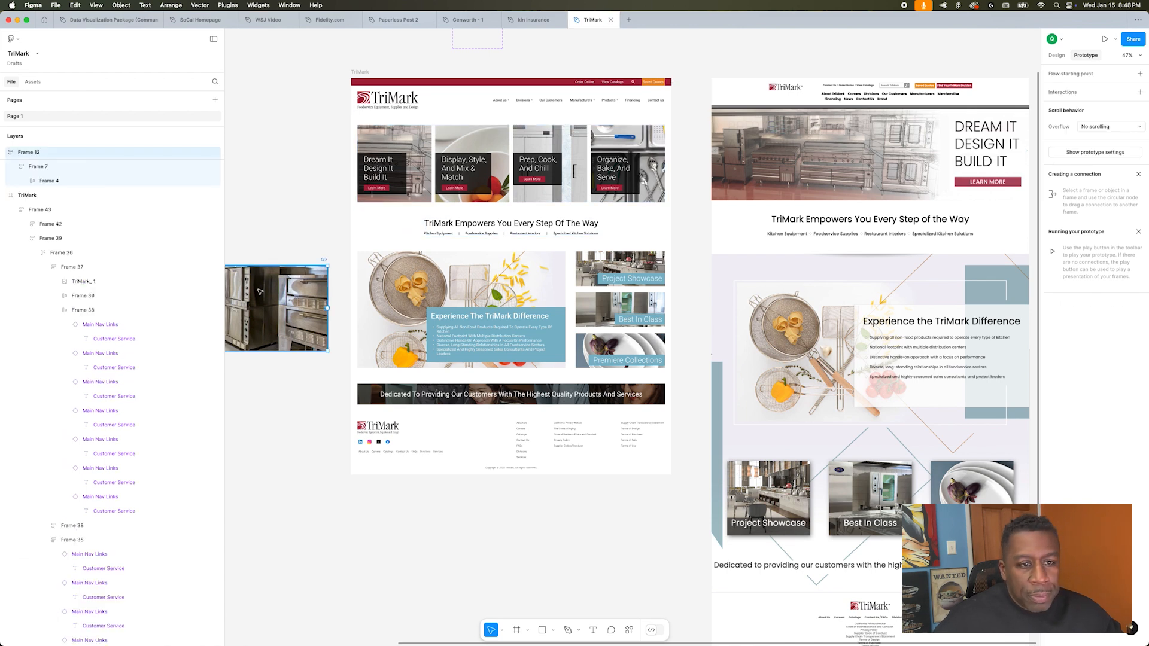
Step: Select the redesigned TriMark page frame as the preview target and check its overflow scroll setting
scroll(306, 279, "left", 1)
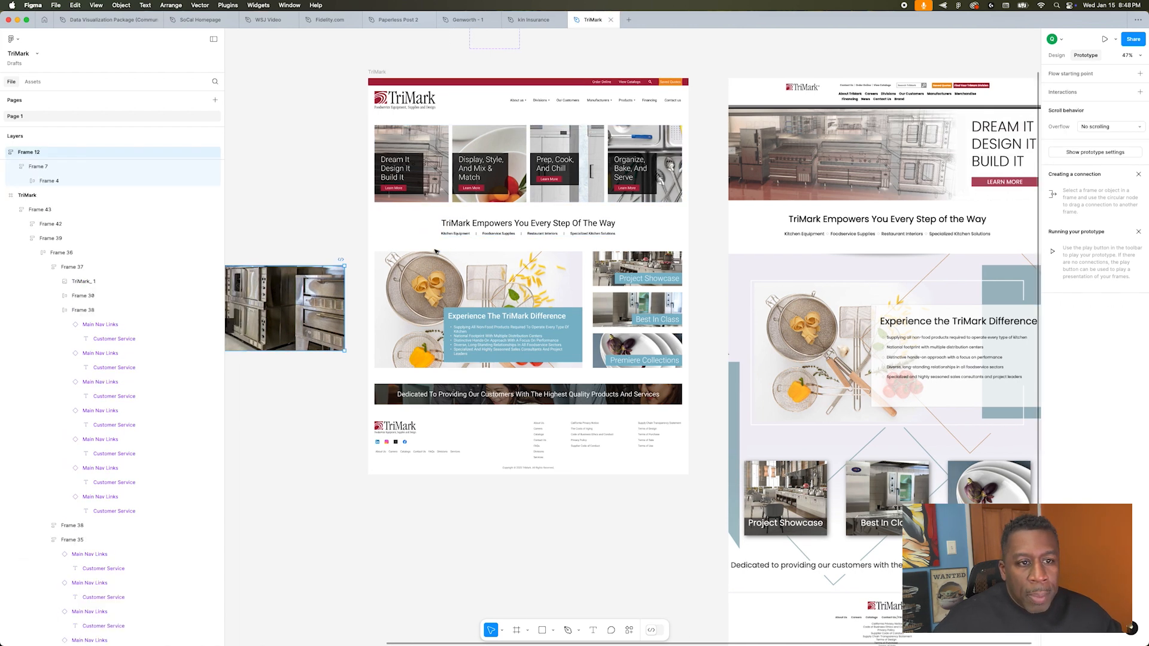
left_click(378, 72)
left_click(1105, 127)
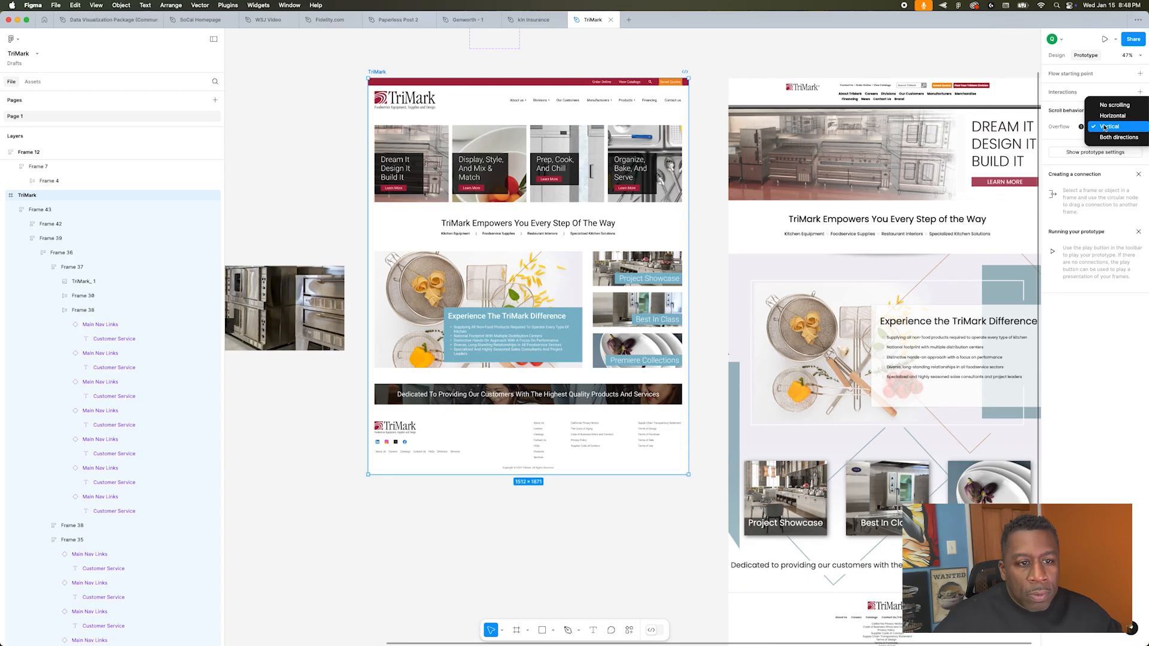
left_click(1105, 127)
mouse_move(1081, 127)
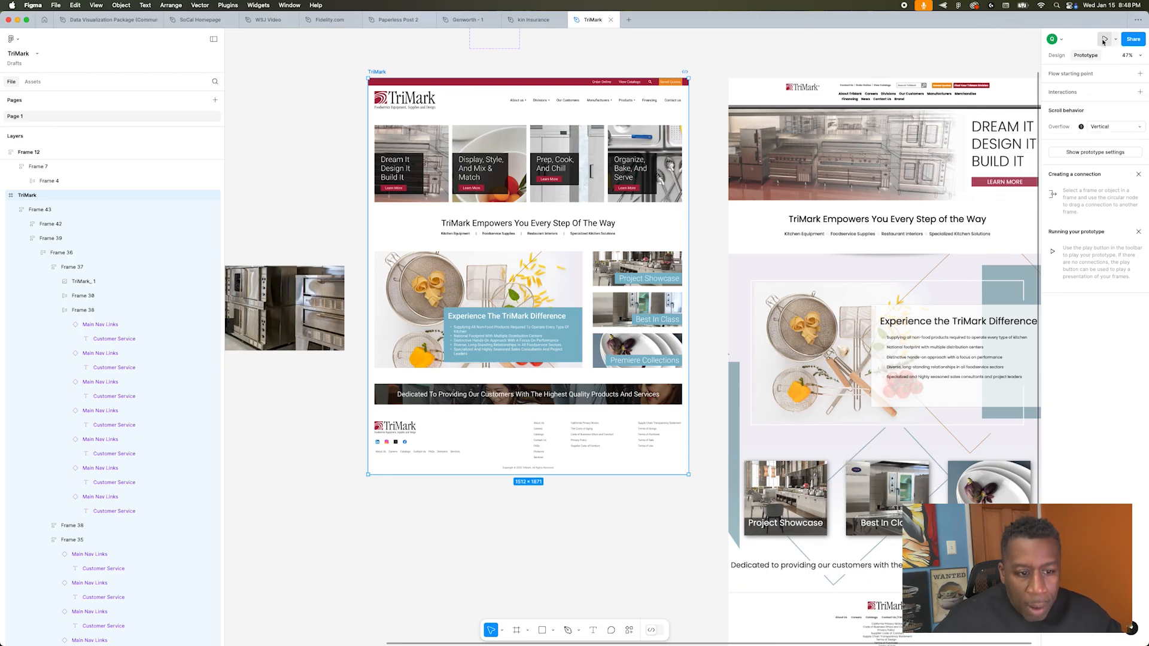
scroll(493, 237, "down", 5)
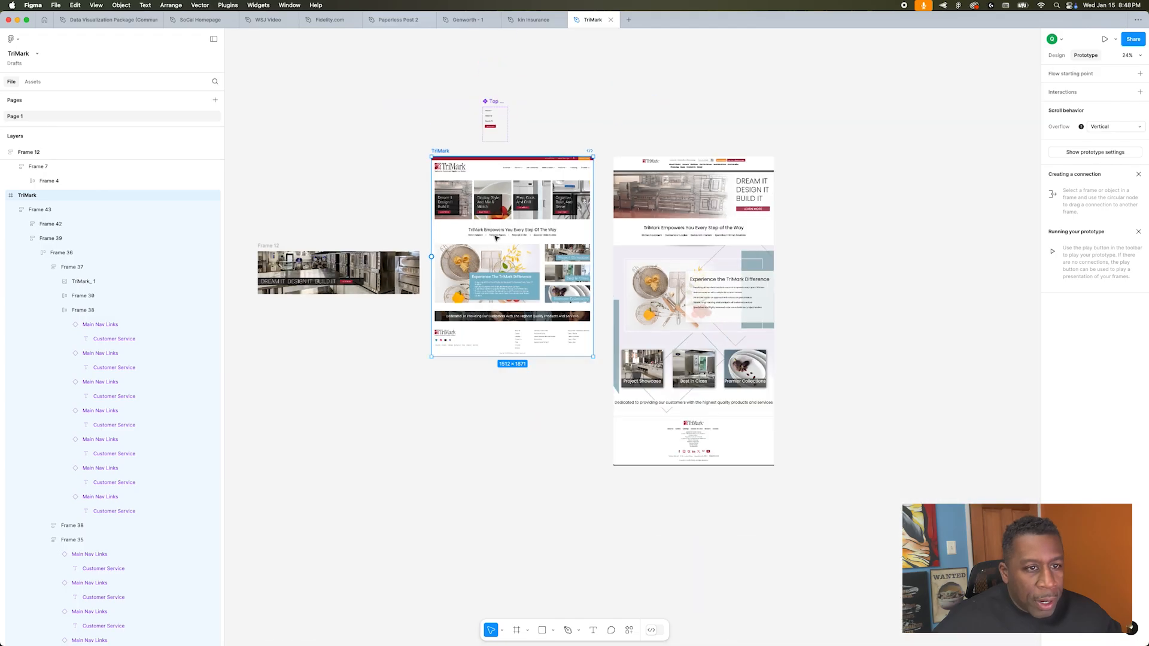
left_click(390, 179)
left_click(440, 151)
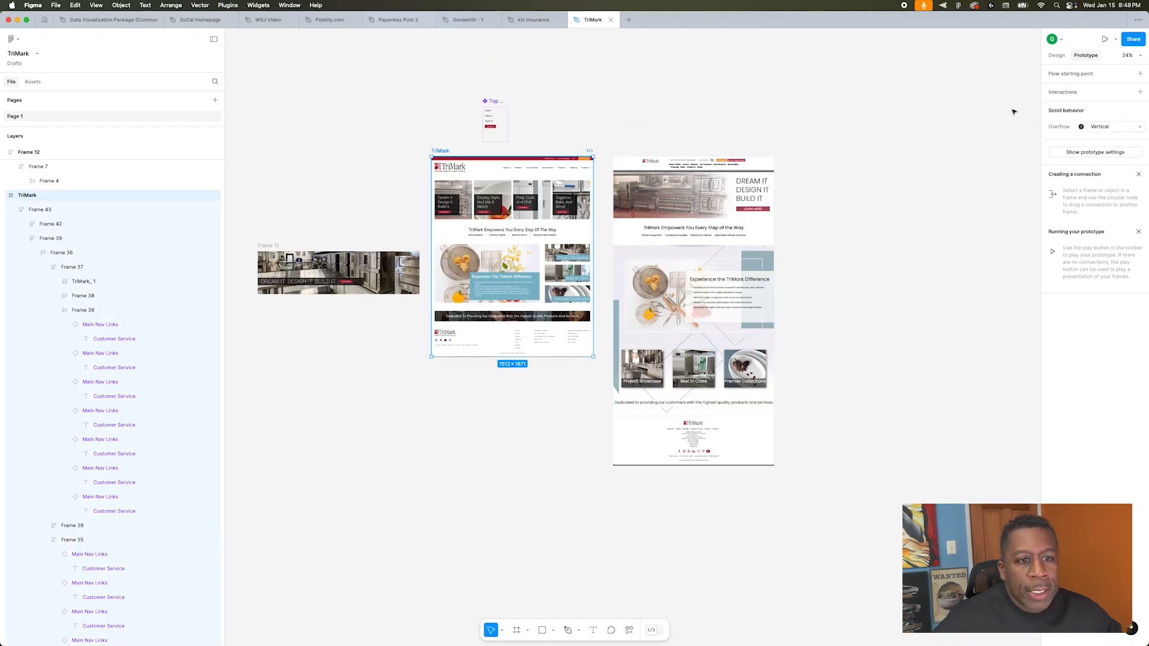
left_click(1098, 124)
left_click(1105, 129)
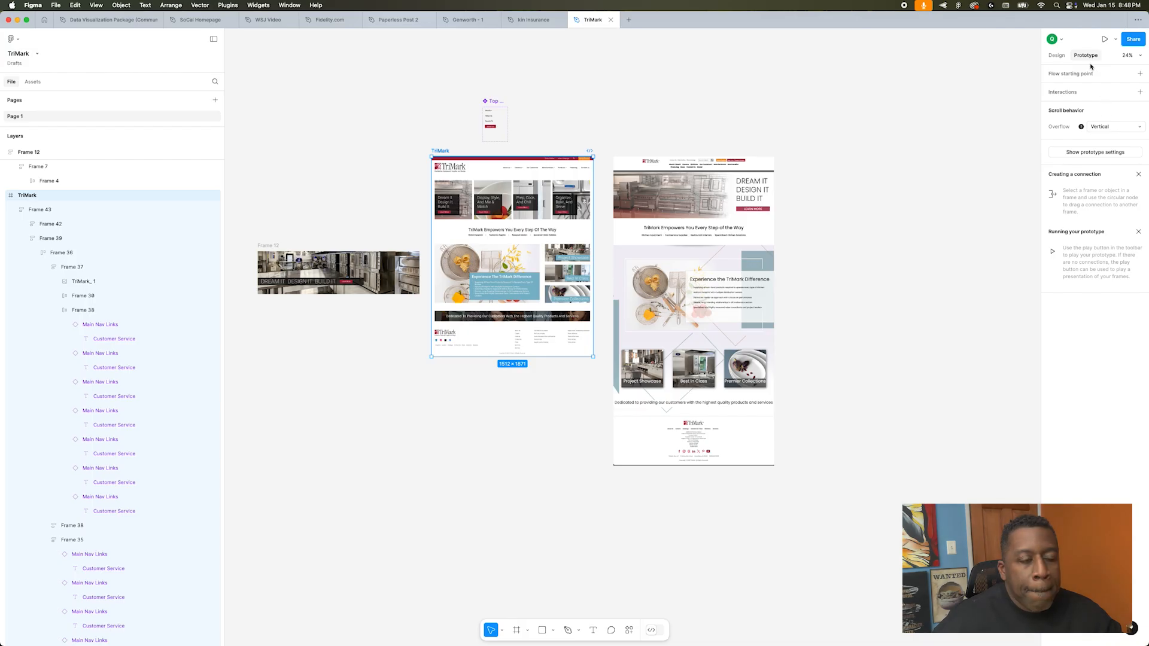
Step: Play the TriMark page prototype and examine the whole page from the header down to the footer and back up
left_click(1105, 40)
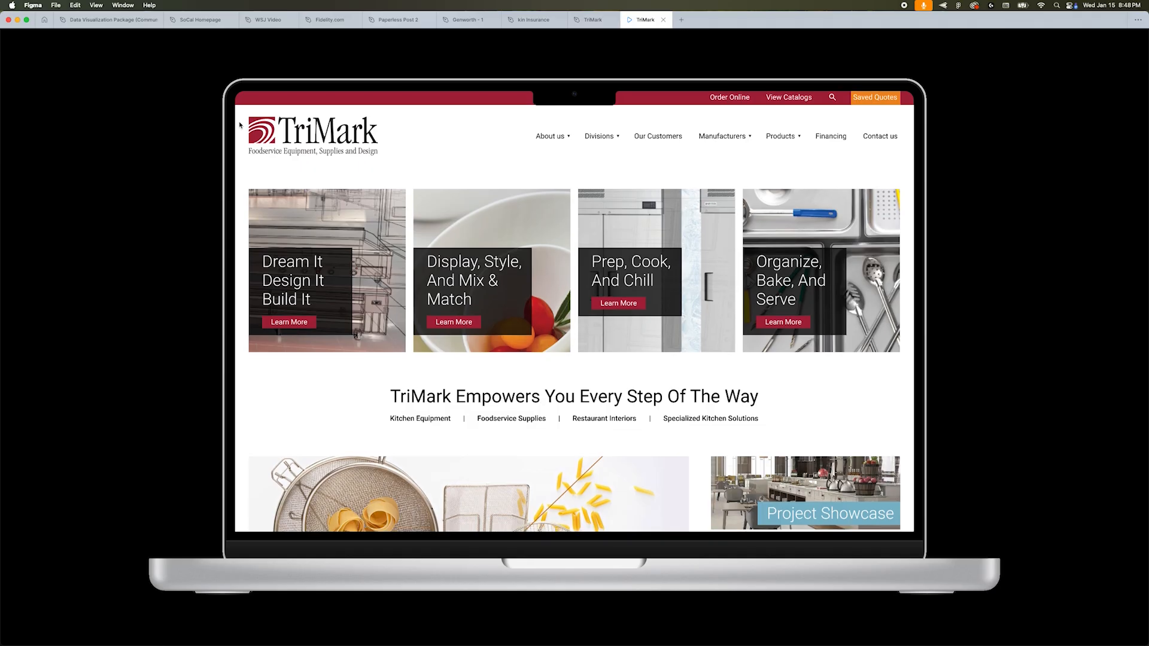
scroll(239, 125, "down", 2)
scroll(240, 125, "down", 2)
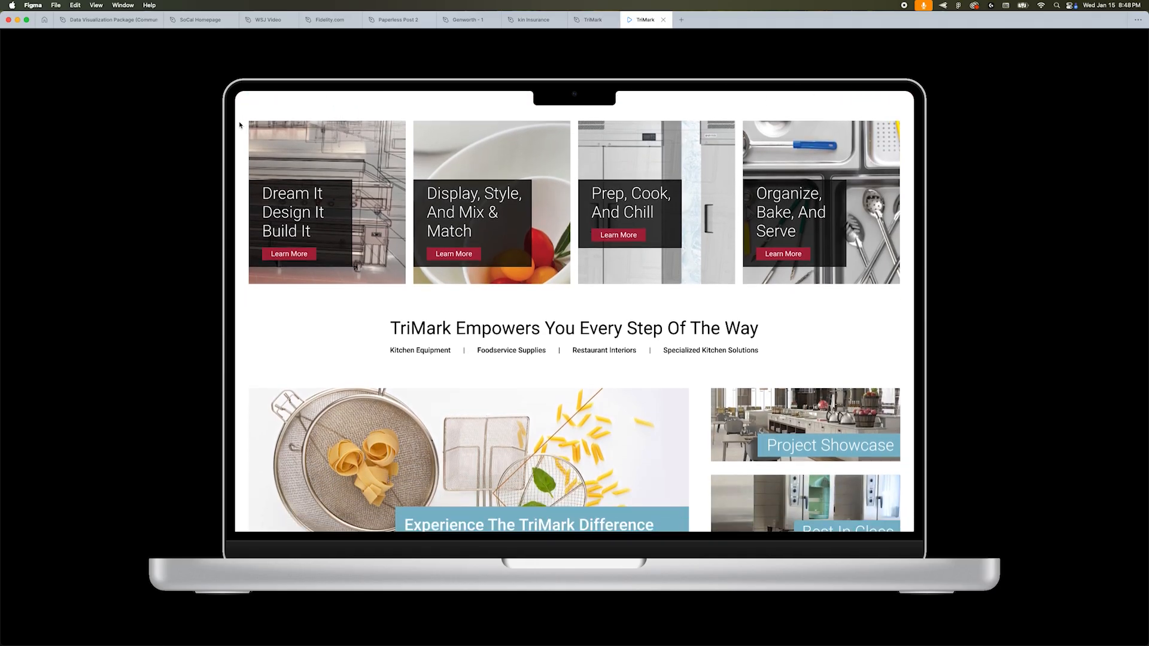
scroll(240, 125, "down", 2)
scroll(239, 125, "down", 5)
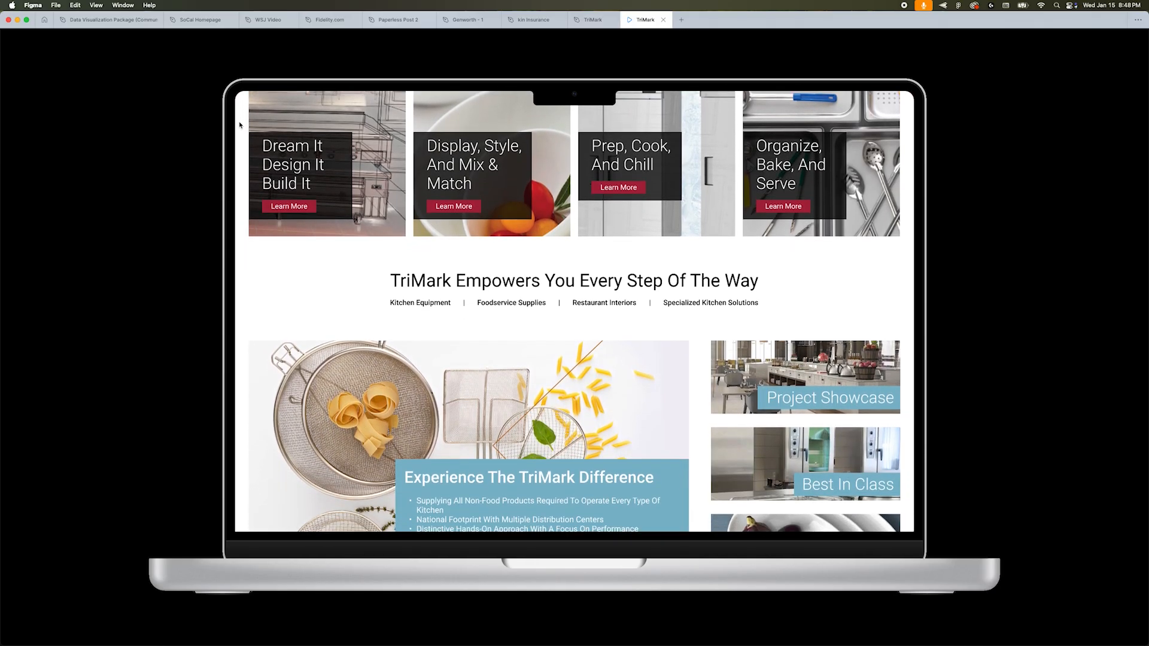
scroll(239, 126, "down", 3)
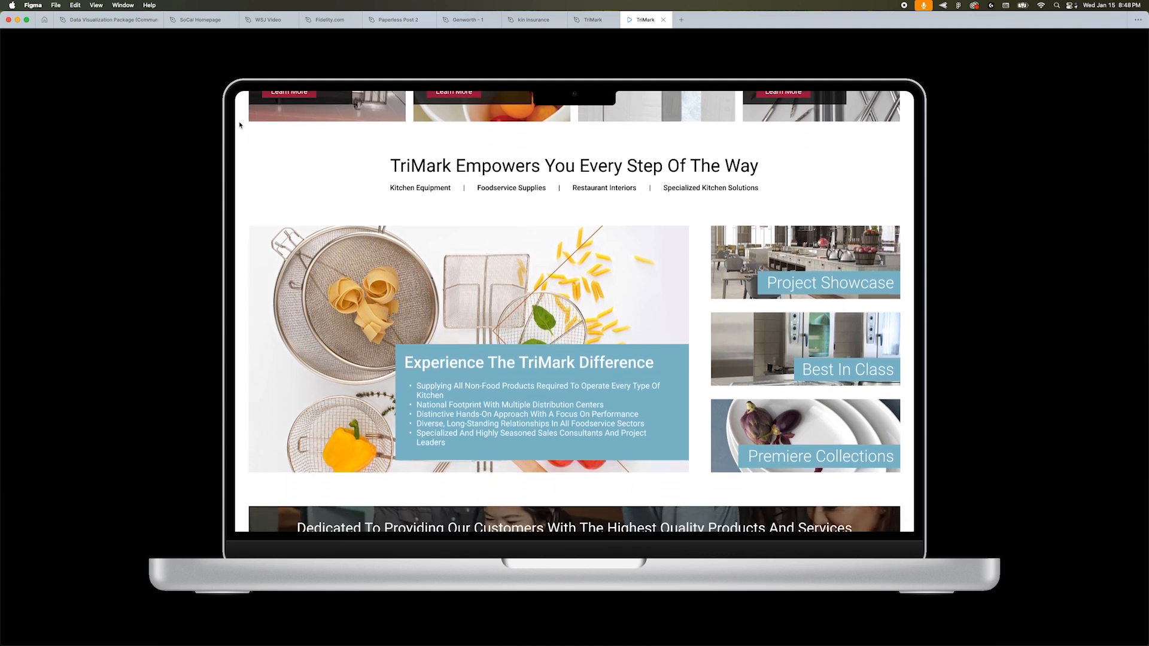
scroll(239, 125, "down", 5)
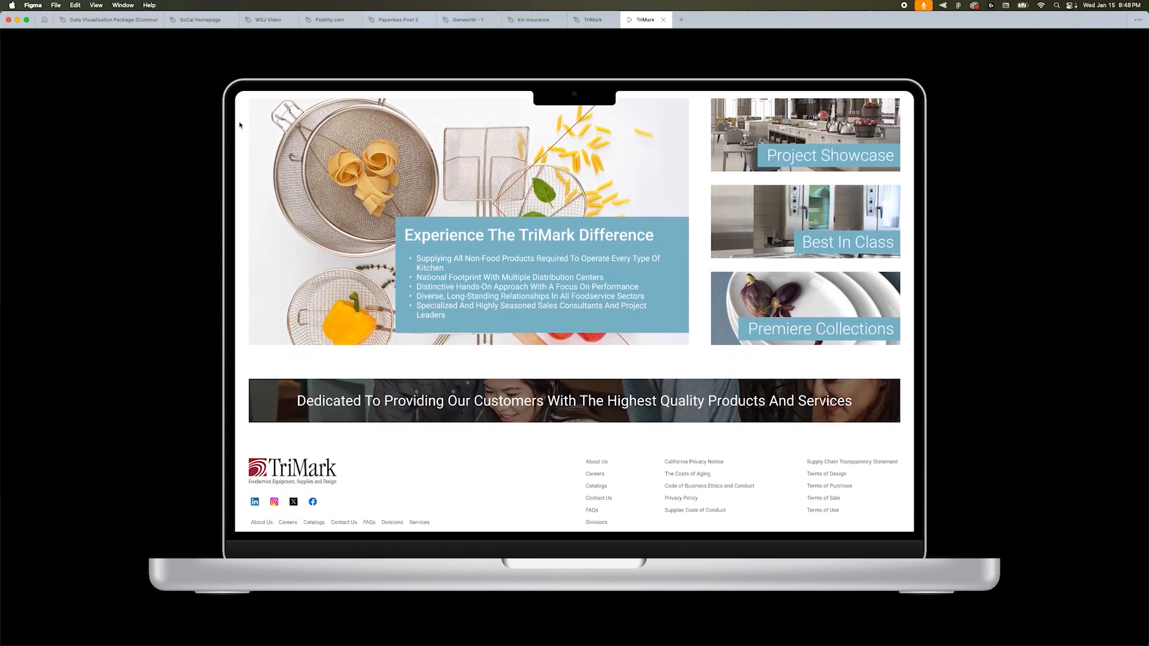
scroll(239, 125, "down", 2)
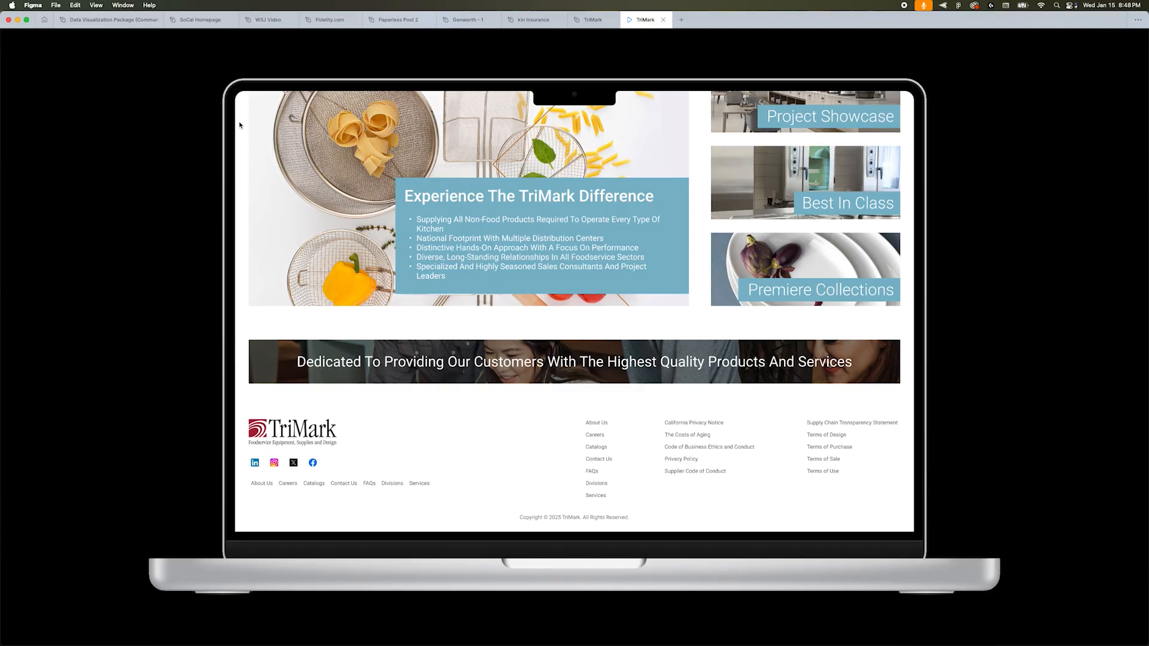
scroll(240, 125, "up", 2)
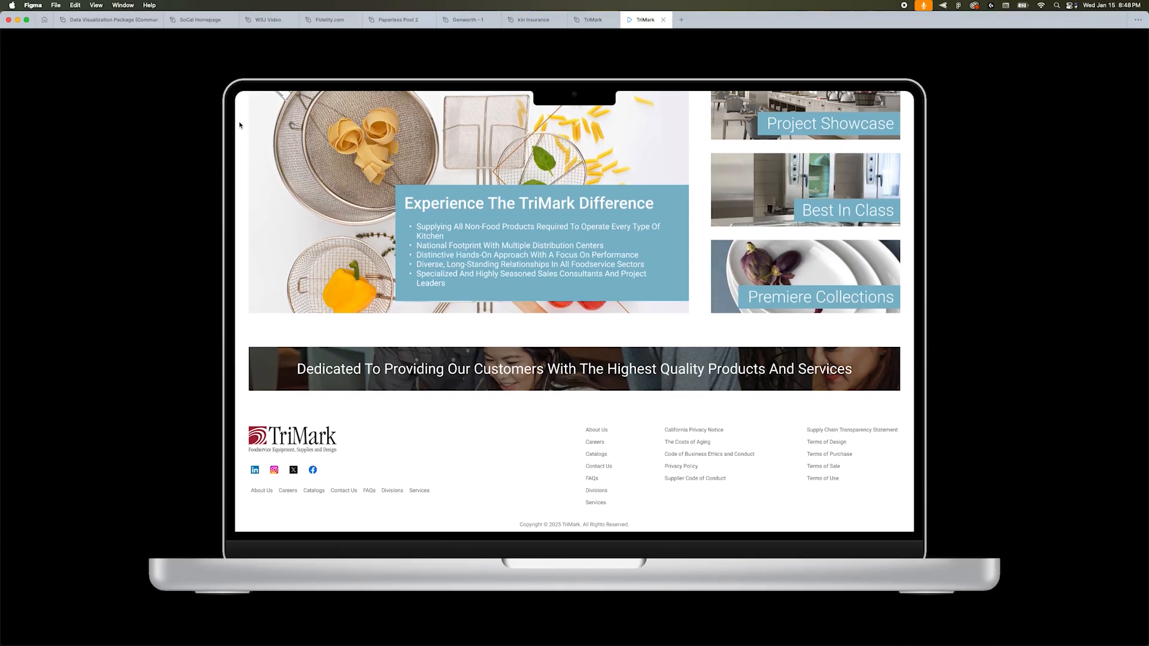
scroll(240, 125, "up", 6)
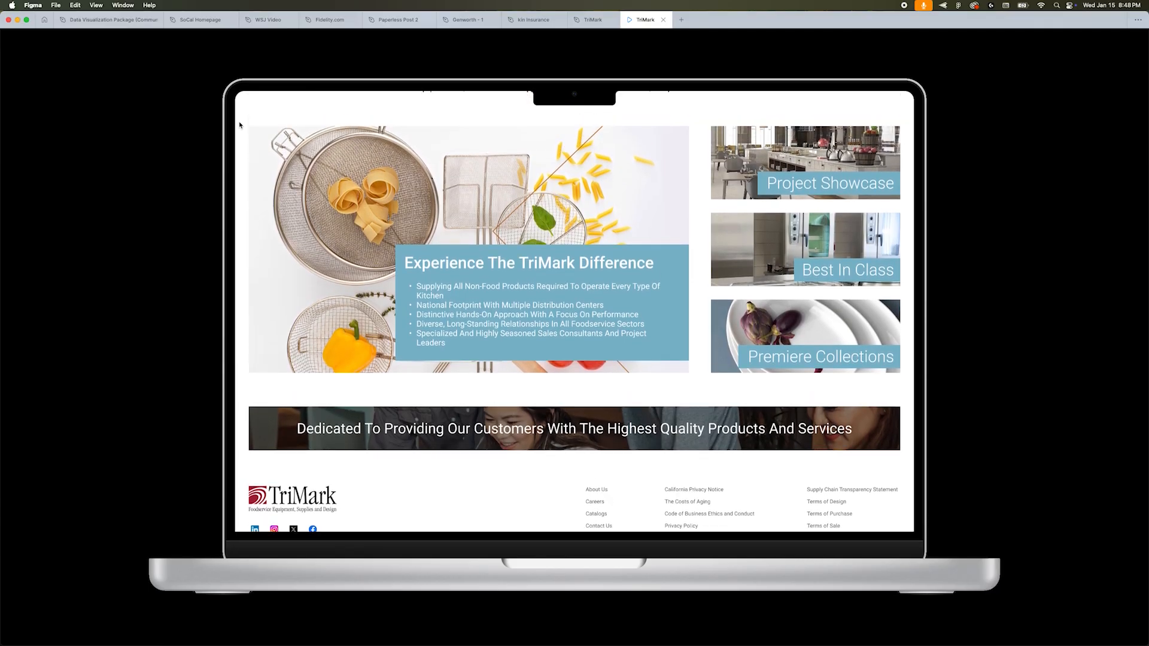
scroll(239, 125, "up", 8)
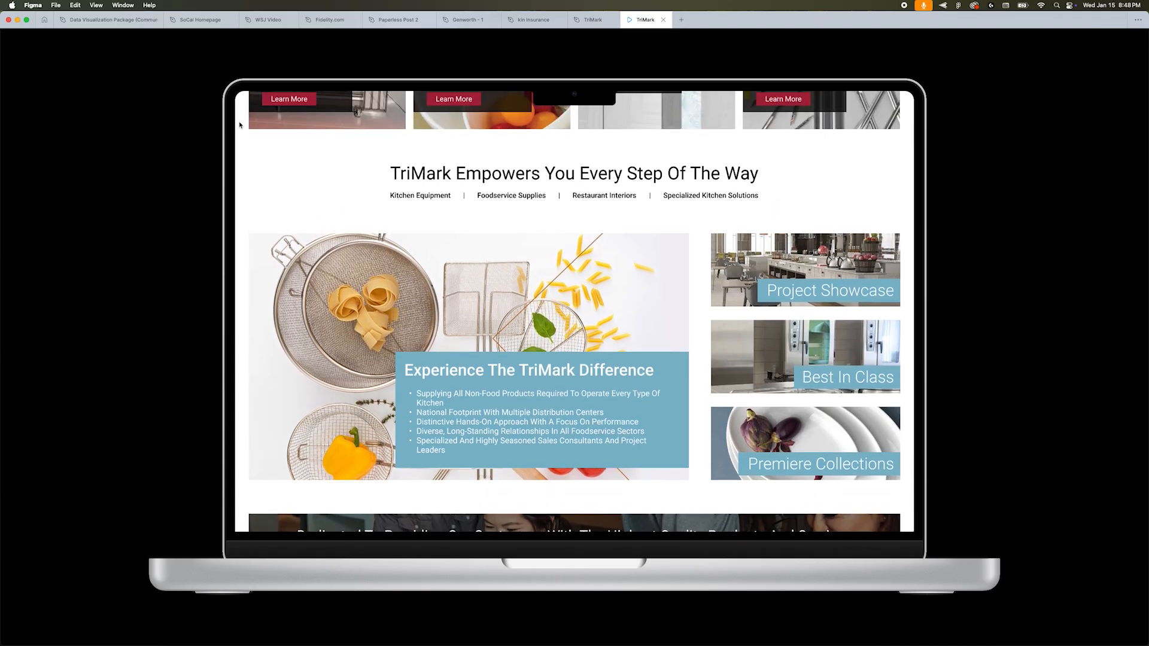
scroll(239, 125, "up", 10)
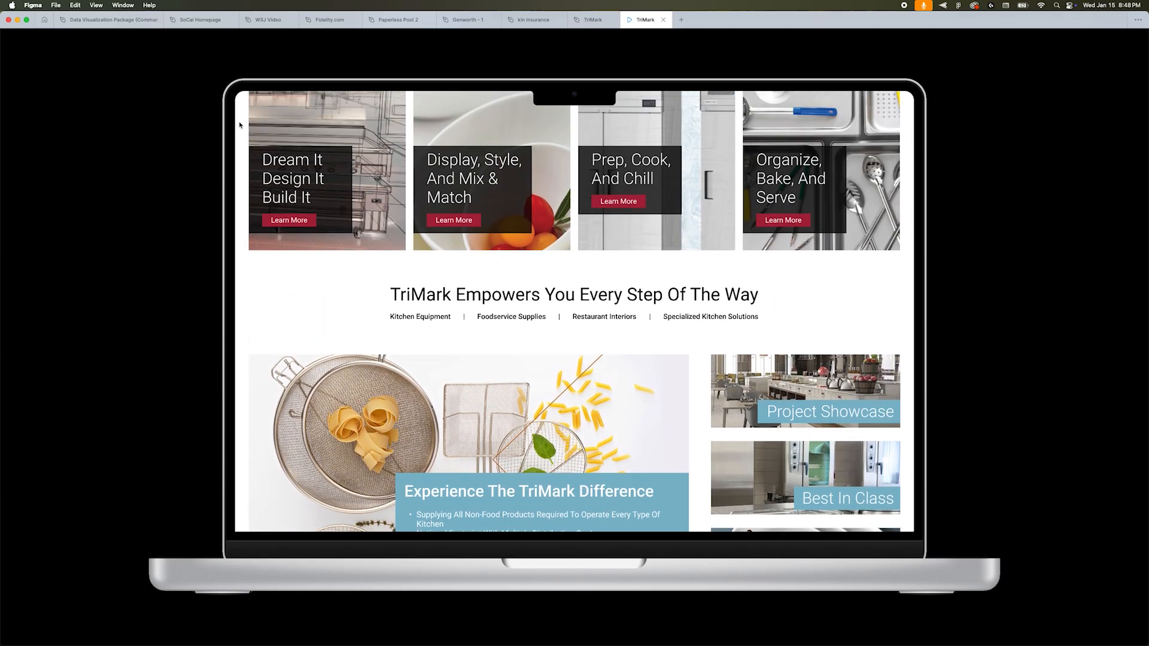
scroll(239, 125, "up", 4)
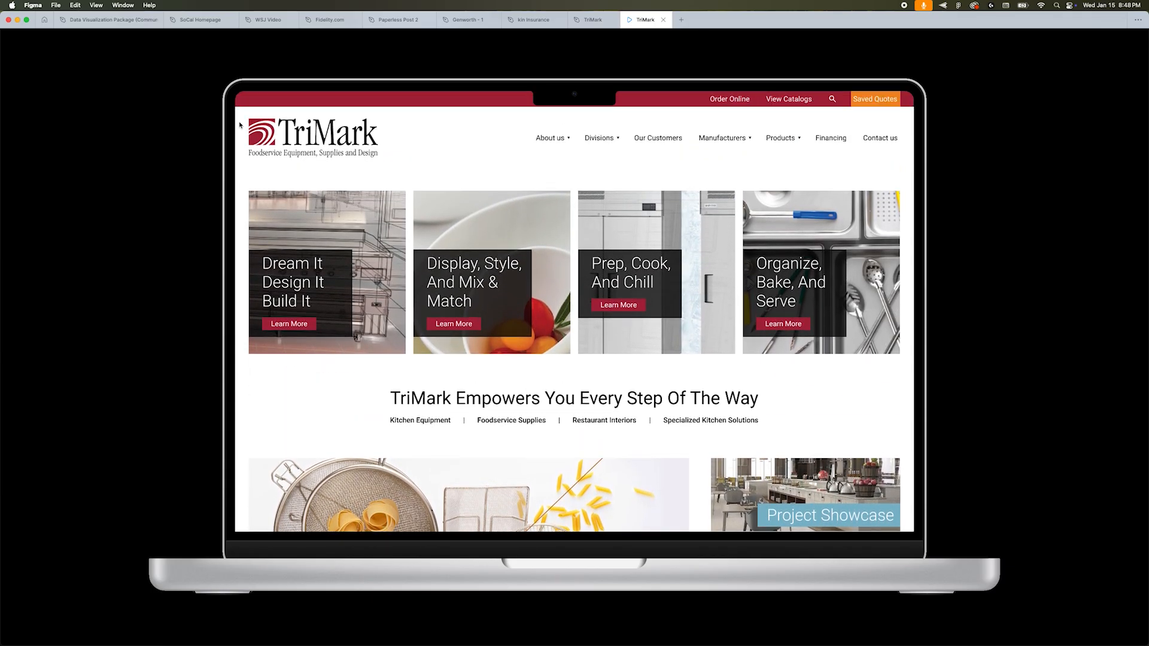